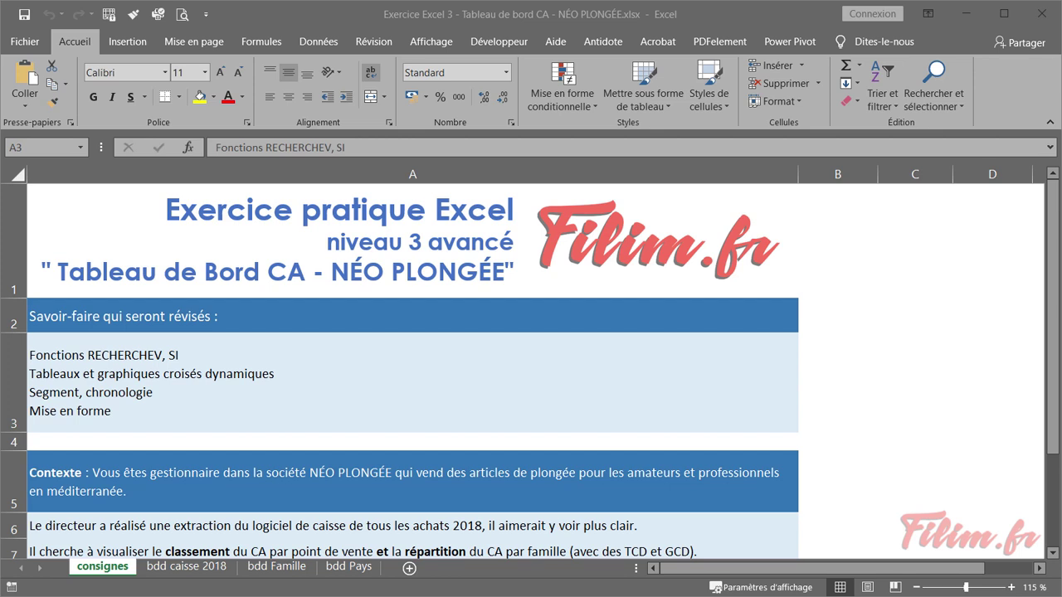
- Read the exercise context and the director's request in rows 5 to 10 of the consignes sheet
{"action": "scroll", "coordinate": [327, 370], "scroll_direction": "down", "scroll_amount": 1}
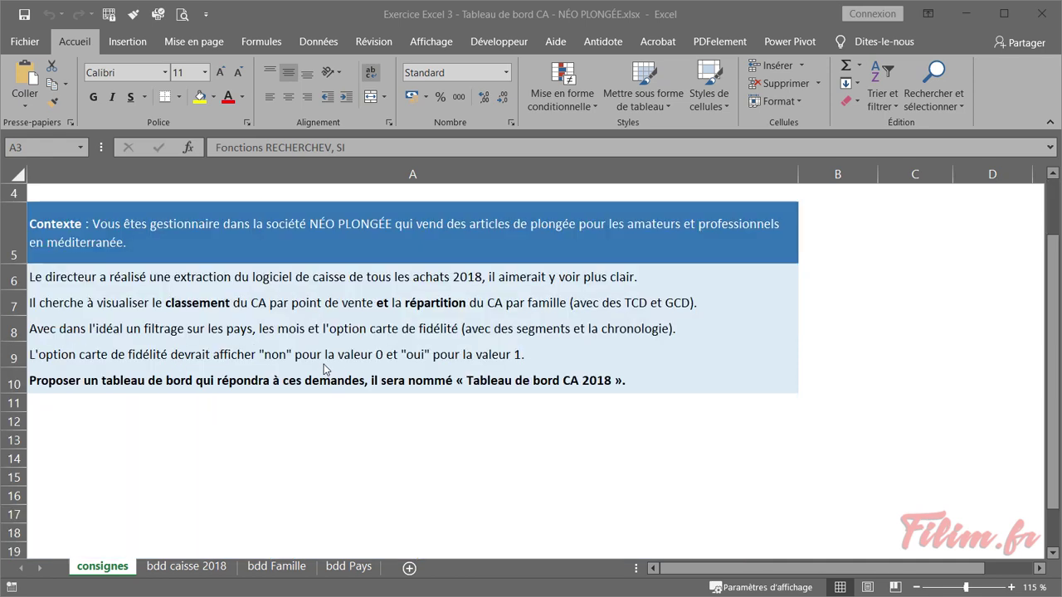
{"action": "left_click", "coordinate": [267, 218]}
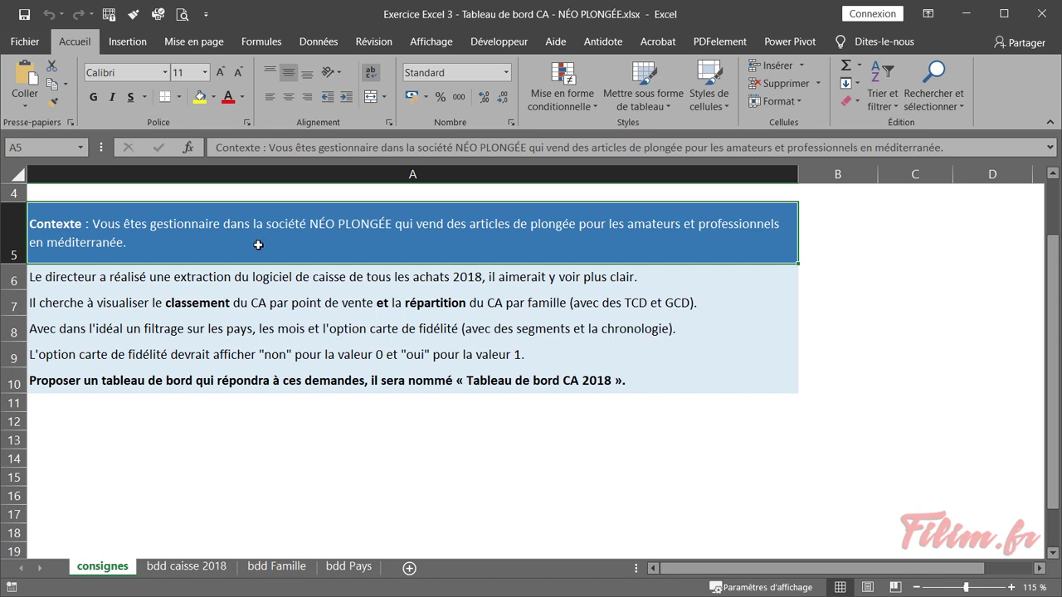
{"action": "left_click", "coordinate": [165, 284]}
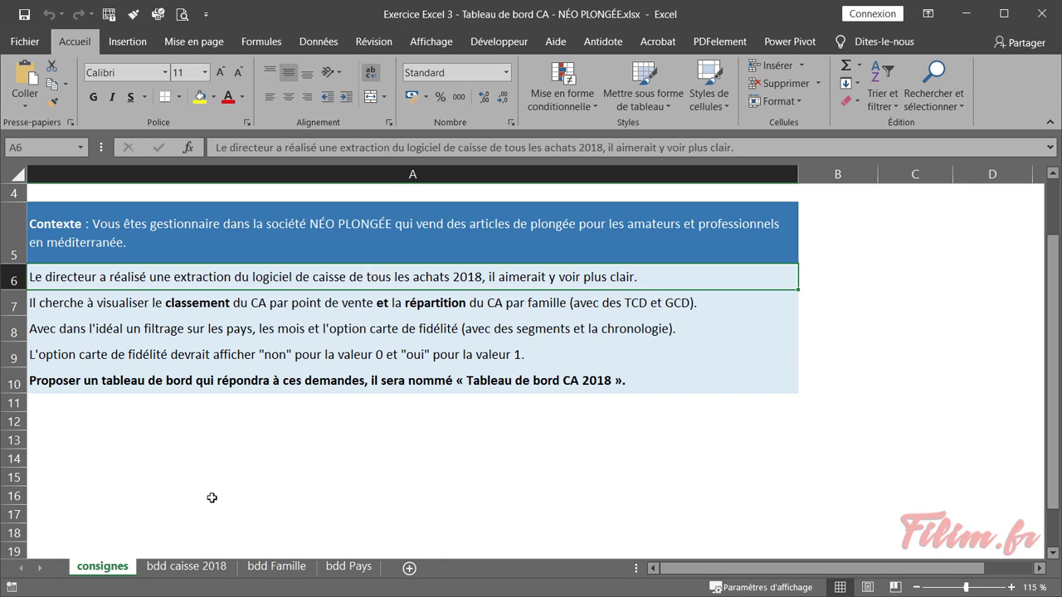
- Examine the Date, Point de vente, Ref, Prix Vente, Pays and Carte fidélité columns on the bdd caisse 2018 sheet
{"action": "left_click", "coordinate": [188, 567]}
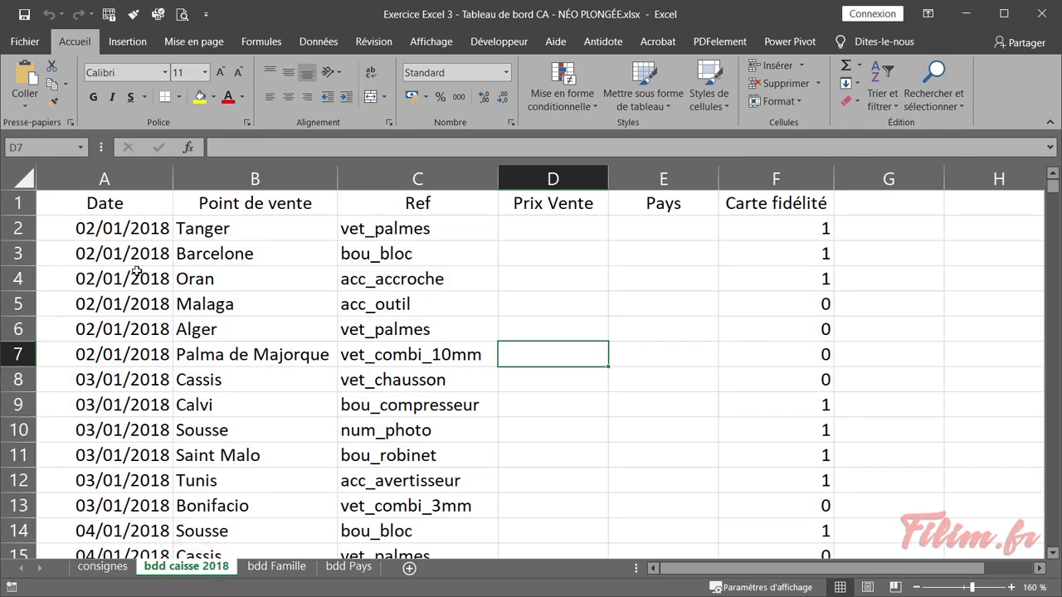
{"action": "left_click_drag", "start_coordinate": [123, 229], "coordinate": [125, 354]}
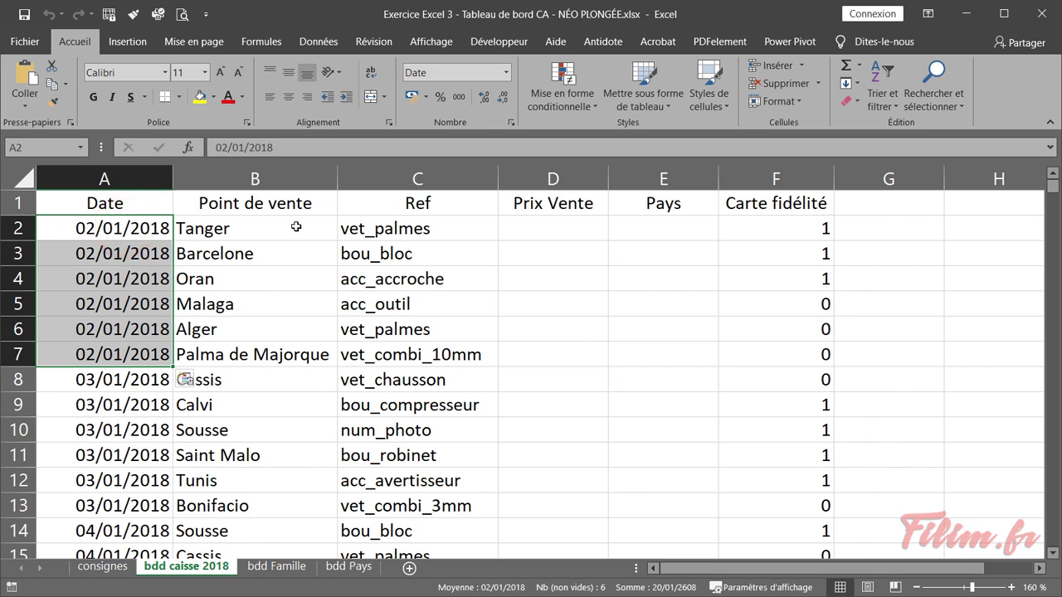
{"action": "left_click_drag", "start_coordinate": [294, 226], "coordinate": [301, 401]}
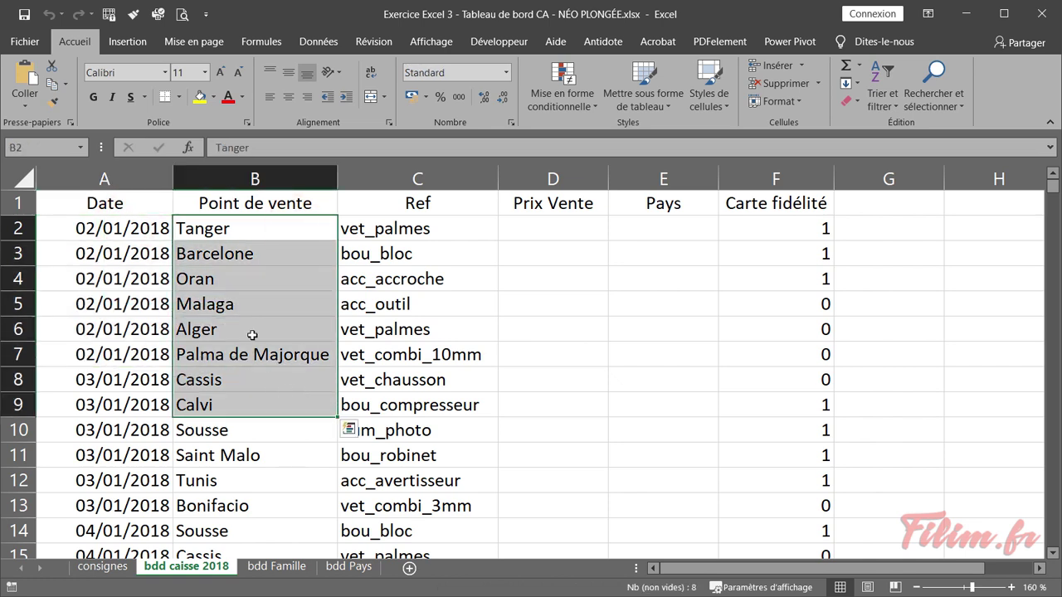
{"action": "left_click", "coordinate": [254, 285]}
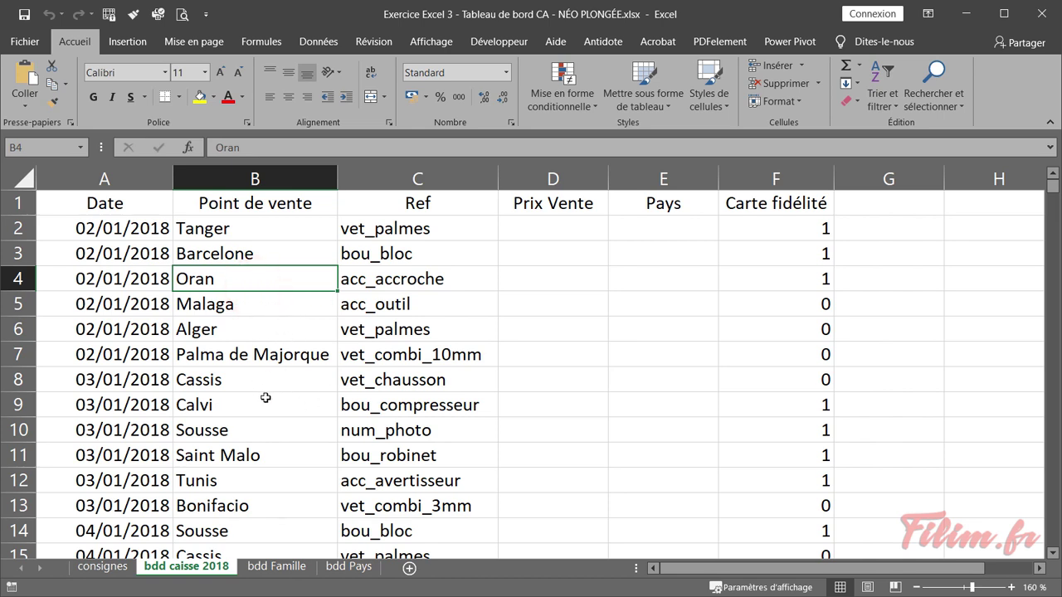
{"action": "left_click_drag", "start_coordinate": [465, 240], "coordinate": [456, 329]}
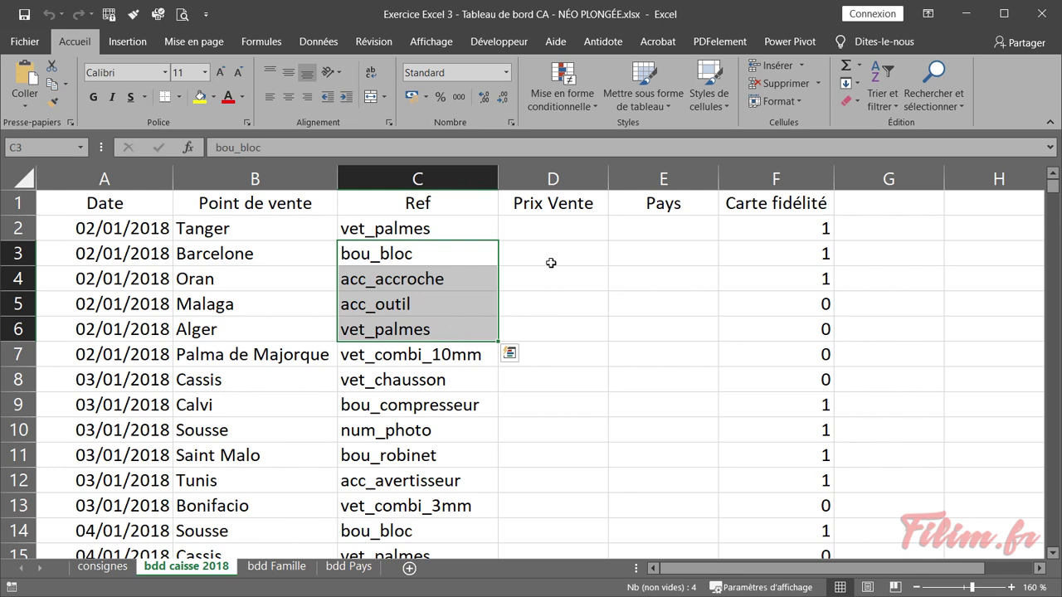
{"action": "left_click_drag", "start_coordinate": [551, 263], "coordinate": [554, 354]}
{"action": "left_click_drag", "start_coordinate": [673, 253], "coordinate": [676, 354]}
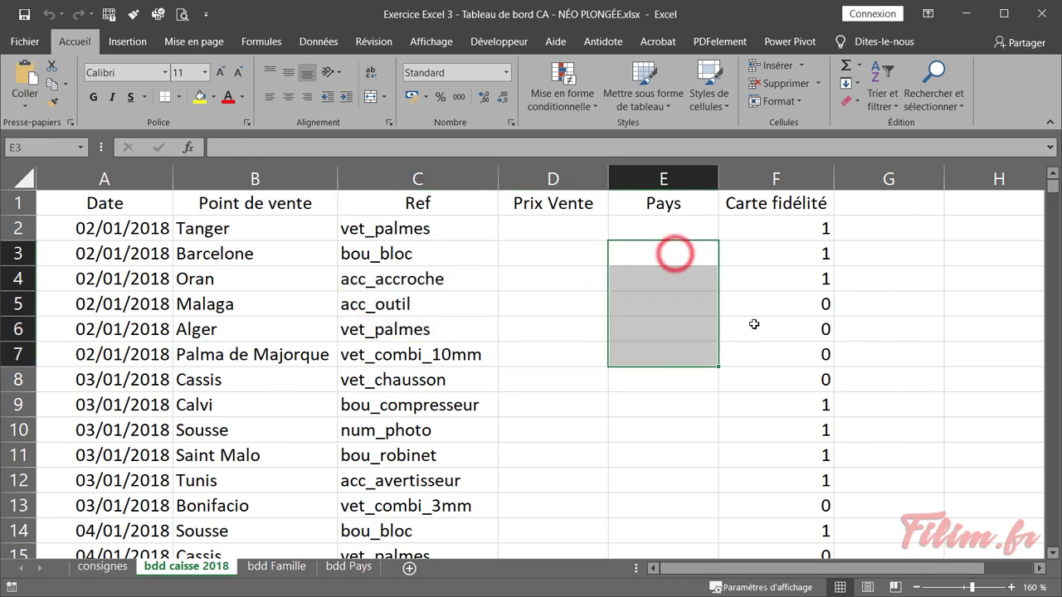
{"action": "left_click_drag", "start_coordinate": [775, 247], "coordinate": [791, 369]}
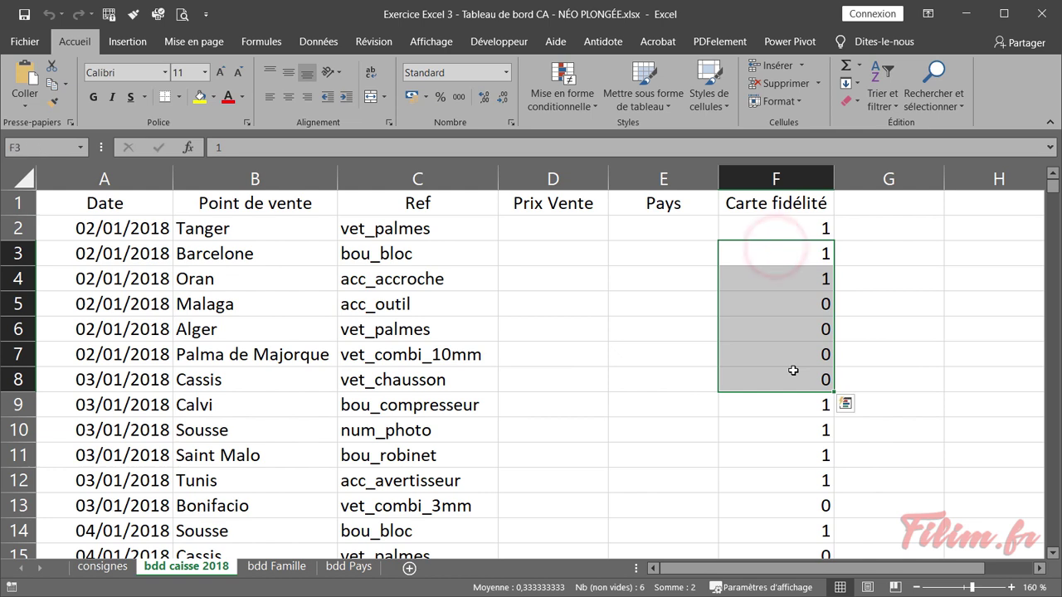
{"action": "left_click", "coordinate": [798, 248]}
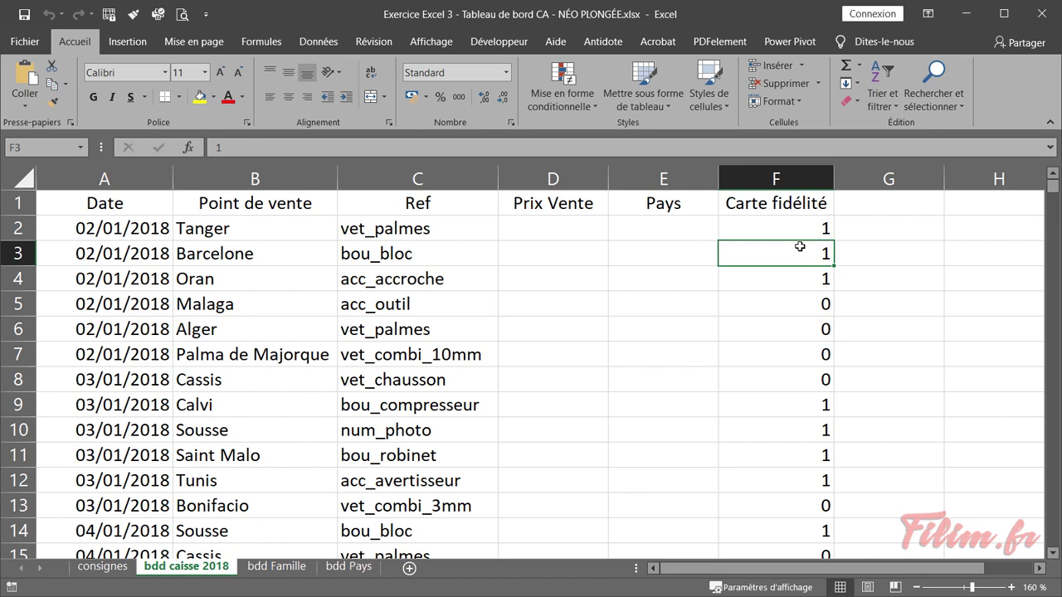
{"action": "left_click", "coordinate": [776, 326]}
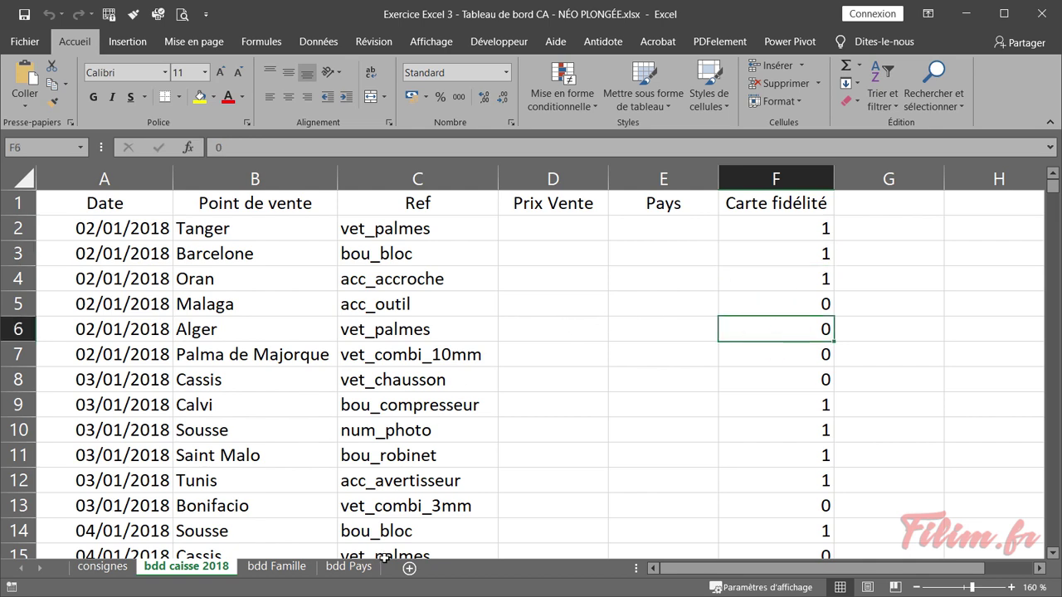
- Examine the Ref, Famille and Prix Vente columns on the bdd Famille sheet, including the family prefix in the references
{"action": "left_click", "coordinate": [272, 571]}
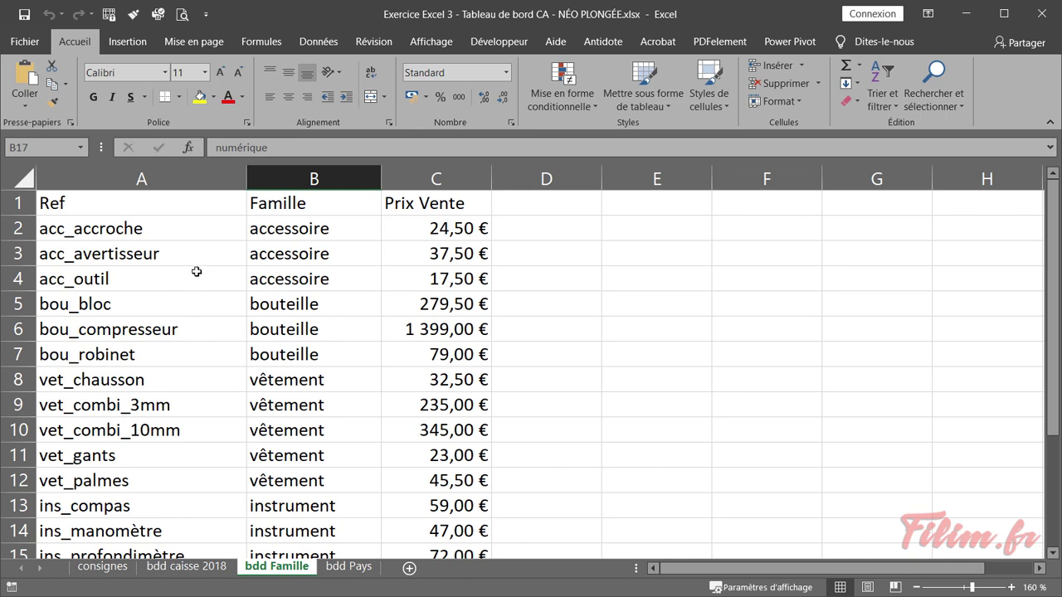
{"action": "left_click_drag", "start_coordinate": [194, 258], "coordinate": [210, 425]}
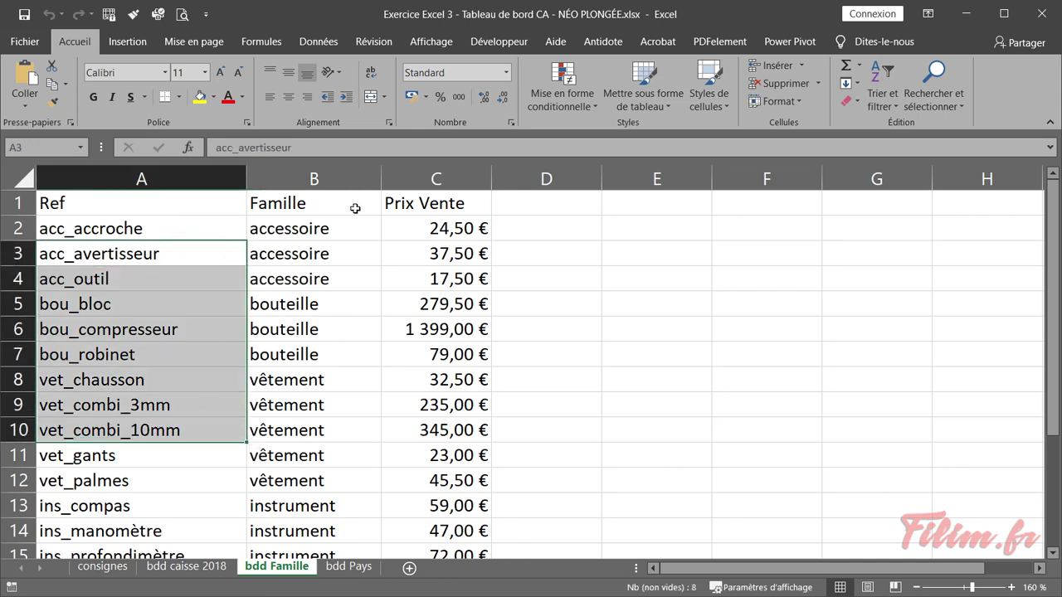
{"action": "left_click_drag", "start_coordinate": [343, 260], "coordinate": [330, 391]}
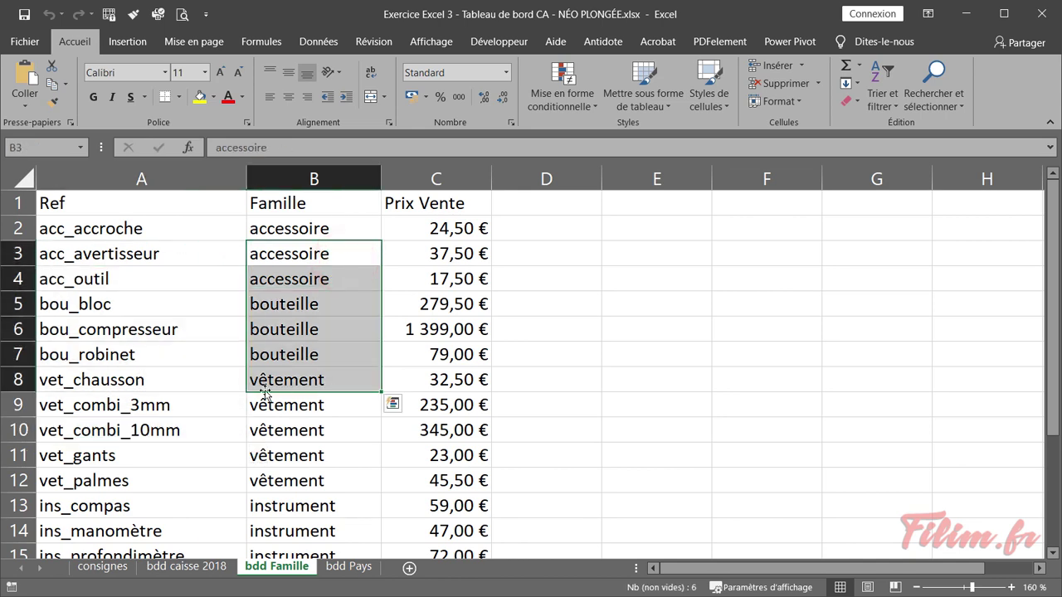
{"action": "double_click", "coordinate": [63, 260]}
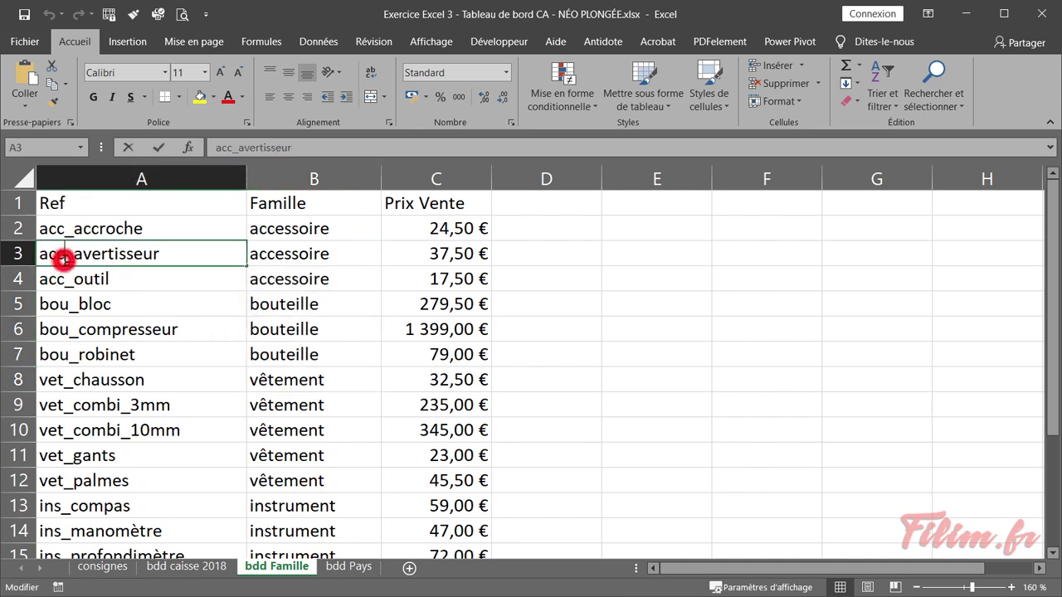
{"action": "left_click_drag", "start_coordinate": [64, 260], "coordinate": [40, 262]}
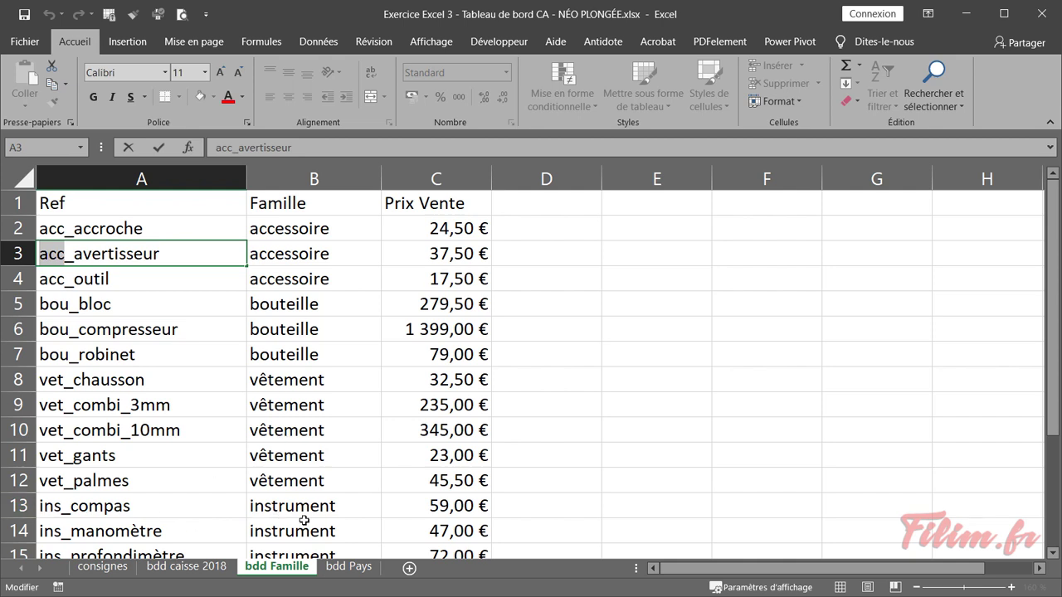
{"action": "key", "text": "Escape"}
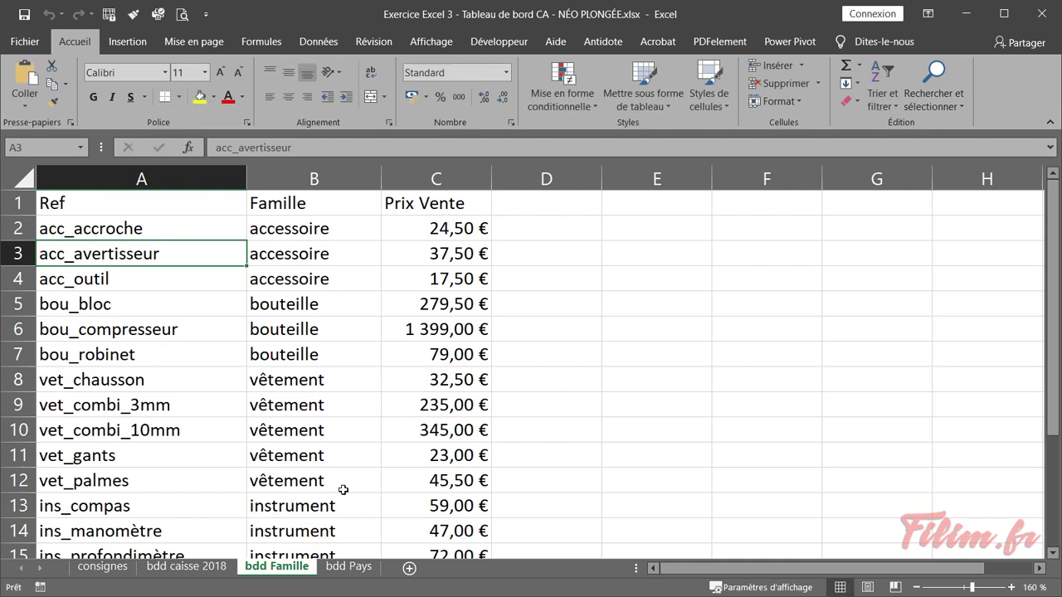
{"action": "left_click_drag", "start_coordinate": [438, 260], "coordinate": [440, 382]}
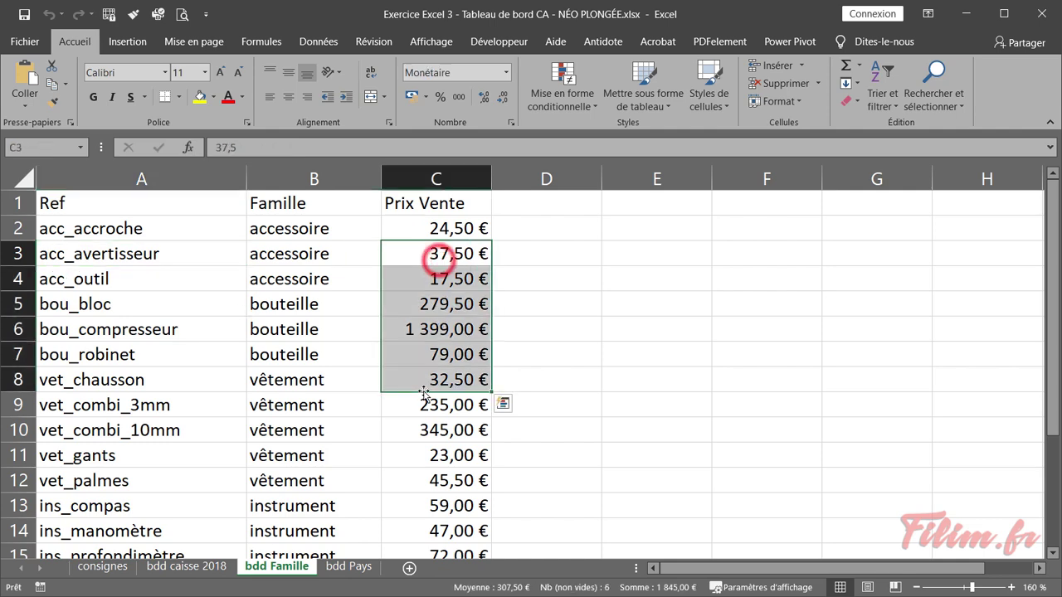
- Examine the Point de vente and Pays columns through to the end of the list on the bdd Pays sheet
{"action": "left_click", "coordinate": [357, 569]}
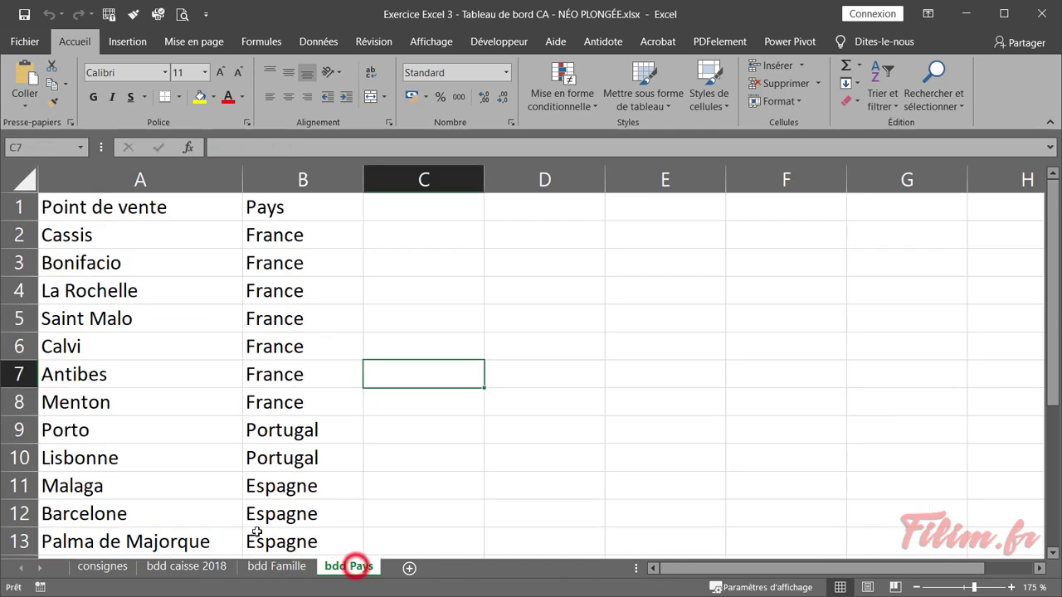
{"action": "left_click", "coordinate": [185, 241]}
{"action": "left_click_drag", "start_coordinate": [185, 240], "coordinate": [147, 422]}
{"action": "scroll", "coordinate": [148, 421], "scroll_direction": "down", "scroll_amount": 4}
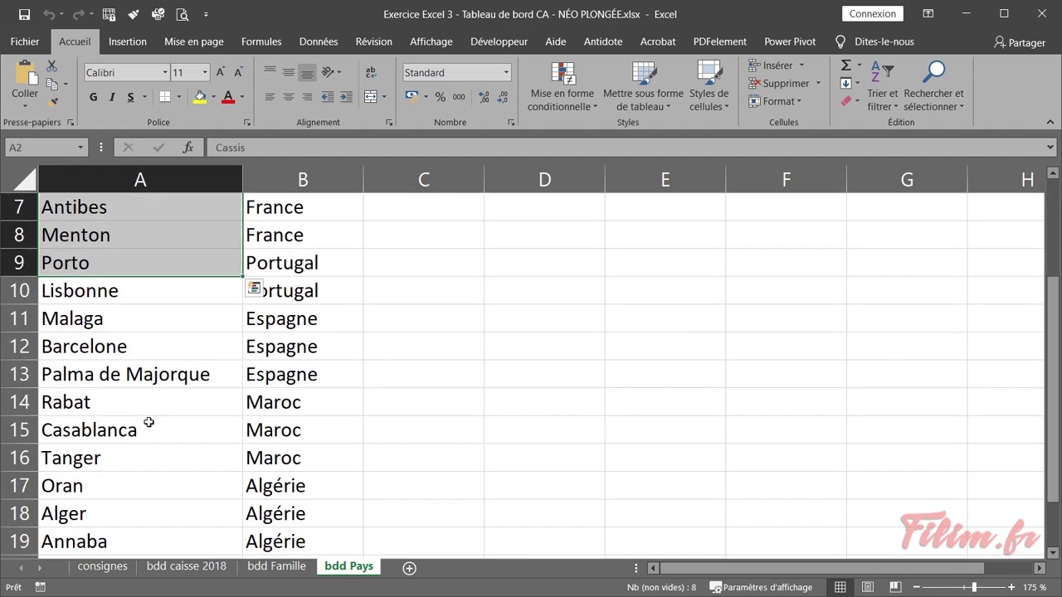
{"action": "scroll", "coordinate": [148, 423], "scroll_direction": "up", "scroll_amount": 4}
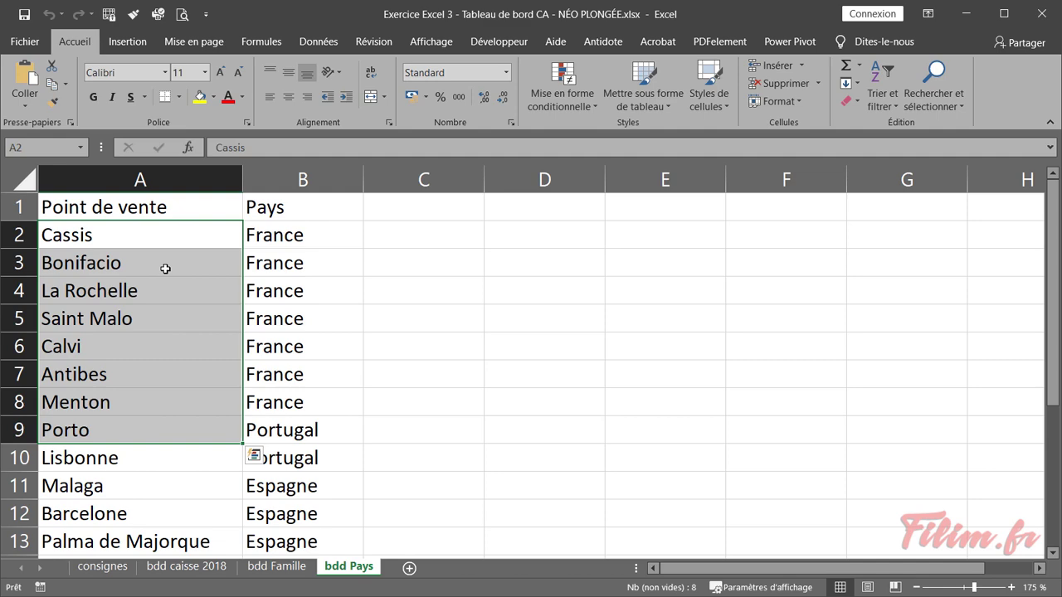
{"action": "left_click", "coordinate": [169, 207]}
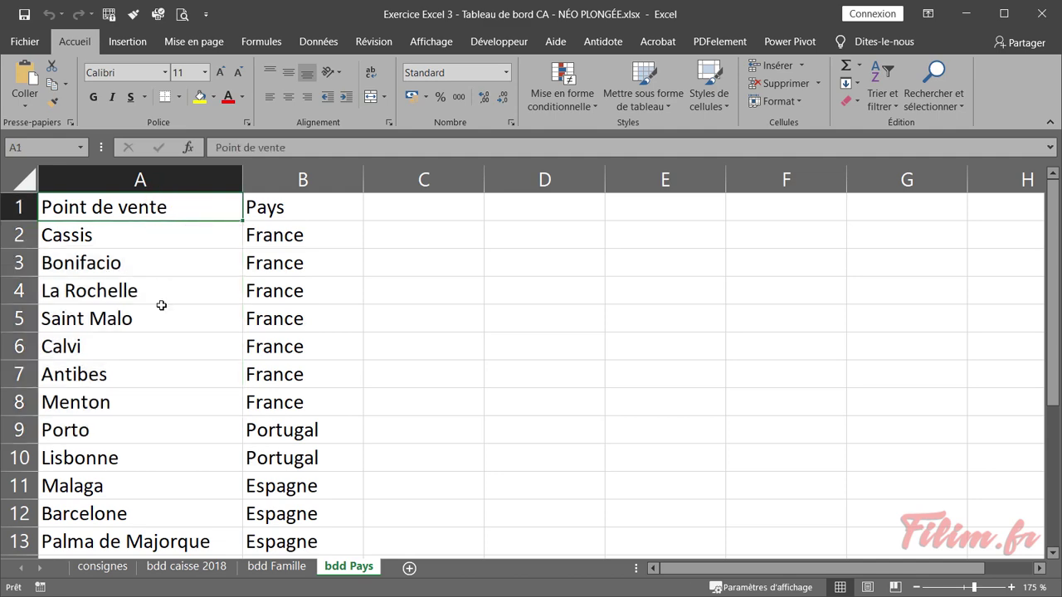
{"action": "left_click_drag", "start_coordinate": [327, 235], "coordinate": [329, 375]}
{"action": "scroll", "coordinate": [329, 390], "scroll_direction": "down", "scroll_amount": 1}
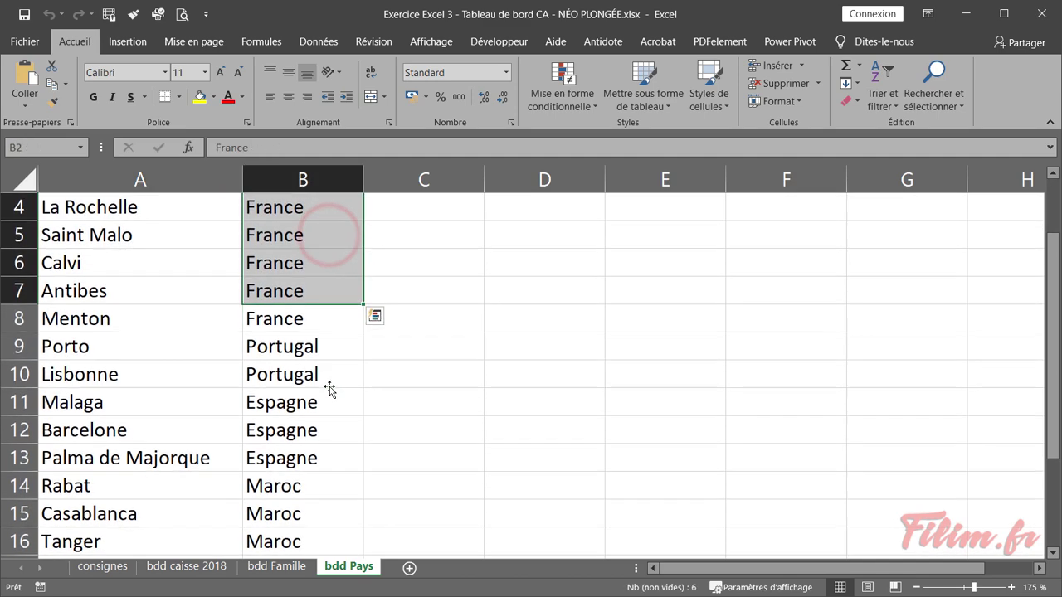
{"action": "scroll", "coordinate": [329, 381], "scroll_direction": "down", "scroll_amount": 2}
{"action": "left_click_drag", "start_coordinate": [328, 261], "coordinate": [301, 434]}
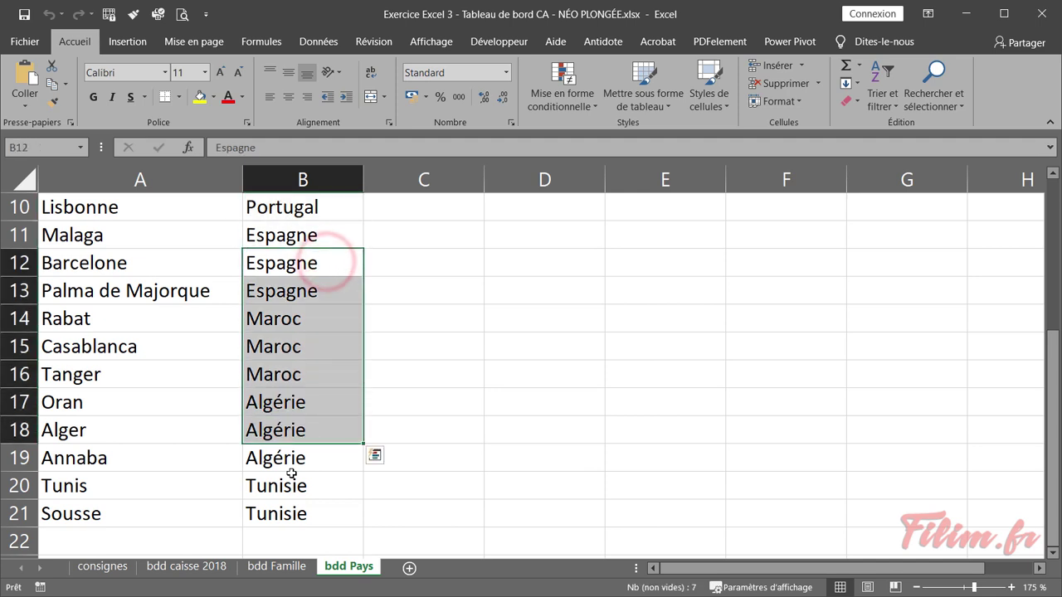
{"action": "left_click", "coordinate": [292, 475]}
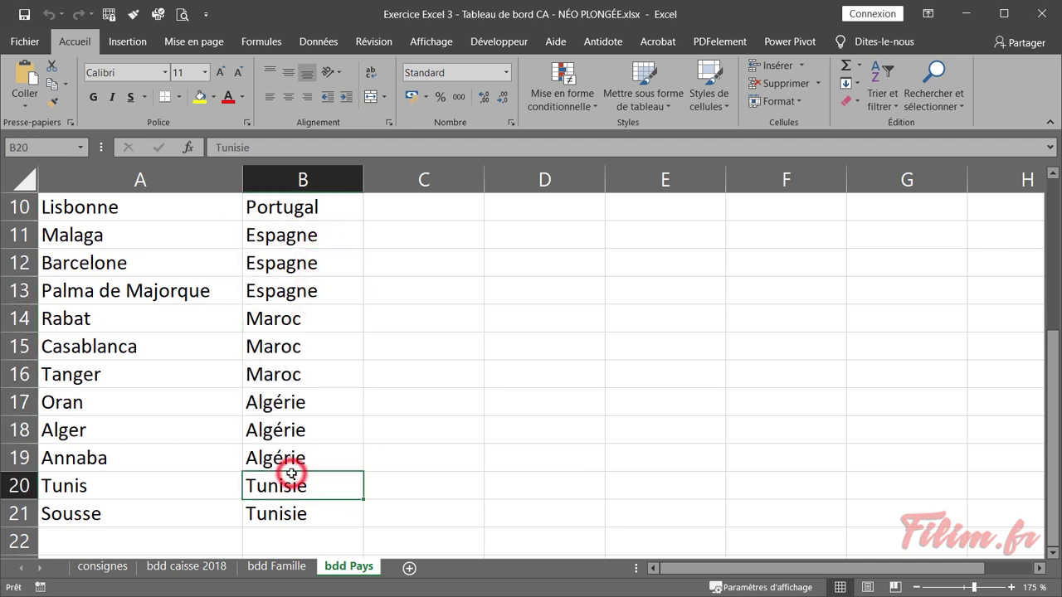
{"action": "left_click", "coordinate": [173, 408]}
{"action": "scroll", "coordinate": [174, 403], "scroll_direction": "up", "scroll_amount": 3}
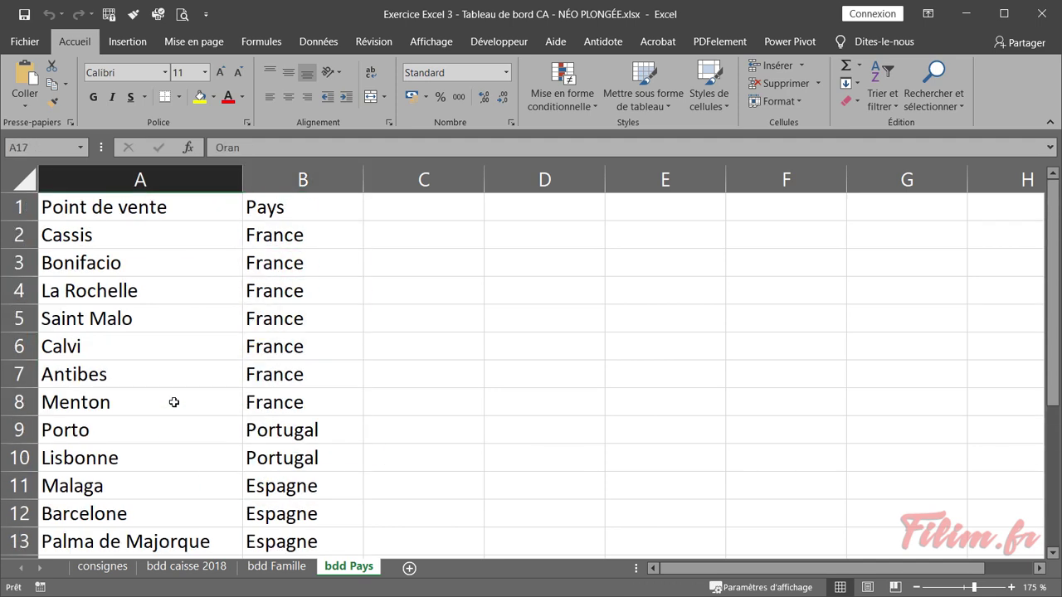
- Review the consignes sheet's request for CA ranking by point of sale and breakdown by family
{"action": "left_click", "coordinate": [103, 566]}
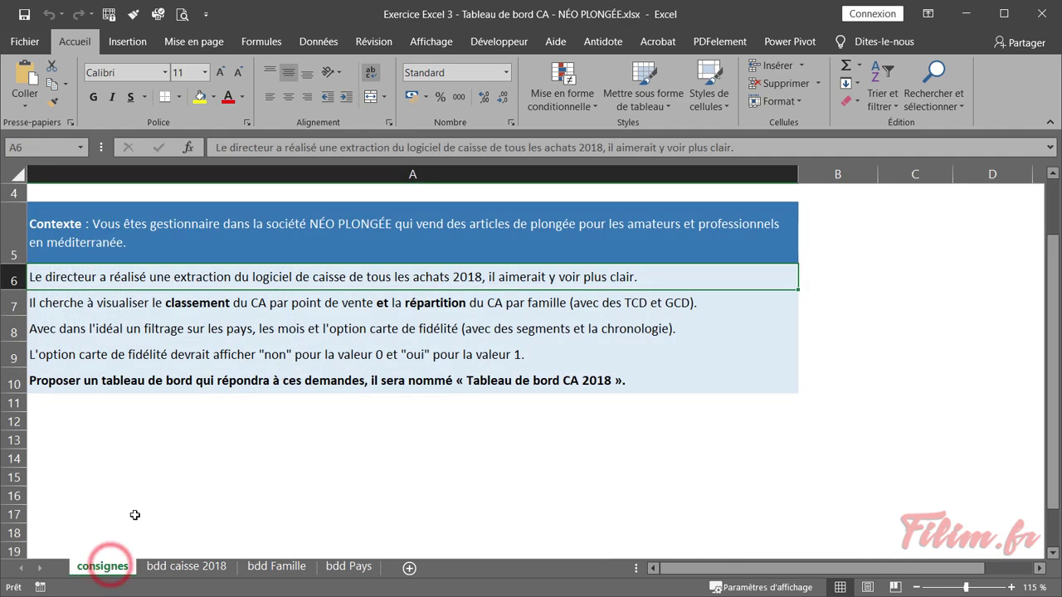
{"action": "scroll", "coordinate": [169, 490], "scroll_direction": "up", "scroll_amount": 1, "text": "ctrl"}
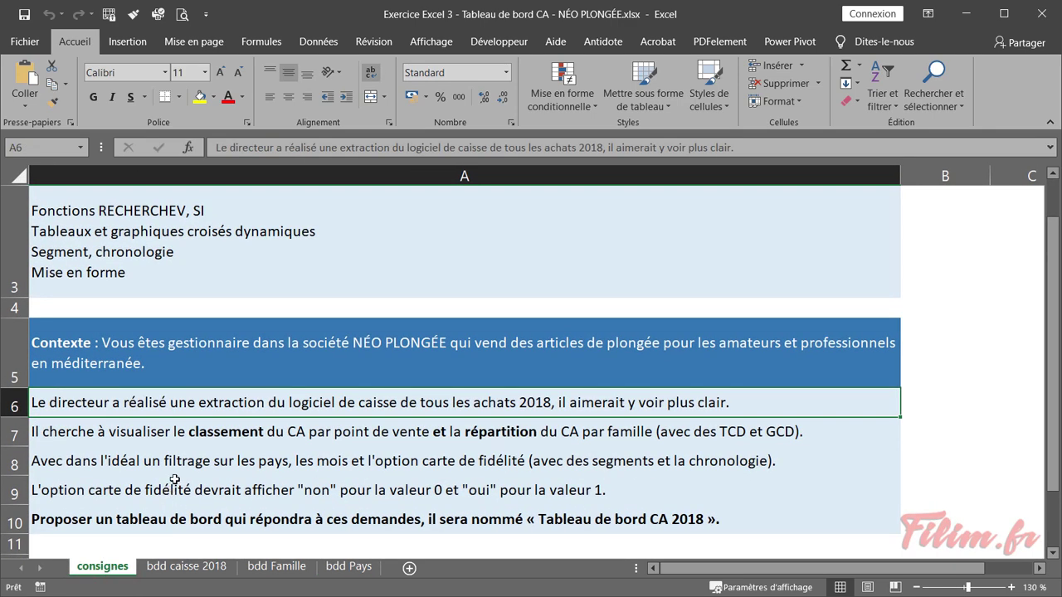
{"action": "left_click", "coordinate": [141, 436]}
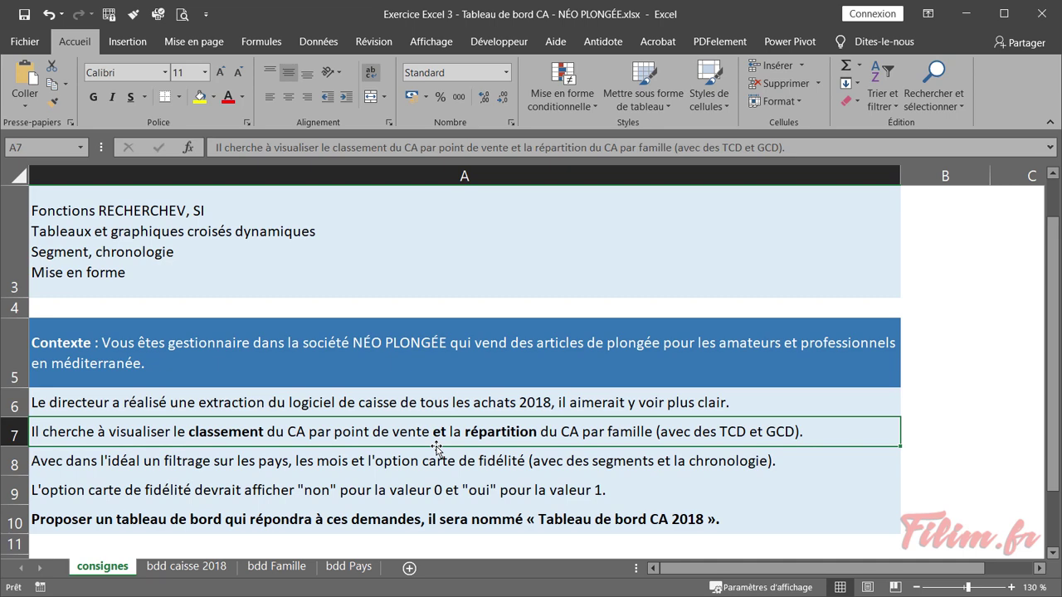
- Check the Point de vente, Ref and empty Prix Vente columns on the bdd caisse 2018 sheet against the request
{"action": "left_click", "coordinate": [189, 566]}
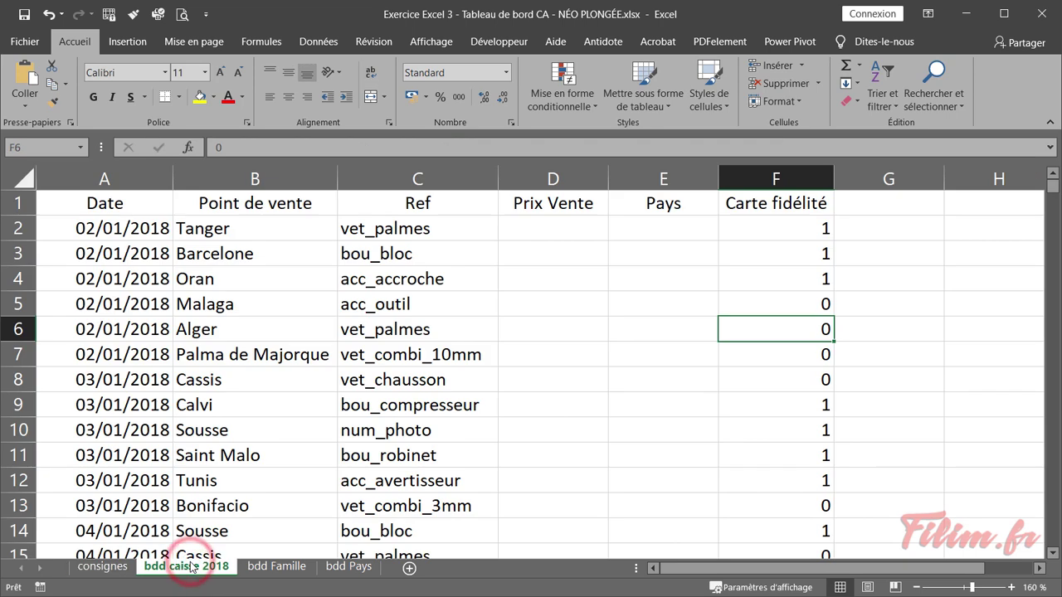
{"action": "left_click_drag", "start_coordinate": [285, 254], "coordinate": [285, 435]}
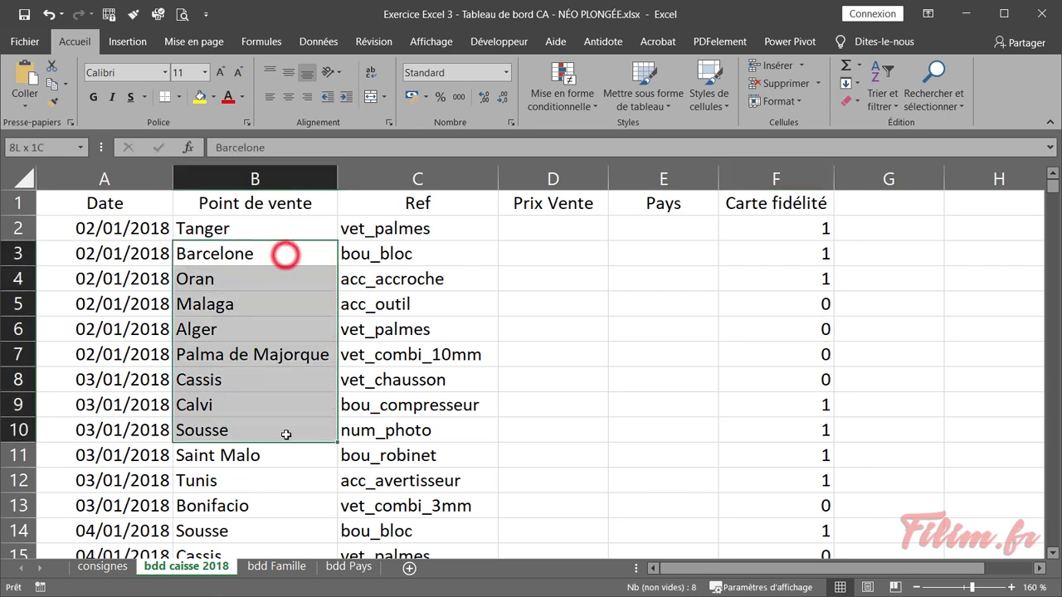
{"action": "left_click_drag", "start_coordinate": [461, 278], "coordinate": [441, 390]}
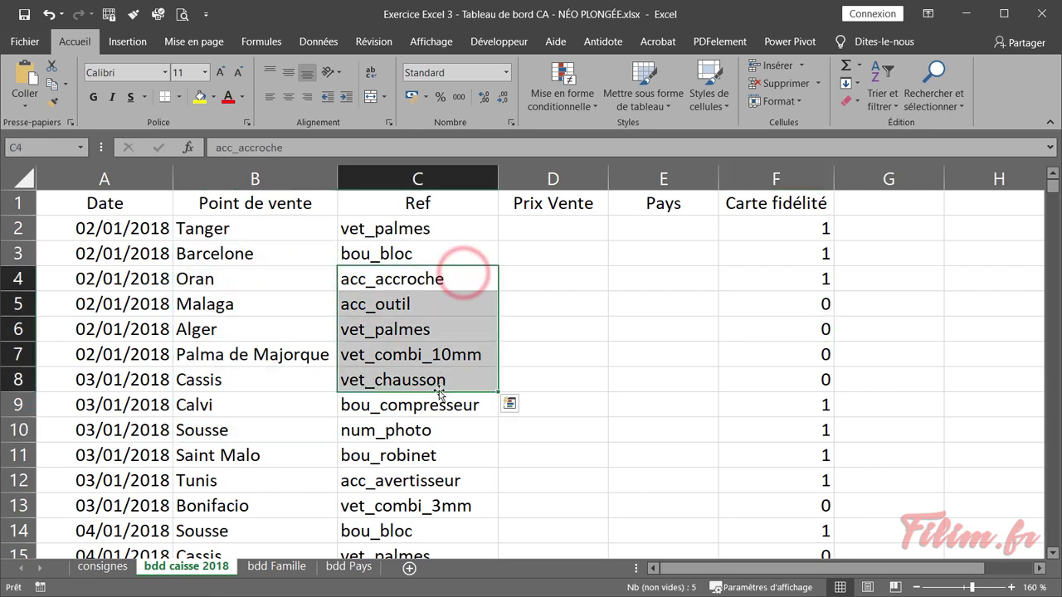
{"action": "left_click_drag", "start_coordinate": [546, 275], "coordinate": [522, 399]}
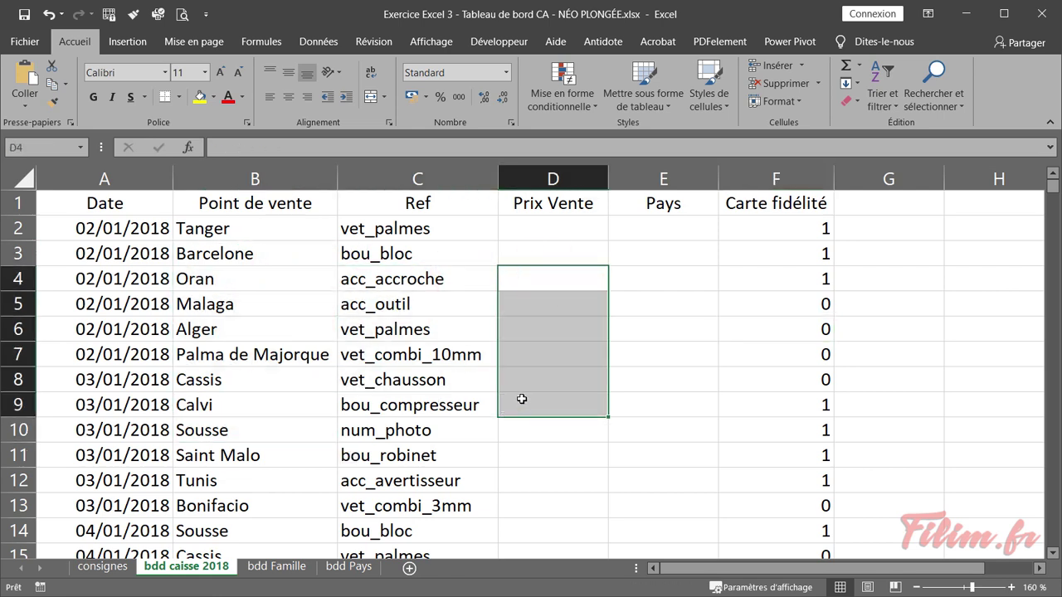
{"action": "left_click_drag", "start_coordinate": [558, 247], "coordinate": [545, 375]}
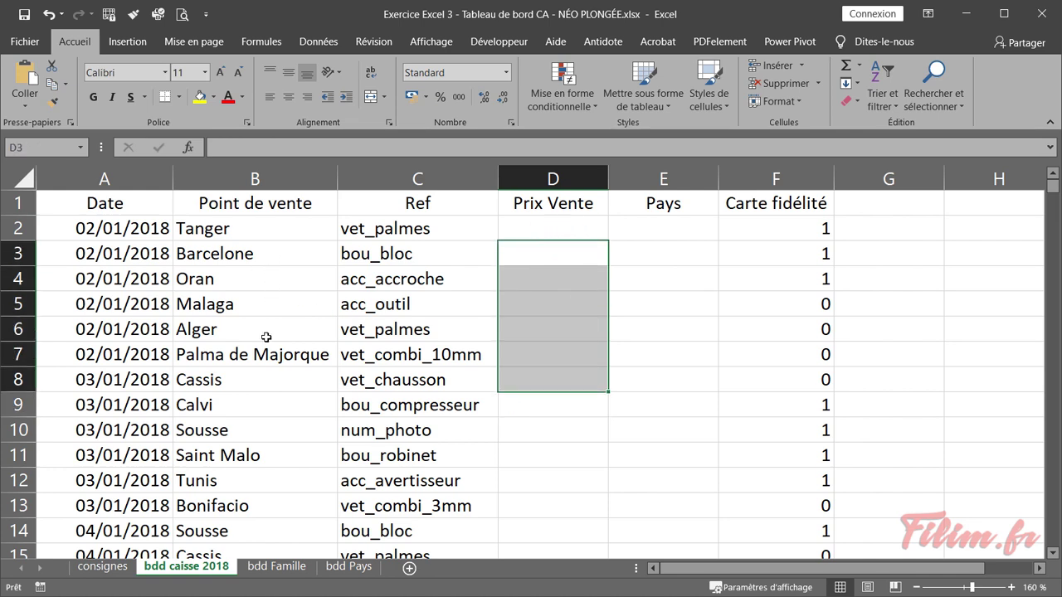
- Compare the Ref and Prix Vente columns on bdd caisse 2018 with the matching references and prices on bdd Famille
{"action": "left_click", "coordinate": [551, 303]}
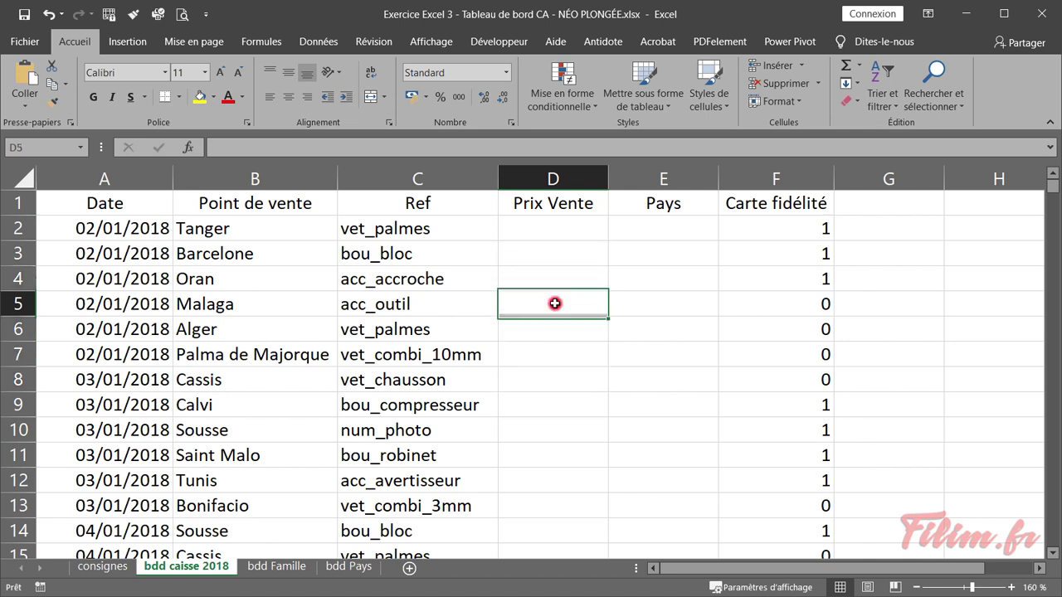
{"action": "left_click", "coordinate": [465, 300]}
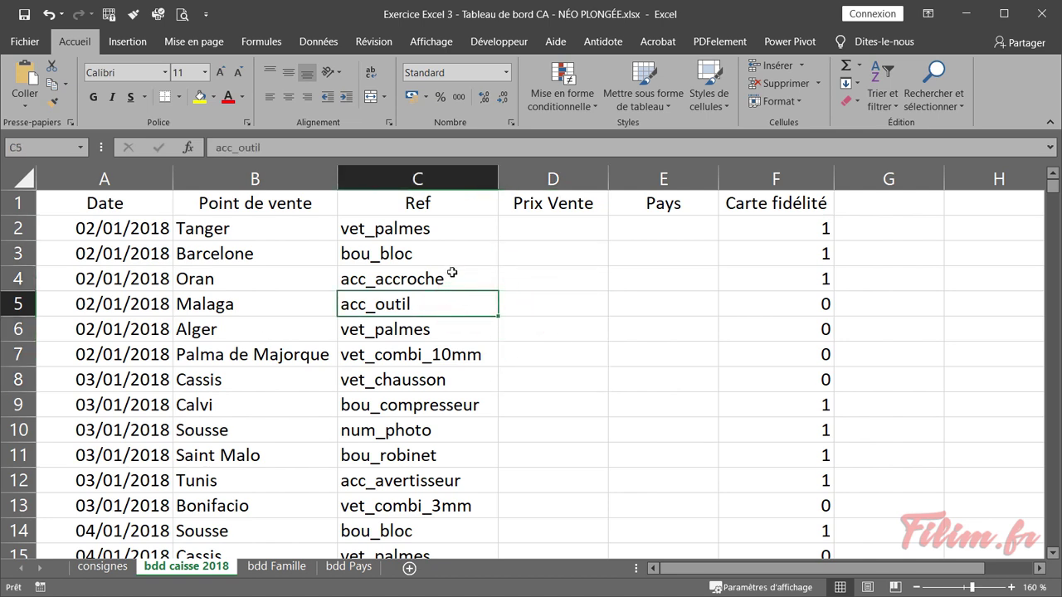
{"action": "left_click", "coordinate": [276, 566]}
{"action": "left_click", "coordinate": [166, 297]}
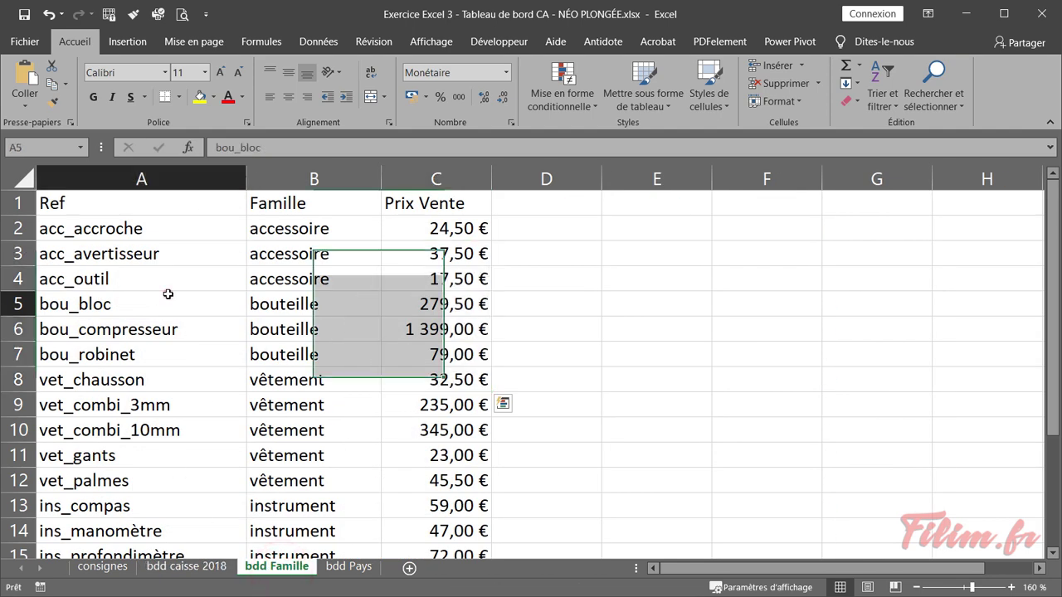
{"action": "left_click", "coordinate": [409, 305]}
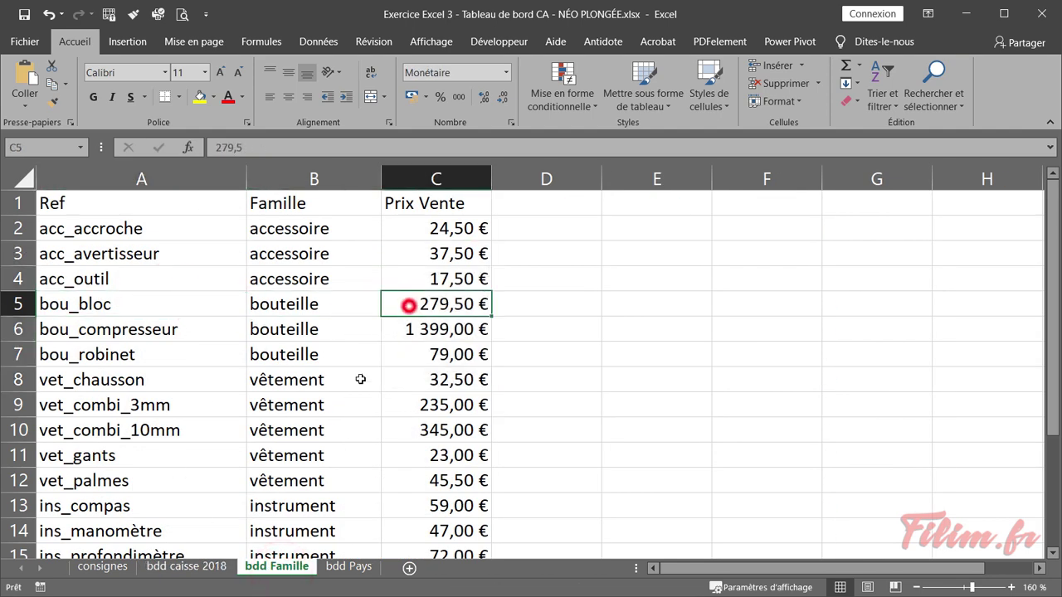
{"action": "left_click", "coordinate": [186, 567]}
{"action": "left_click", "coordinate": [252, 312]}
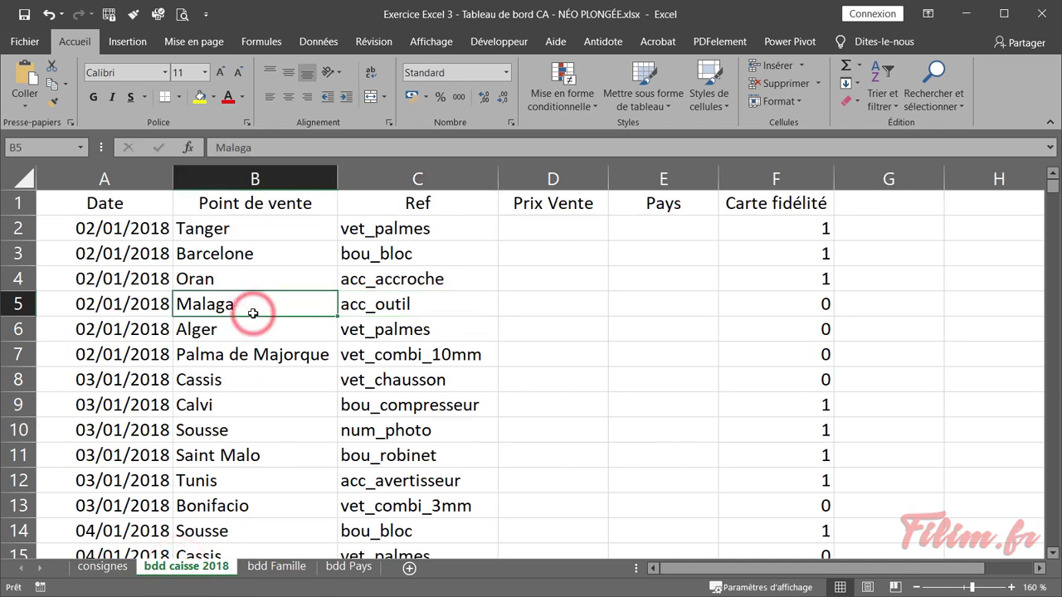
{"action": "left_click", "coordinate": [524, 282]}
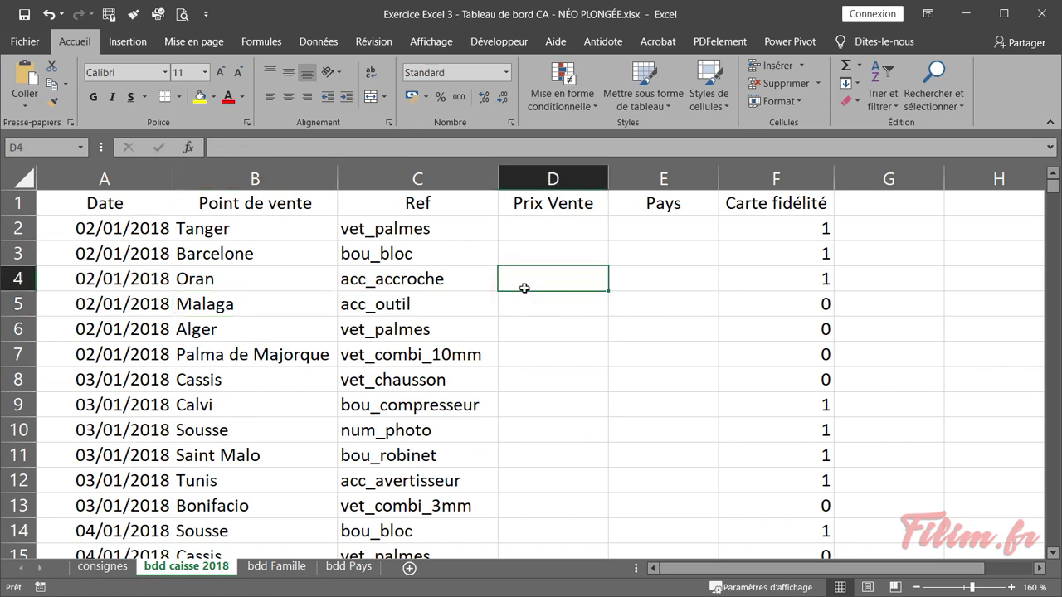
- Format the bdd caisse 2018 data range A1:F1830 as a table with headers, using the green banded Moyen style
{"action": "left_click", "coordinate": [399, 363]}
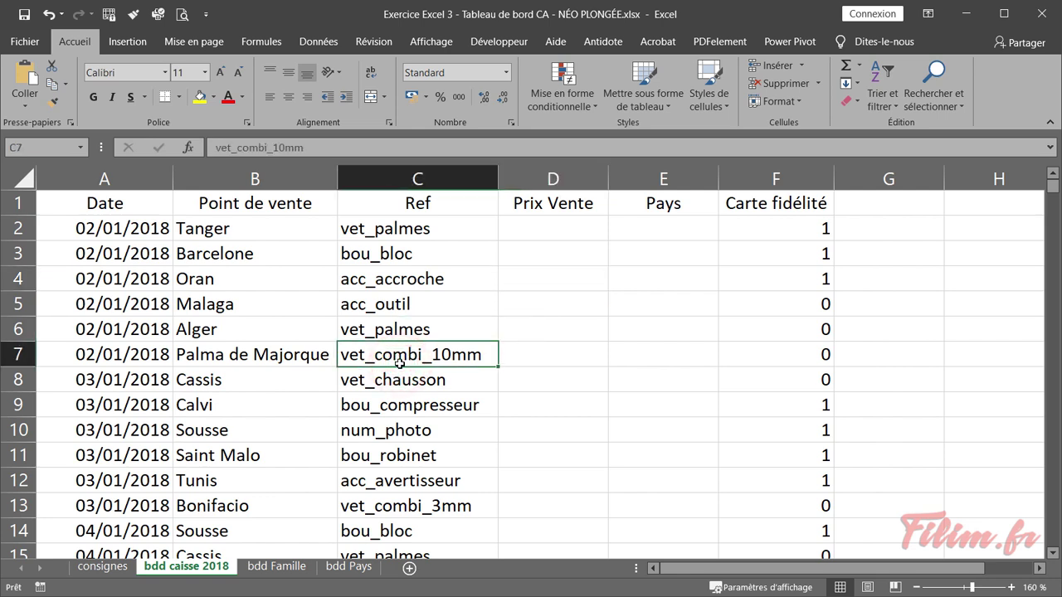
{"action": "left_click", "coordinate": [405, 352]}
{"action": "left_click", "coordinate": [650, 108]}
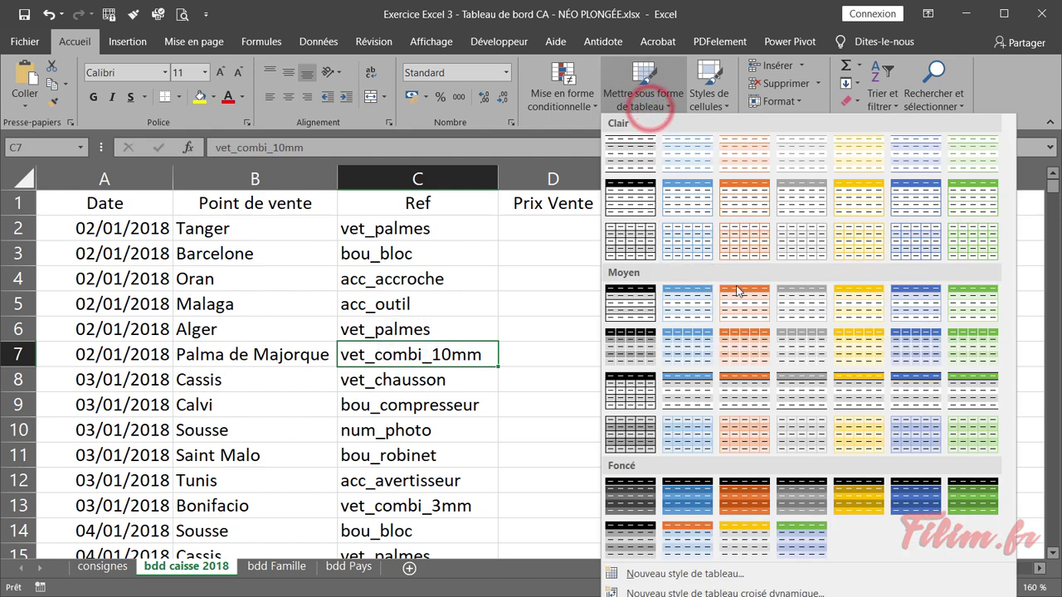
{"action": "left_click", "coordinate": [955, 313]}
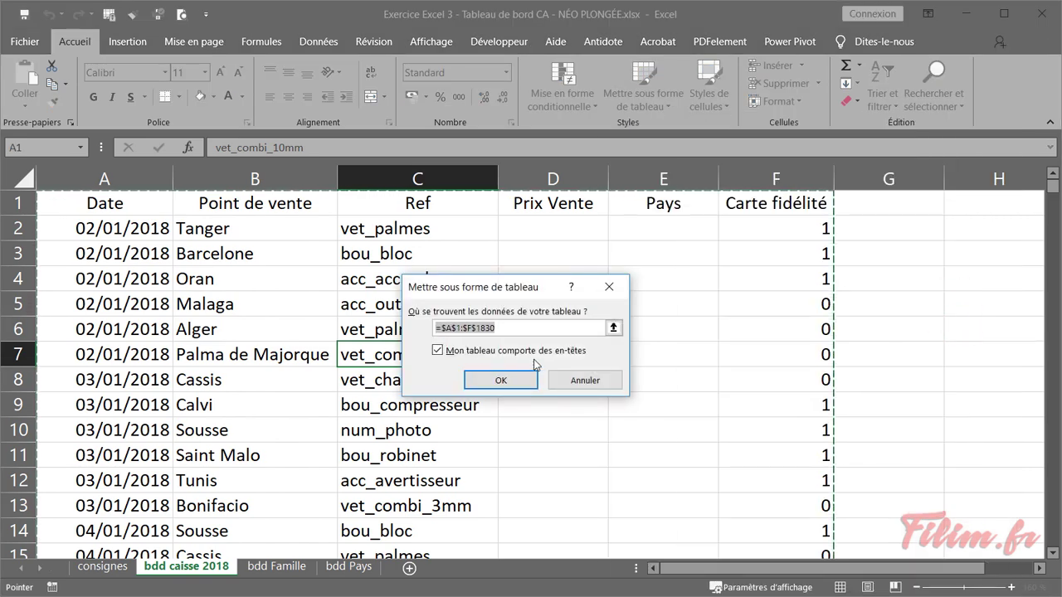
{"action": "left_click", "coordinate": [498, 378]}
{"action": "left_click", "coordinate": [474, 352]}
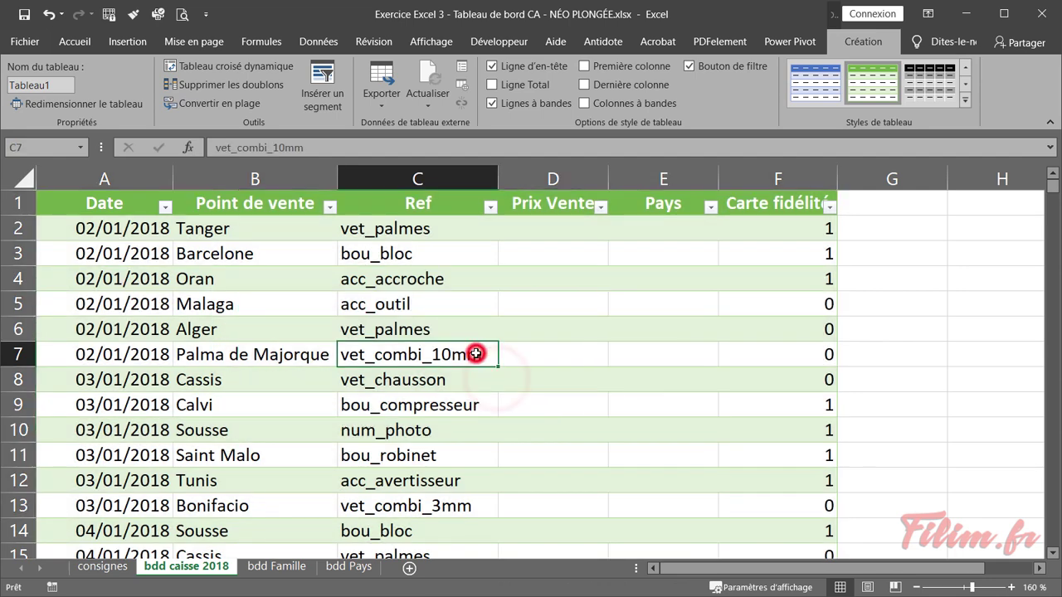
- Format the bdd Famille data range A1:C18 as a table with headers, using the dark blue banded Moyen style
{"action": "left_click", "coordinate": [278, 568]}
{"action": "left_click", "coordinate": [311, 369]}
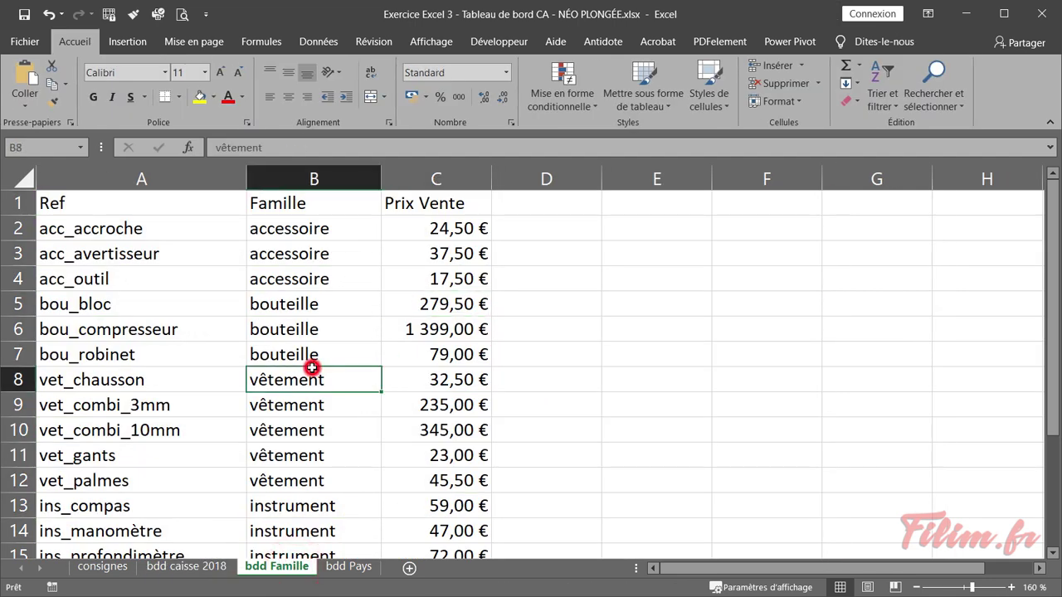
{"action": "left_click", "coordinate": [643, 85]}
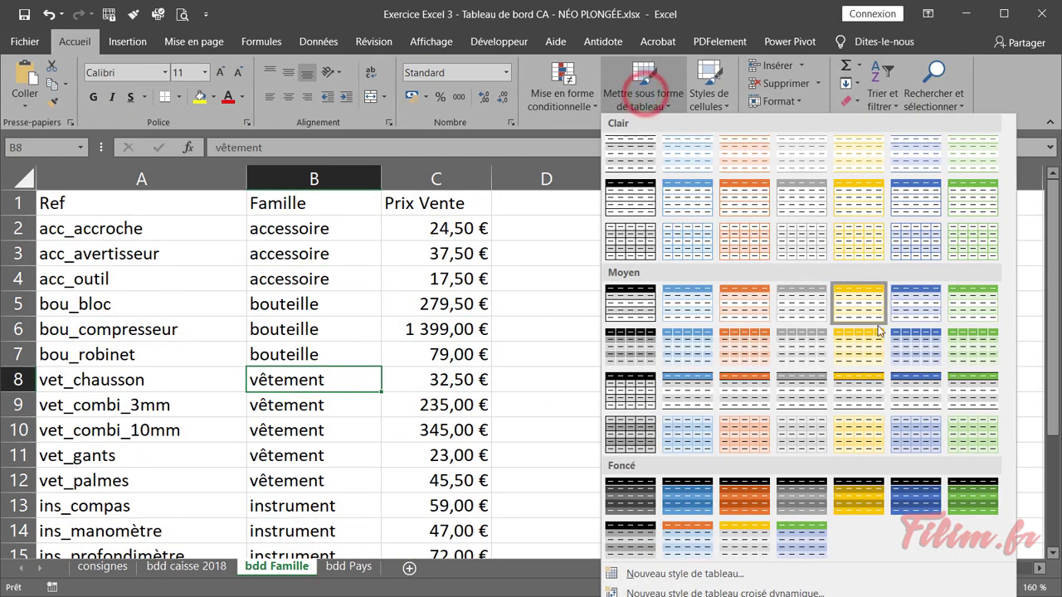
{"action": "left_click", "coordinate": [901, 312]}
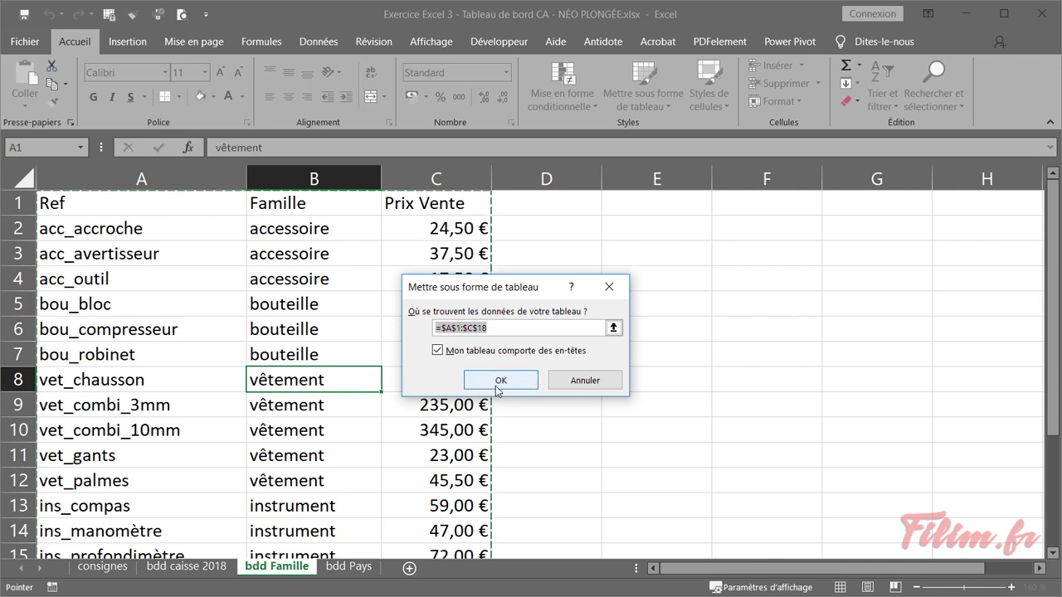
{"action": "left_click_drag", "start_coordinate": [461, 287], "coordinate": [576, 253]}
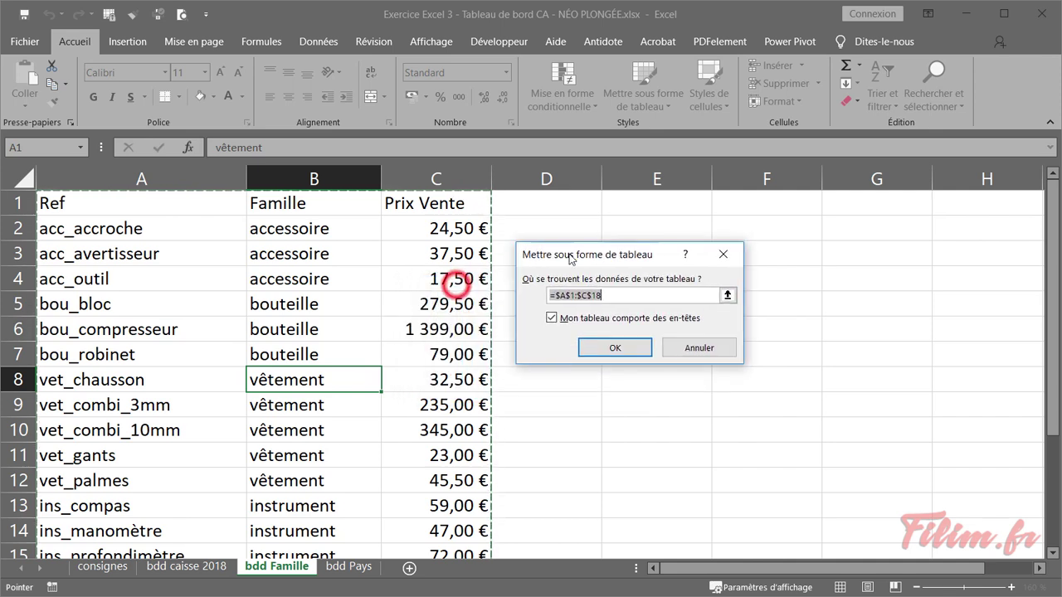
{"action": "left_click", "coordinate": [564, 322]}
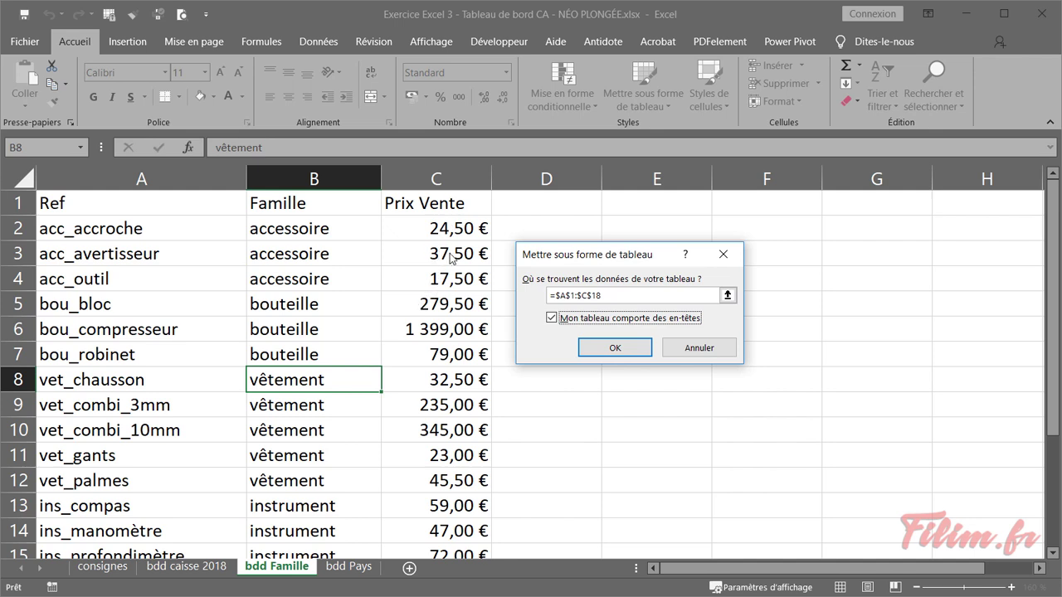
{"action": "left_click", "coordinate": [616, 352]}
- Format the bdd Pays data range A1:B21 as a table with headers, using the orange banded Moyen style
{"action": "left_click", "coordinate": [344, 570]}
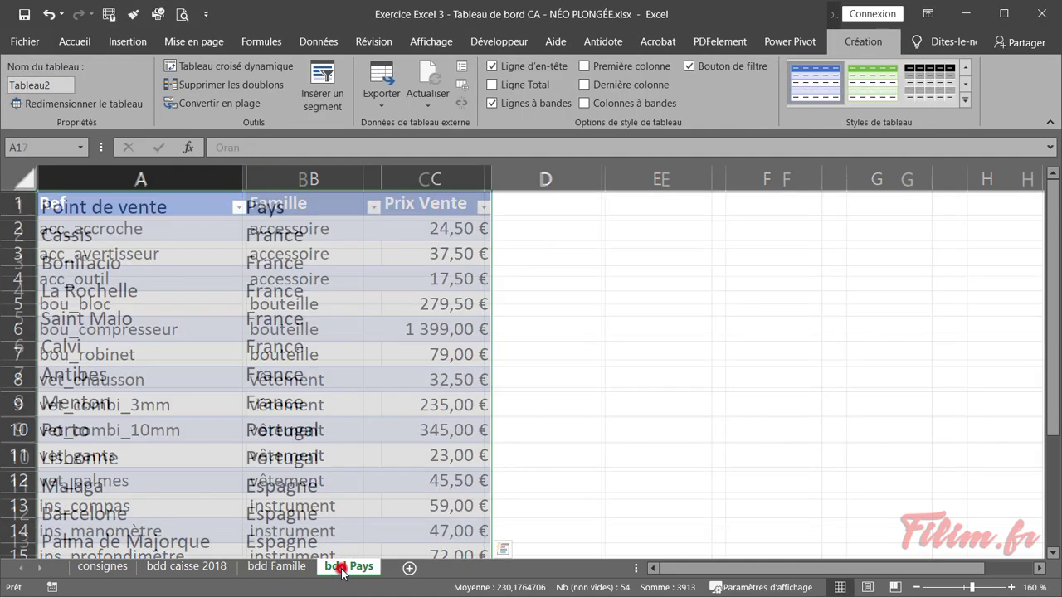
{"action": "left_click", "coordinate": [210, 321]}
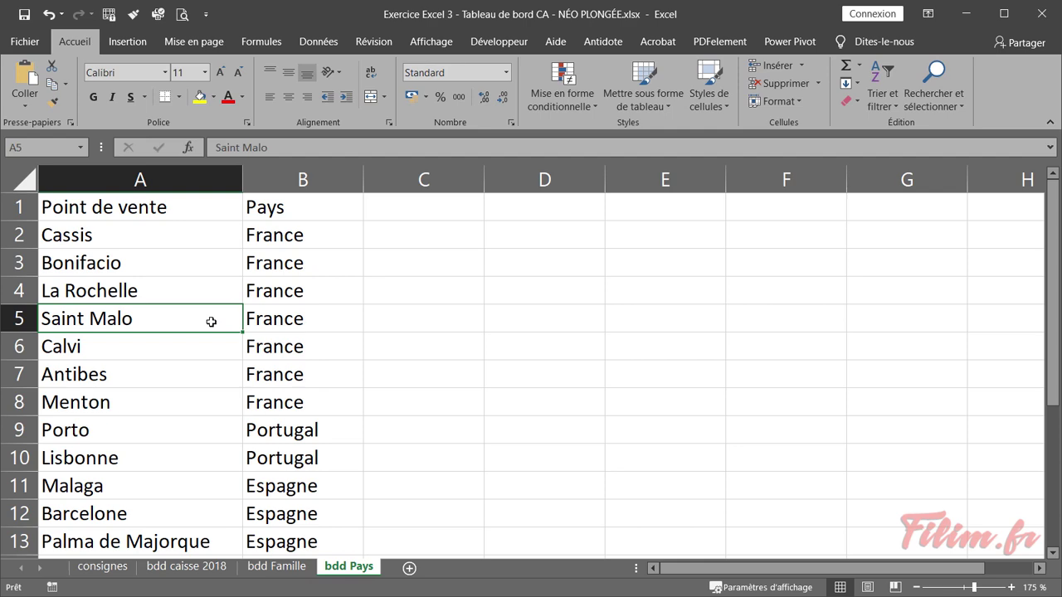
{"action": "left_click", "coordinate": [662, 105]}
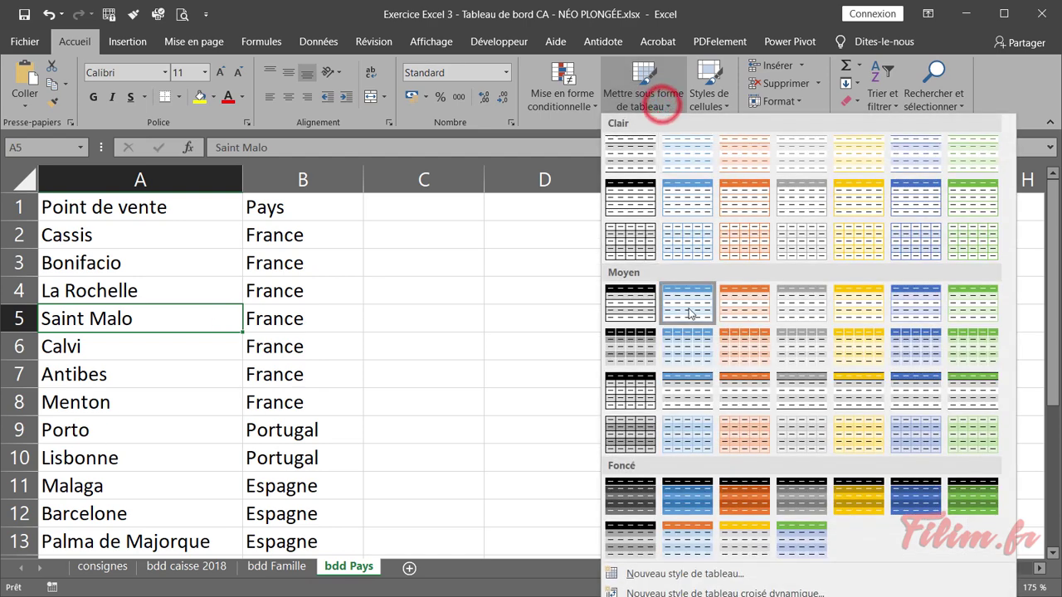
{"action": "left_click", "coordinate": [756, 317]}
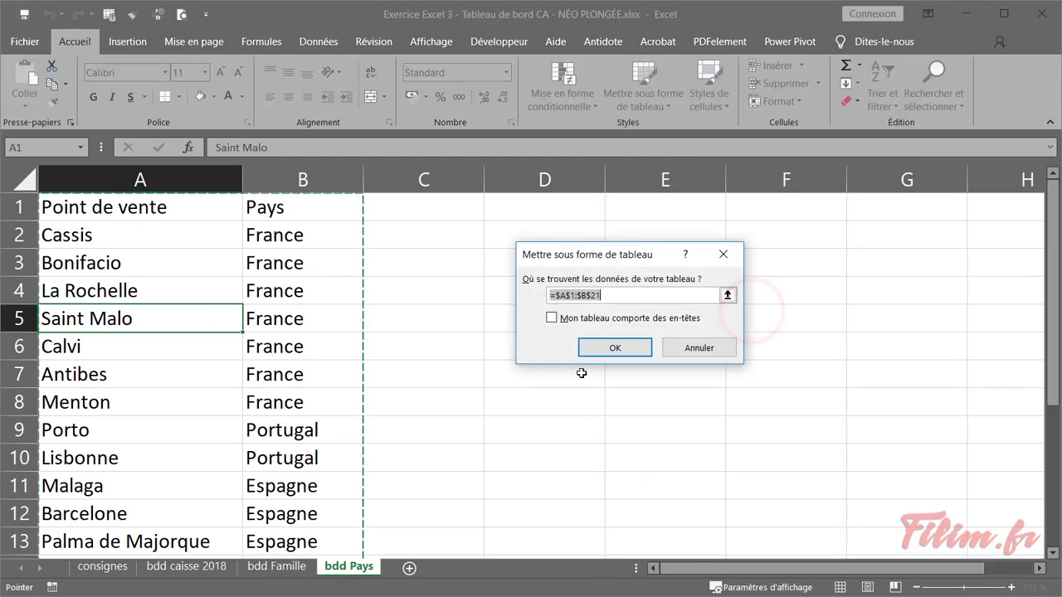
{"action": "left_click_drag", "start_coordinate": [597, 264], "coordinate": [460, 268]}
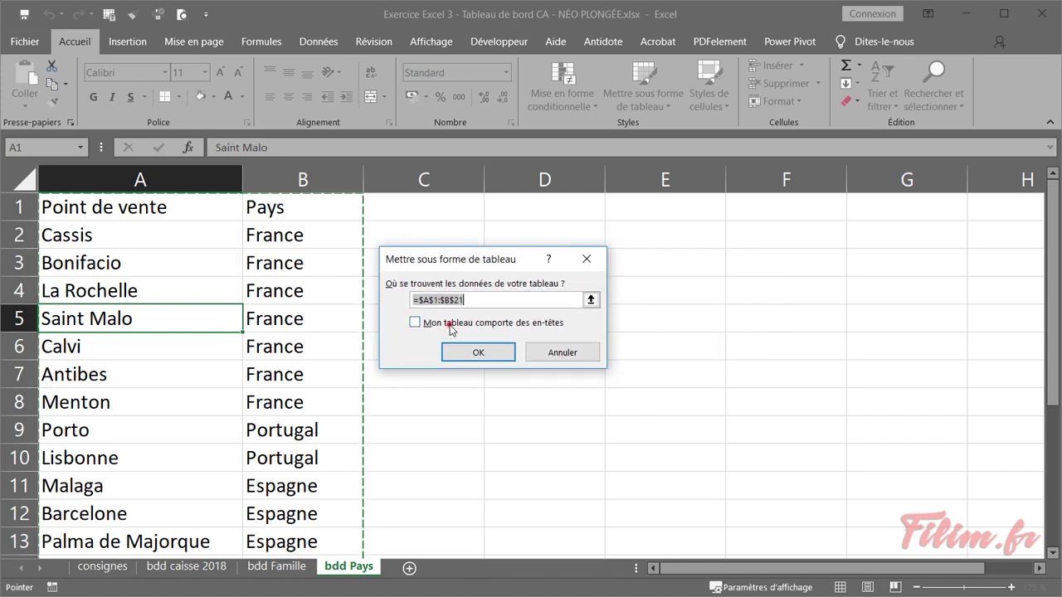
{"action": "left_click", "coordinate": [449, 326]}
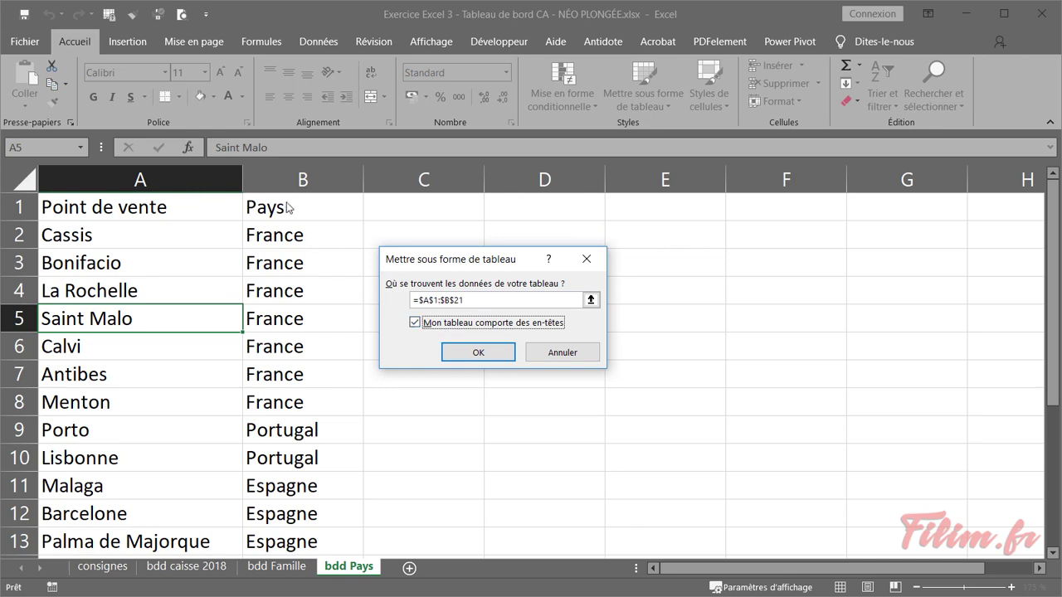
{"action": "left_click", "coordinate": [462, 351]}
{"action": "left_click", "coordinate": [308, 363]}
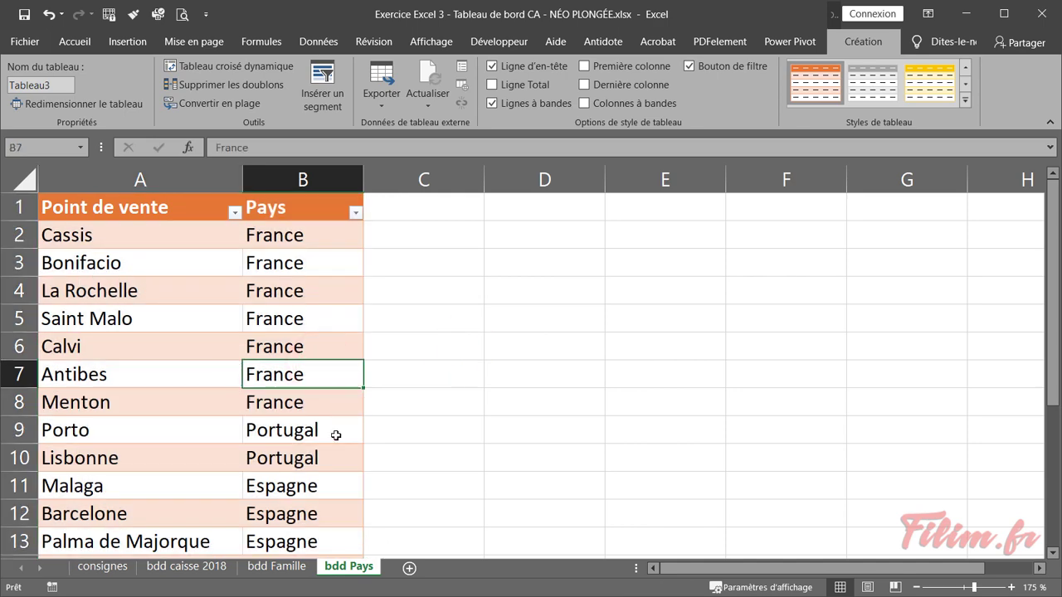
- Insert a RECHERCHEV function in the first Prix Vente cell of bdd caisse 2018, with the row's Ref as lookup value
{"action": "left_click", "coordinate": [197, 567]}
{"action": "left_click", "coordinate": [553, 233]}
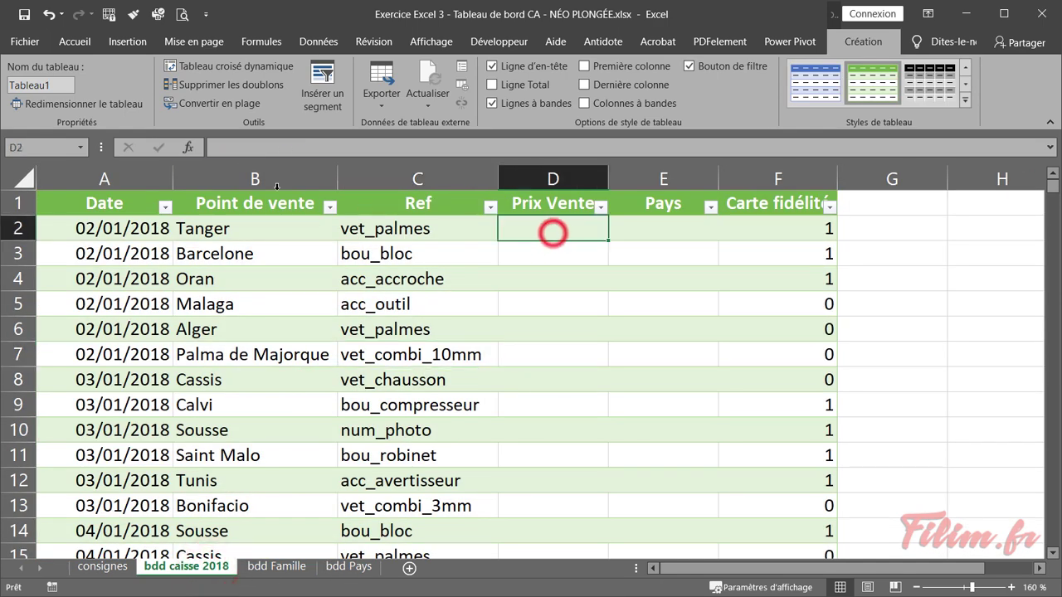
{"action": "left_click", "coordinate": [188, 148]}
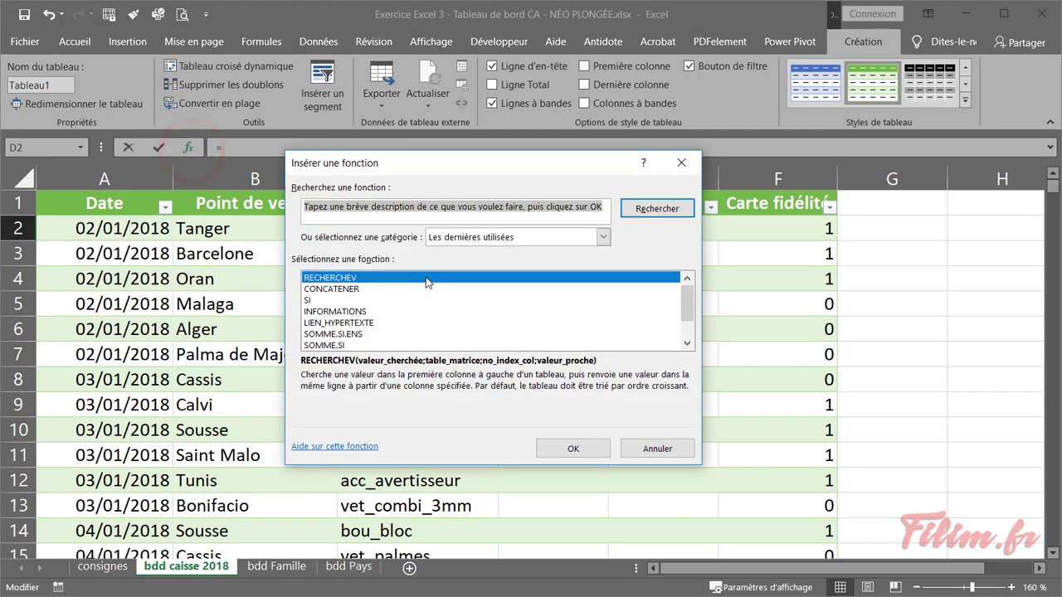
{"action": "double_click", "coordinate": [425, 277]}
{"action": "left_click_drag", "start_coordinate": [516, 248], "coordinate": [606, 267]}
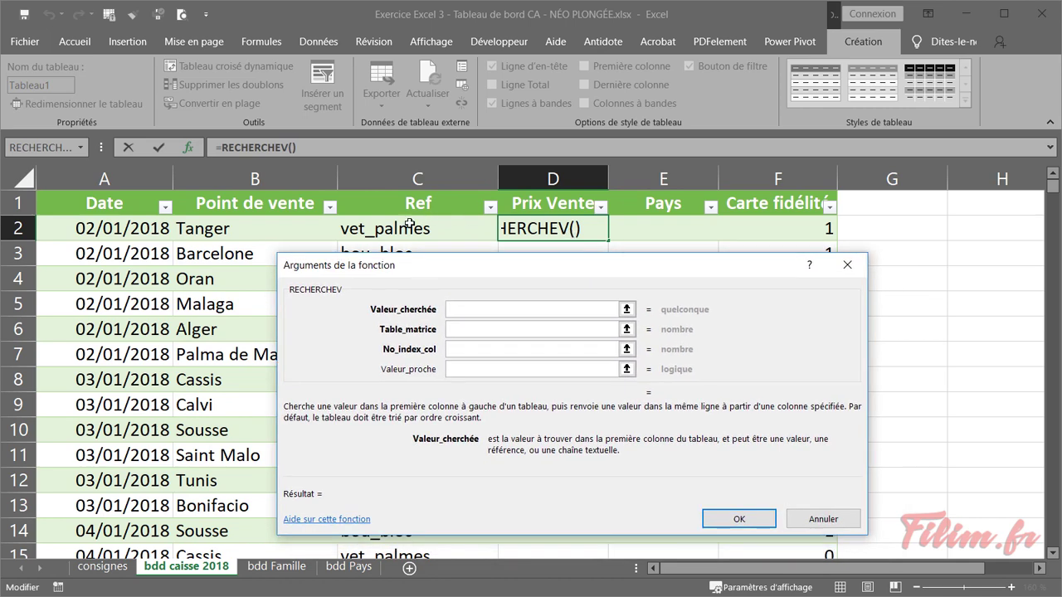
{"action": "left_click", "coordinate": [439, 231]}
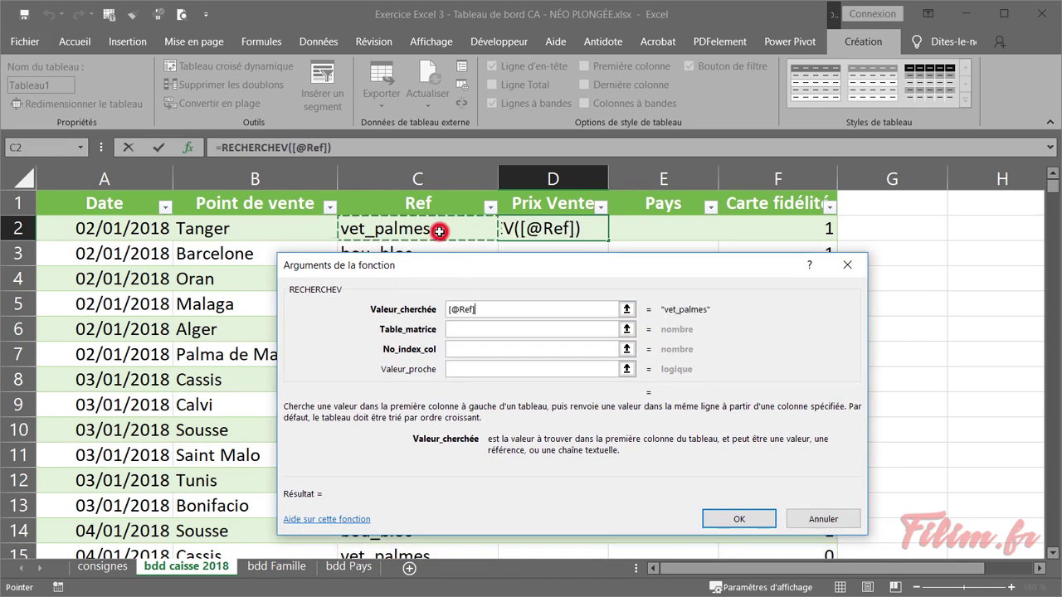
- Set the function's Table_matrice to the data of the bdd Famille table (Tableau2), excluding its header row
{"action": "left_click", "coordinate": [461, 330]}
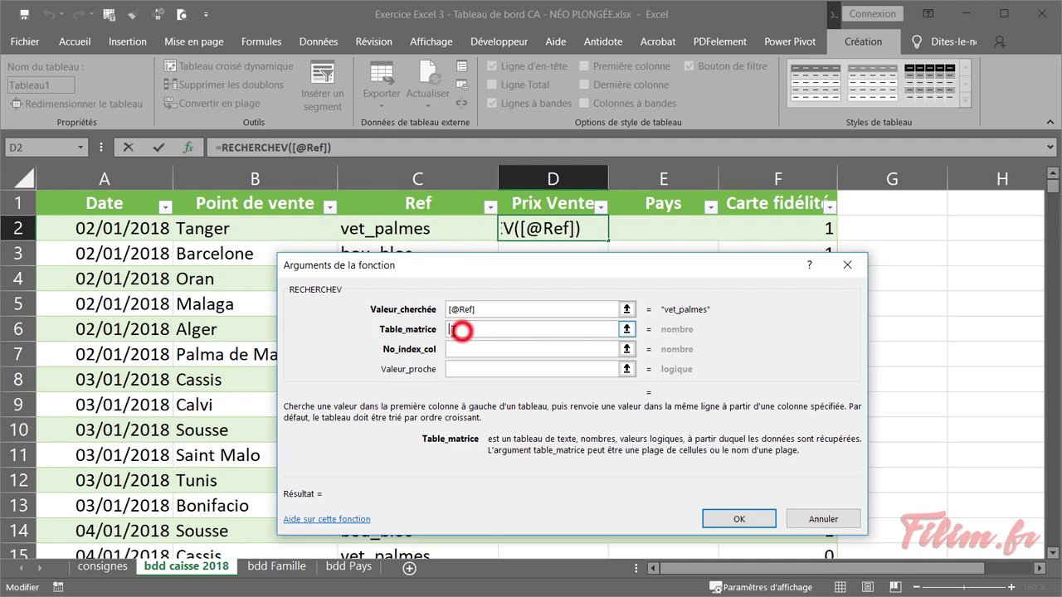
{"action": "left_click", "coordinate": [277, 570]}
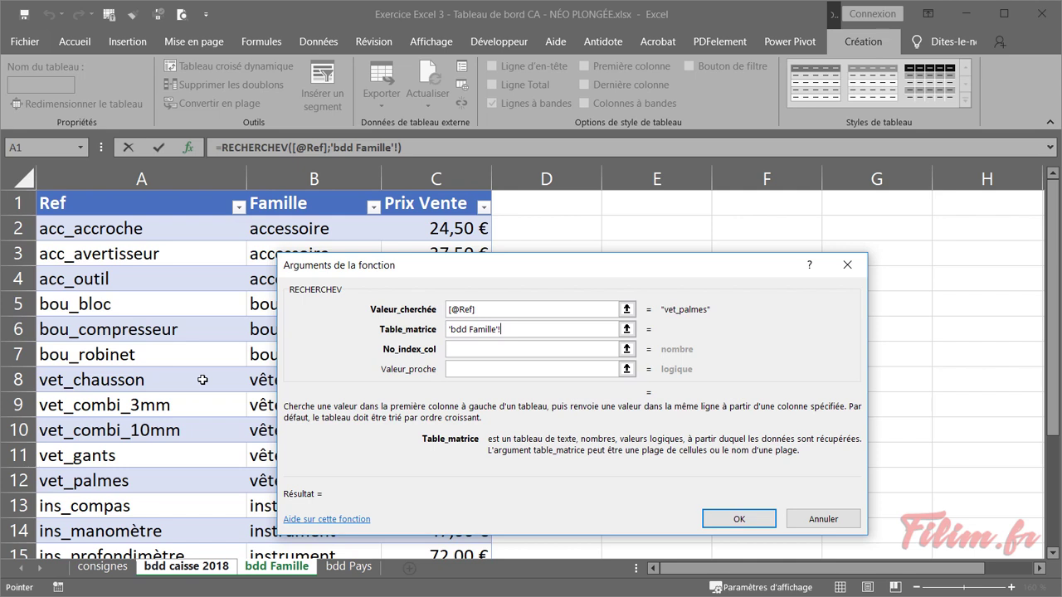
{"action": "left_click", "coordinate": [41, 192]}
{"action": "left_click", "coordinate": [42, 193]}
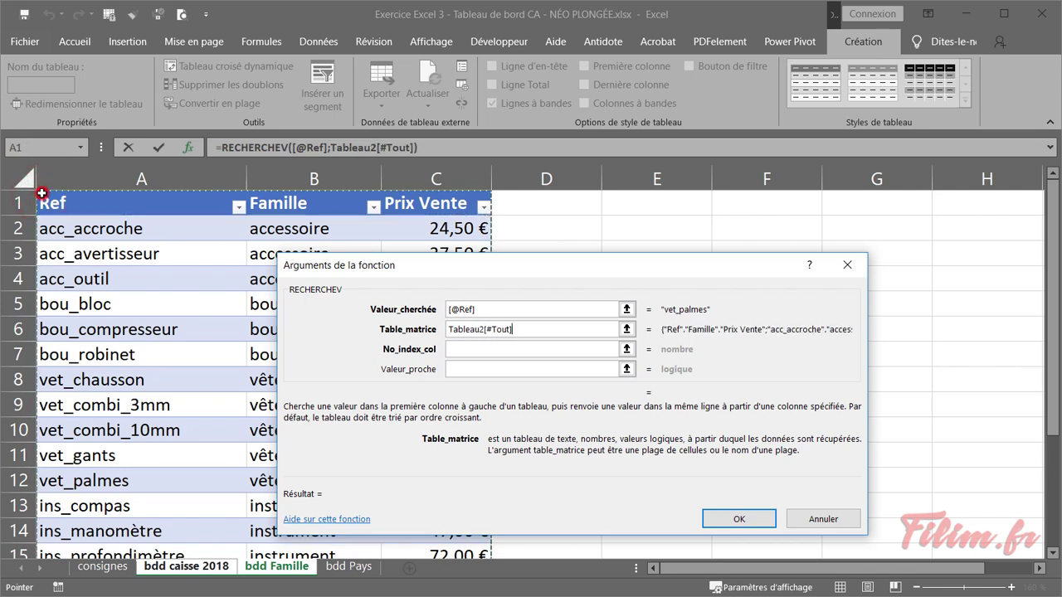
{"action": "left_click", "coordinate": [41, 193]}
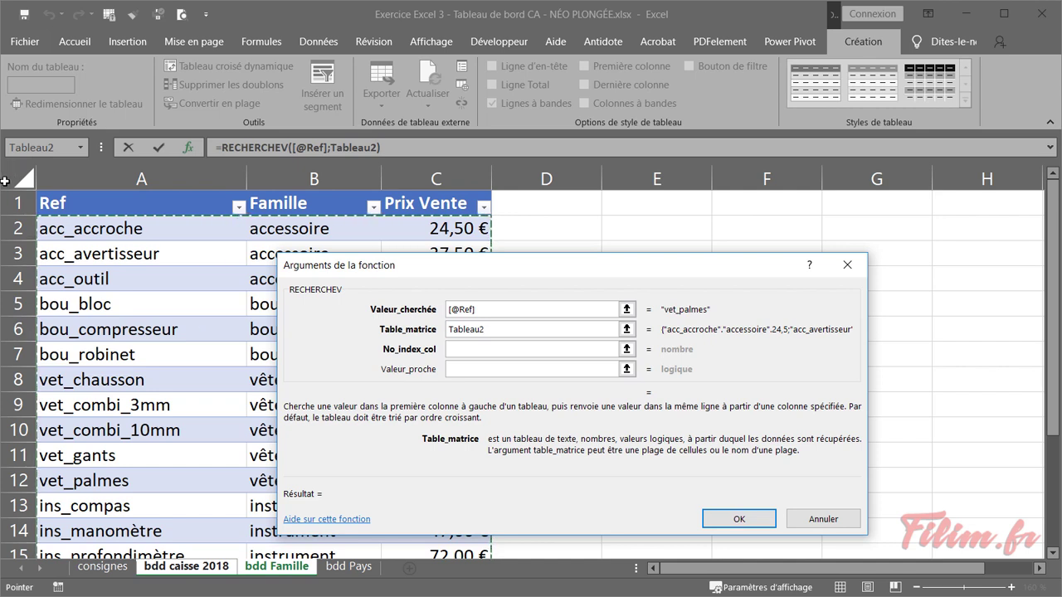
{"action": "left_click", "coordinate": [20, 175]}
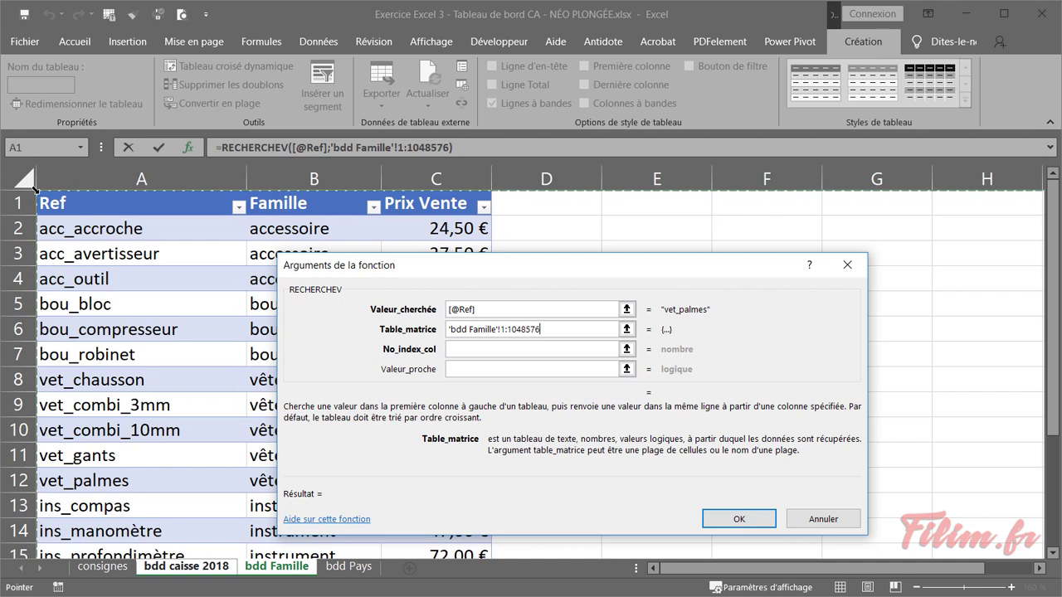
{"action": "left_click", "coordinate": [36, 192]}
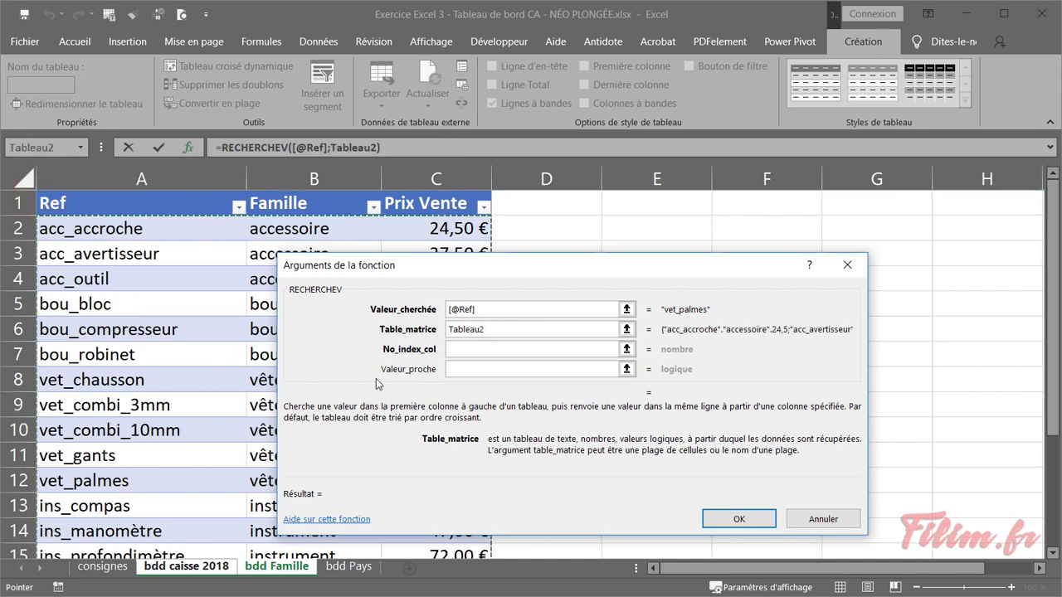
- Set No_index_col to 3 and Valeur_proche to 0, and validate the formula to fill the Prix Vente column
{"action": "left_click", "coordinate": [482, 350]}
{"action": "type", "text": "3"}
{"action": "key", "text": "Tab"}
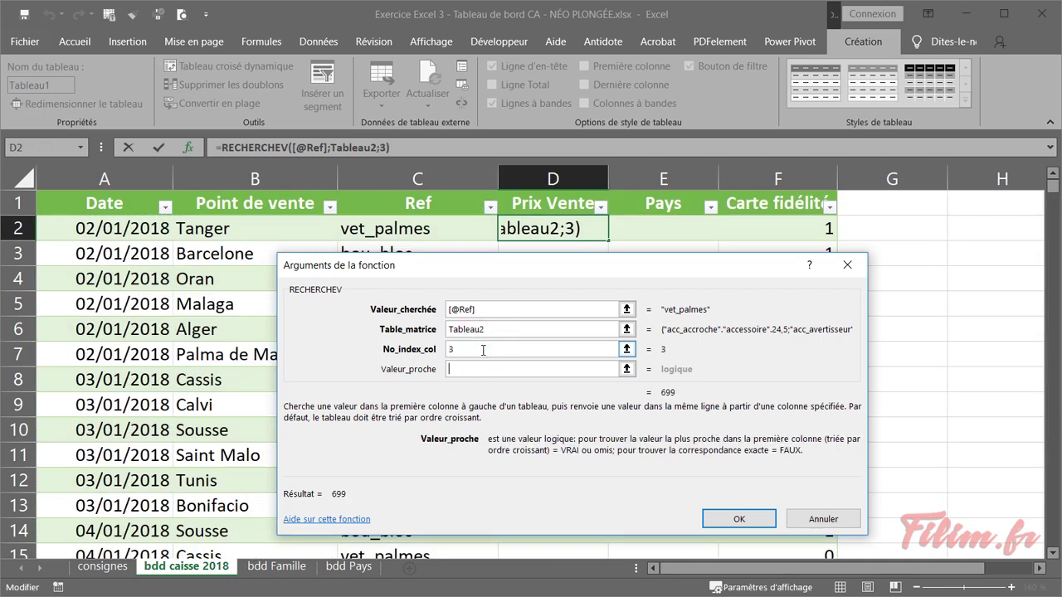
{"action": "type", "text": "0"}
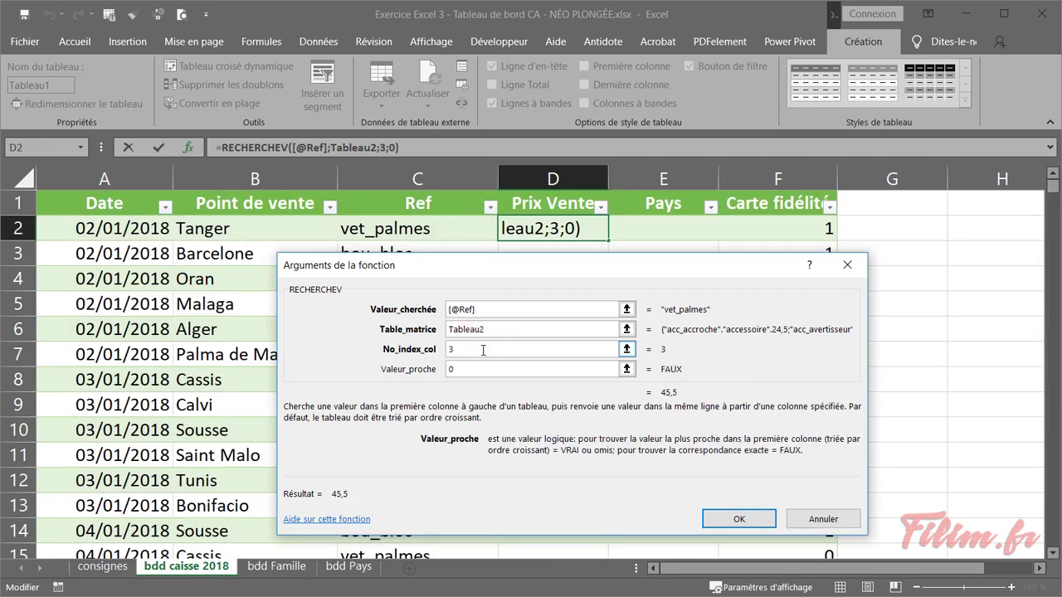
{"action": "key", "text": "Return"}
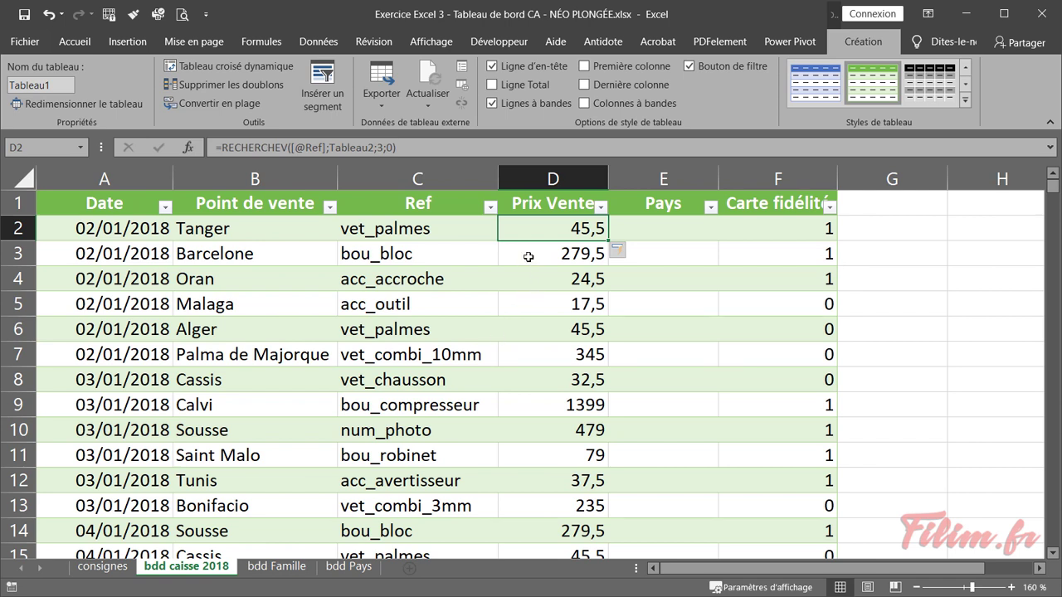
- Apply the Monétaire number format to all values in the Prix Vente column of bdd caisse 2018
{"action": "left_click", "coordinate": [539, 192]}
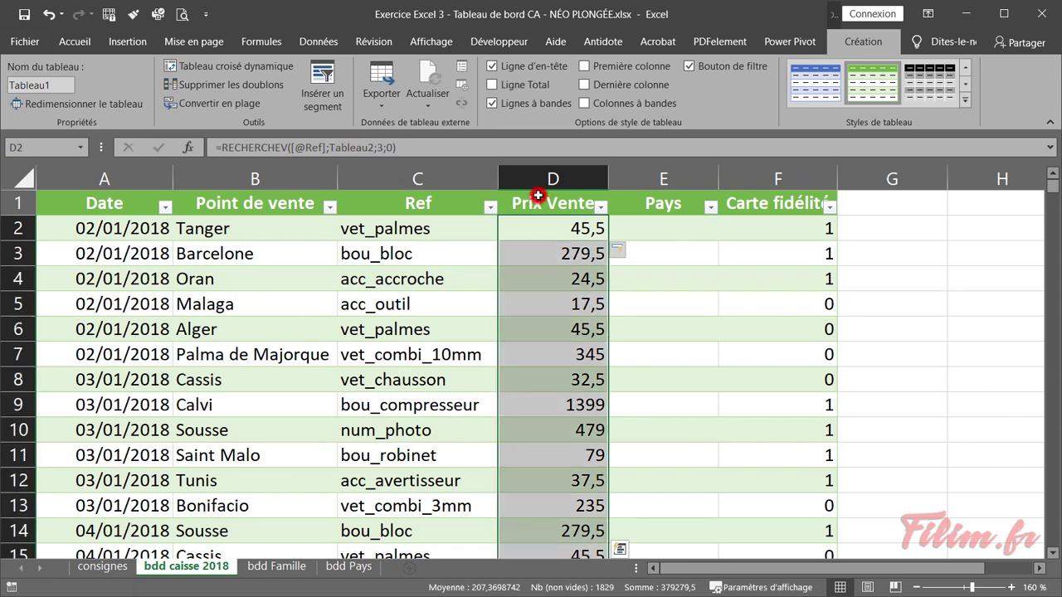
{"action": "left_click", "coordinate": [75, 42]}
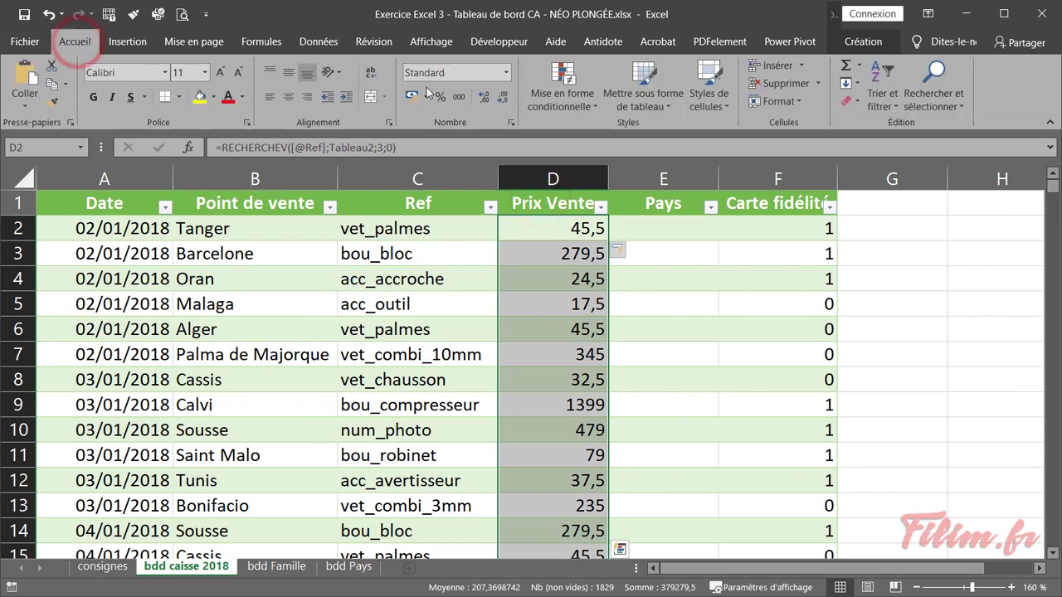
{"action": "left_click", "coordinate": [506, 75]}
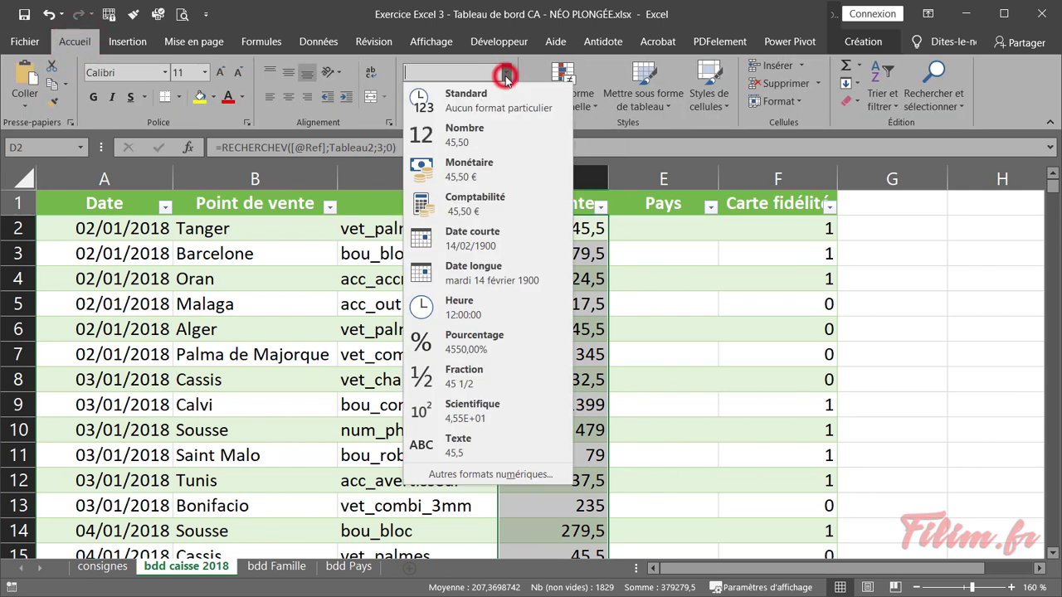
{"action": "left_click", "coordinate": [478, 181]}
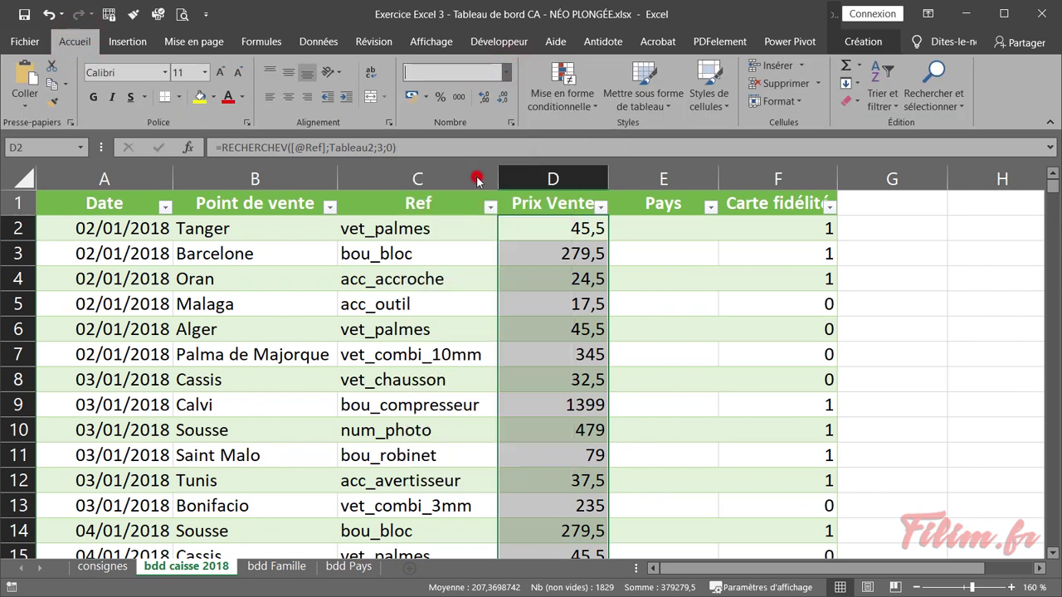
{"action": "left_click", "coordinate": [533, 317]}
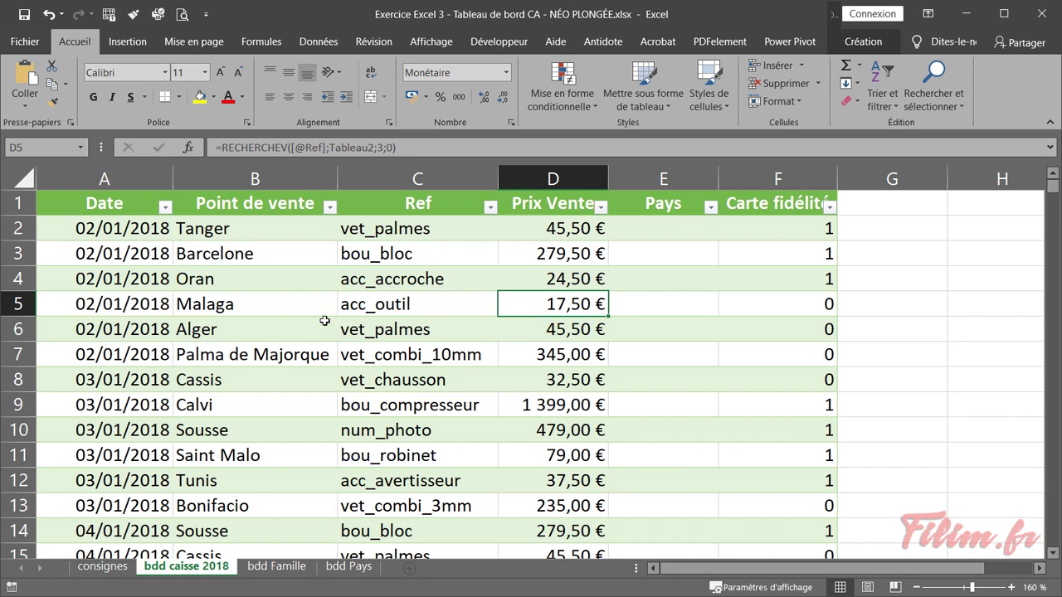
- Create a pivot table from Tableau1 on a new worksheet, with Point de vente as rows and the sum of Prix Vente as values
{"action": "left_click", "coordinate": [246, 306]}
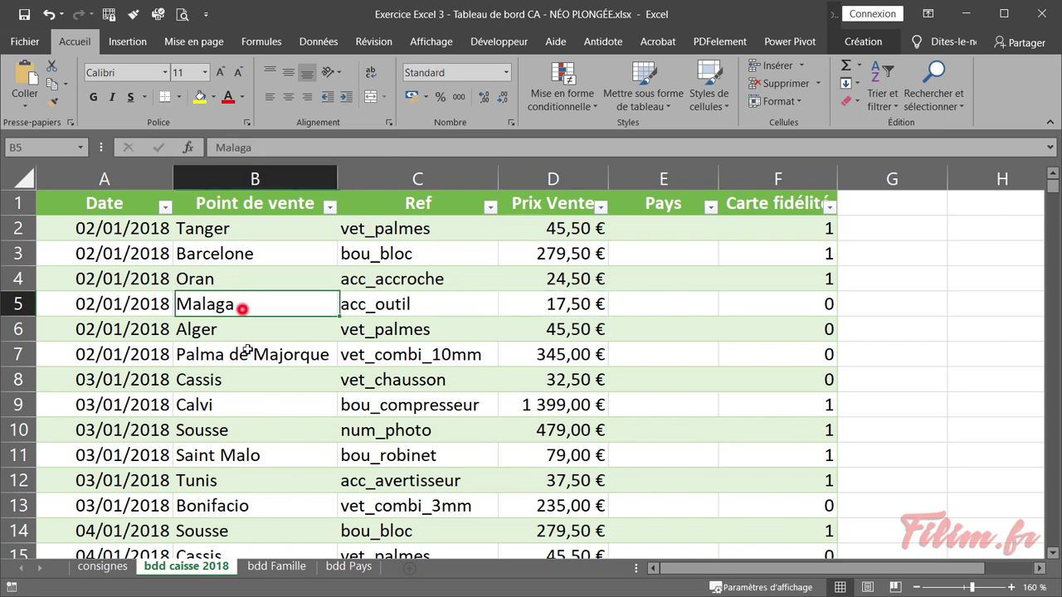
{"action": "left_click", "coordinate": [571, 304]}
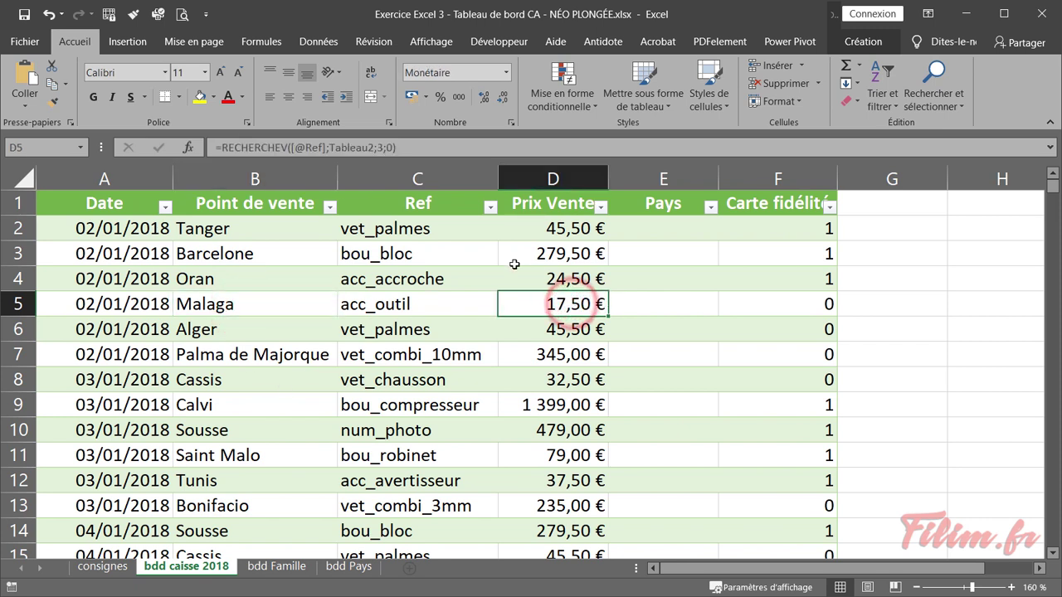
{"action": "left_click", "coordinate": [278, 295]}
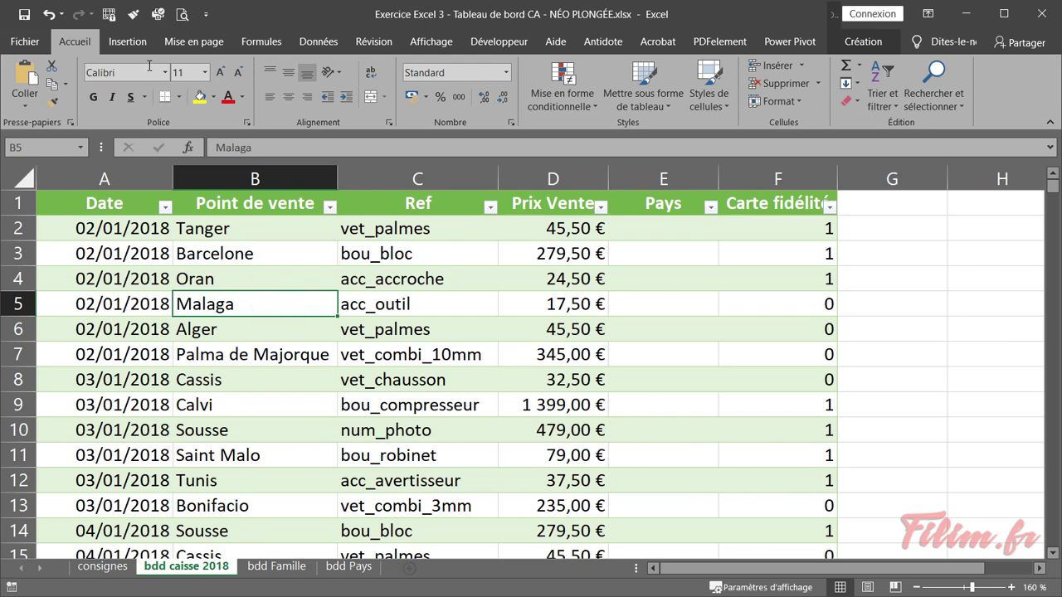
{"action": "left_click", "coordinate": [137, 43]}
{"action": "left_click", "coordinate": [38, 75]}
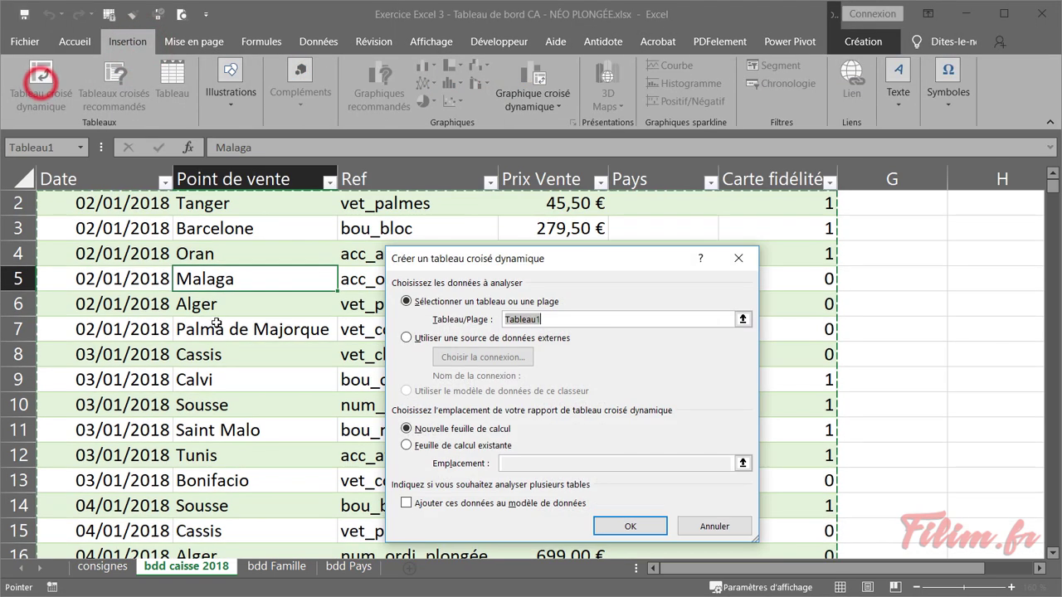
{"action": "left_click", "coordinate": [557, 318]}
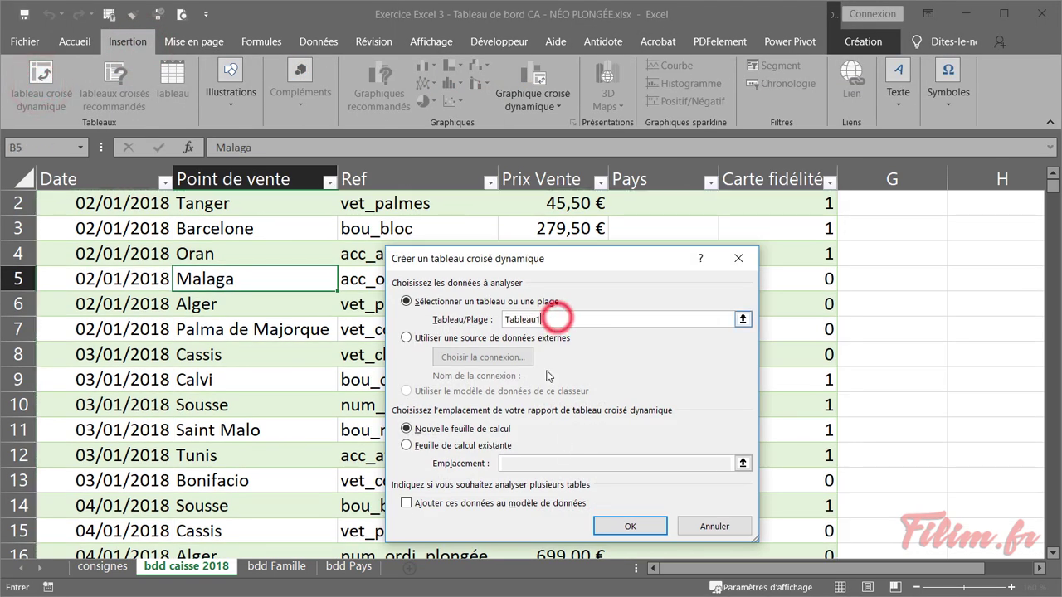
{"action": "left_click", "coordinate": [604, 523]}
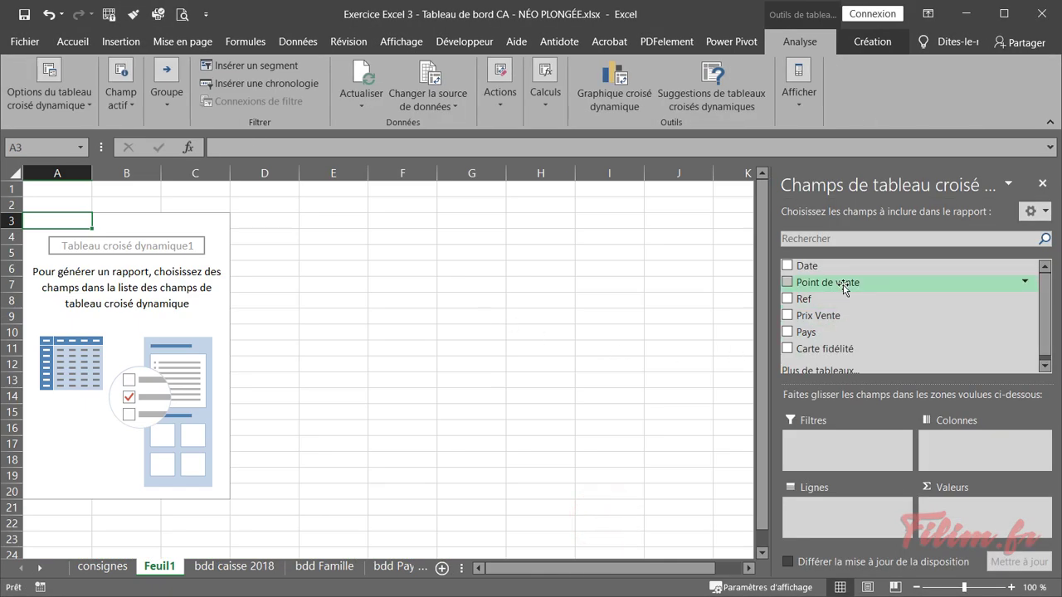
{"action": "left_click_drag", "start_coordinate": [840, 282], "coordinate": [823, 516]}
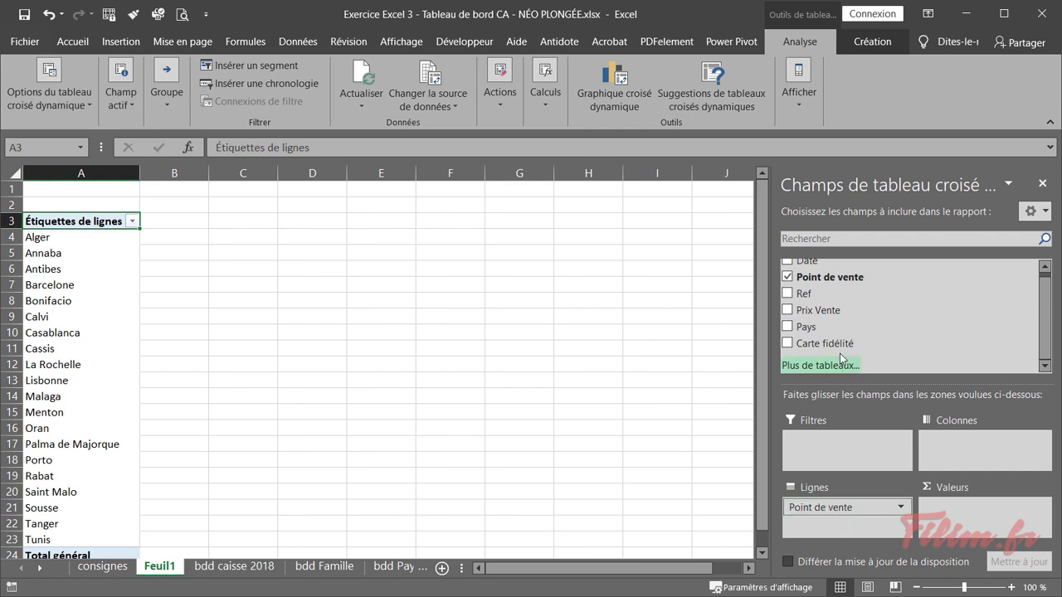
{"action": "left_click_drag", "start_coordinate": [828, 310], "coordinate": [969, 508]}
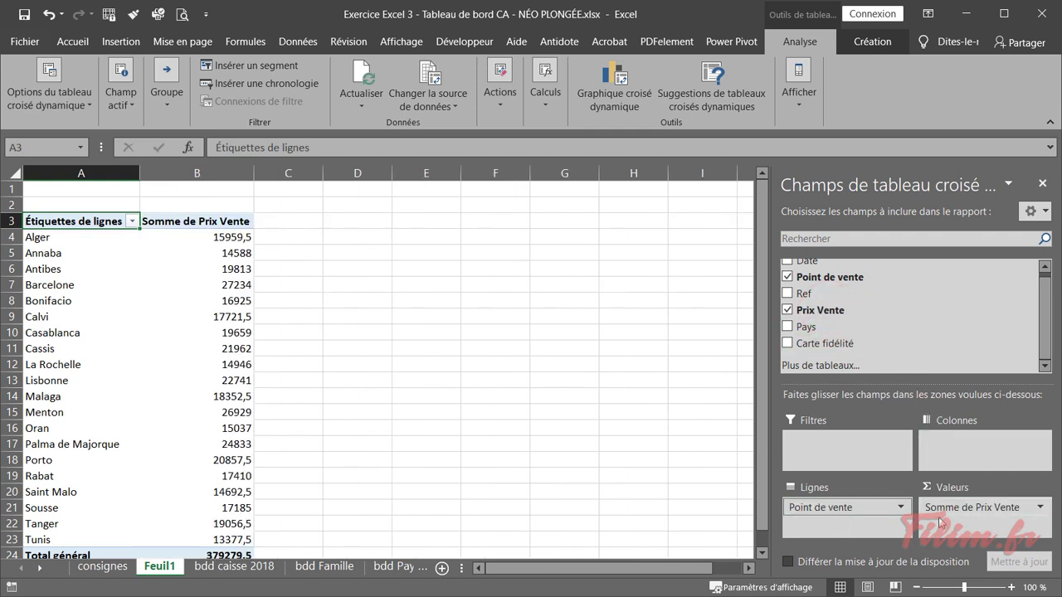
{"action": "right_click", "coordinate": [230, 239]}
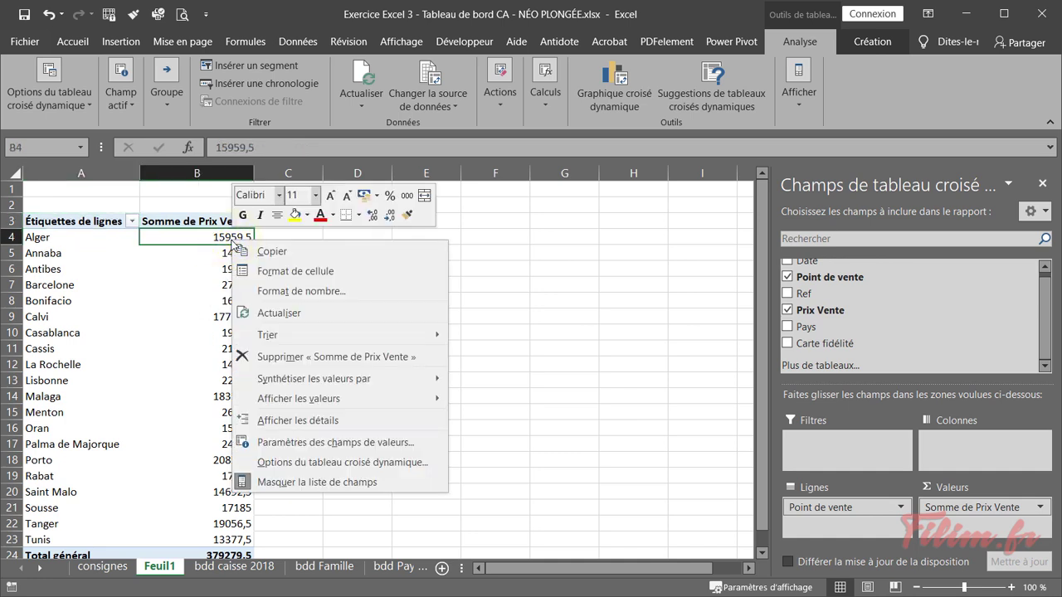
{"action": "left_click", "coordinate": [313, 442]}
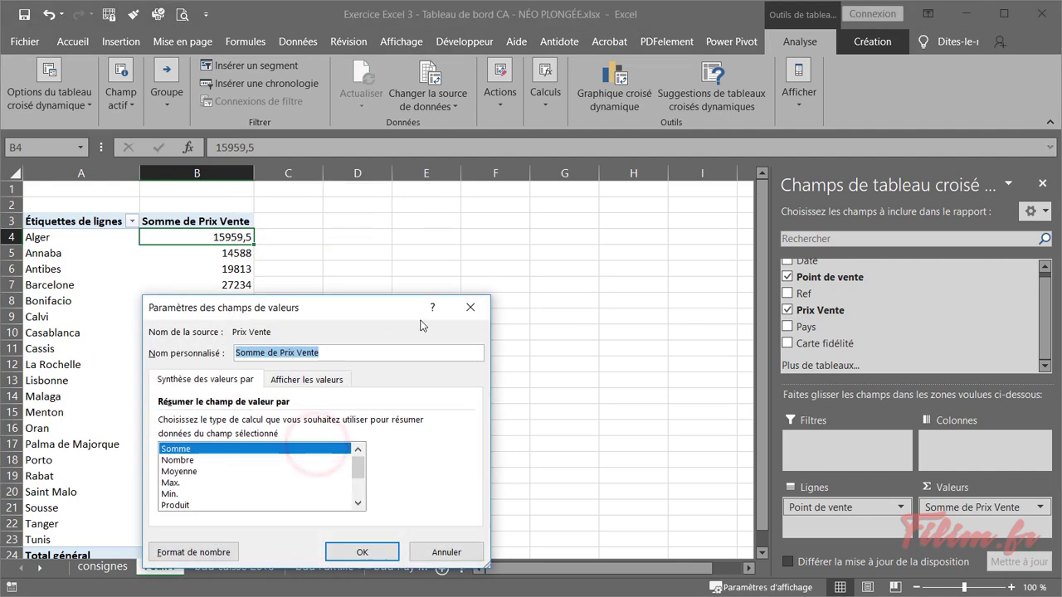
{"action": "left_click", "coordinate": [471, 308]}
{"action": "left_click", "coordinate": [962, 510]}
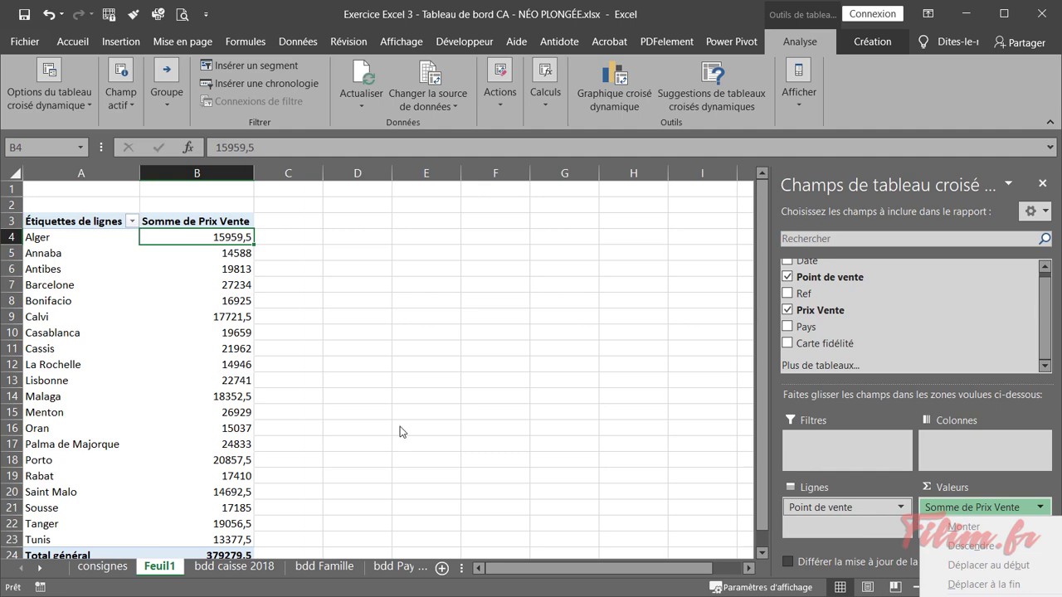
- Set the number format of the pivot table's Somme de Prix Vente field to Monétaire with 0 decimals and the € symbol
{"action": "right_click", "coordinate": [220, 243]}
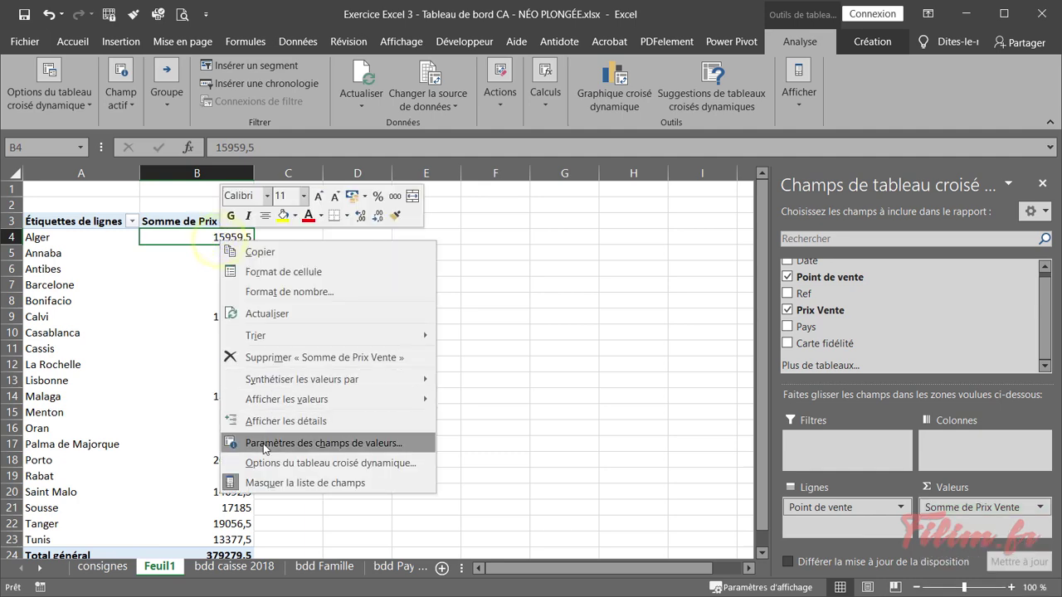
{"action": "left_click", "coordinate": [263, 443]}
{"action": "left_click_drag", "start_coordinate": [251, 306], "coordinate": [428, 217]}
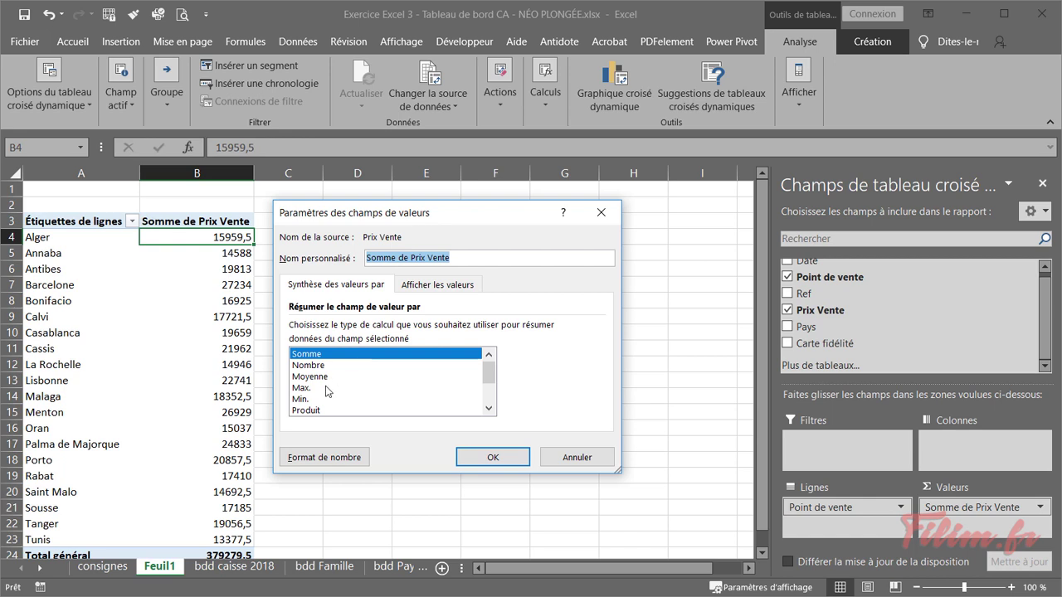
{"action": "left_click", "coordinate": [322, 458]}
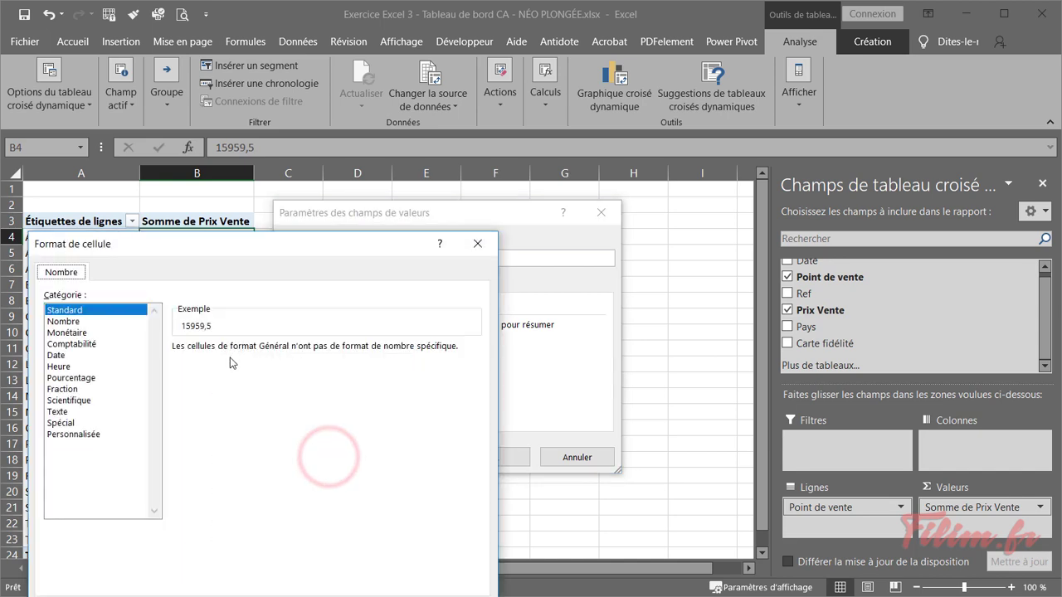
{"action": "left_click_drag", "start_coordinate": [231, 258], "coordinate": [476, 161]}
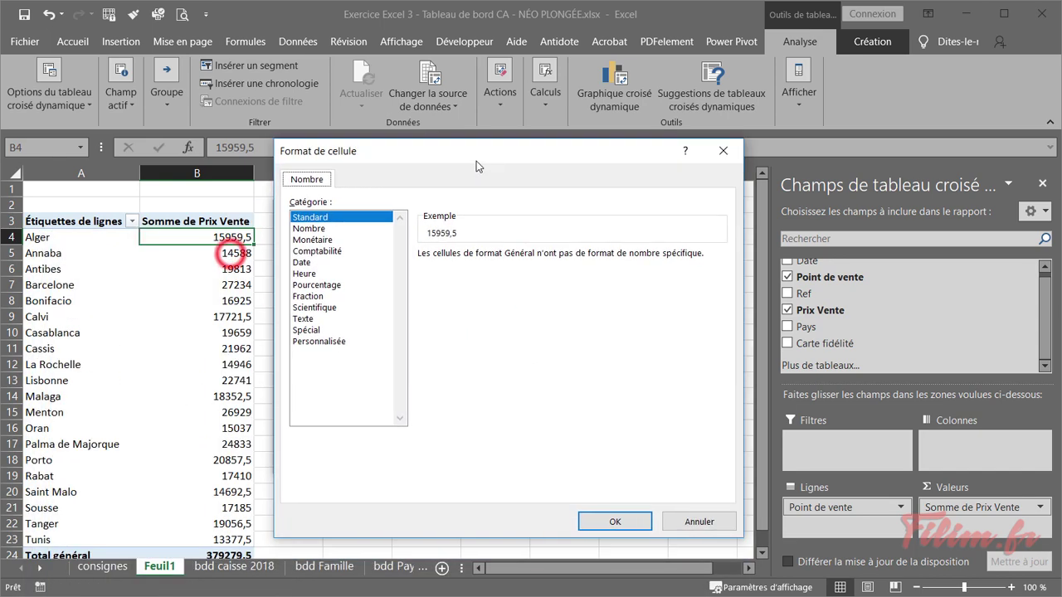
{"action": "left_click", "coordinate": [333, 240]}
{"action": "left_click", "coordinate": [565, 258]}
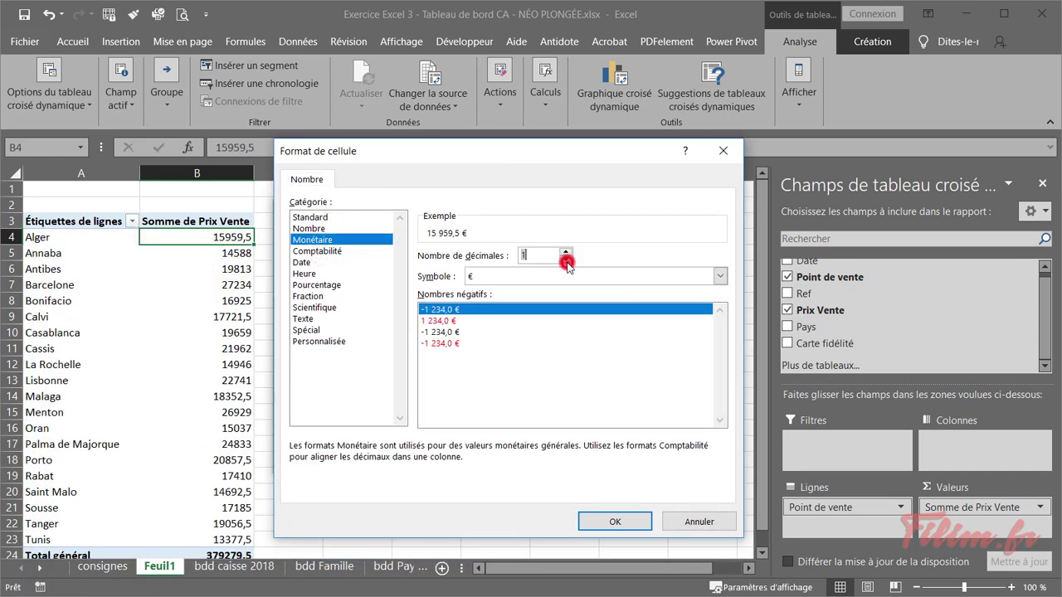
{"action": "left_click", "coordinate": [565, 259]}
{"action": "left_click", "coordinate": [607, 522]}
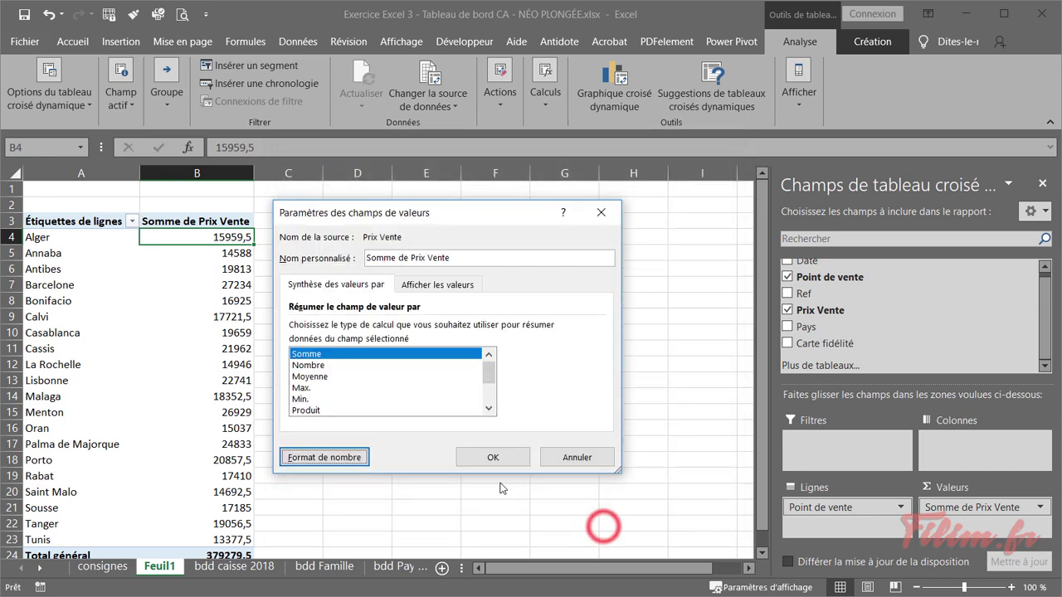
{"action": "left_click", "coordinate": [493, 457]}
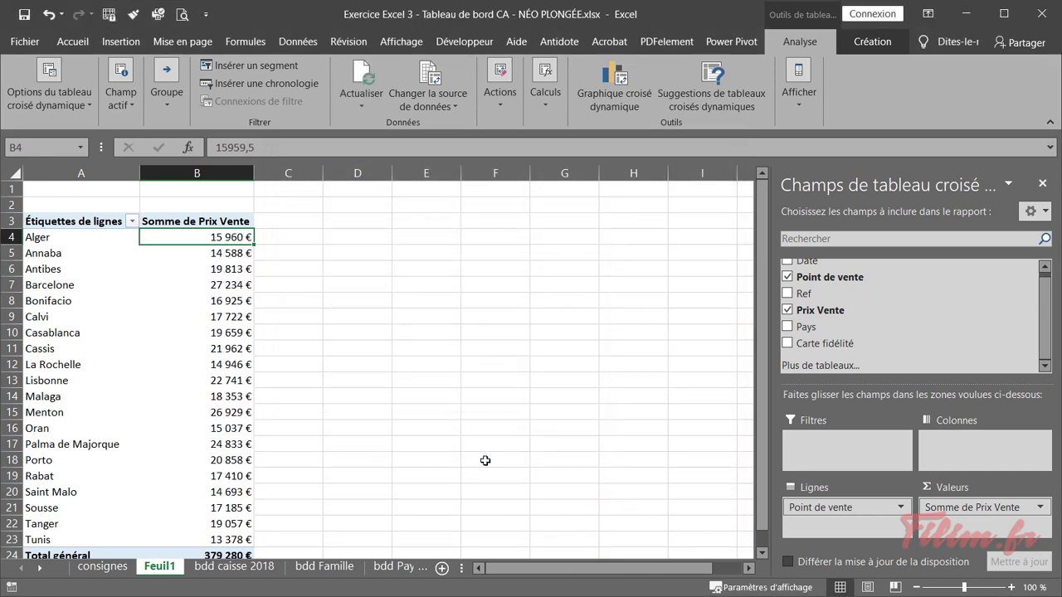
- Review the number format in the value field settings of Somme de Prix Vente
{"action": "right_click", "coordinate": [222, 237]}
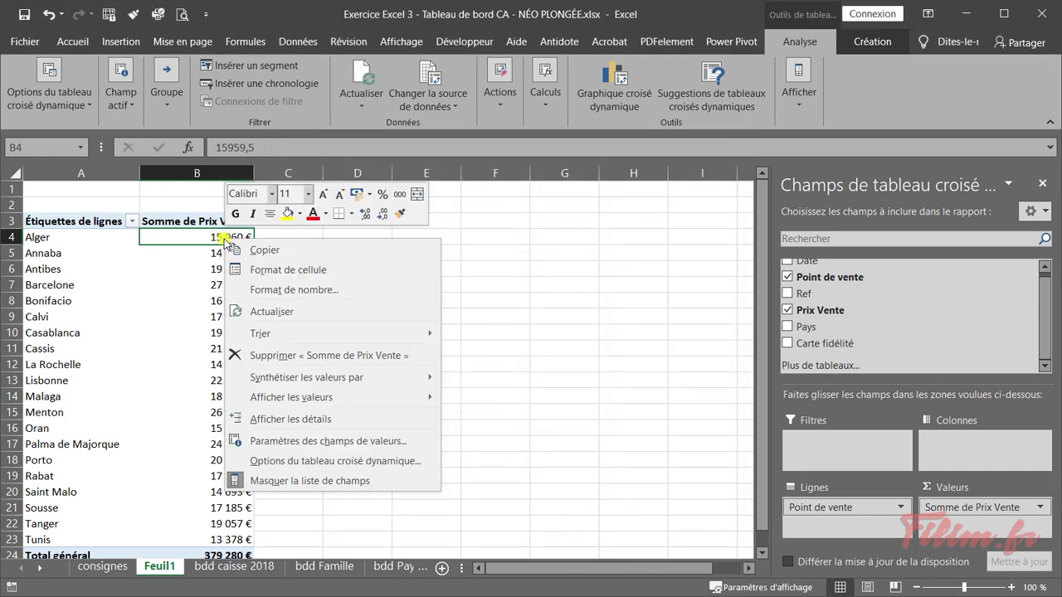
{"action": "left_click", "coordinate": [330, 444]}
{"action": "left_click", "coordinate": [210, 547]}
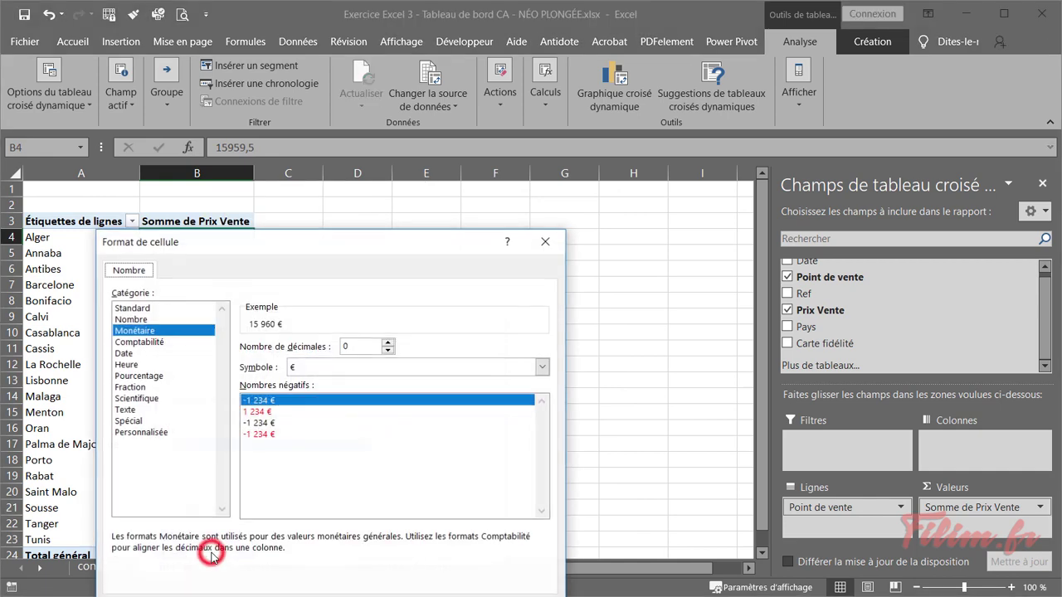
{"action": "left_click", "coordinate": [365, 591]}
{"action": "left_click", "coordinate": [386, 548]}
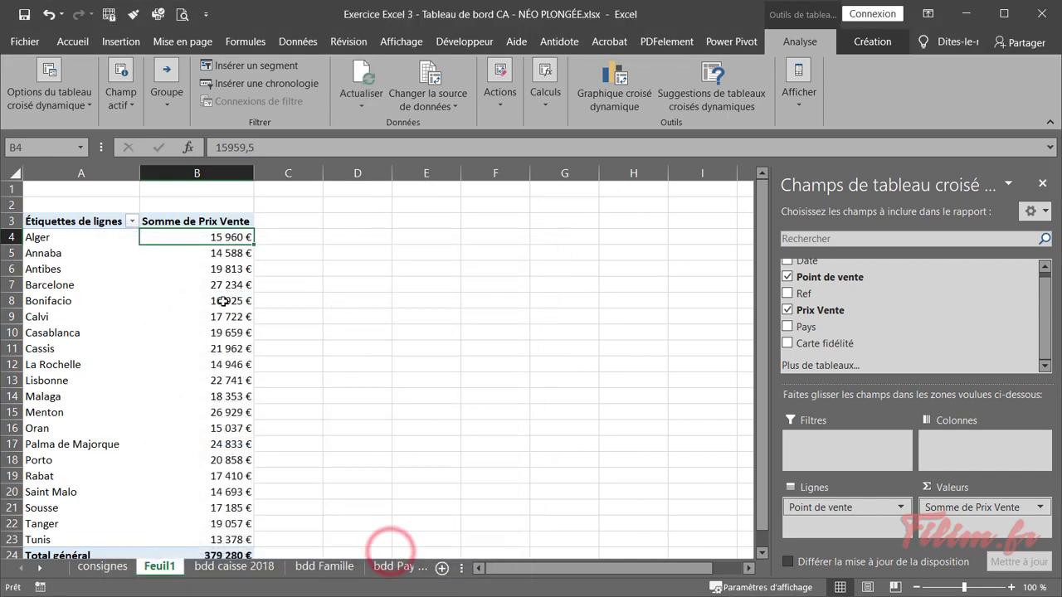
{"action": "left_click", "coordinate": [182, 297]}
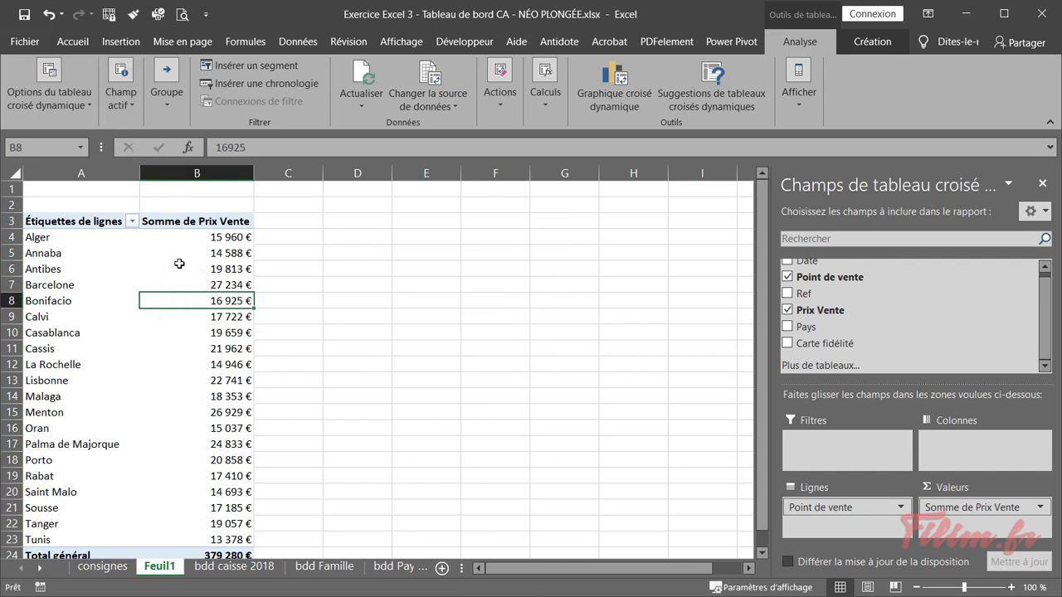
{"action": "left_click", "coordinate": [179, 260]}
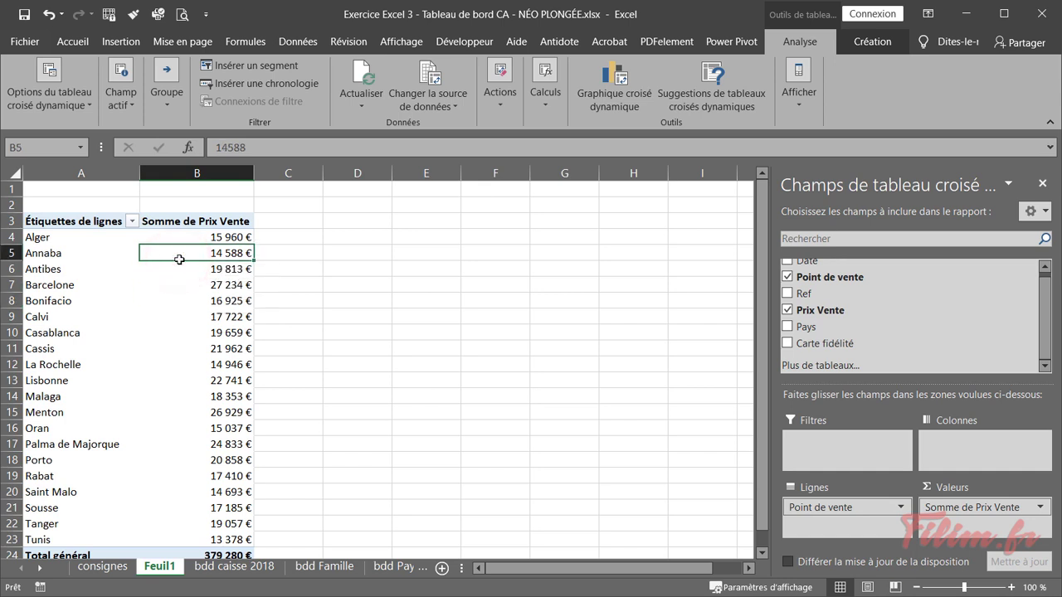
{"action": "left_click", "coordinate": [74, 41]}
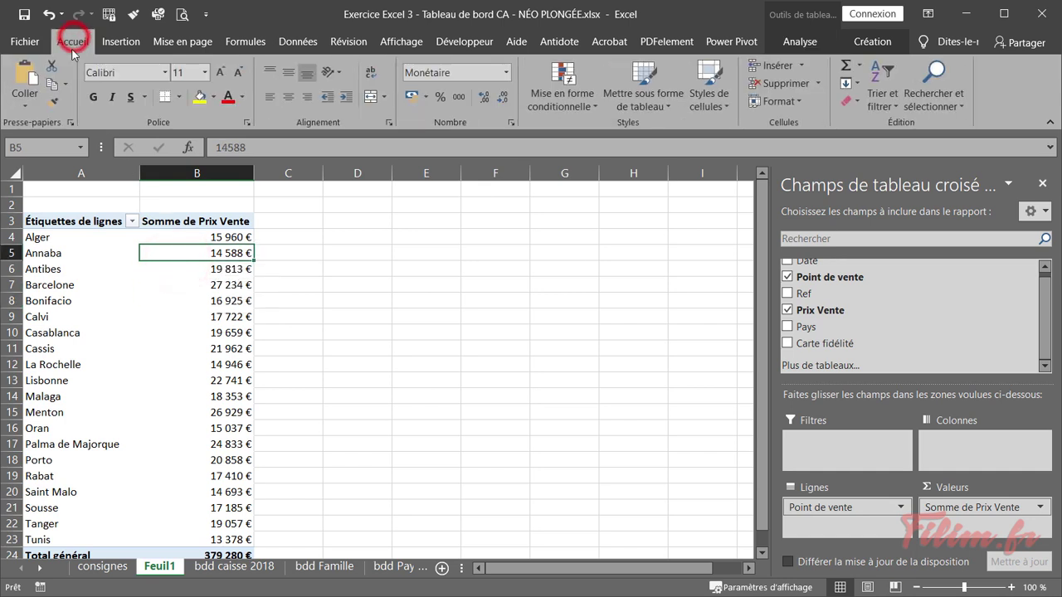
{"action": "left_click", "coordinate": [509, 73]}
{"action": "left_click", "coordinate": [510, 74]}
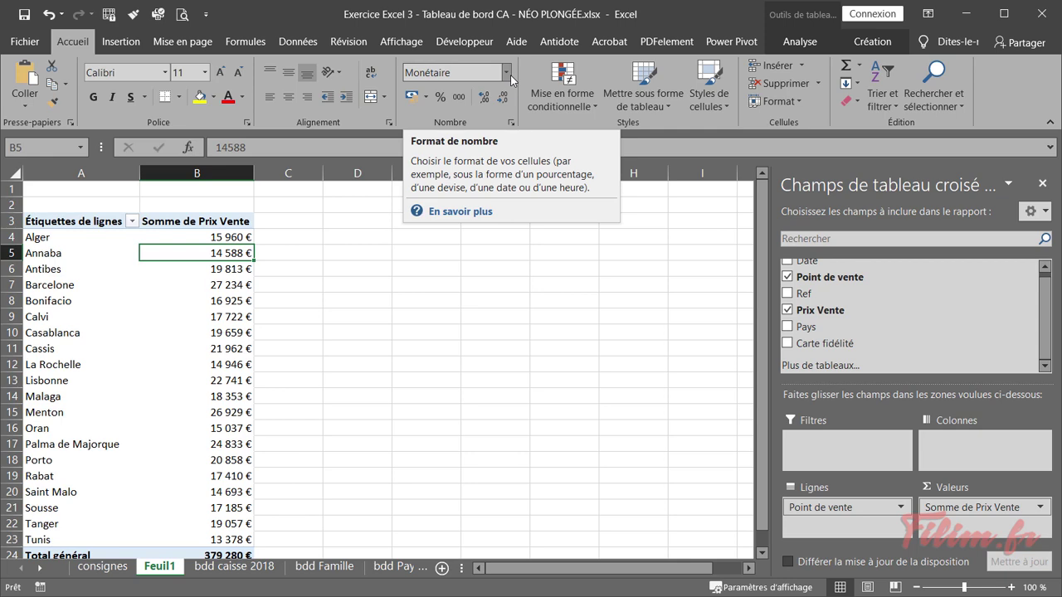
{"action": "left_click", "coordinate": [344, 267]}
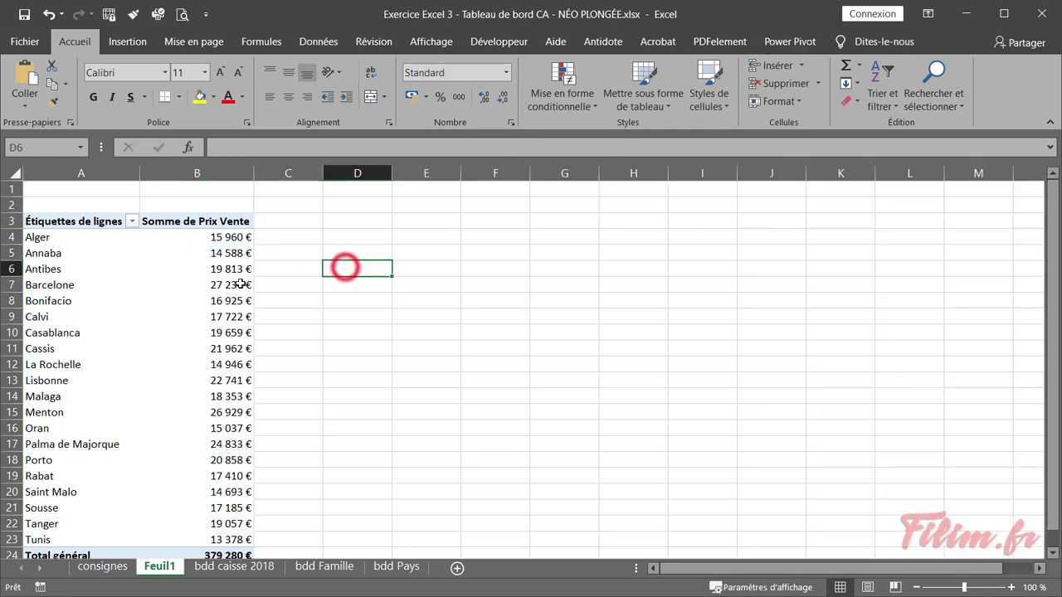
{"action": "left_click", "coordinate": [228, 285]}
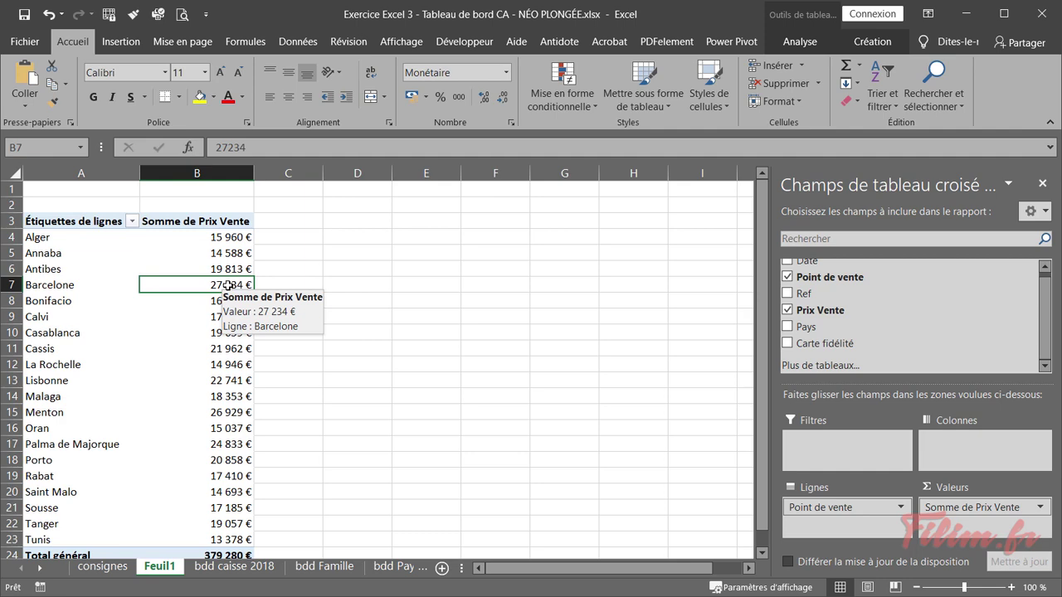
- Check the requirement for ranking the CA by point de vente on the consignes sheet
{"action": "left_click", "coordinate": [103, 566]}
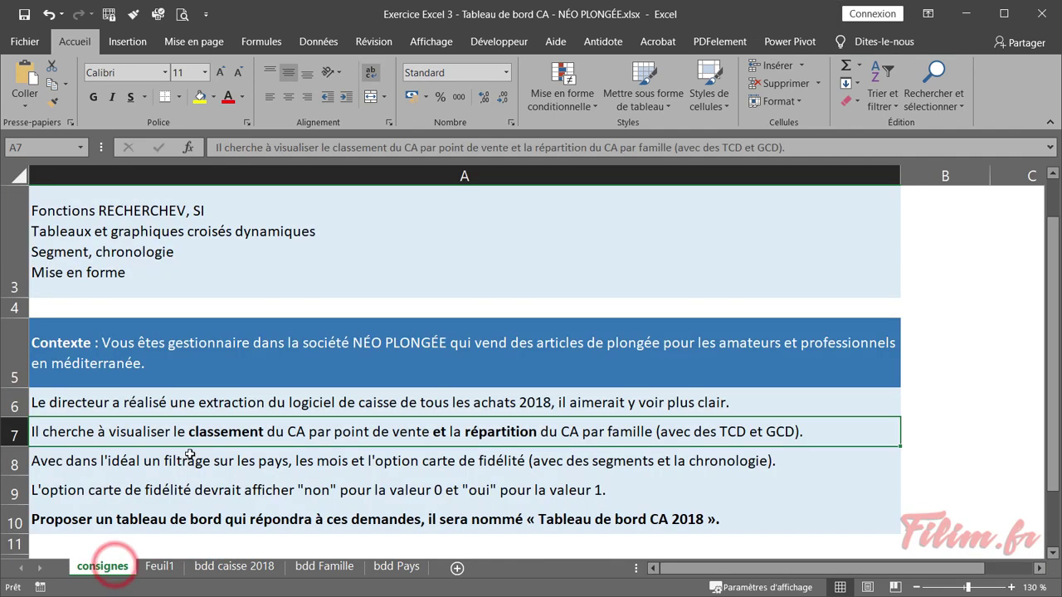
{"action": "double_click", "coordinate": [214, 433]}
{"action": "double_click", "coordinate": [211, 432]}
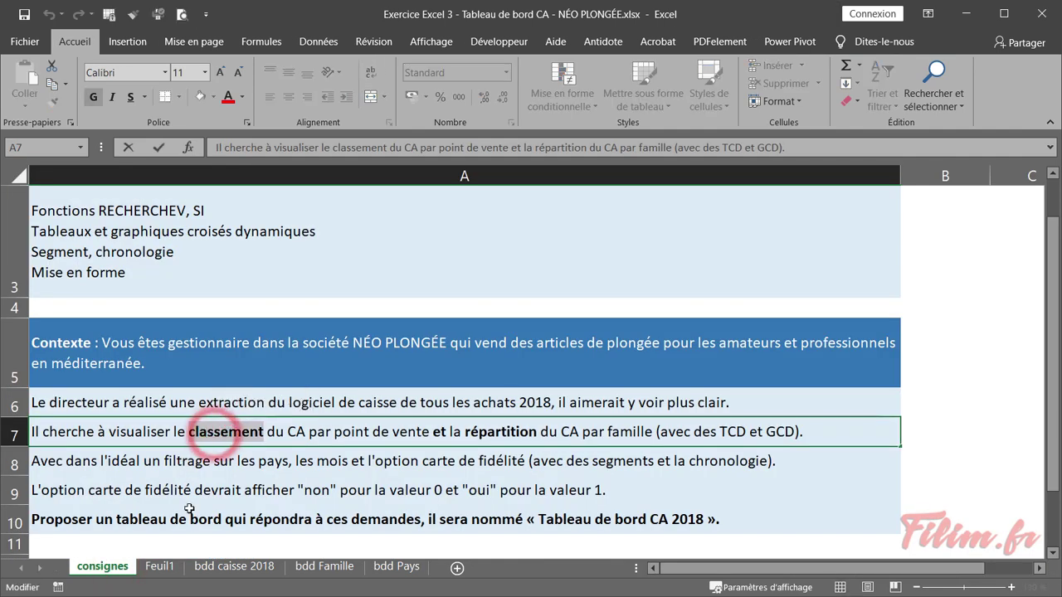
- Insert a 2D clustered bar pivot chart from the Point de vente pivot table on Feuil1
{"action": "left_click", "coordinate": [160, 567]}
{"action": "left_click", "coordinate": [121, 41]}
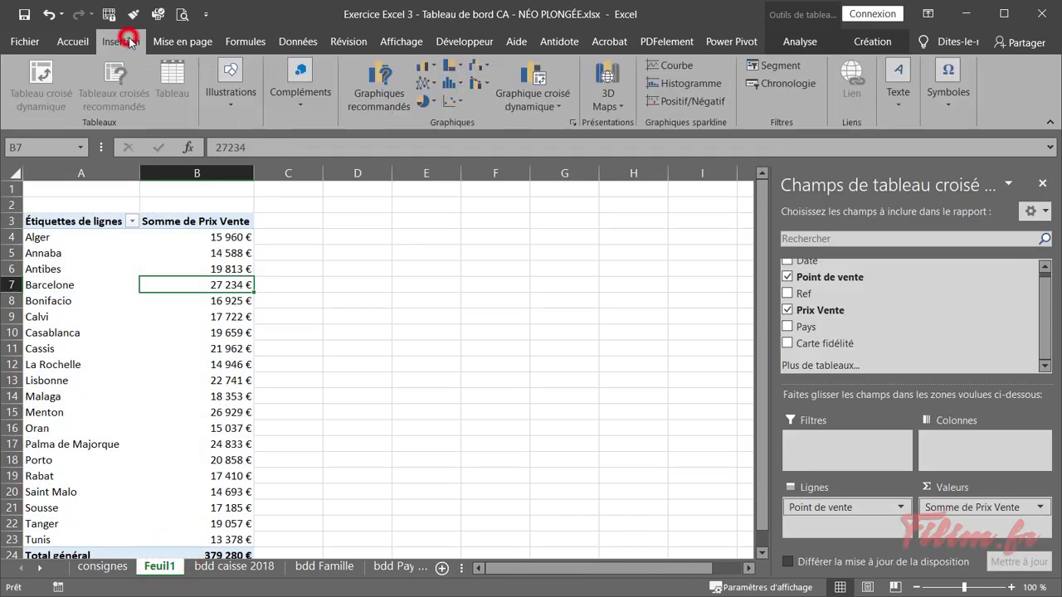
{"action": "left_click", "coordinate": [439, 68]}
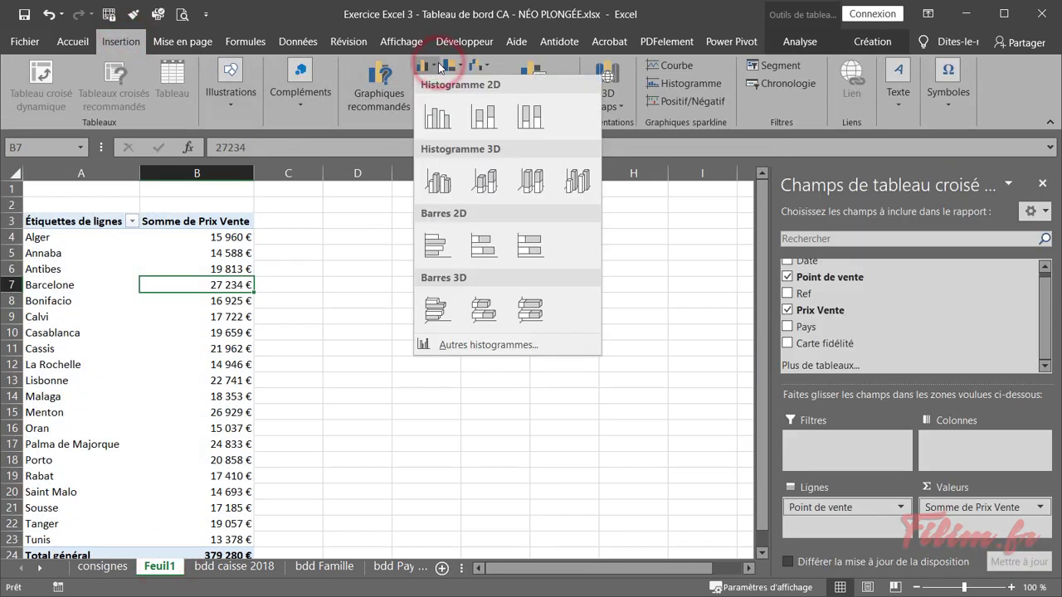
{"action": "left_click", "coordinate": [440, 243]}
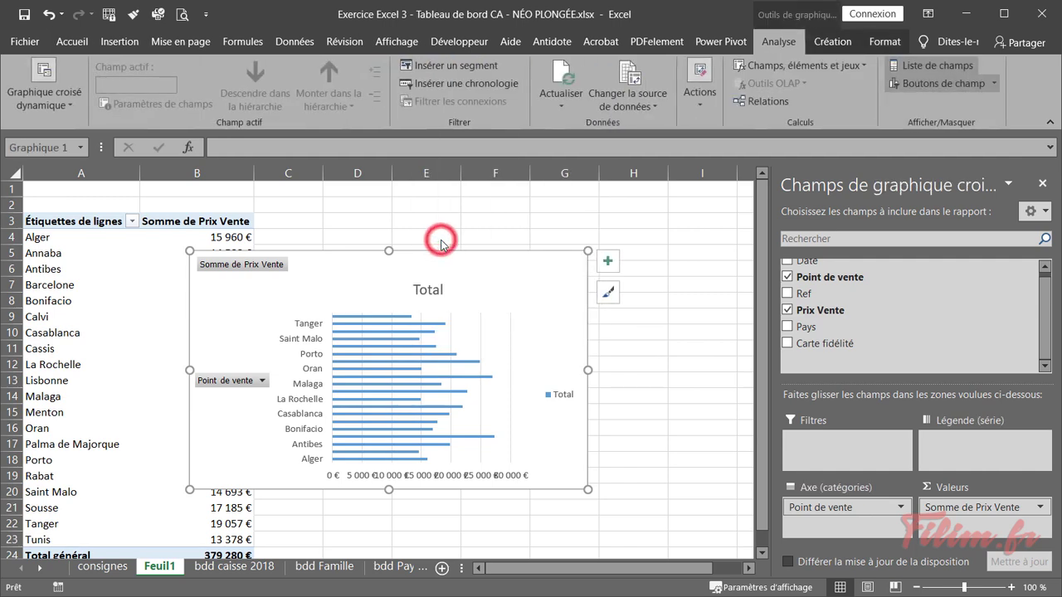
- Move the chart beside the pivot table, starting at column C, and extend its height down to about row 24
{"action": "left_click_drag", "start_coordinate": [326, 266], "coordinate": [414, 221]}
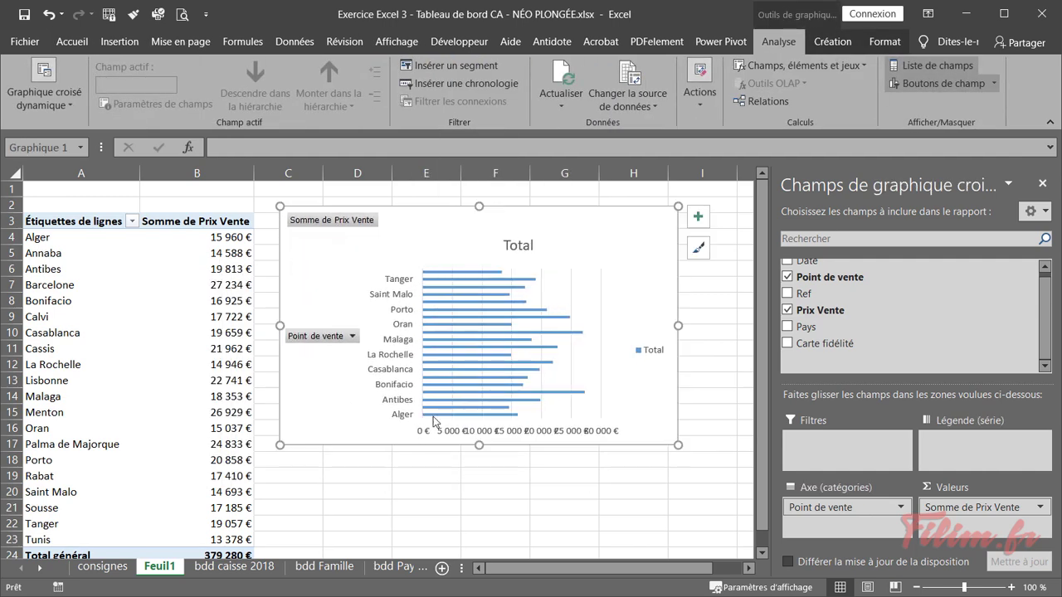
{"action": "left_click_drag", "start_coordinate": [480, 445], "coordinate": [480, 479]}
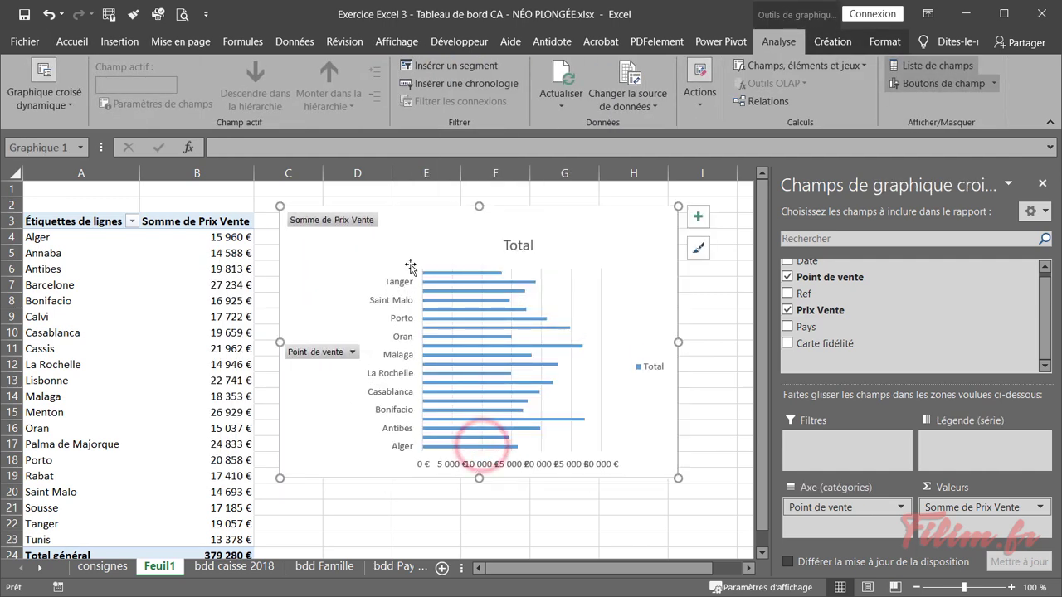
{"action": "scroll", "coordinate": [404, 378], "scroll_direction": "down", "scroll_amount": 2}
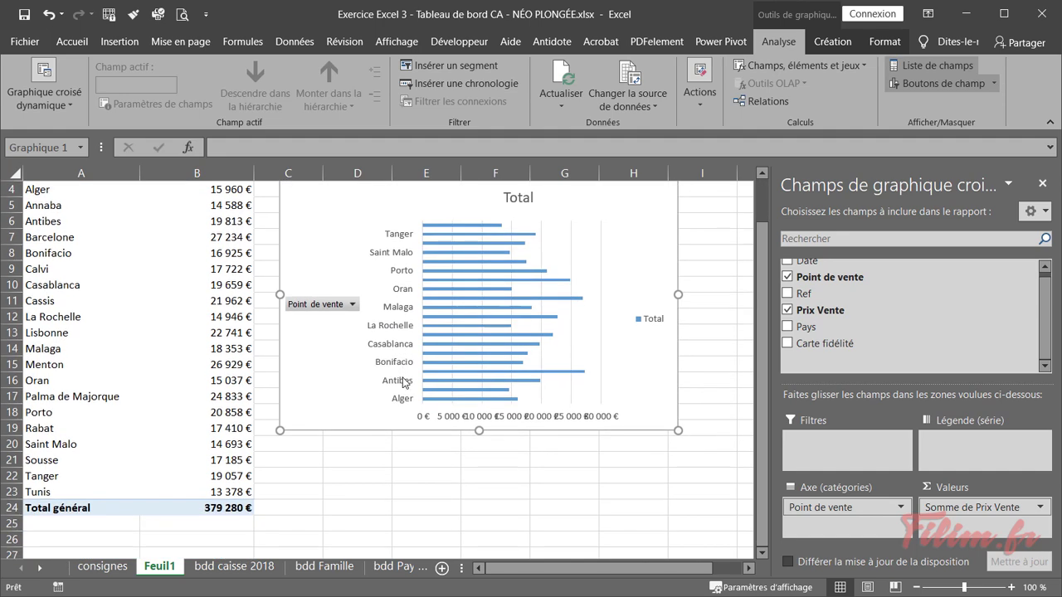
{"action": "left_click_drag", "start_coordinate": [479, 383], "coordinate": [481, 468]}
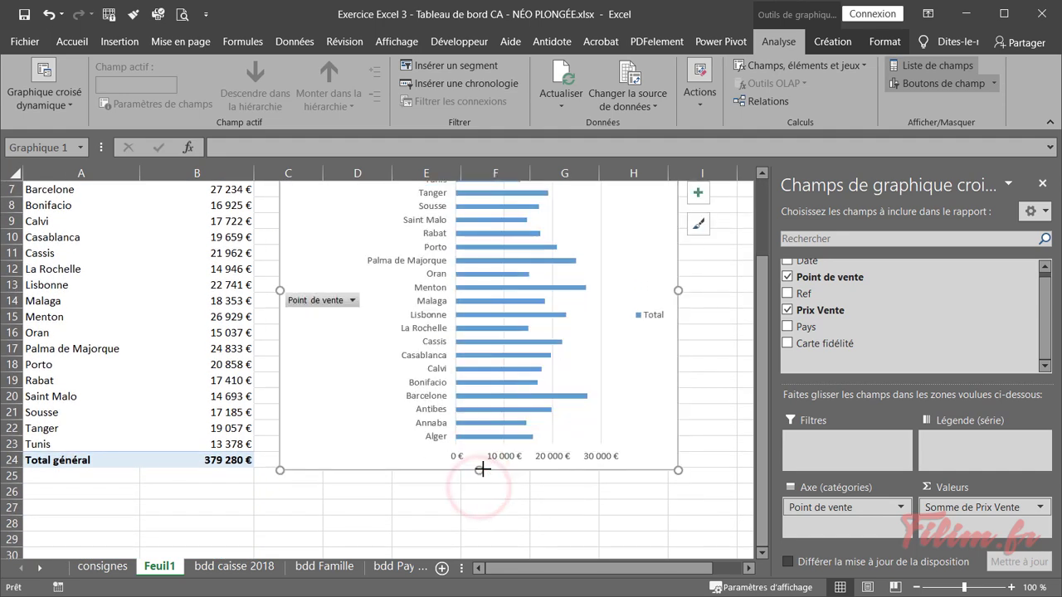
{"action": "scroll", "coordinate": [456, 486], "scroll_direction": "up", "scroll_amount": 2}
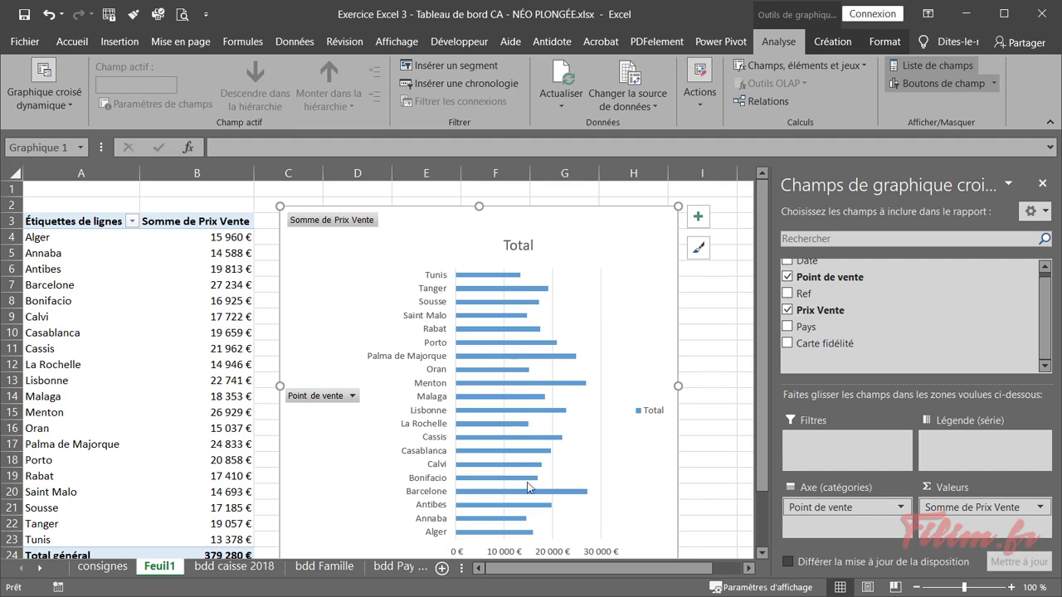
- Sort the pivot table's Somme de Prix Vente values from smallest to largest
{"action": "left_click", "coordinate": [213, 285]}
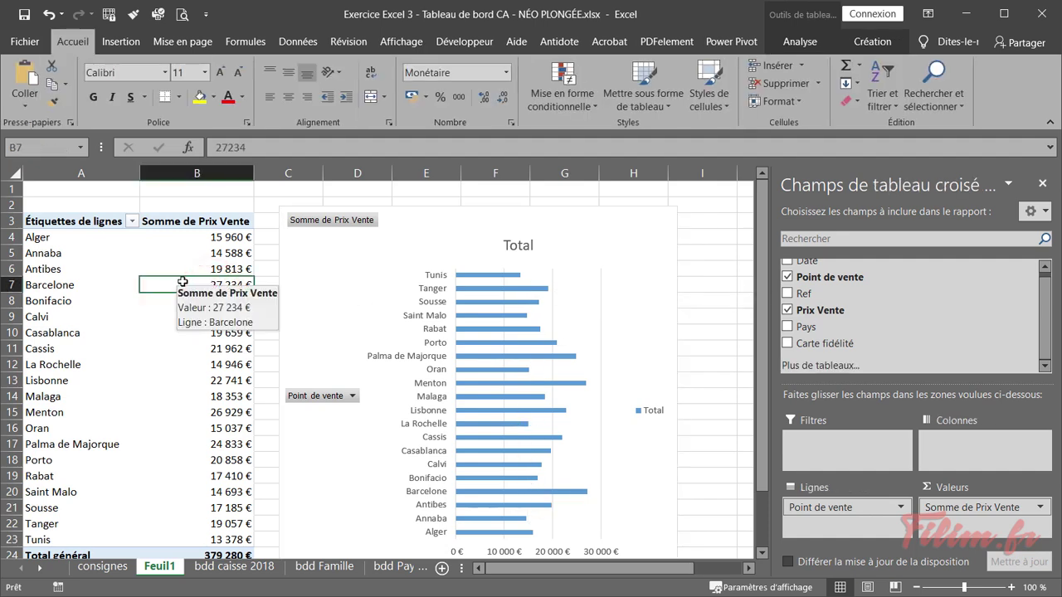
{"action": "right_click", "coordinate": [183, 284]}
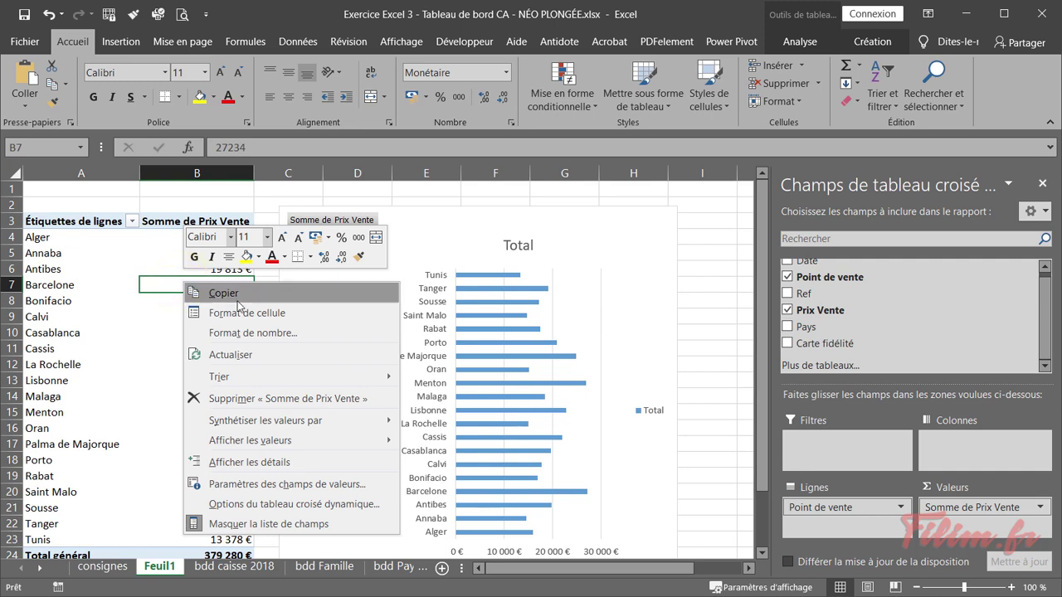
{"action": "mouse_move", "coordinate": [307, 377]}
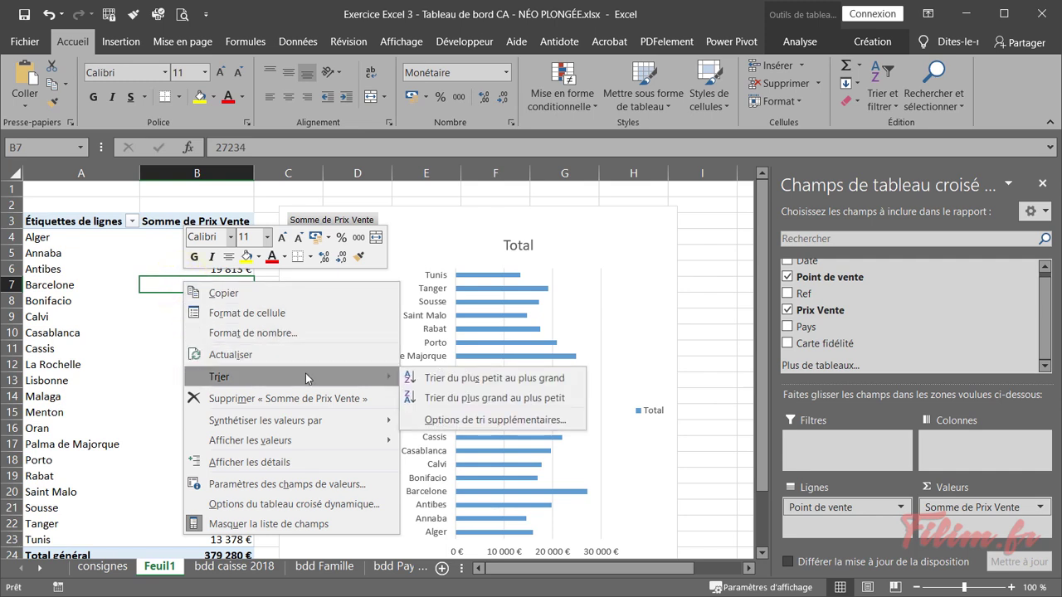
{"action": "left_click", "coordinate": [464, 379]}
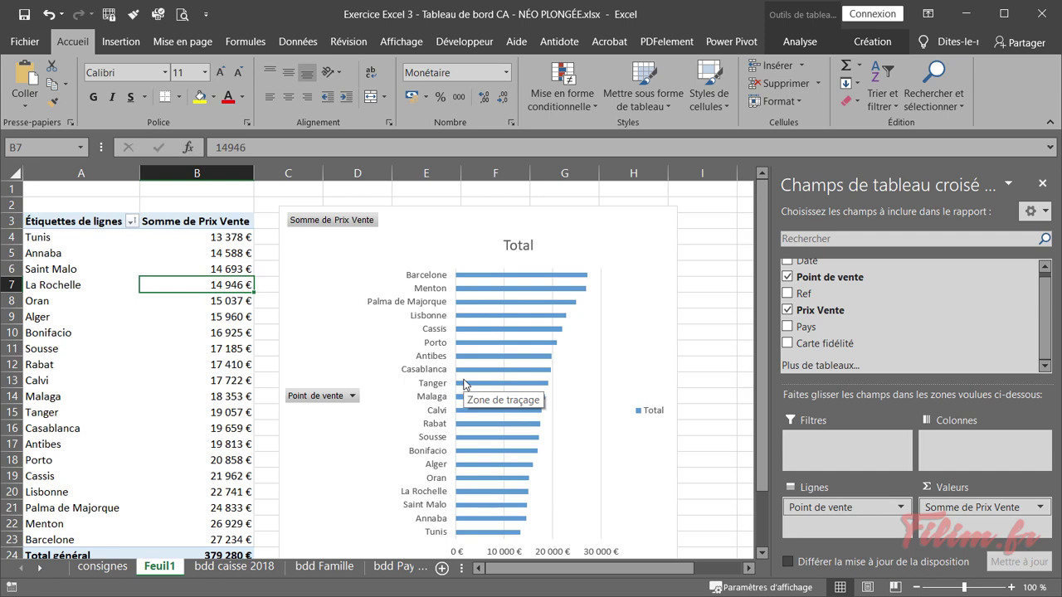
{"action": "right_click", "coordinate": [178, 270]}
{"action": "mouse_move", "coordinate": [322, 373]}
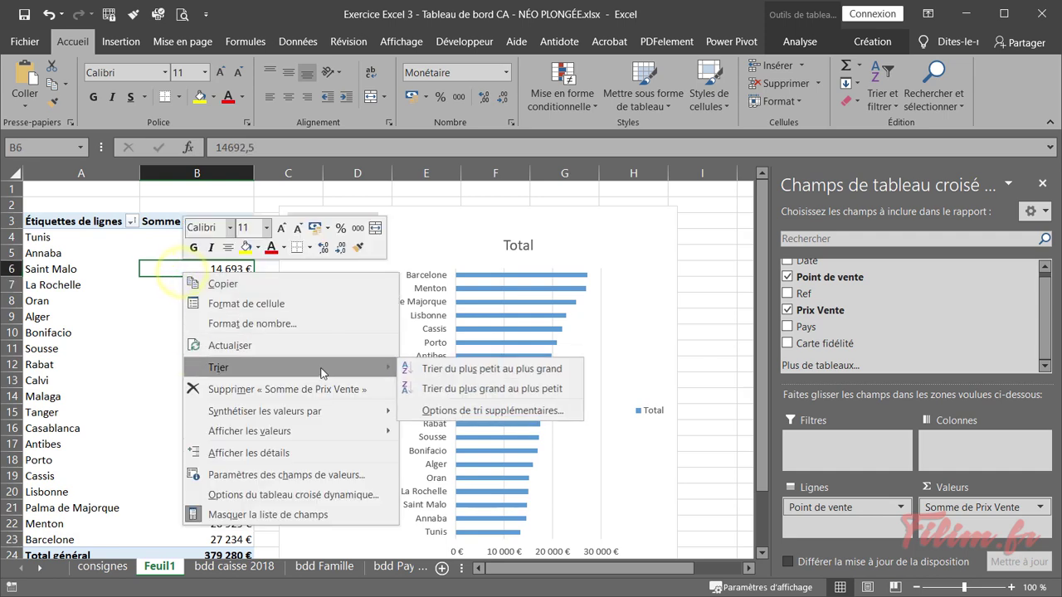
- Change the chart title to "Classement CA / Point de vente"
{"action": "left_click", "coordinate": [515, 245]}
{"action": "left_click", "coordinate": [519, 243]}
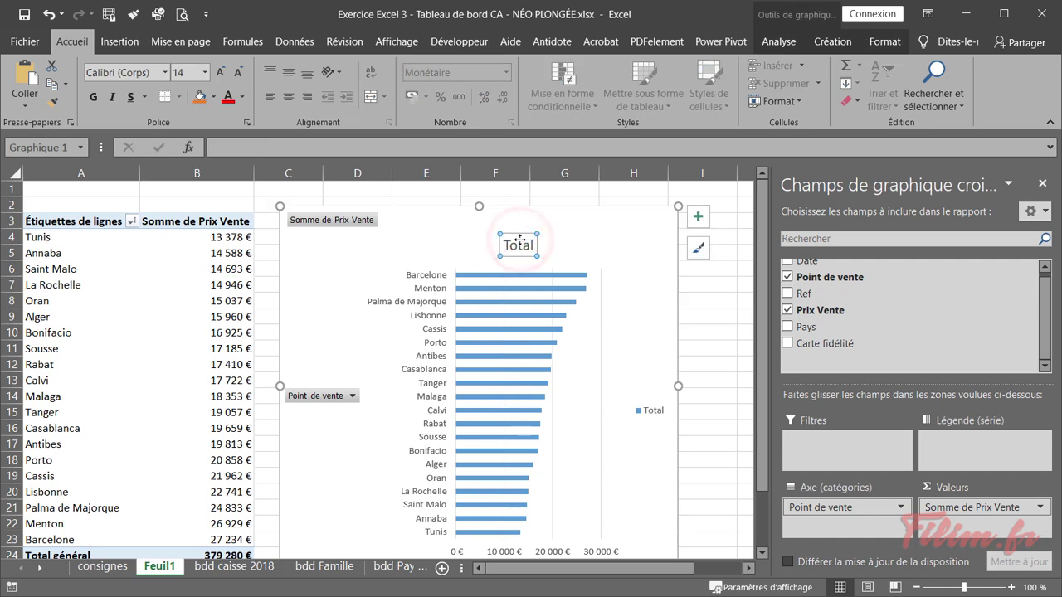
{"action": "type", "text": "Classement CA / Point de vente"}
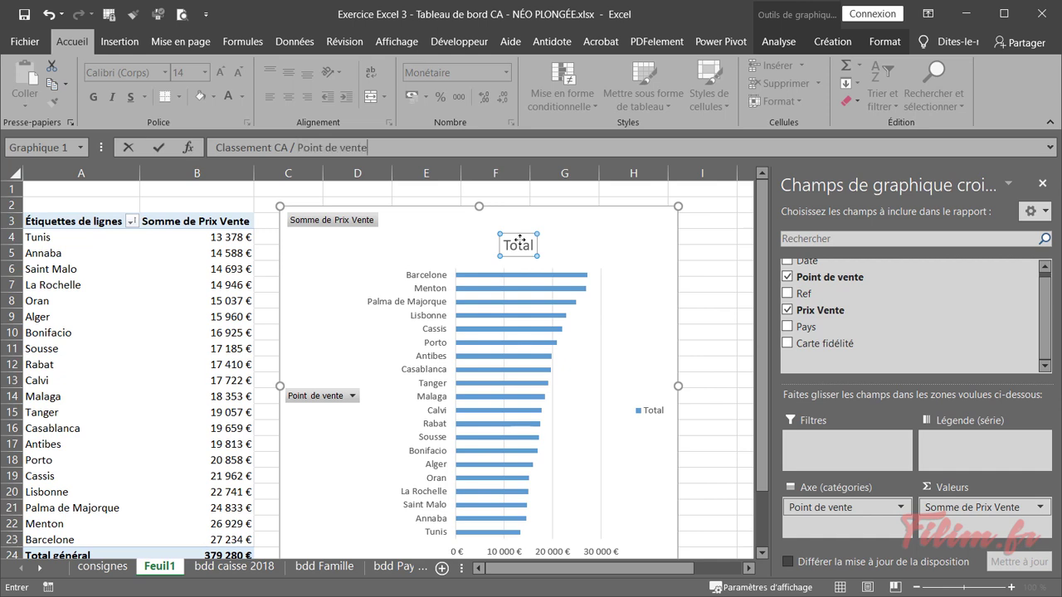
{"action": "key", "text": "Return"}
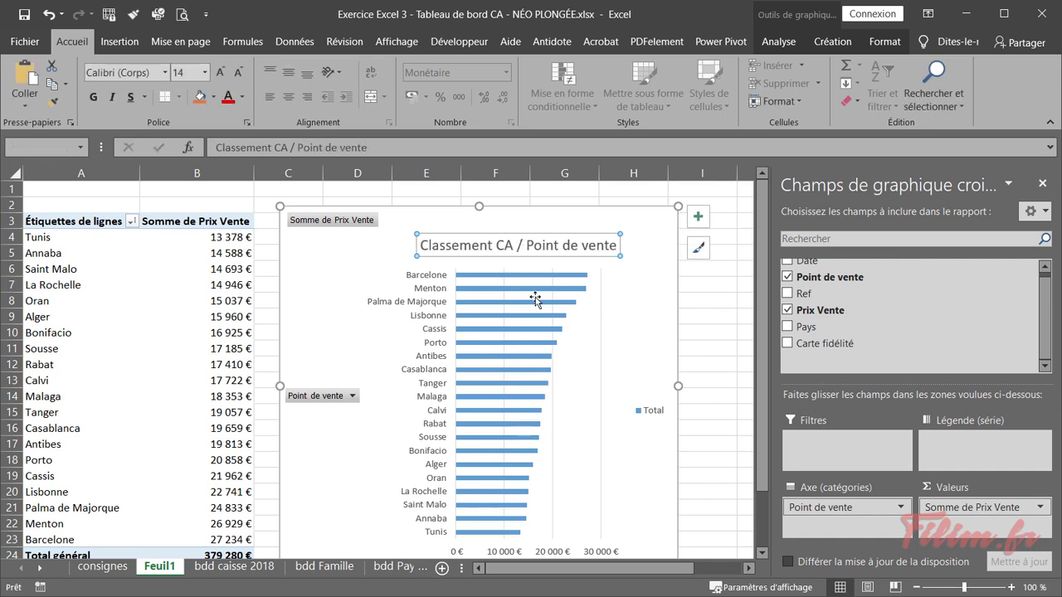
- Delete the chart's legend and hide all field buttons on the chart
{"action": "left_click", "coordinate": [648, 412]}
{"action": "key", "text": "Delete"}
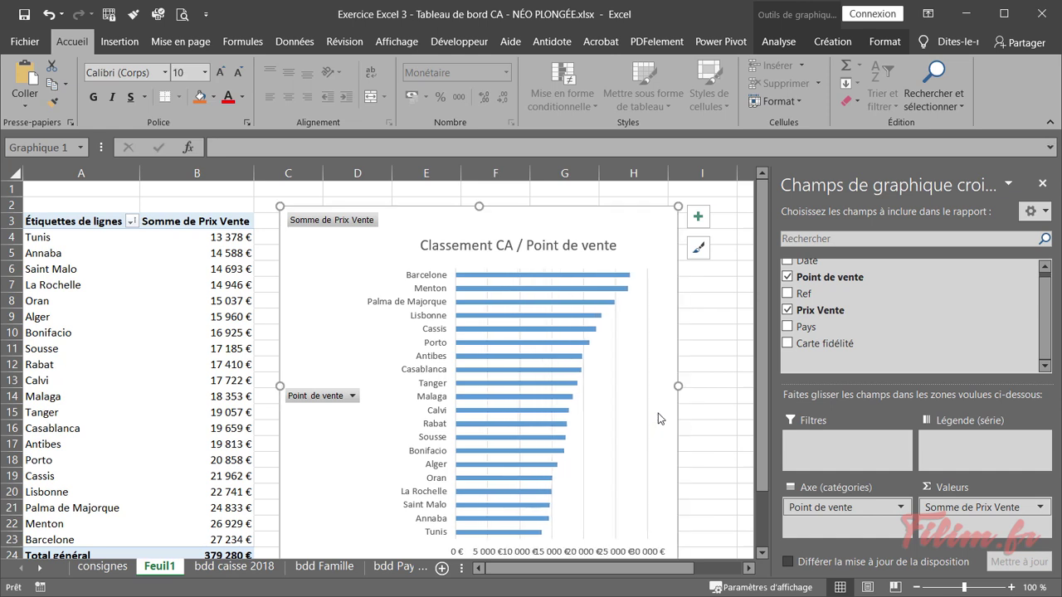
{"action": "left_click", "coordinate": [328, 226]}
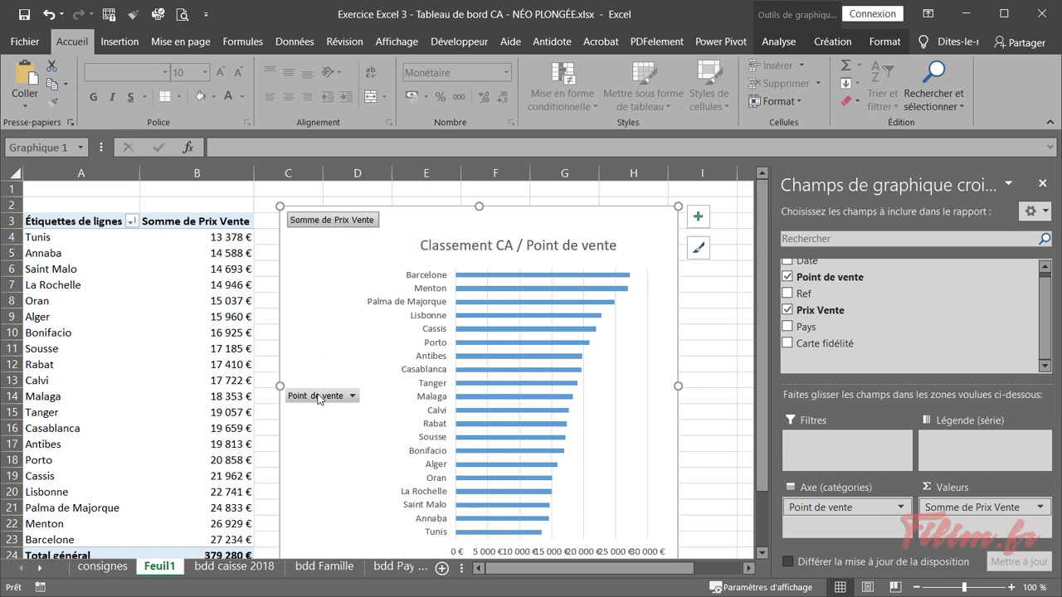
{"action": "right_click", "coordinate": [322, 228]}
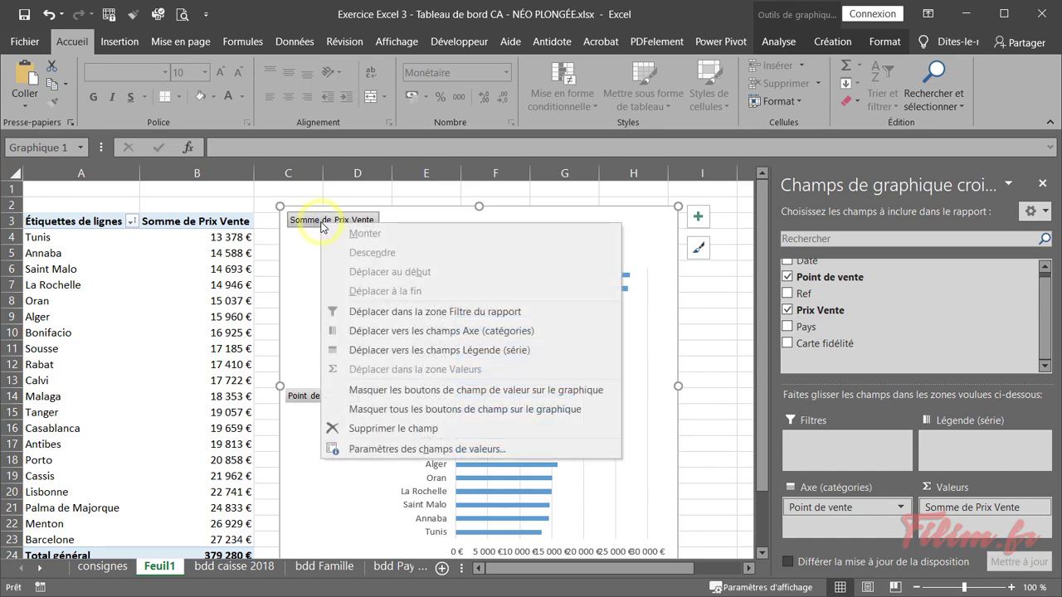
{"action": "left_click", "coordinate": [377, 415]}
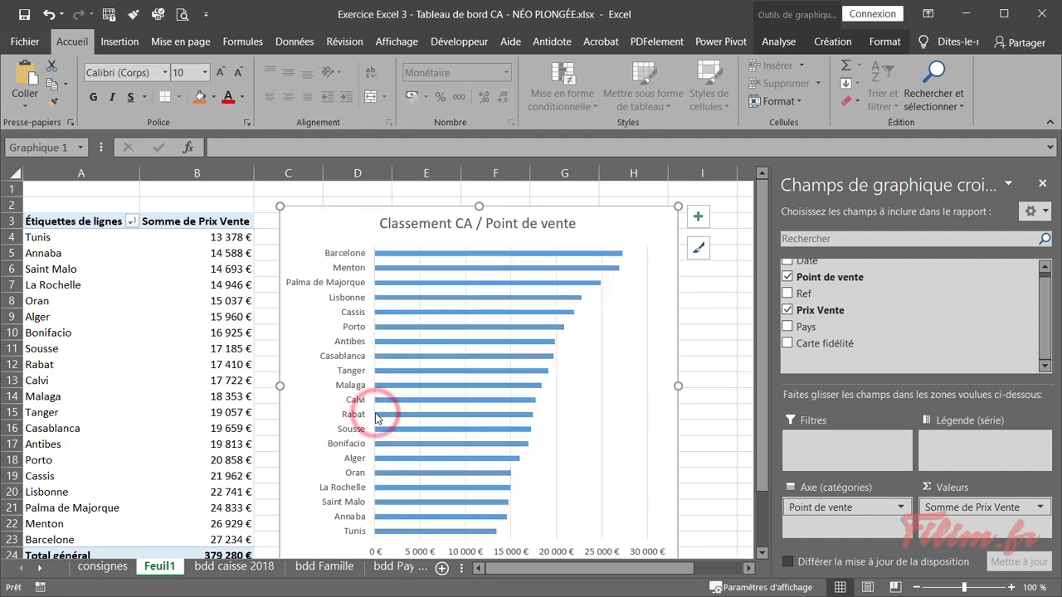
- Delete the chart's horizontal value axis and its vertical gridlines
{"action": "scroll", "coordinate": [375, 413], "scroll_direction": "down", "scroll_amount": 1}
{"action": "scroll", "coordinate": [375, 413], "scroll_direction": "up", "scroll_amount": 1}
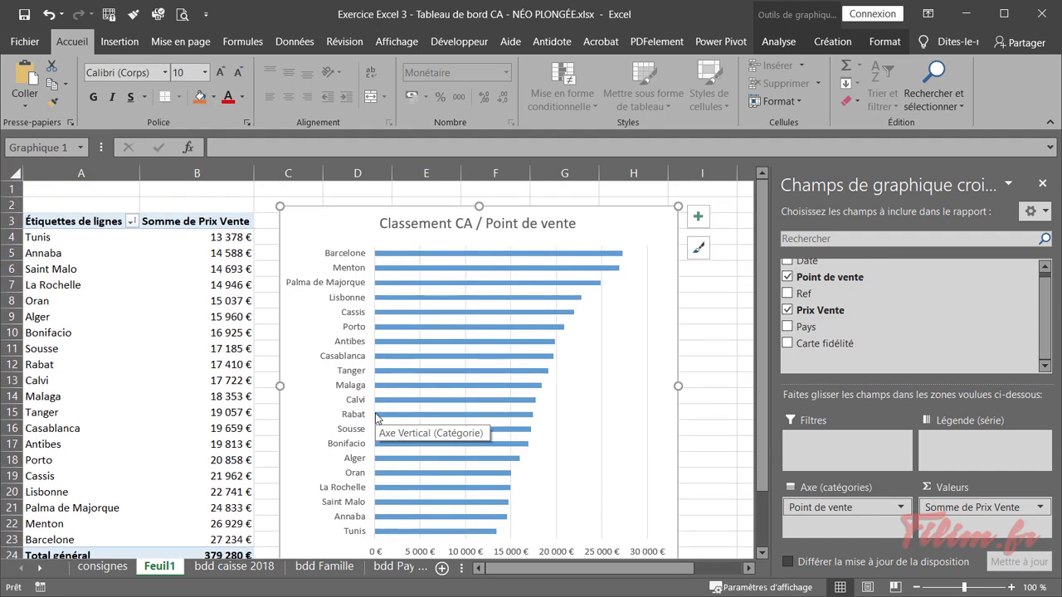
{"action": "scroll", "coordinate": [378, 415], "scroll_direction": "down", "scroll_amount": 1}
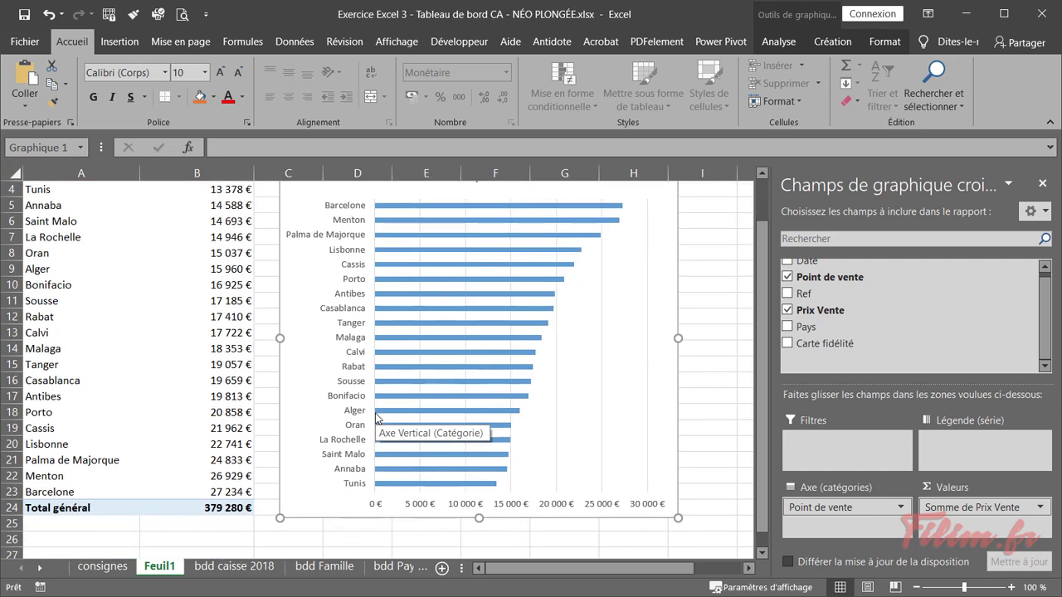
{"action": "left_click", "coordinate": [560, 510]}
{"action": "key", "text": "Delete"}
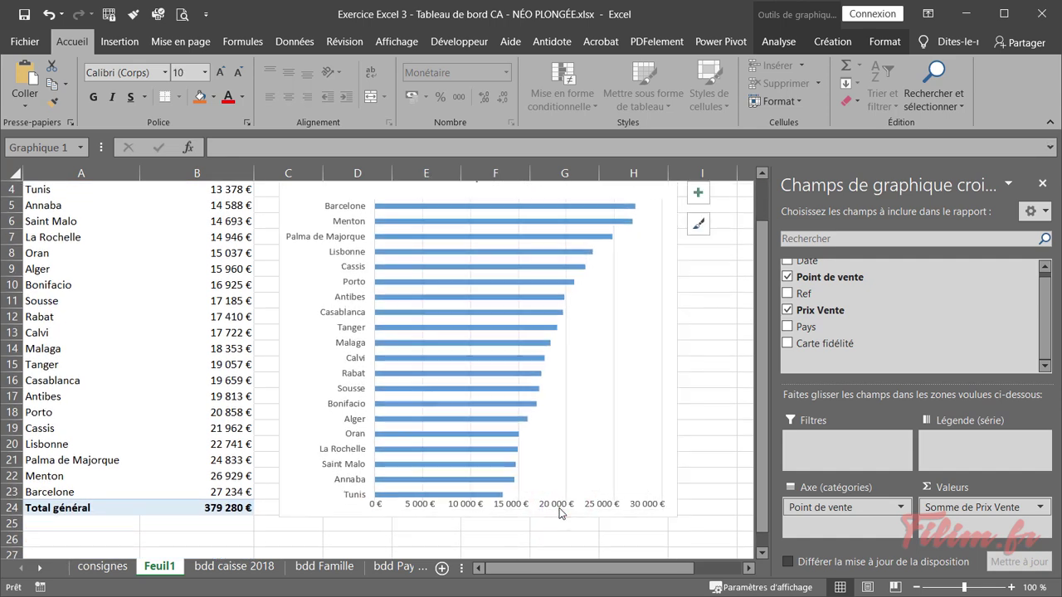
{"action": "left_click", "coordinate": [568, 487]}
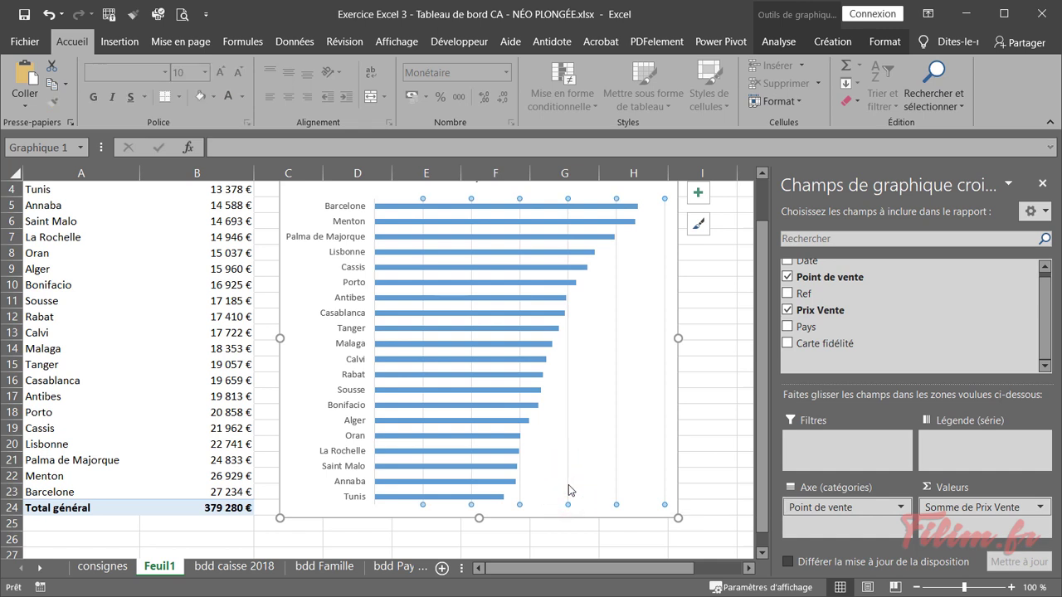
{"action": "key", "text": "Delete"}
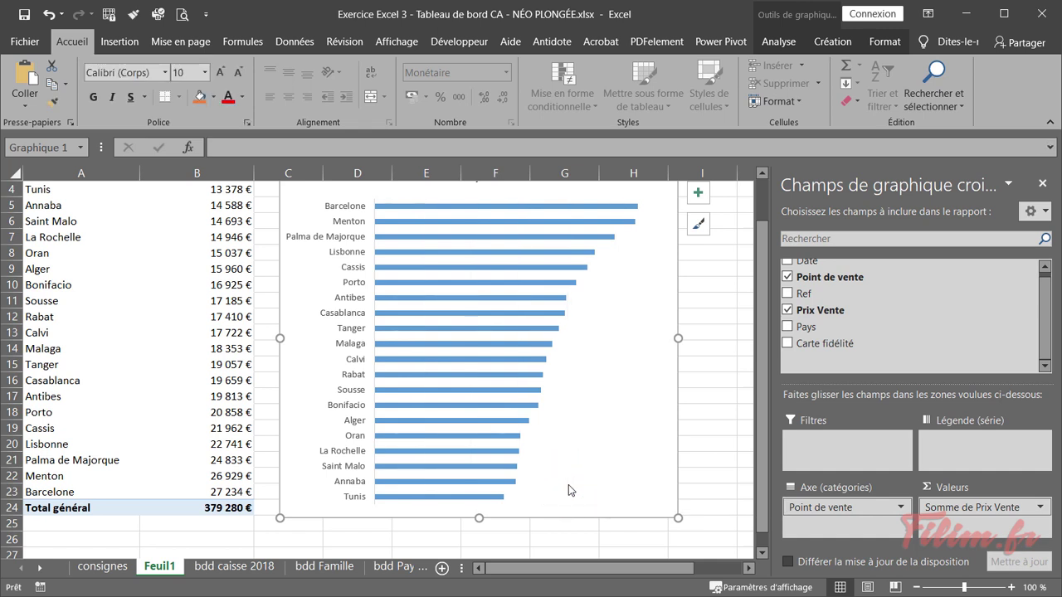
- Add data labels to the bars of the Classement CA / Point de vente chart
{"action": "scroll", "coordinate": [568, 485], "scroll_direction": "up", "scroll_amount": 1}
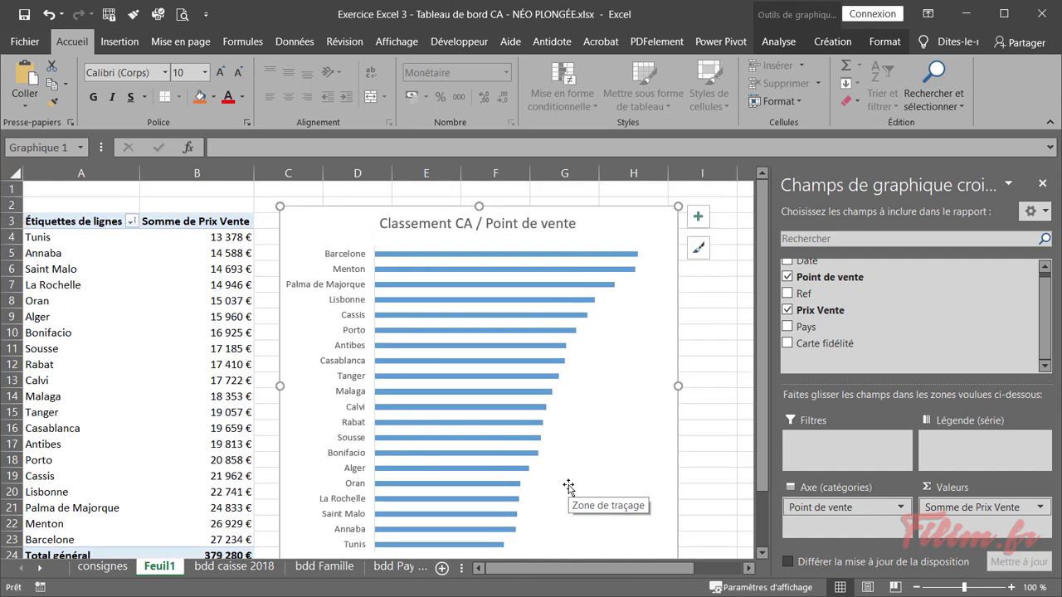
{"action": "left_click", "coordinate": [698, 217]}
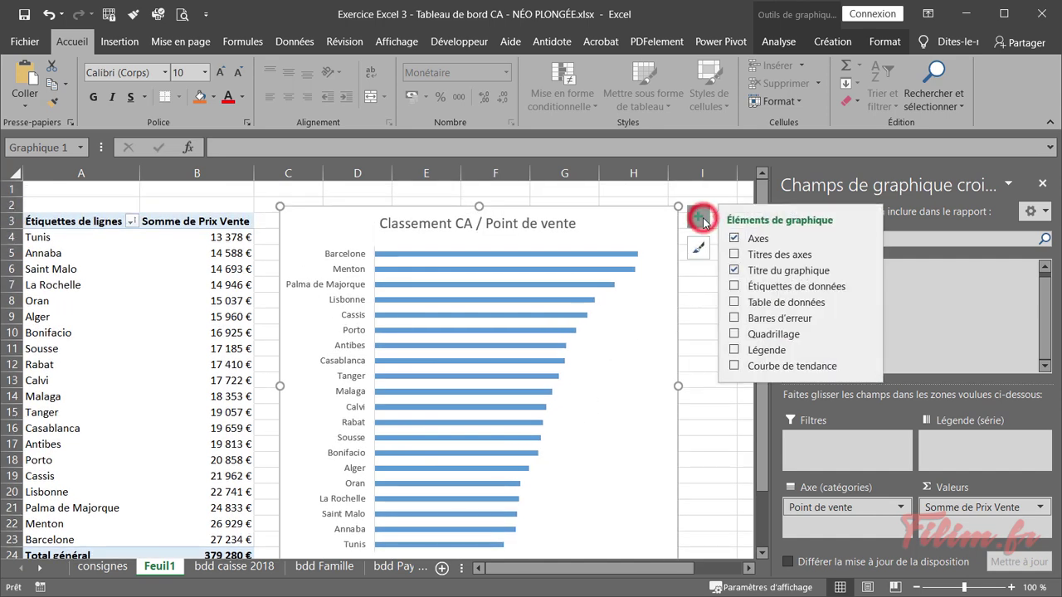
{"action": "left_click", "coordinate": [733, 286]}
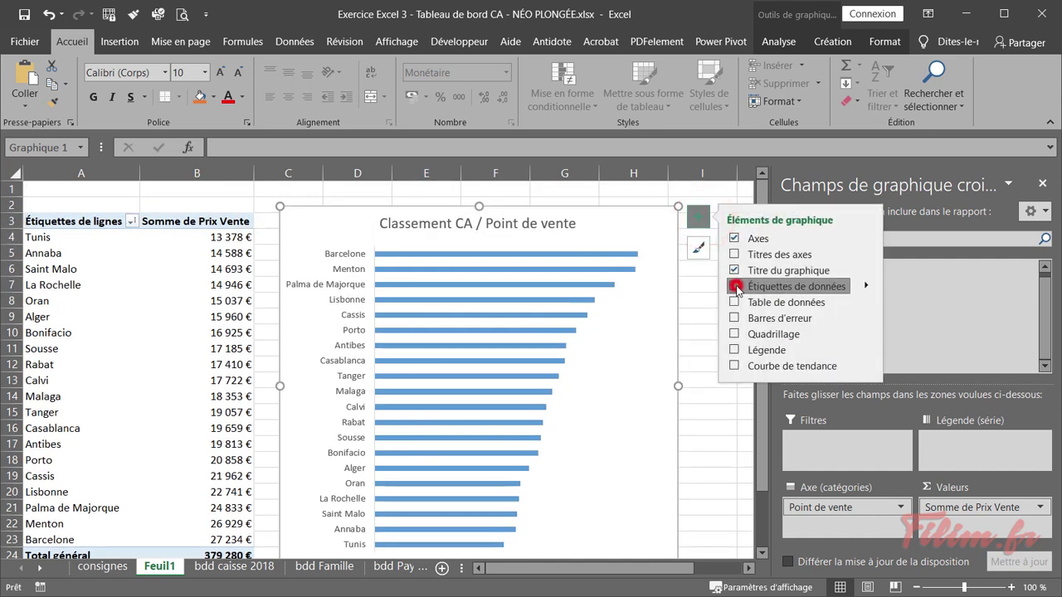
{"action": "left_click", "coordinate": [697, 329]}
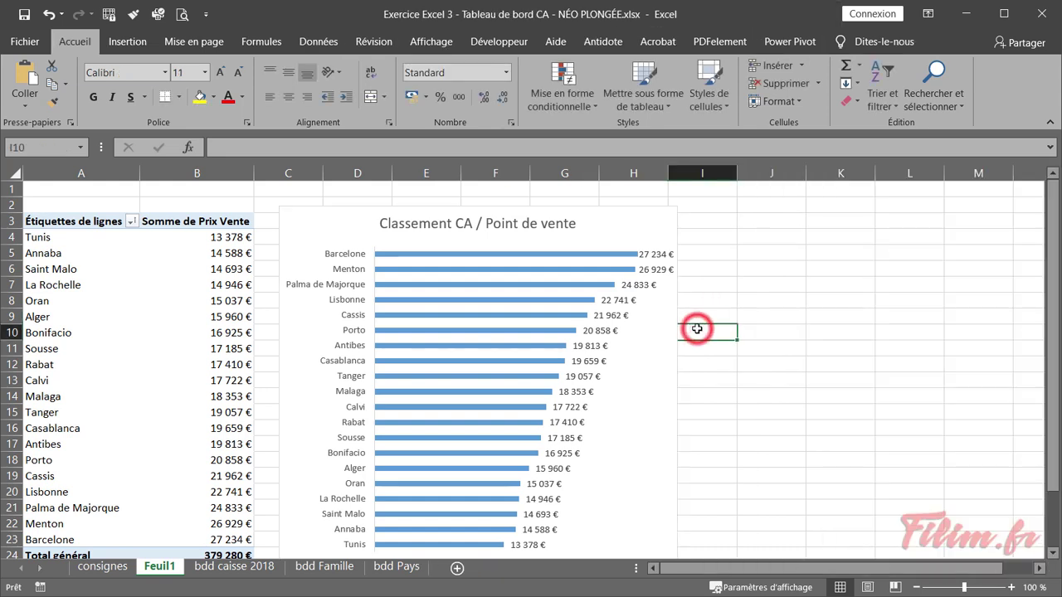
- Widen the Classement CA / Point de vente chart to about the middle of column I
{"action": "left_click", "coordinate": [668, 415]}
{"action": "left_click_drag", "start_coordinate": [678, 385], "coordinate": [704, 385]}
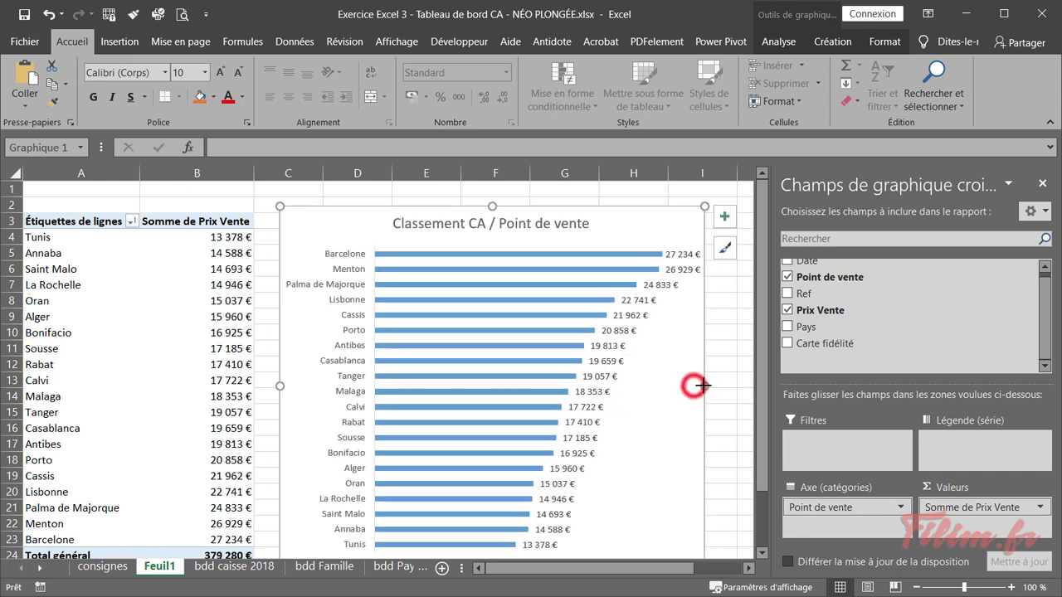
{"action": "left_click", "coordinate": [733, 365]}
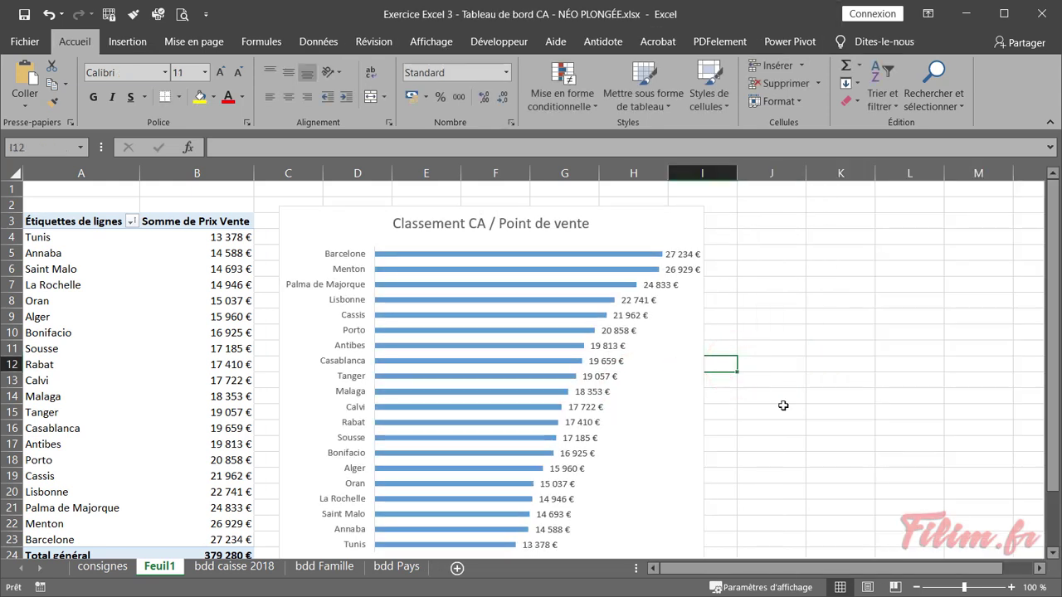
{"action": "scroll", "coordinate": [819, 446], "scroll_direction": "down", "scroll_amount": 1}
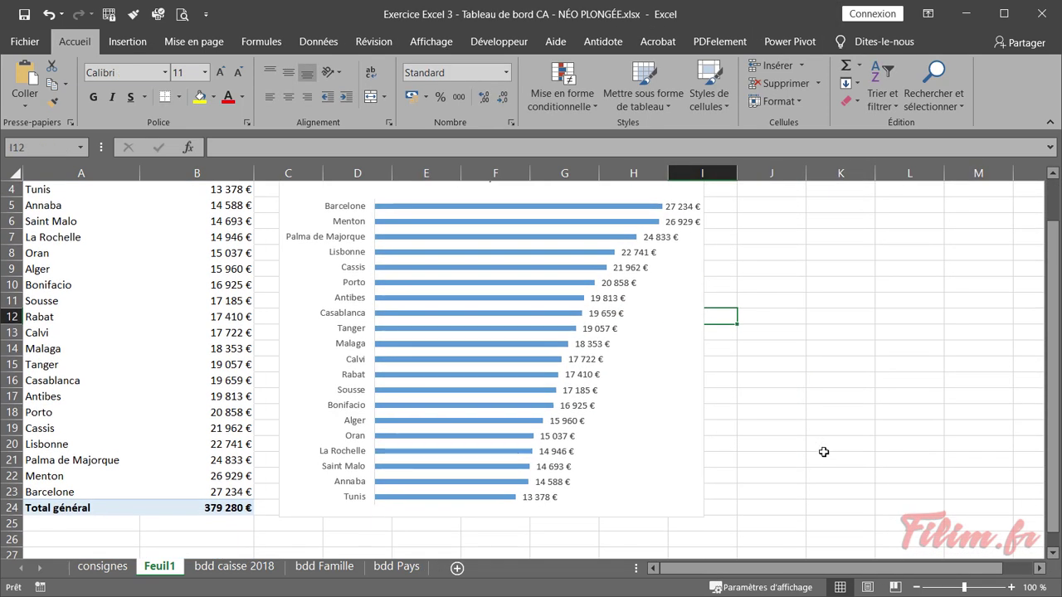
{"action": "scroll", "coordinate": [824, 452], "scroll_direction": "up", "scroll_amount": 1}
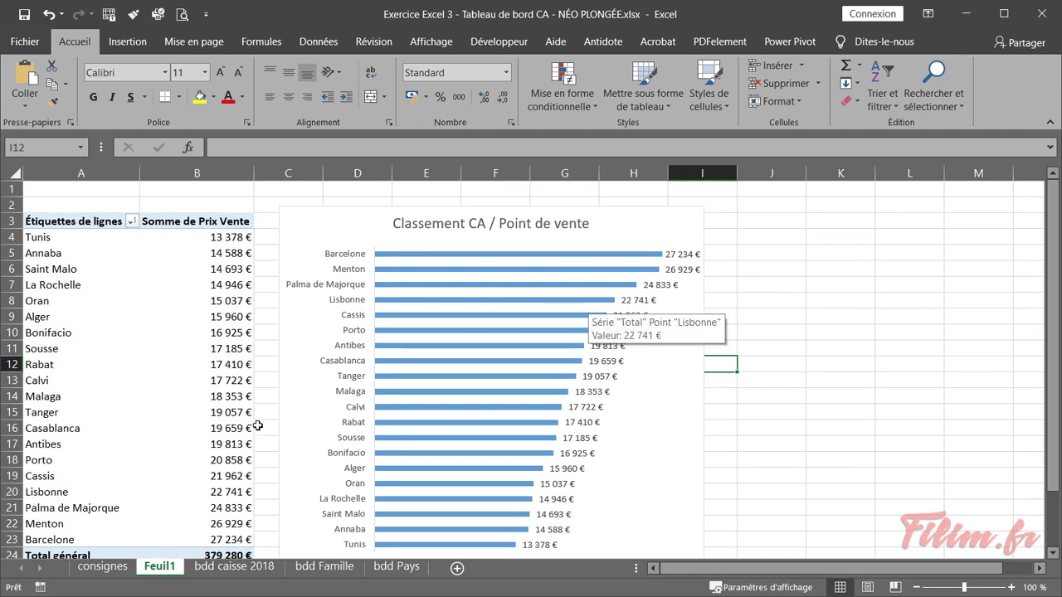
- Reread the consignes sheet, glance at the bdd caisse 2018 table, and examine the pivot table and free space around the chart on Feuil1
{"action": "left_click", "coordinate": [104, 567]}
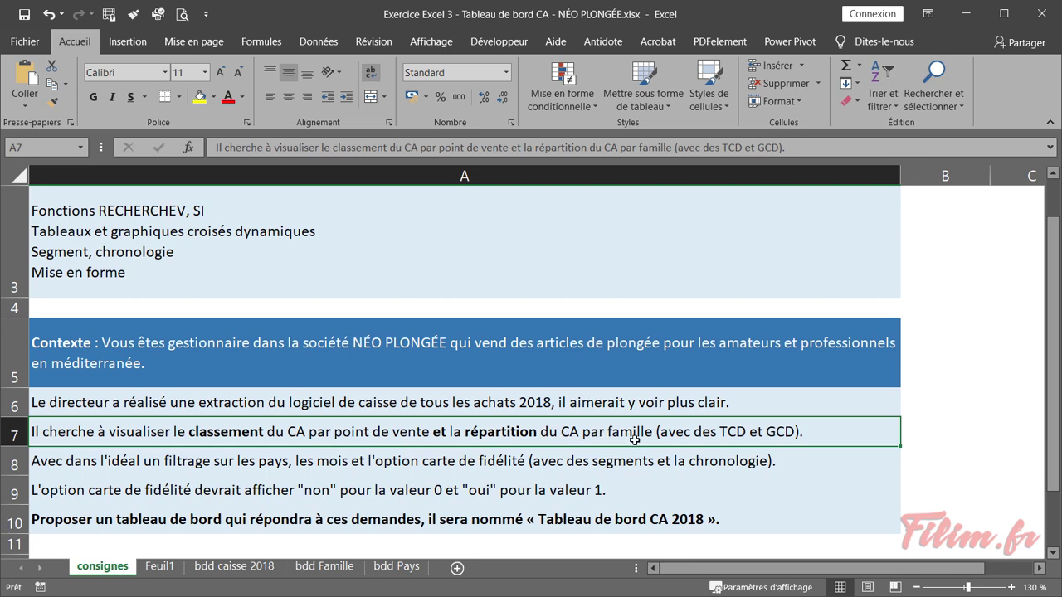
{"action": "left_click", "coordinate": [230, 568]}
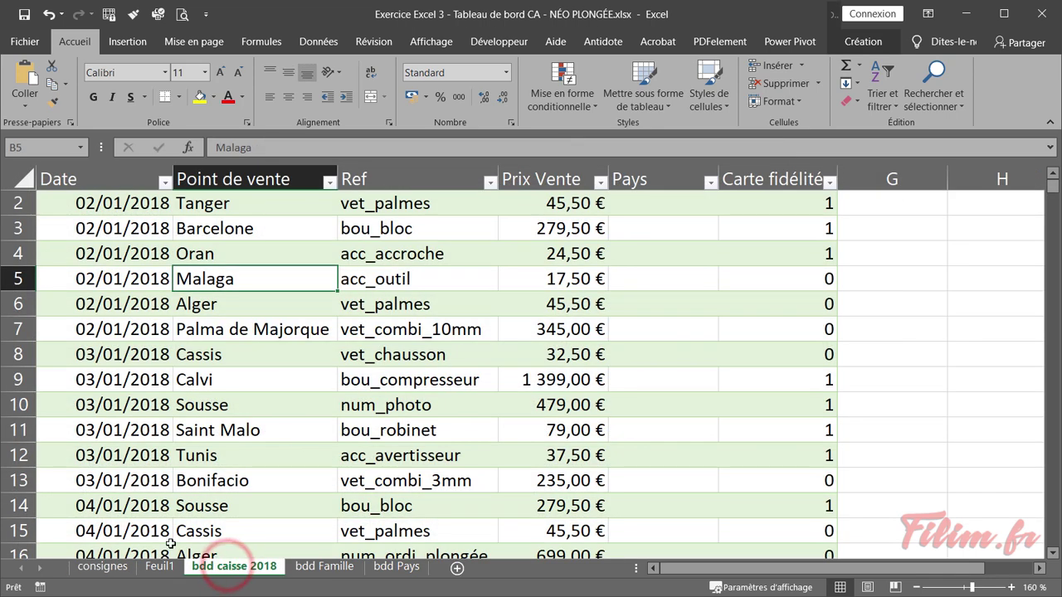
{"action": "left_click", "coordinate": [160, 567]}
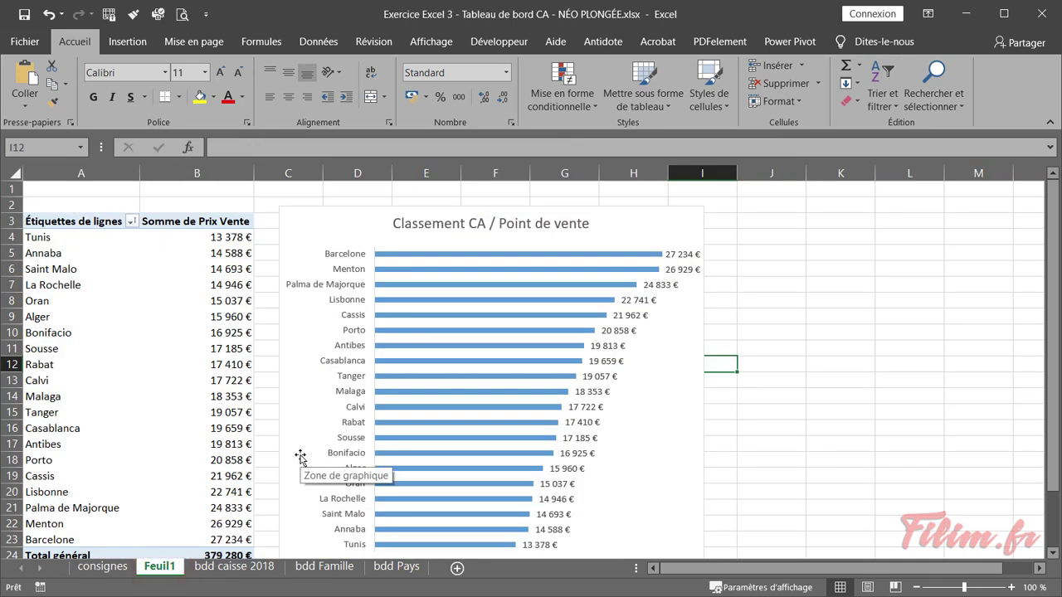
{"action": "scroll", "coordinate": [283, 449], "scroll_direction": "down", "scroll_amount": 2}
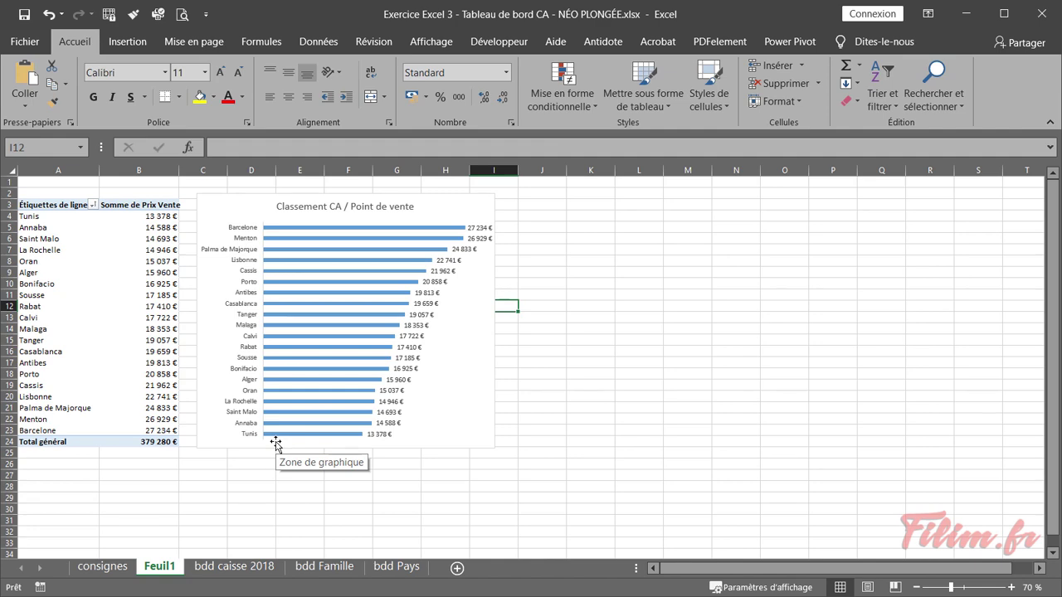
{"action": "scroll", "coordinate": [276, 444], "scroll_direction": "down", "scroll_amount": 1}
{"action": "left_click_drag", "start_coordinate": [495, 203], "coordinate": [619, 351]}
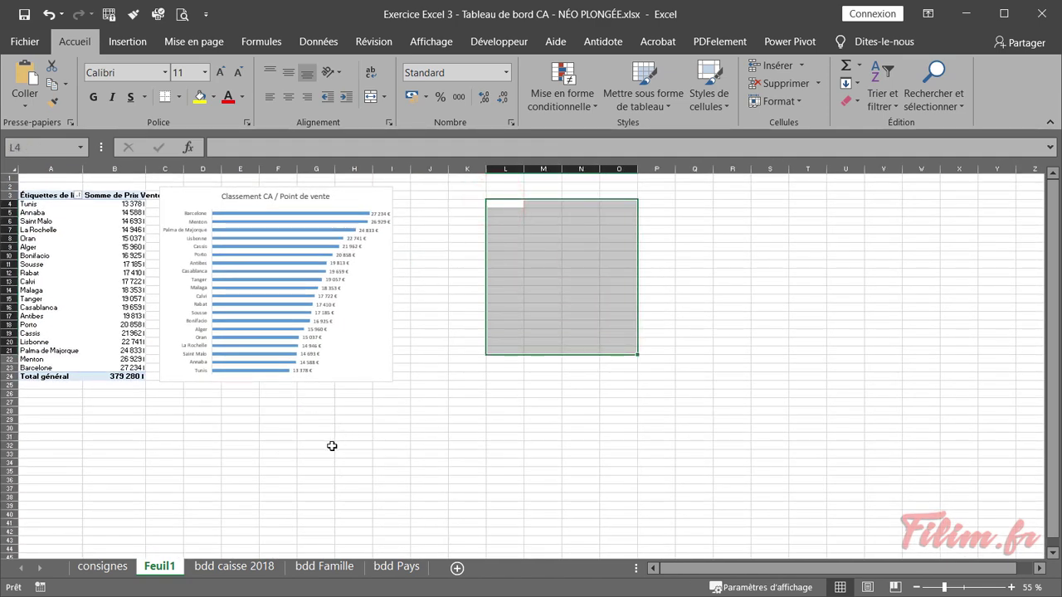
{"action": "left_click_drag", "start_coordinate": [107, 230], "coordinate": [53, 319]}
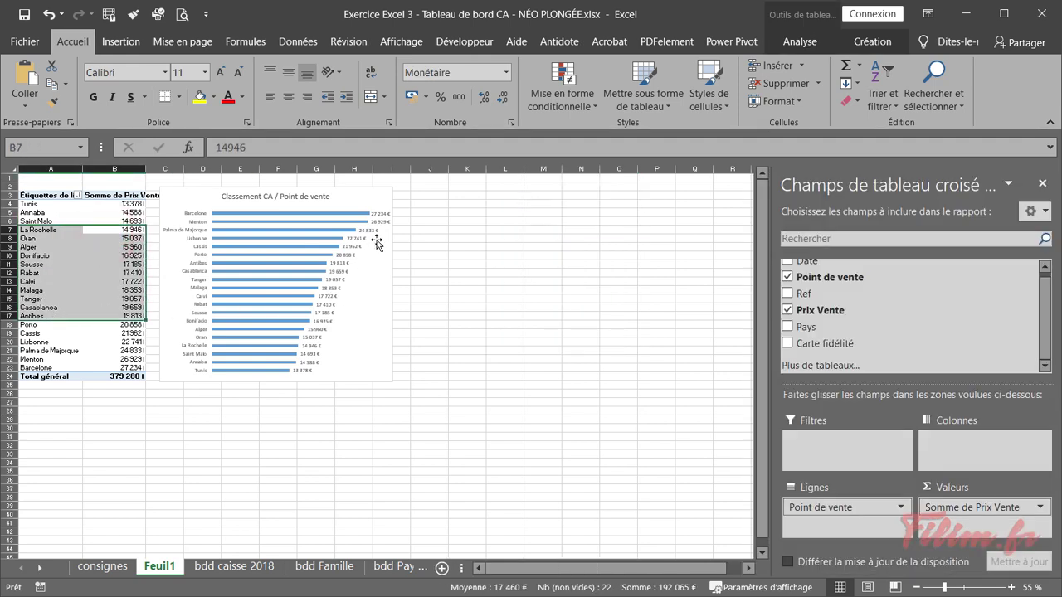
- Move the Classement CA / Point de vente chart over its pivot table so that it covers columns A and B
{"action": "left_click", "coordinate": [199, 197]}
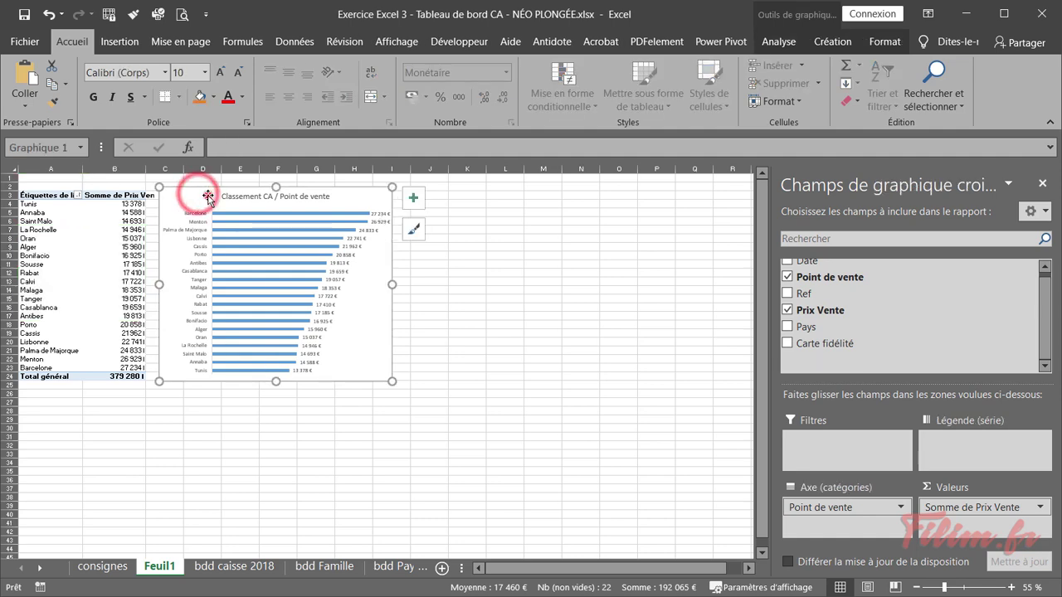
{"action": "left_click_drag", "start_coordinate": [199, 196], "coordinate": [53, 196]}
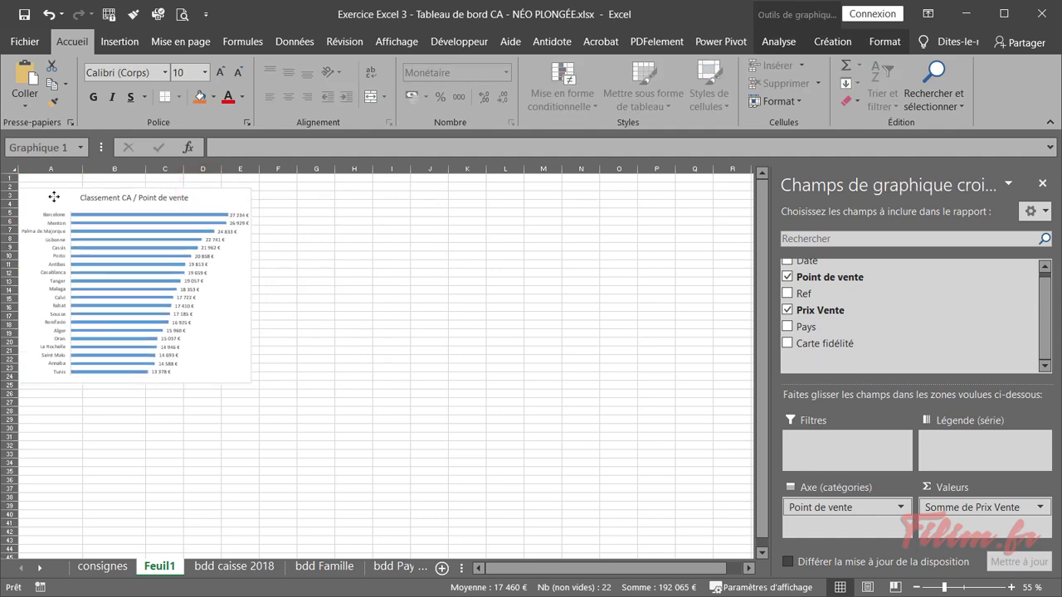
{"action": "left_click", "coordinate": [358, 299]}
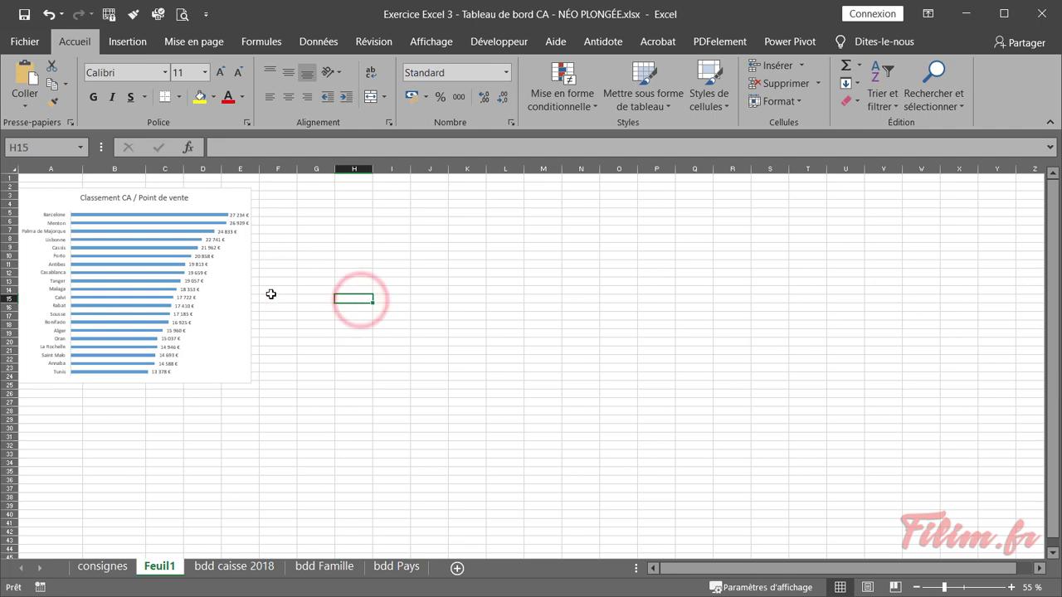
{"action": "left_click_drag", "start_coordinate": [35, 199], "coordinate": [237, 202]}
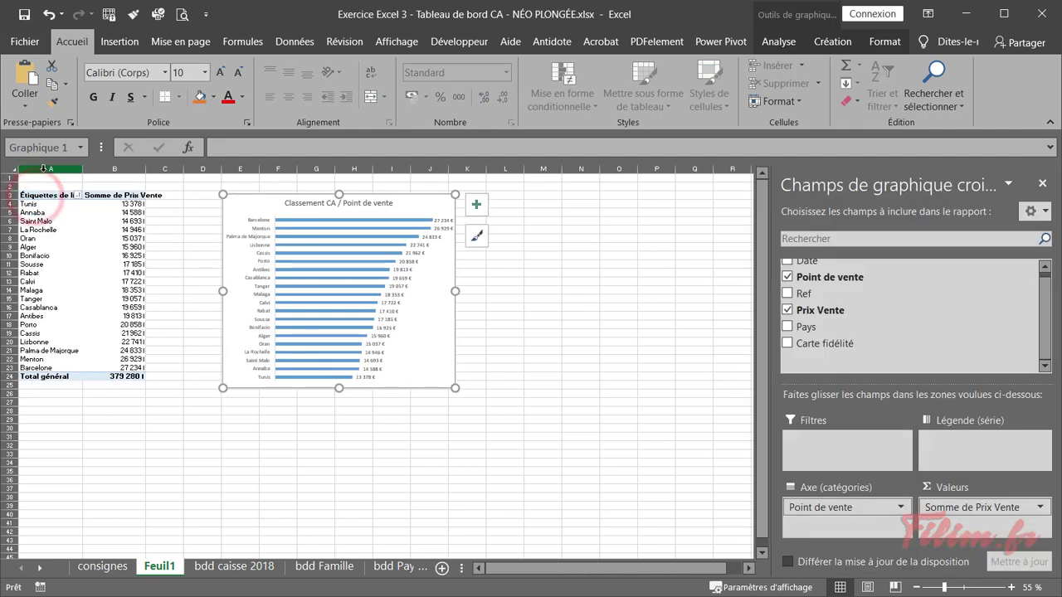
{"action": "left_click", "coordinate": [41, 171]}
{"action": "left_click_drag", "start_coordinate": [69, 171], "coordinate": [113, 171]}
{"action": "right_click", "coordinate": [113, 173]}
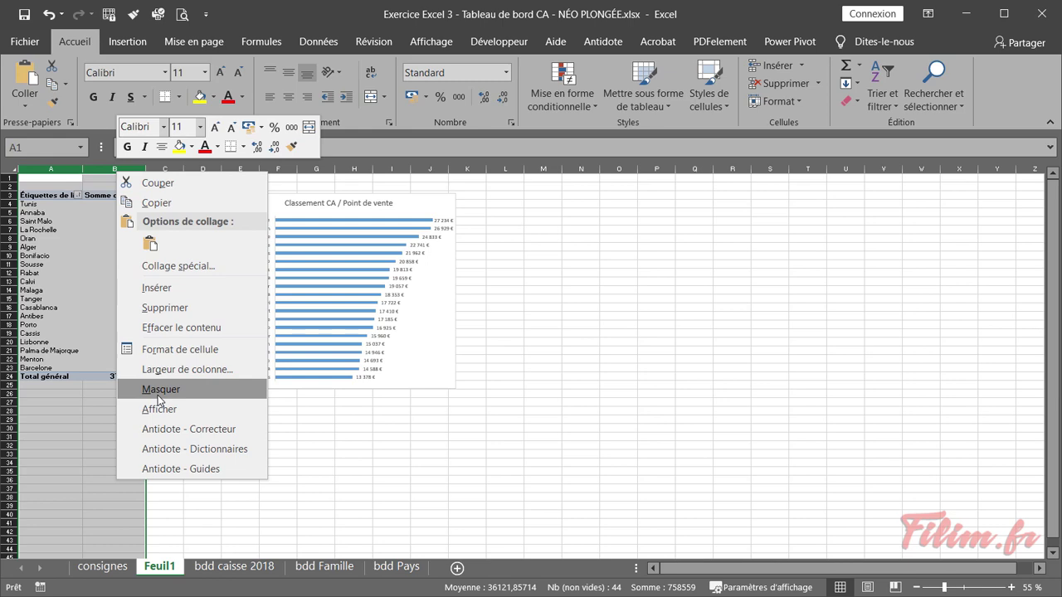
{"action": "left_click", "coordinate": [421, 375]}
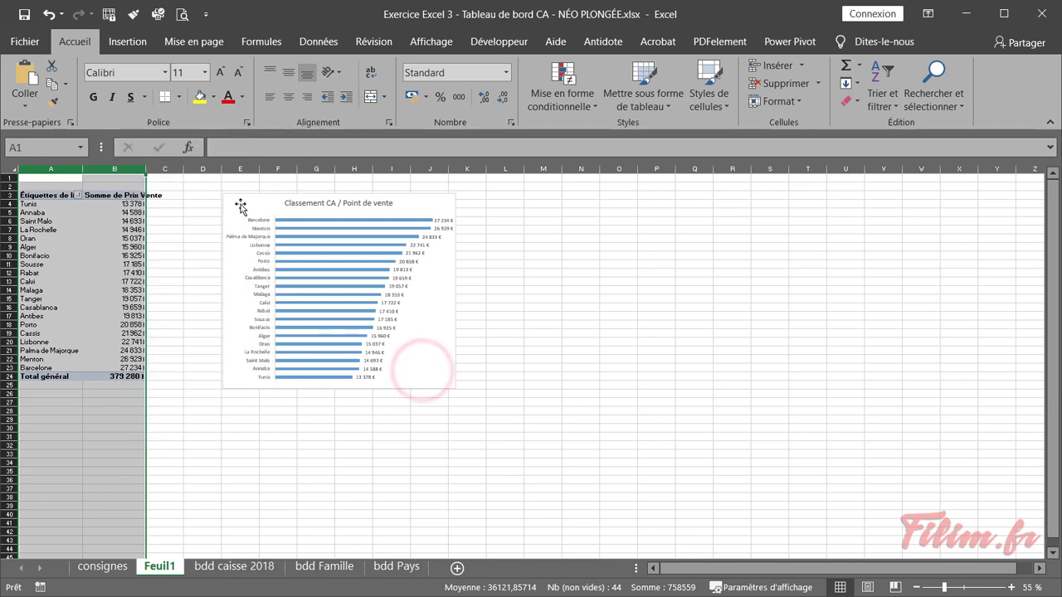
{"action": "left_click_drag", "start_coordinate": [239, 206], "coordinate": [30, 196]}
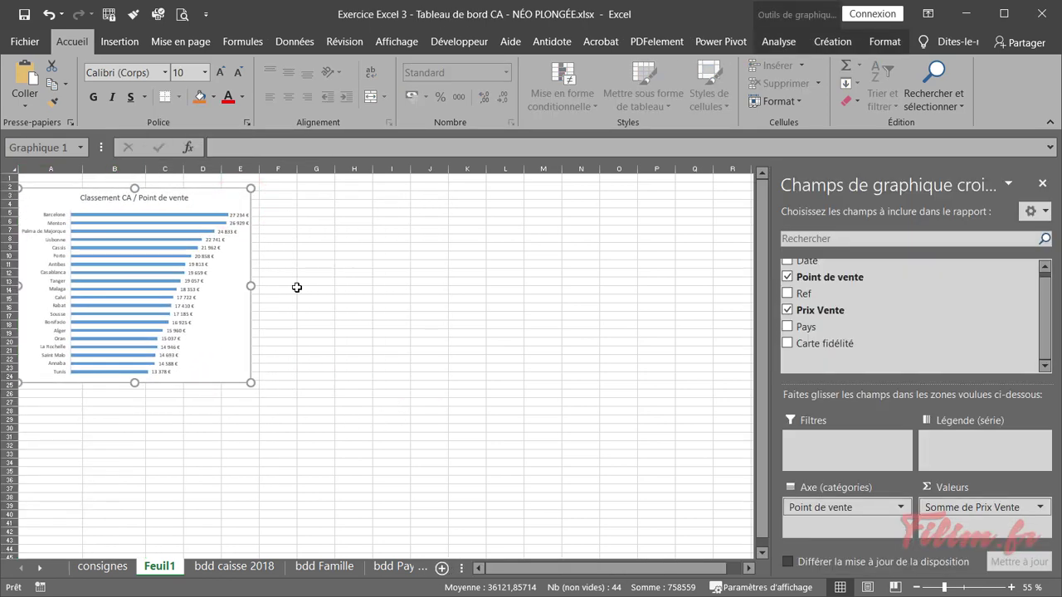
{"action": "left_click", "coordinate": [297, 287]}
- Check the free area beside the chart and reread the consignes line about the répartition du CA par famille
{"action": "left_click_drag", "start_coordinate": [304, 205], "coordinate": [452, 350]}
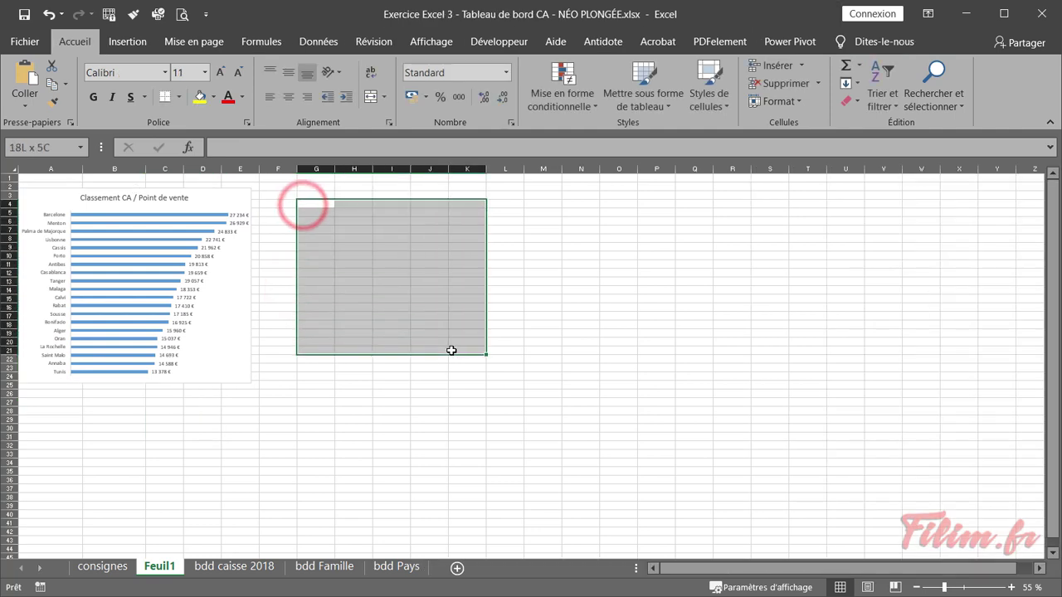
{"action": "left_click", "coordinate": [101, 566]}
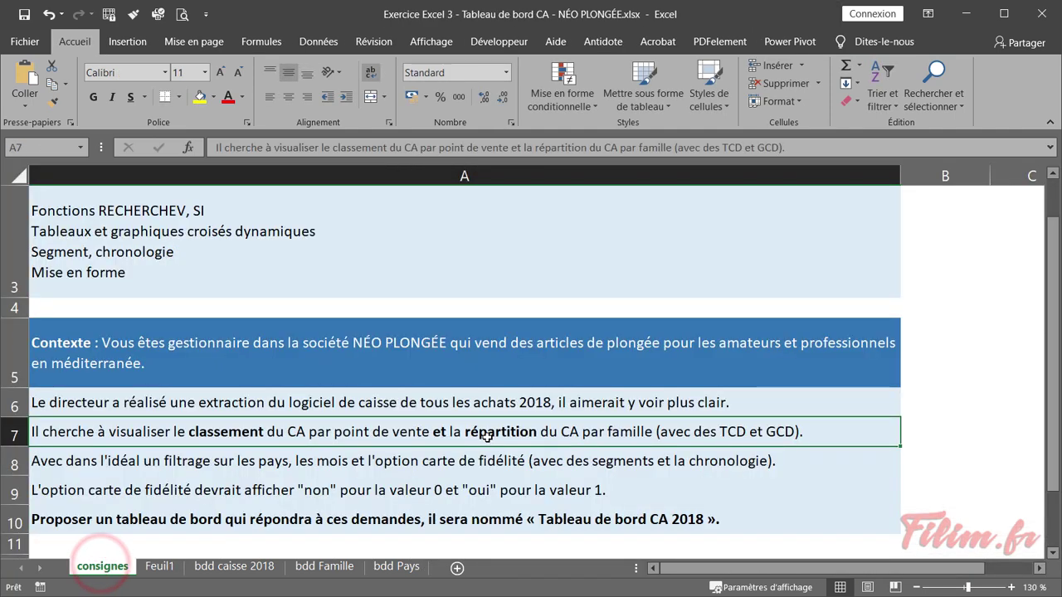
{"action": "double_click", "coordinate": [502, 430]}
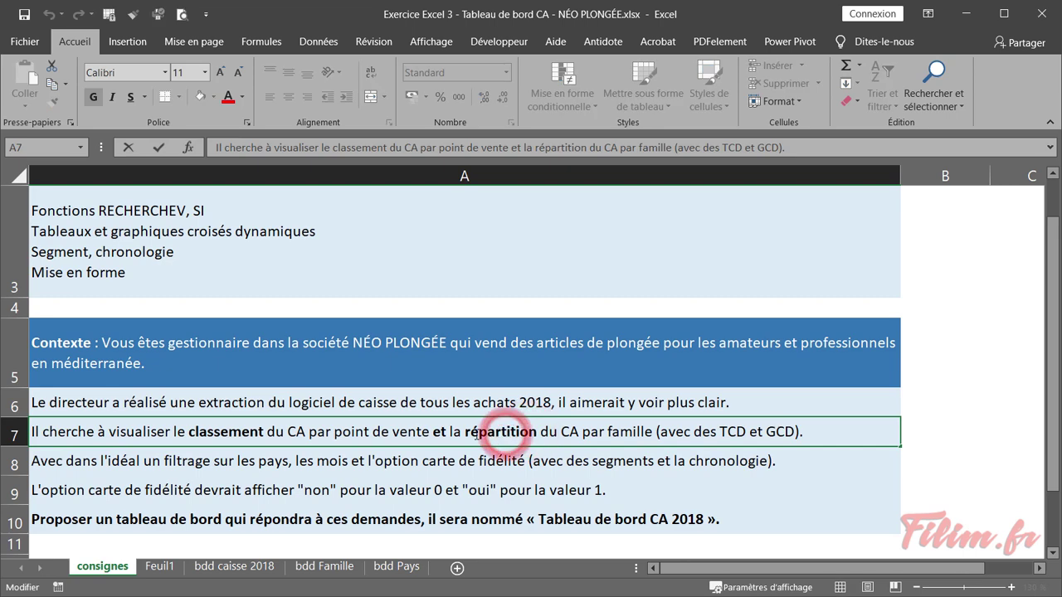
{"action": "left_click_drag", "start_coordinate": [470, 433], "coordinate": [620, 433]}
{"action": "left_click", "coordinate": [590, 434]}
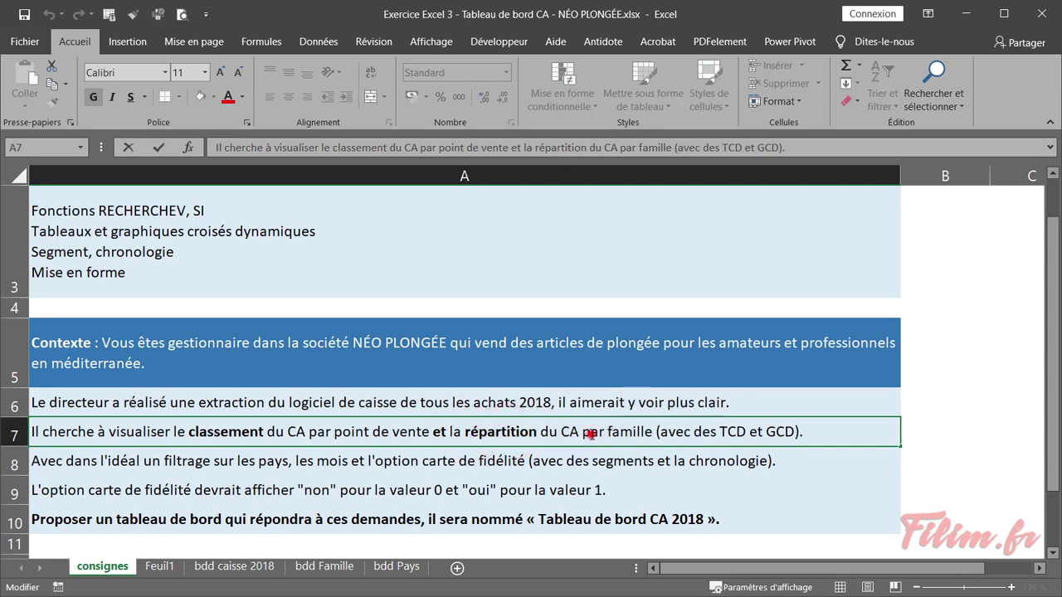
- Examine the Ref column in bdd caisse 2018 and the Ref and Famille columns in bdd Famille
{"action": "left_click", "coordinate": [232, 566]}
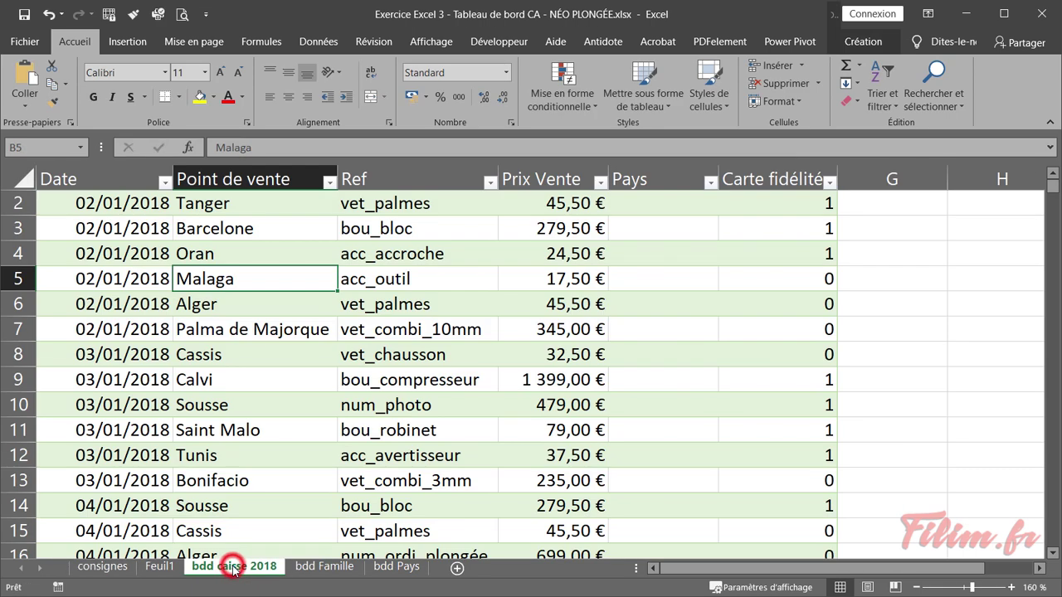
{"action": "left_click", "coordinate": [401, 355]}
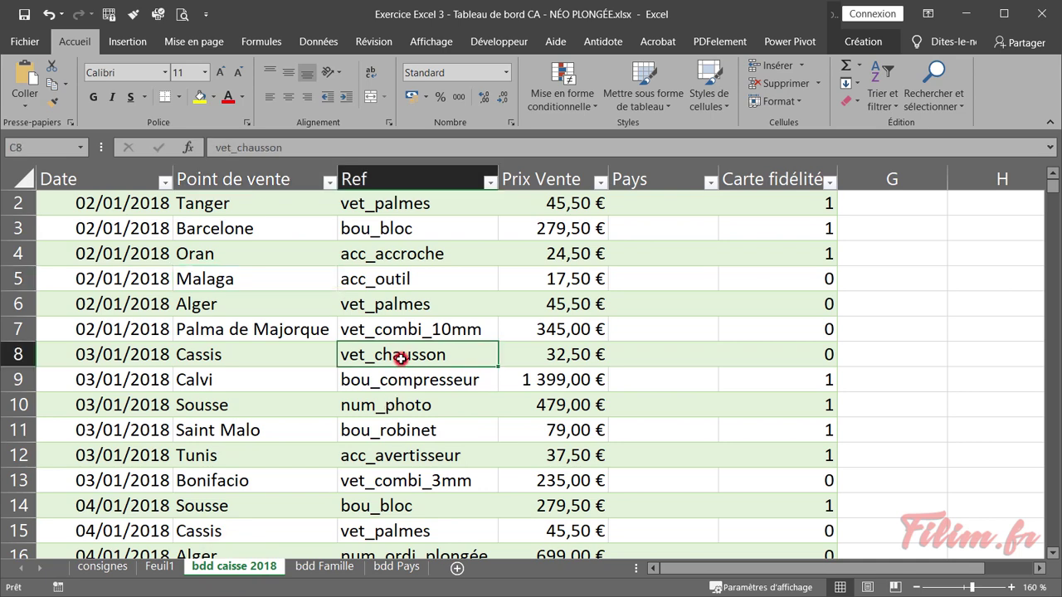
{"action": "scroll", "coordinate": [401, 355], "scroll_direction": "up", "scroll_amount": 1}
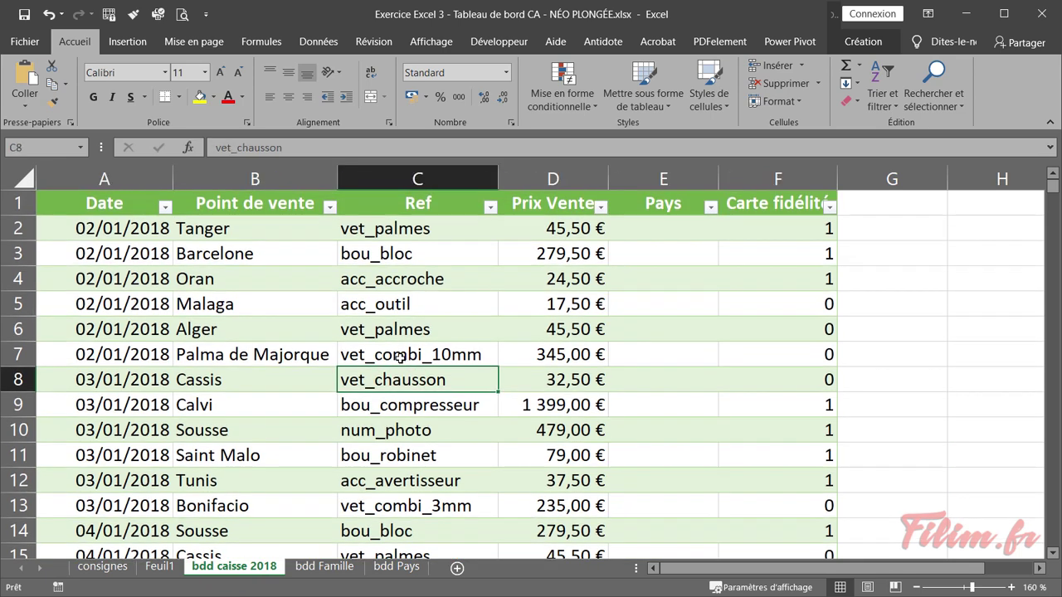
{"action": "left_click", "coordinate": [323, 567]}
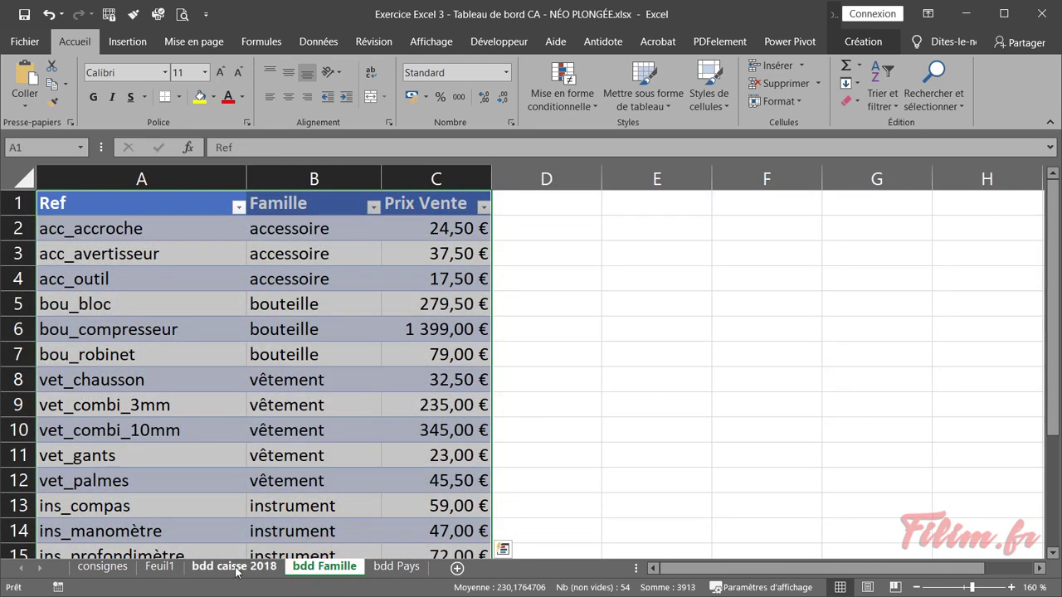
- Insert a new column before Prix Vente in the bdd caisse 2018 table and title it Famille
{"action": "left_click", "coordinate": [236, 567]}
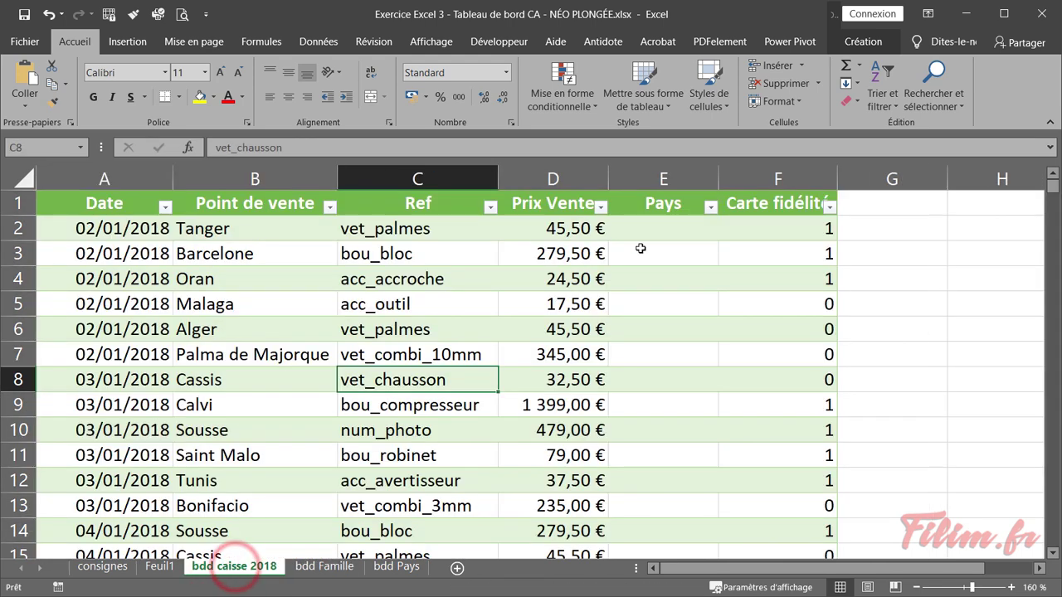
{"action": "left_click", "coordinate": [573, 177]}
{"action": "right_click", "coordinate": [545, 177]}
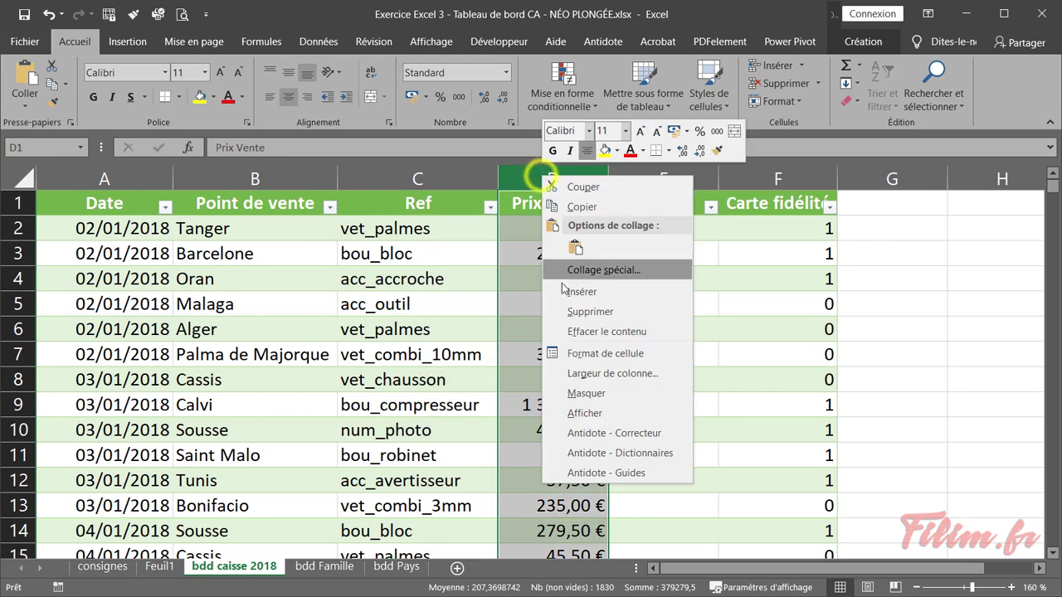
{"action": "left_click", "coordinate": [562, 288]}
{"action": "left_click", "coordinate": [568, 206]}
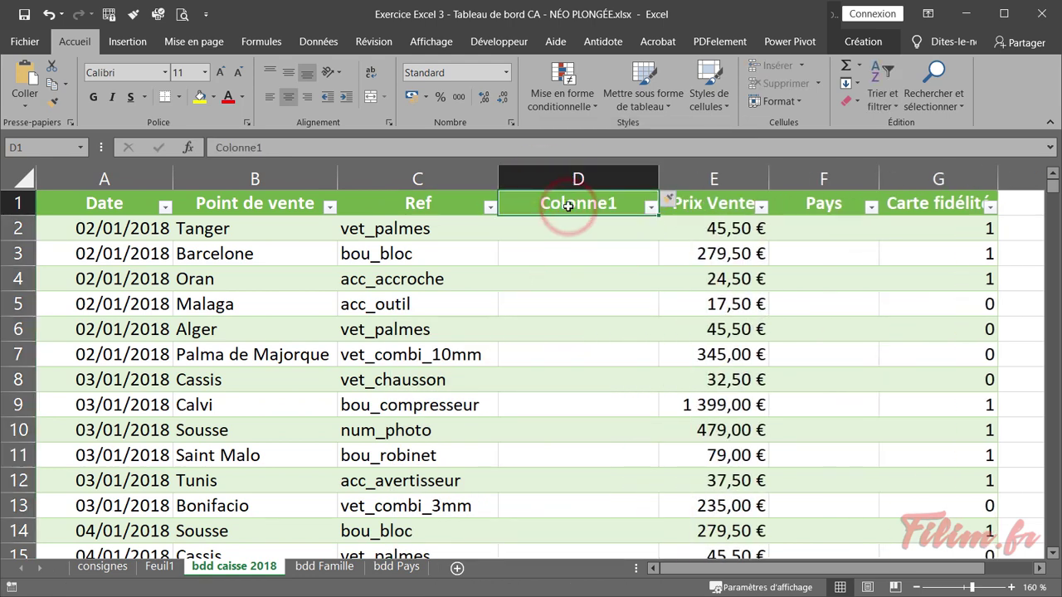
{"action": "type", "text": "Famille"}
{"action": "key", "text": "Return"}
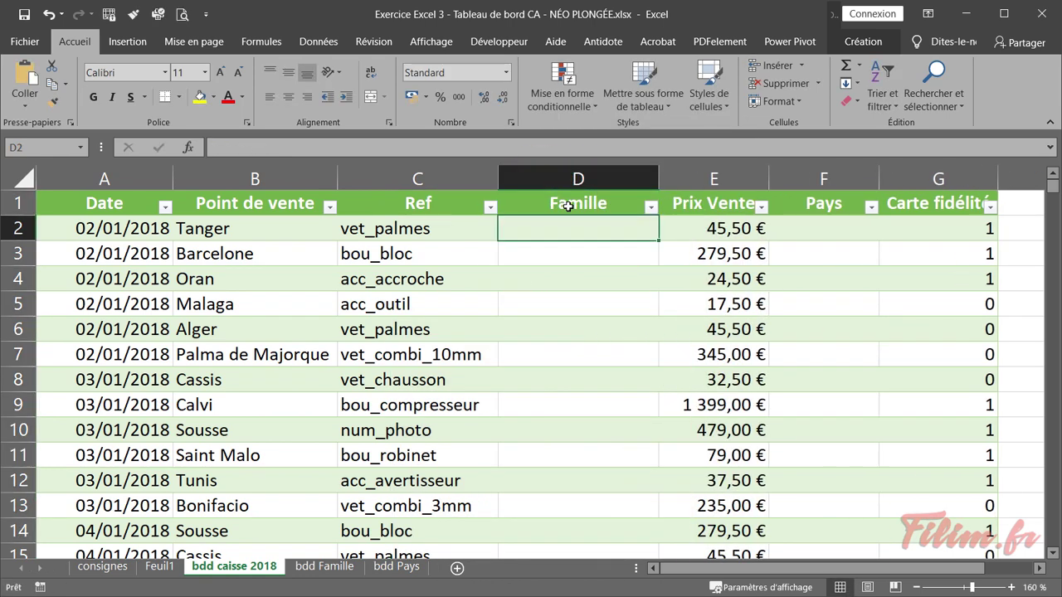
{"action": "left_click", "coordinate": [188, 147]}
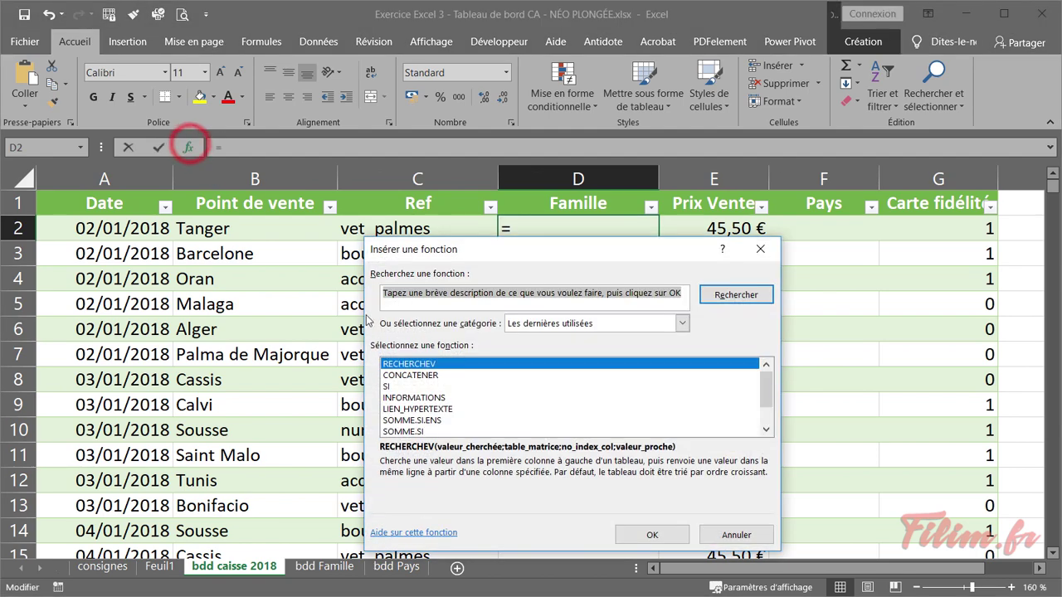
{"action": "double_click", "coordinate": [434, 365]}
{"action": "left_click_drag", "start_coordinate": [413, 283], "coordinate": [449, 264]}
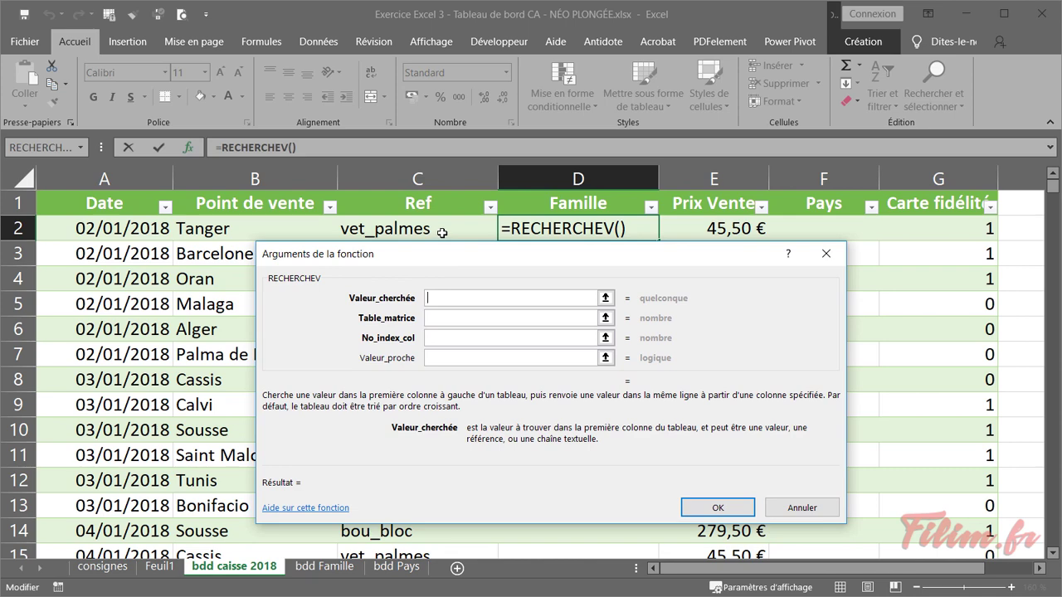
{"action": "left_click", "coordinate": [442, 232]}
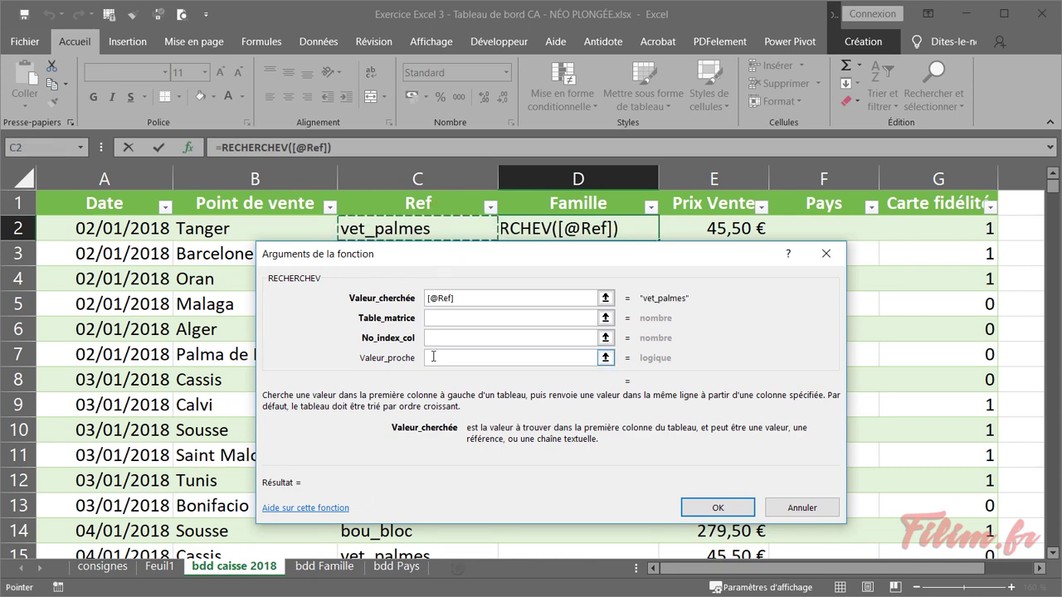
{"action": "left_click", "coordinate": [448, 318]}
{"action": "left_click", "coordinate": [323, 567]}
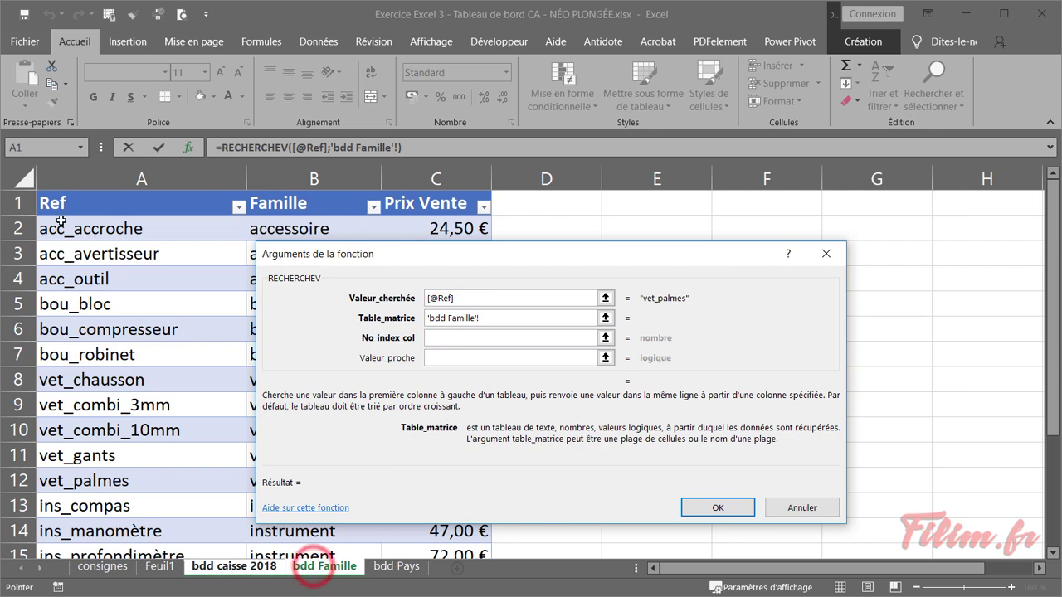
{"action": "left_click", "coordinate": [39, 189]}
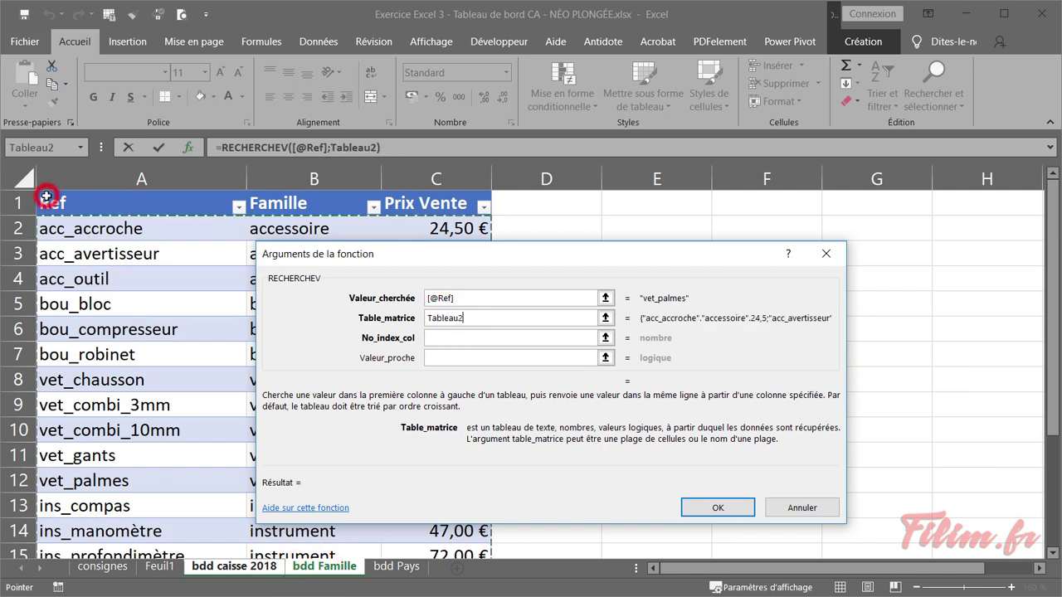
- Complete the RECHERCHEV with column index 2 and Valeur_proche 0, and slightly widen the Point de vente column
{"action": "left_click", "coordinate": [451, 341]}
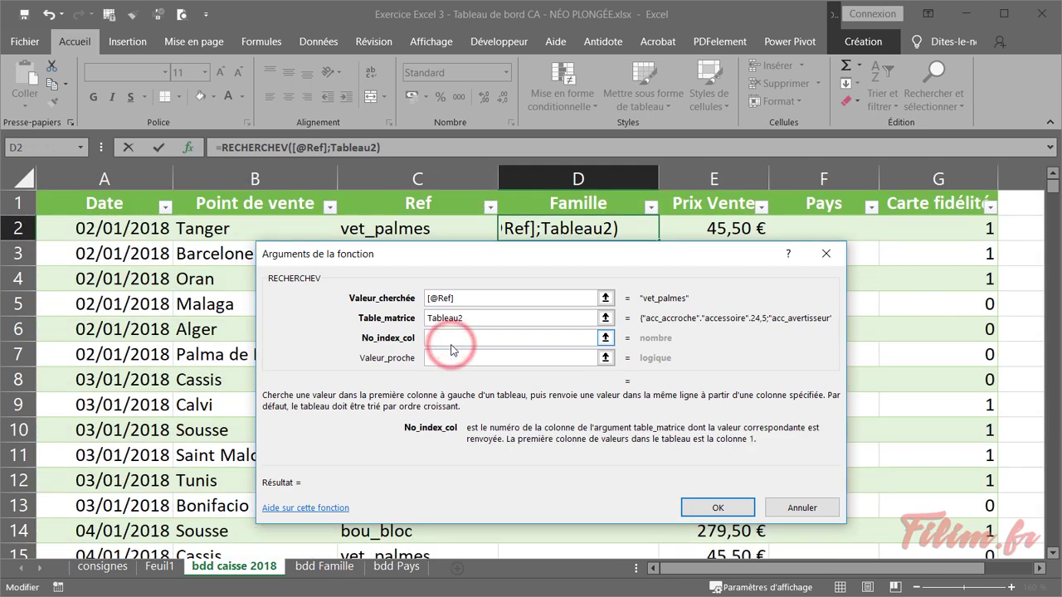
{"action": "type", "text": "2"}
{"action": "key", "text": "Tab"}
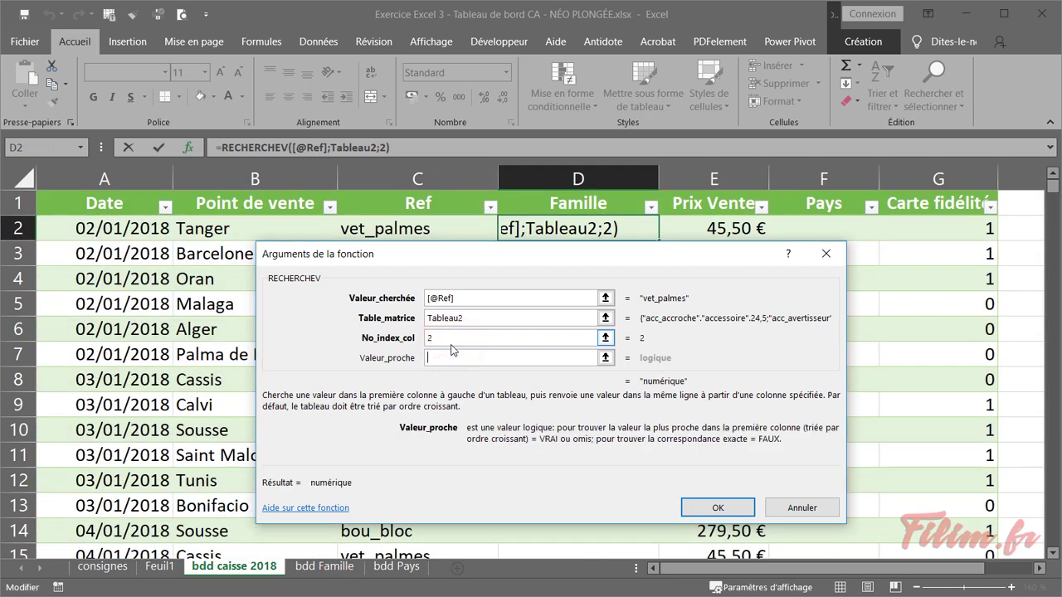
{"action": "type", "text": "0"}
{"action": "key", "text": "Return"}
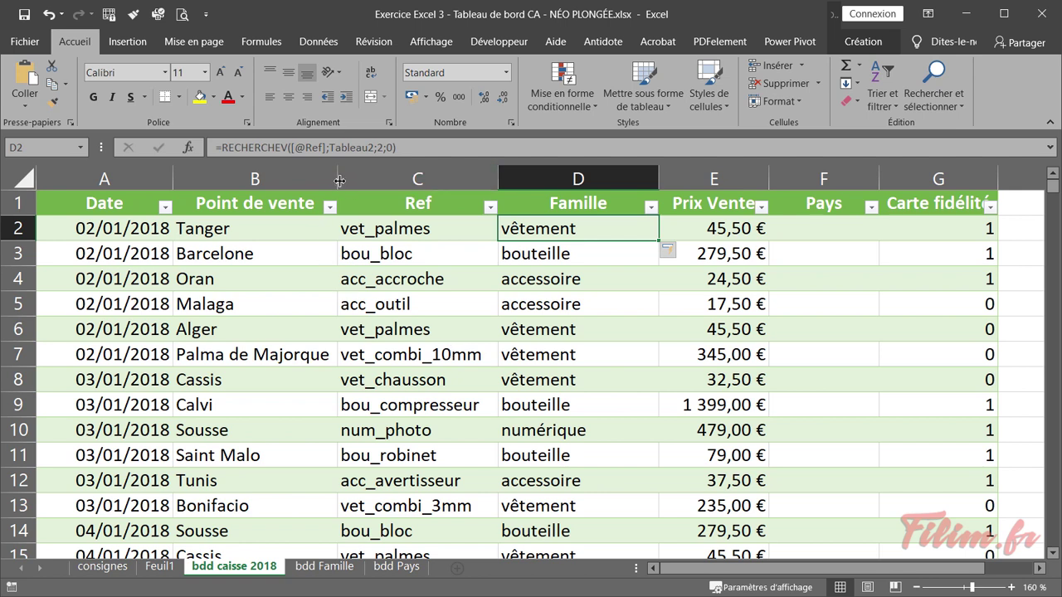
{"action": "left_click_drag", "start_coordinate": [340, 181], "coordinate": [346, 180]}
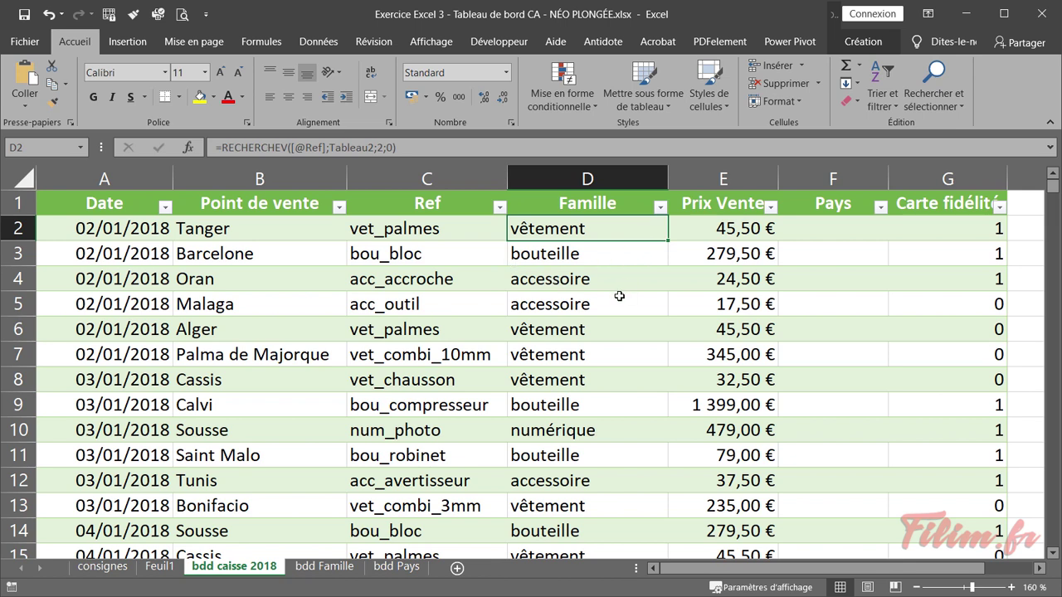
{"action": "left_click", "coordinate": [620, 251]}
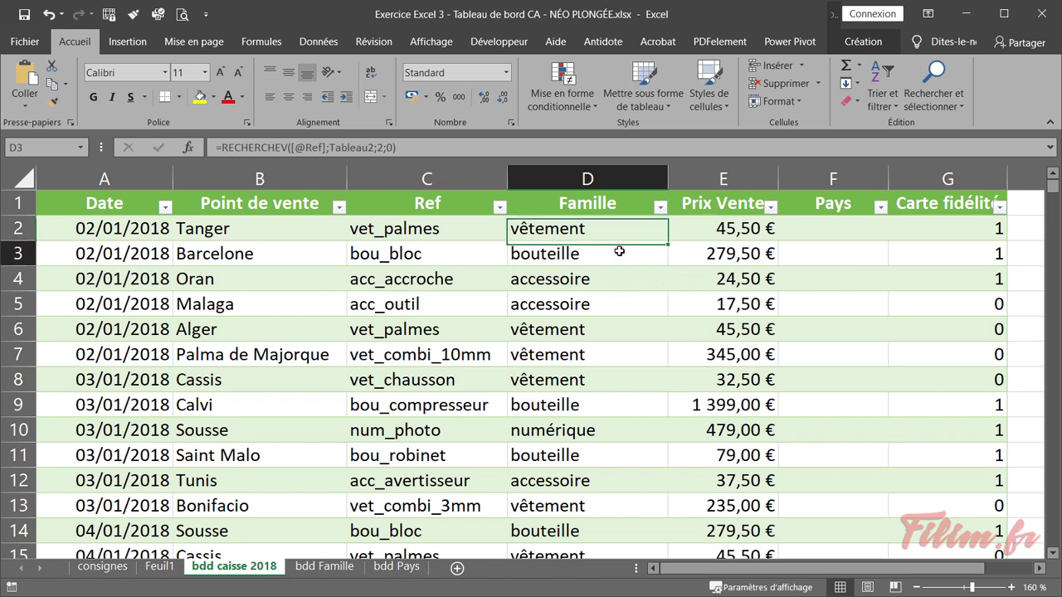
{"action": "left_click_drag", "start_coordinate": [712, 246], "coordinate": [704, 348]}
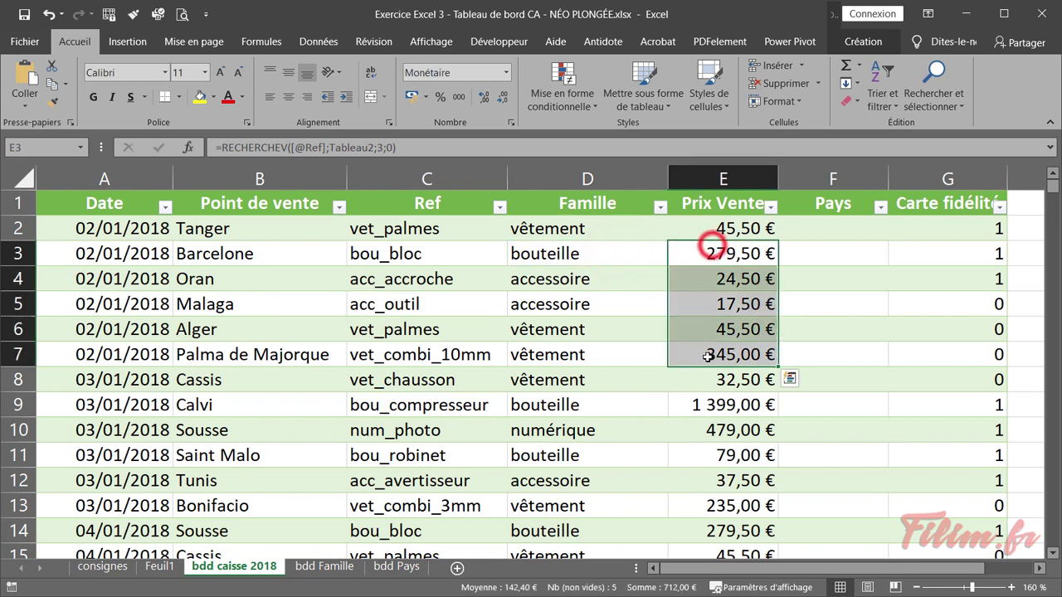
{"action": "left_click_drag", "start_coordinate": [623, 259], "coordinate": [605, 370]}
{"action": "left_click", "coordinate": [609, 256]}
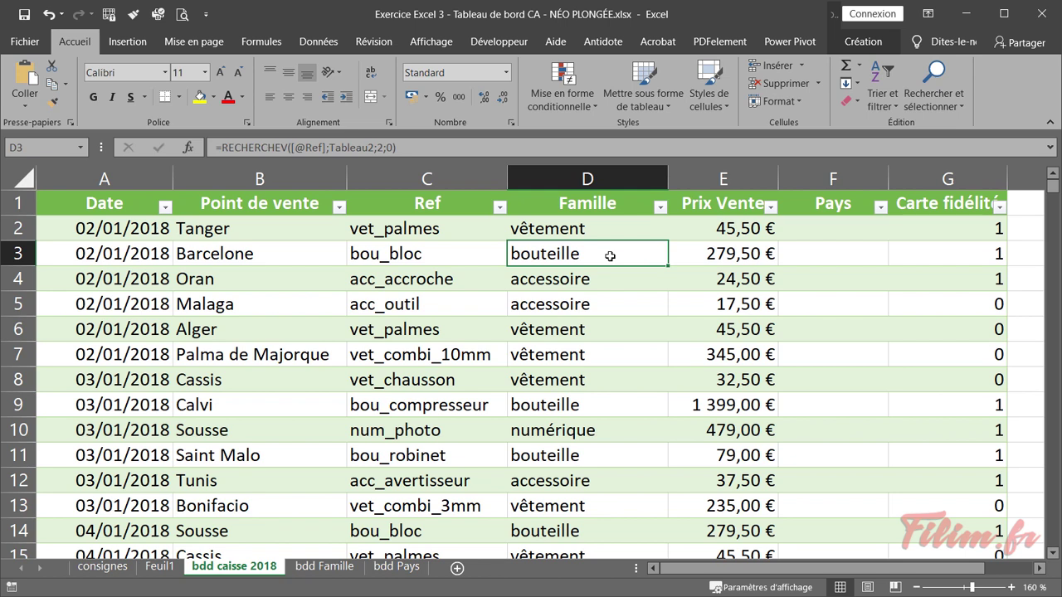
- Create a pivot table from Tableau1 in bdd caisse 2018, placed on the existing sheet Feuil1 at cell I5
{"action": "left_click", "coordinate": [296, 308]}
{"action": "left_click", "coordinate": [122, 41]}
{"action": "left_click", "coordinate": [37, 83]}
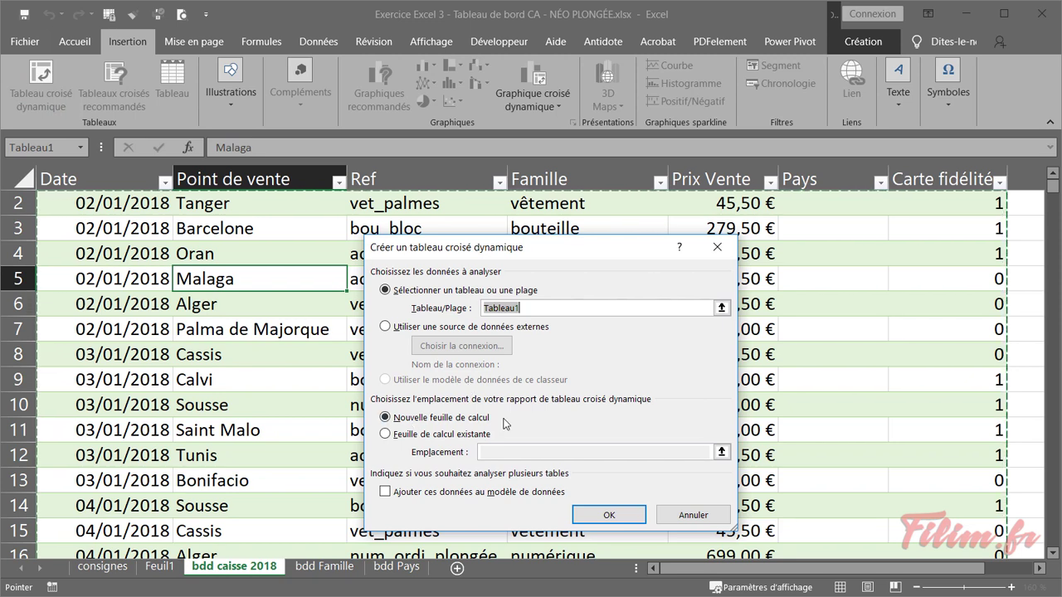
{"action": "left_click", "coordinate": [385, 434]}
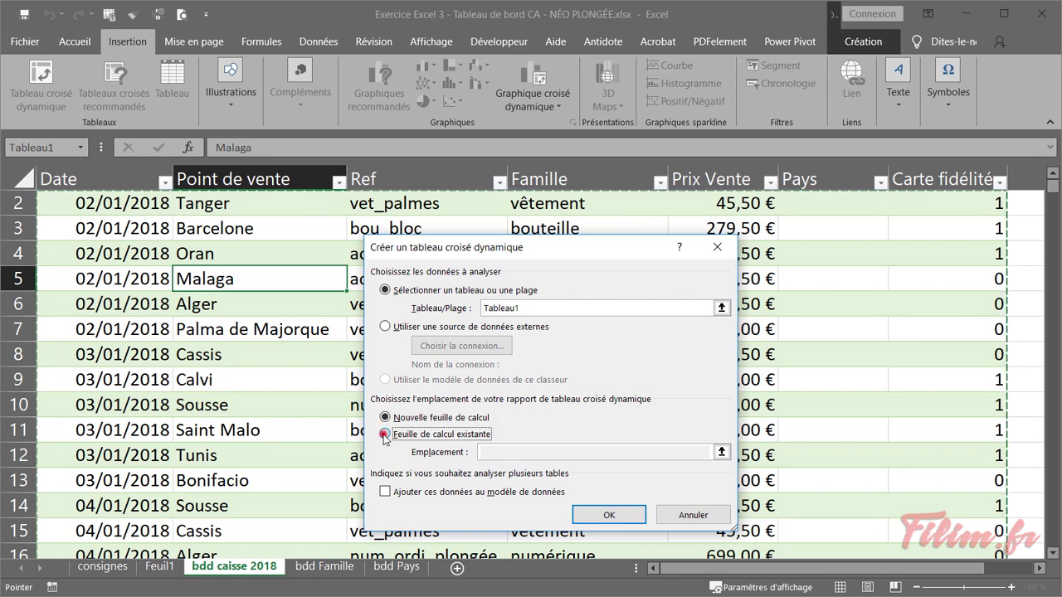
{"action": "left_click", "coordinate": [500, 452]}
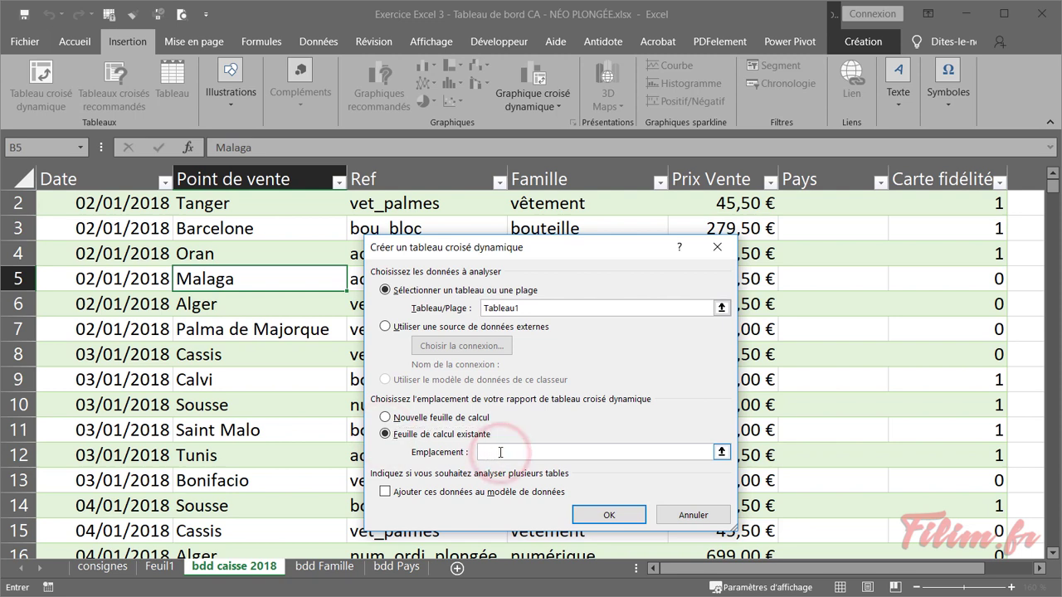
{"action": "left_click", "coordinate": [489, 450]}
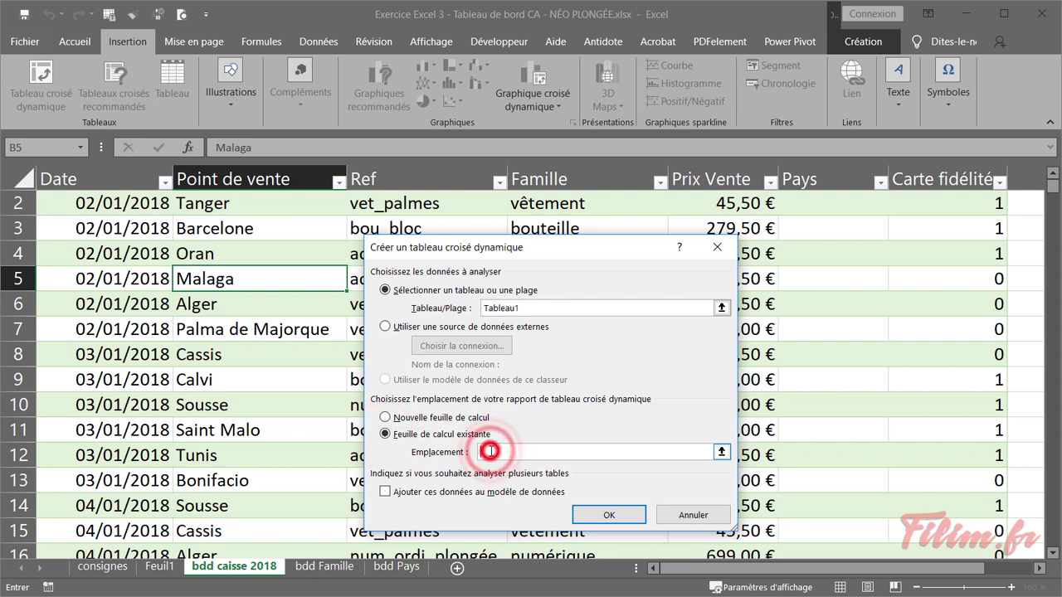
{"action": "left_click", "coordinate": [160, 566]}
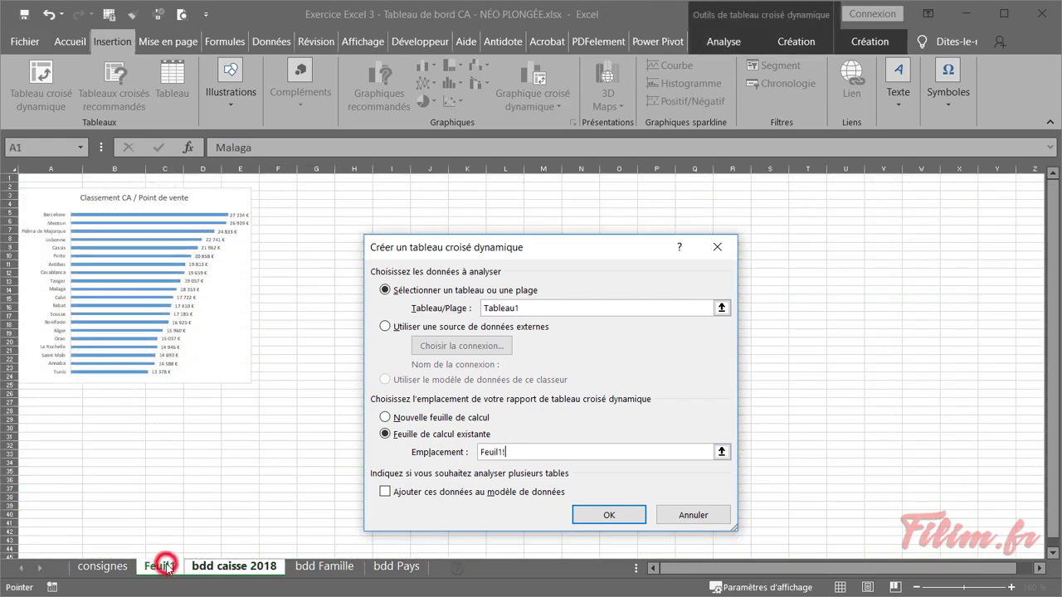
{"action": "left_click", "coordinate": [441, 245]}
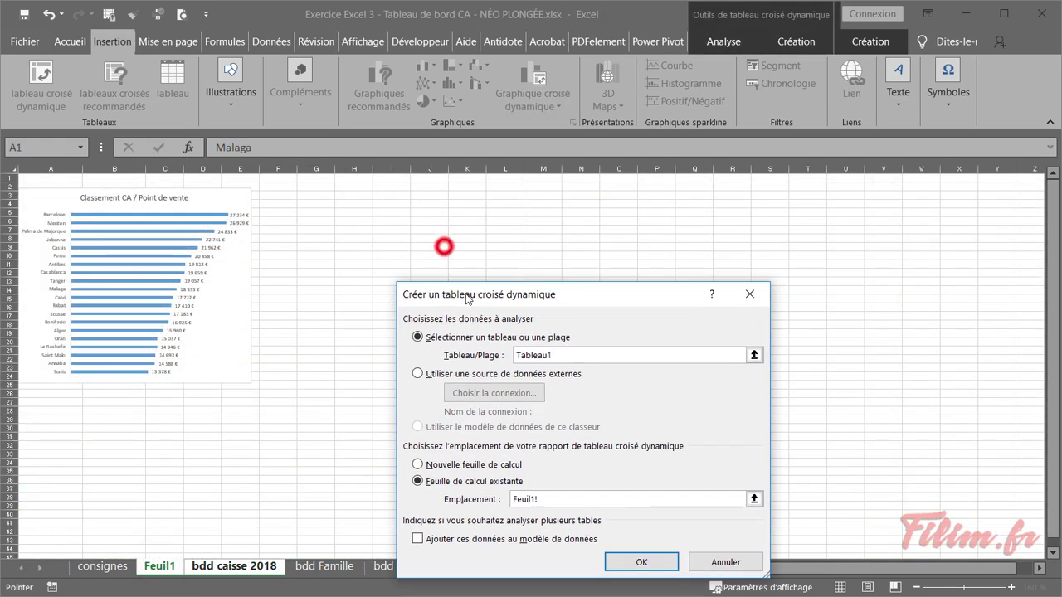
{"action": "left_click", "coordinate": [394, 214]}
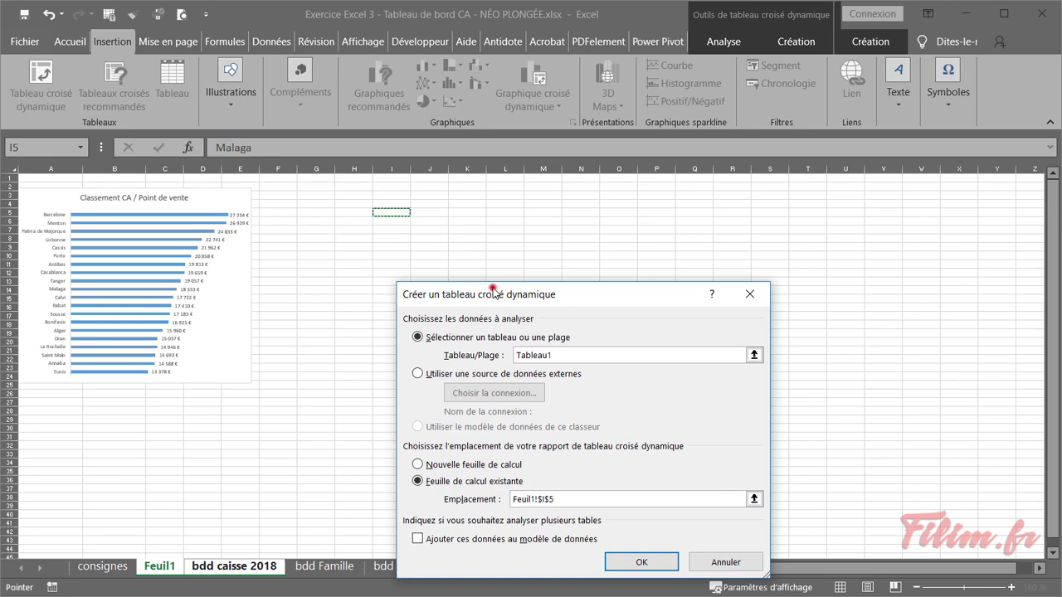
{"action": "left_click_drag", "start_coordinate": [487, 290], "coordinate": [508, 232]}
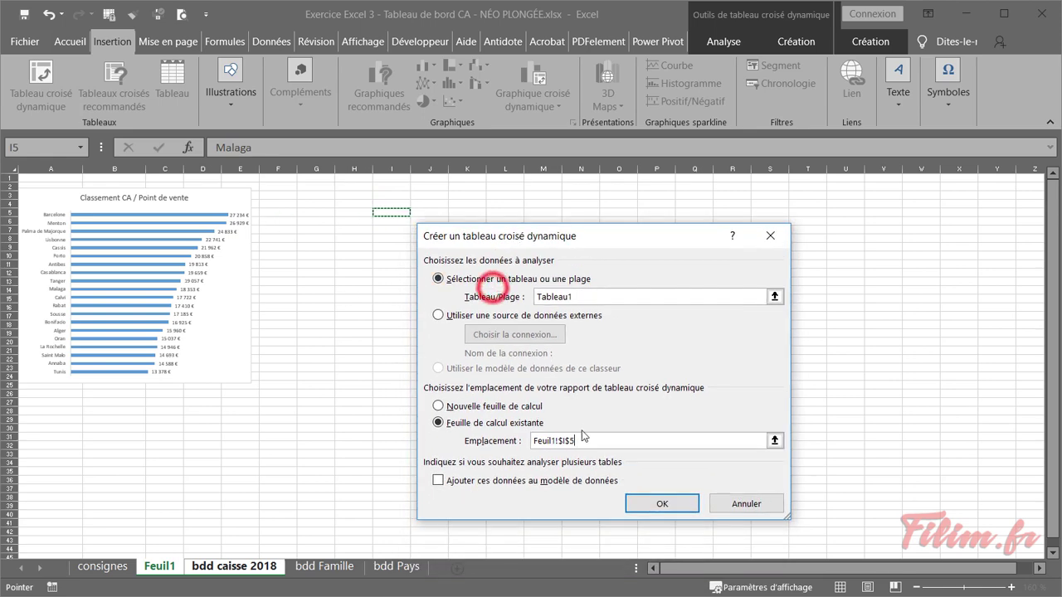
{"action": "left_click", "coordinate": [646, 505]}
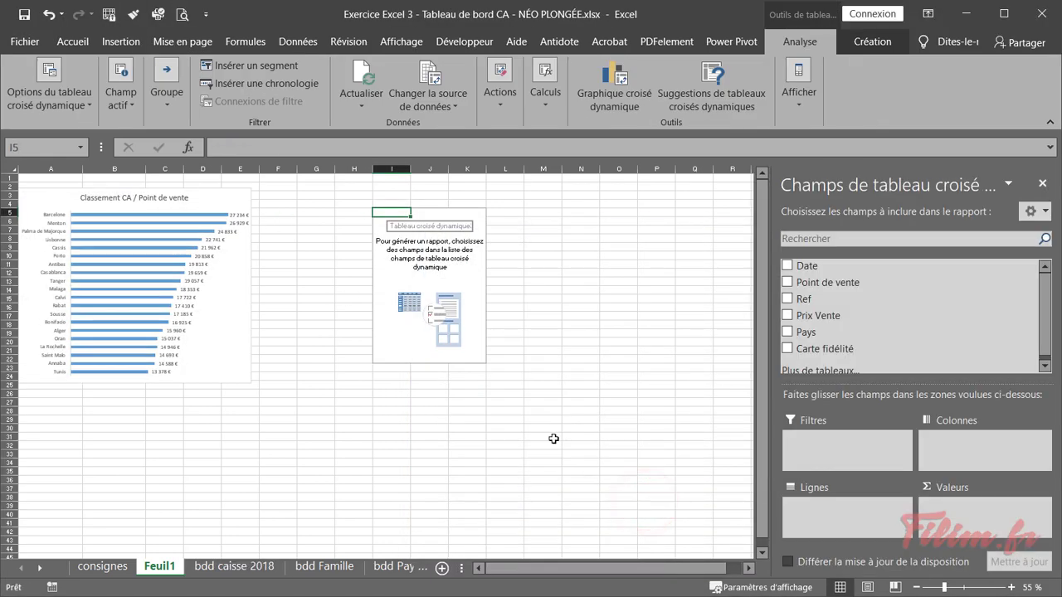
- Add the Prix Vente field to the values of the new pivot table
{"action": "scroll", "coordinate": [444, 312], "scroll_direction": "up", "scroll_amount": 2, "text": "ctrl"}
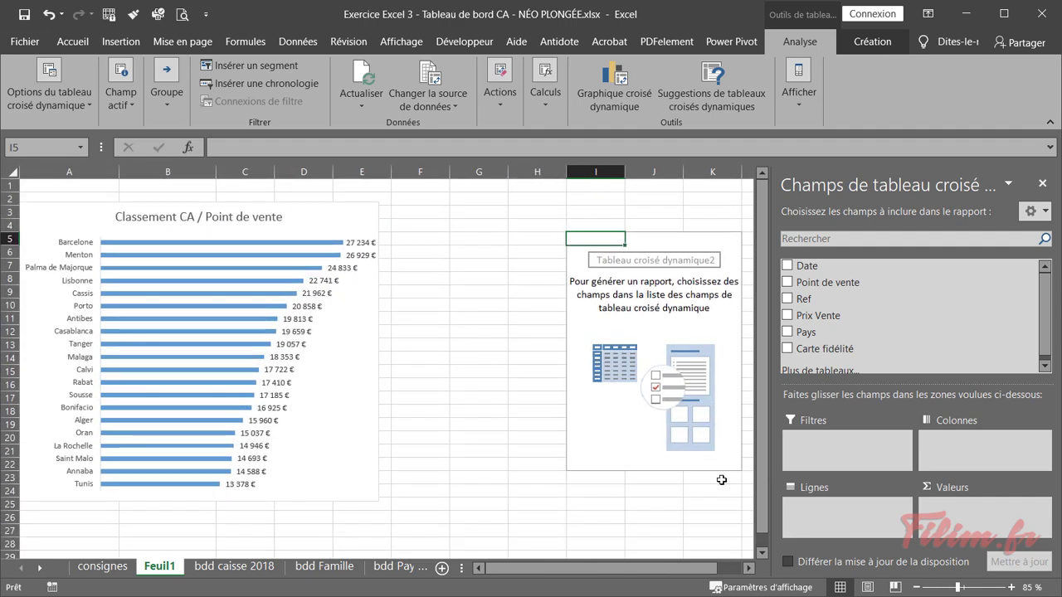
{"action": "left_click", "coordinate": [743, 569]}
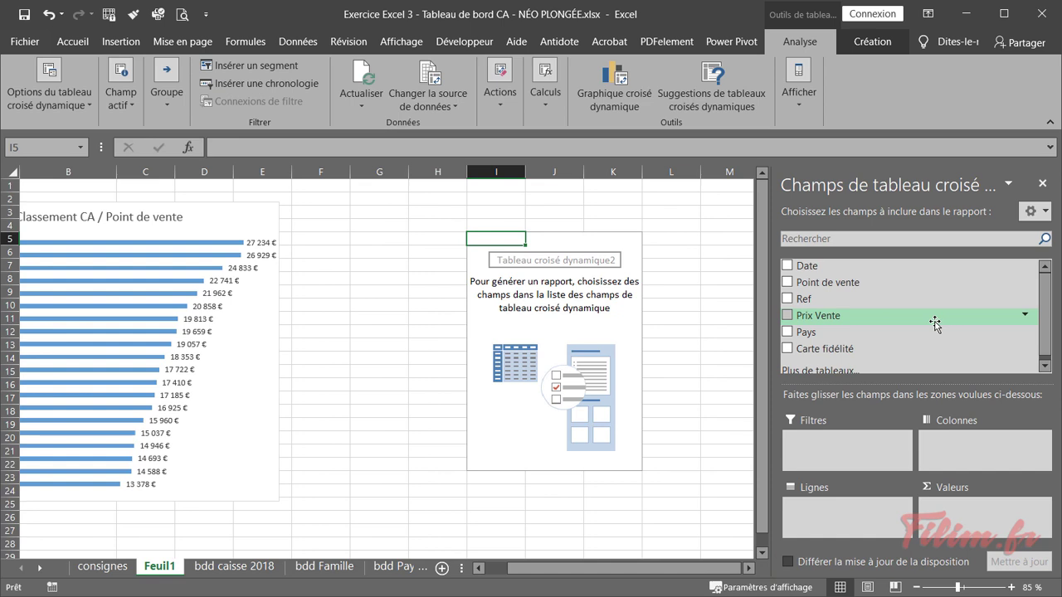
{"action": "left_click_drag", "start_coordinate": [820, 315], "coordinate": [965, 513]}
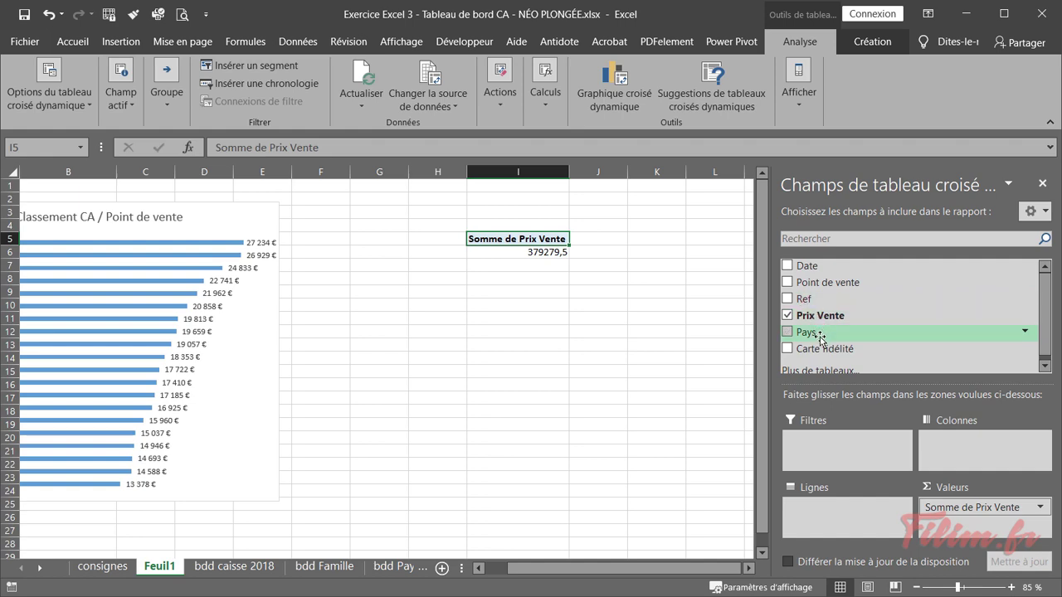
- Refresh the Feuil1 pivot table to include the new Famille column from bdd caisse 2018, and add Famille to its rows
{"action": "left_click", "coordinate": [234, 567]}
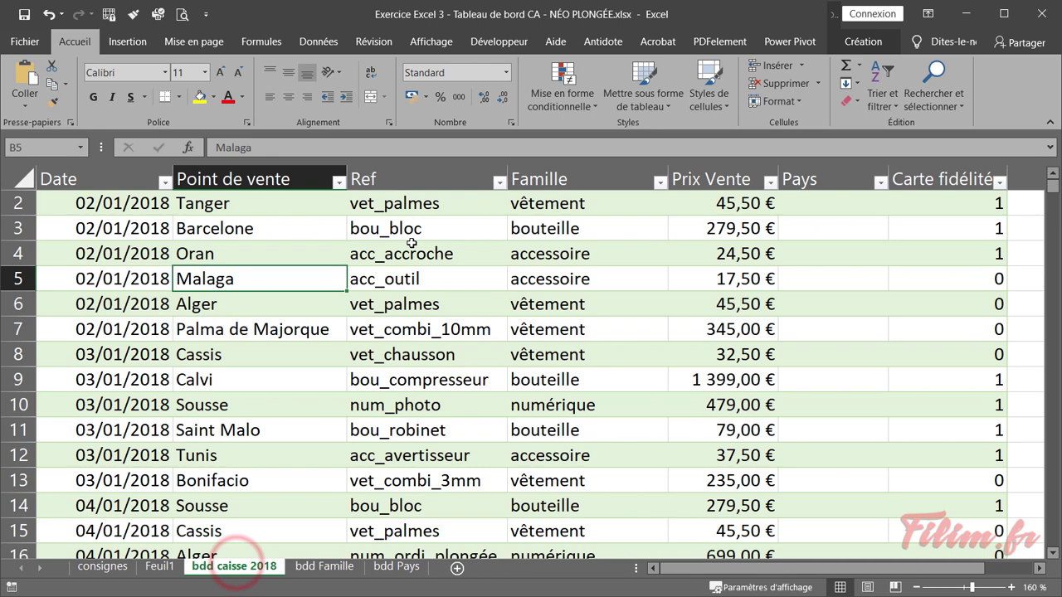
{"action": "left_click", "coordinate": [533, 219]}
{"action": "scroll", "coordinate": [534, 220], "scroll_direction": "up", "scroll_amount": 1}
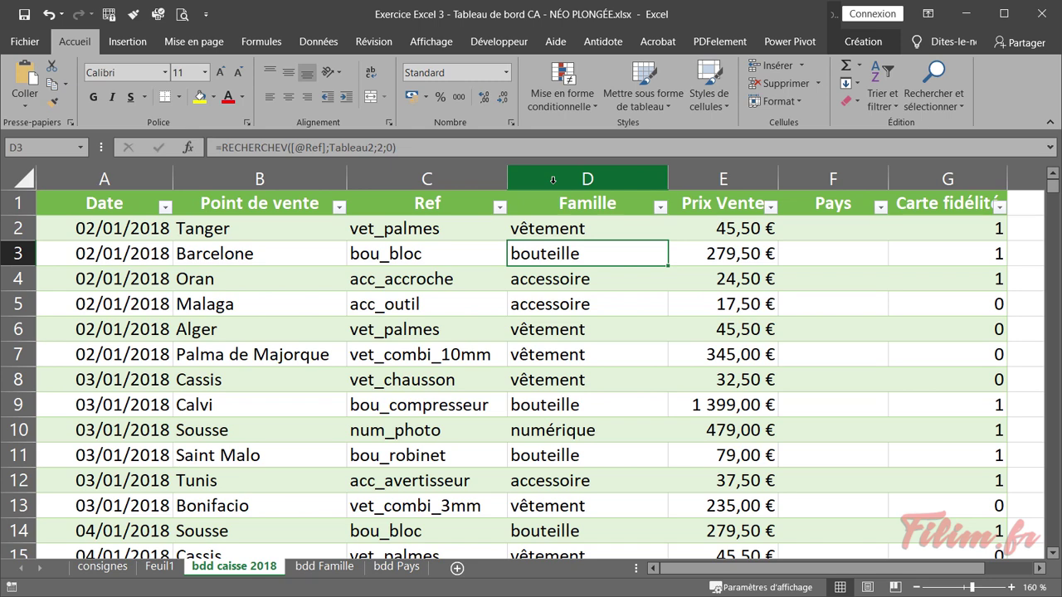
{"action": "left_click", "coordinate": [158, 566]}
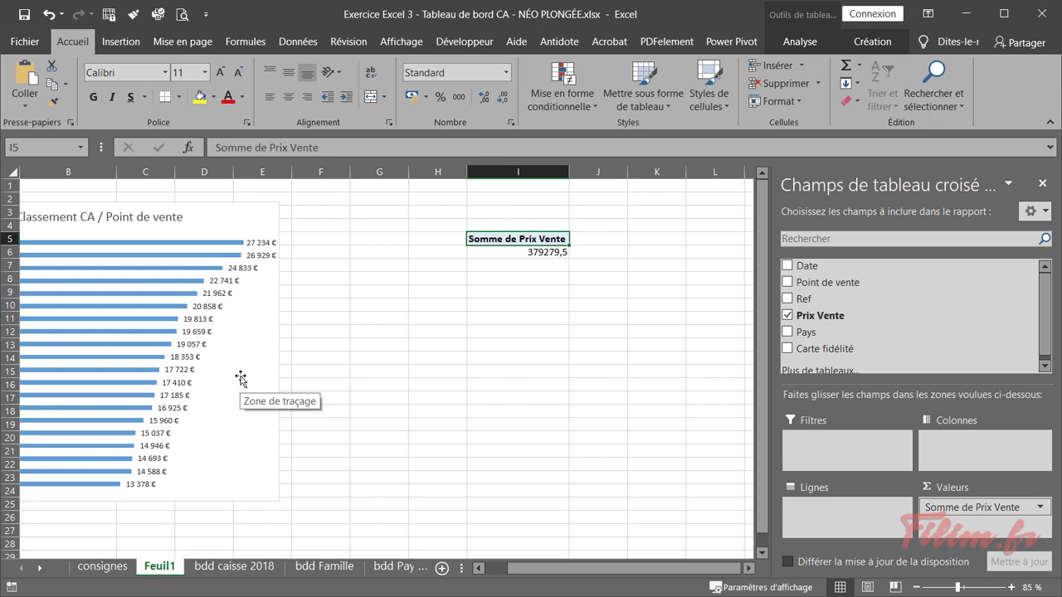
{"action": "right_click", "coordinate": [521, 239]}
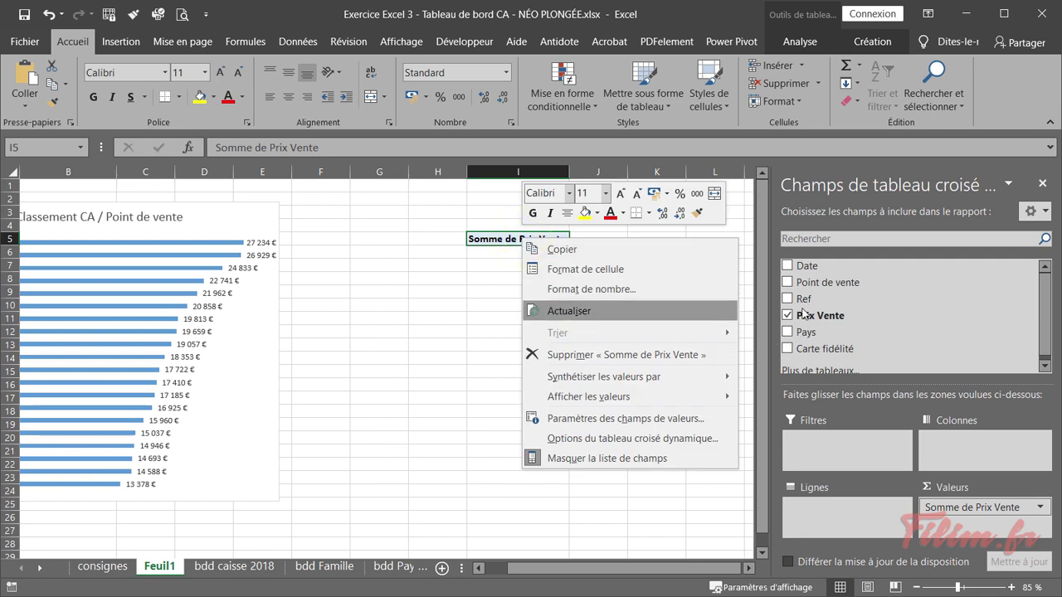
{"action": "left_click", "coordinate": [635, 311]}
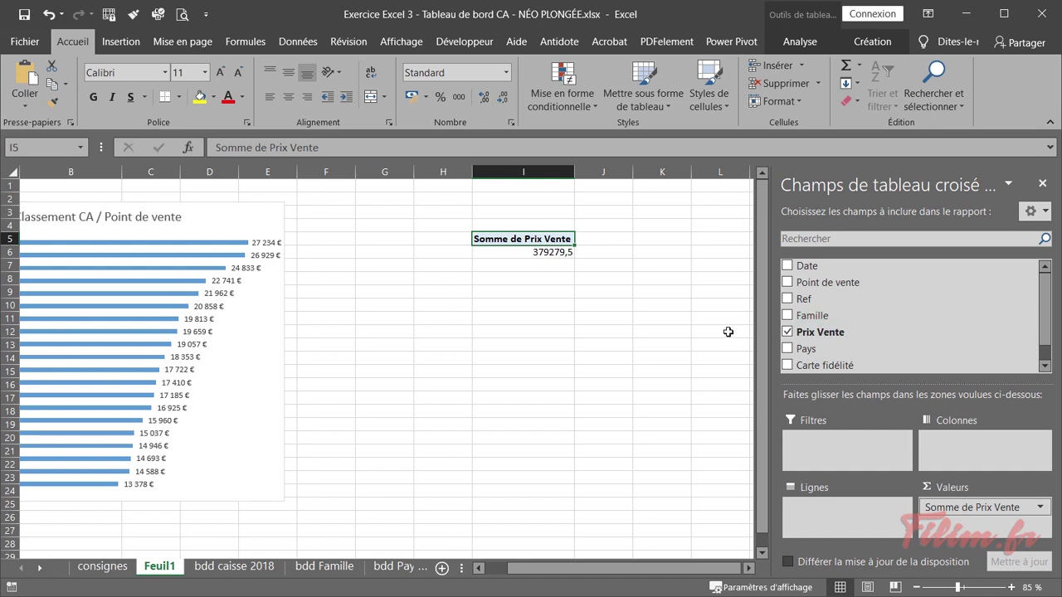
{"action": "left_click_drag", "start_coordinate": [813, 316], "coordinate": [841, 508]}
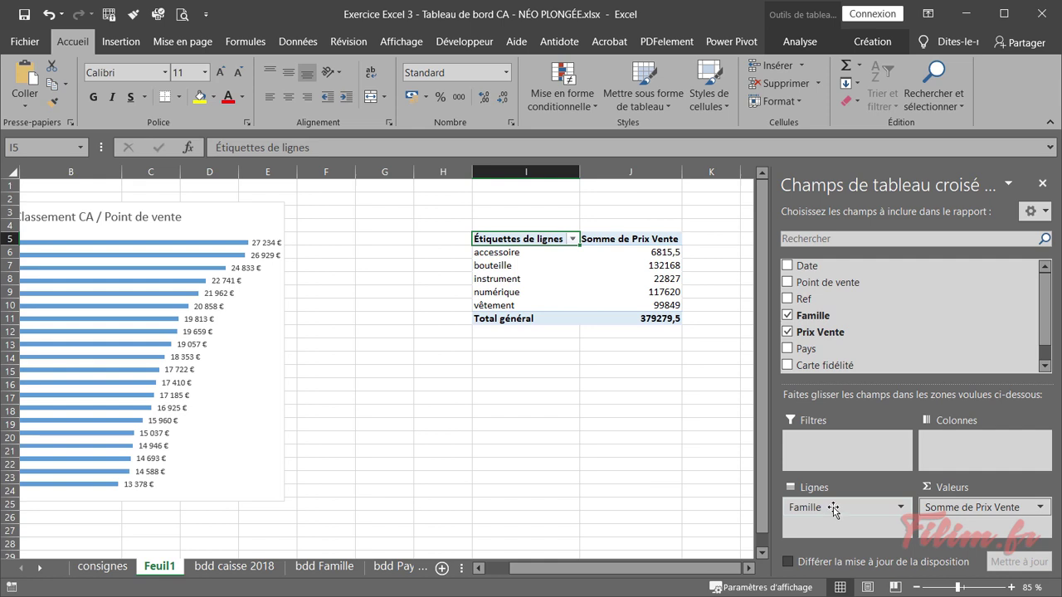
- Insert a doughnut chart based on the pivot table of Prix Vente by Famille
{"action": "left_click", "coordinate": [522, 282]}
{"action": "left_click", "coordinate": [527, 280]}
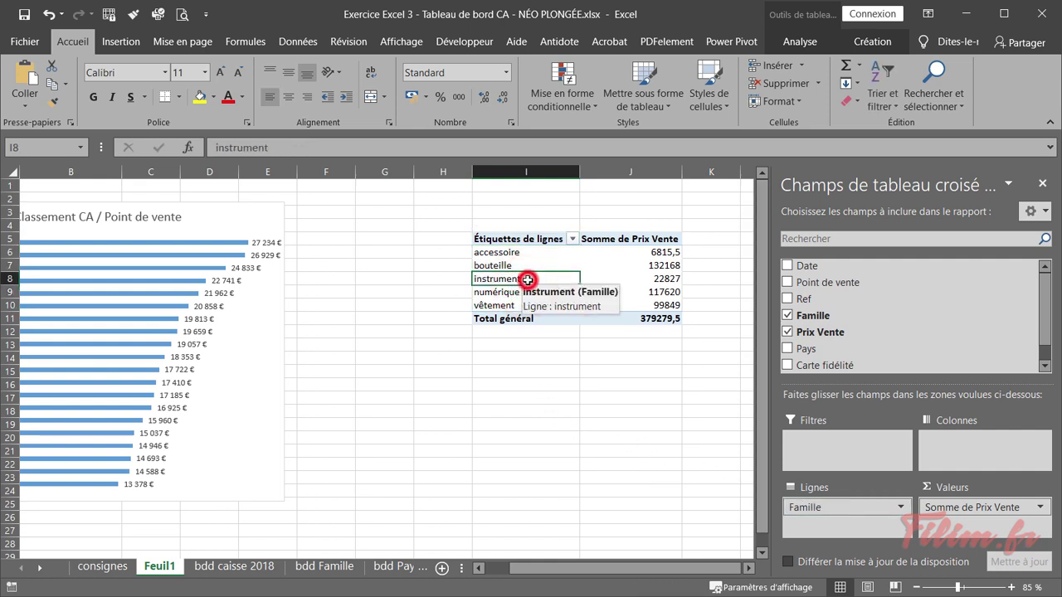
{"action": "left_click", "coordinate": [120, 41]}
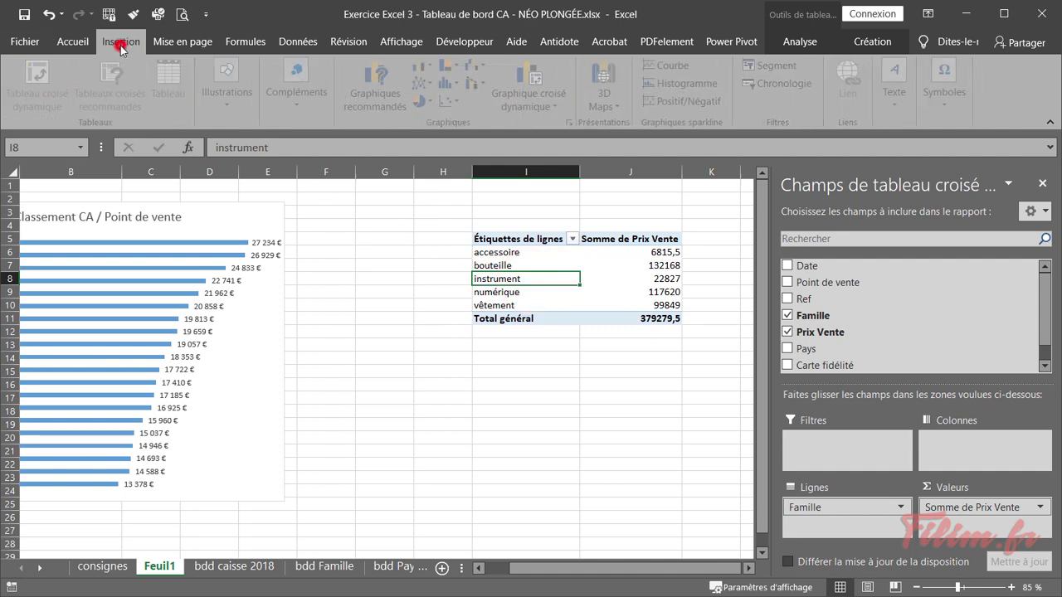
{"action": "left_click", "coordinate": [423, 100]}
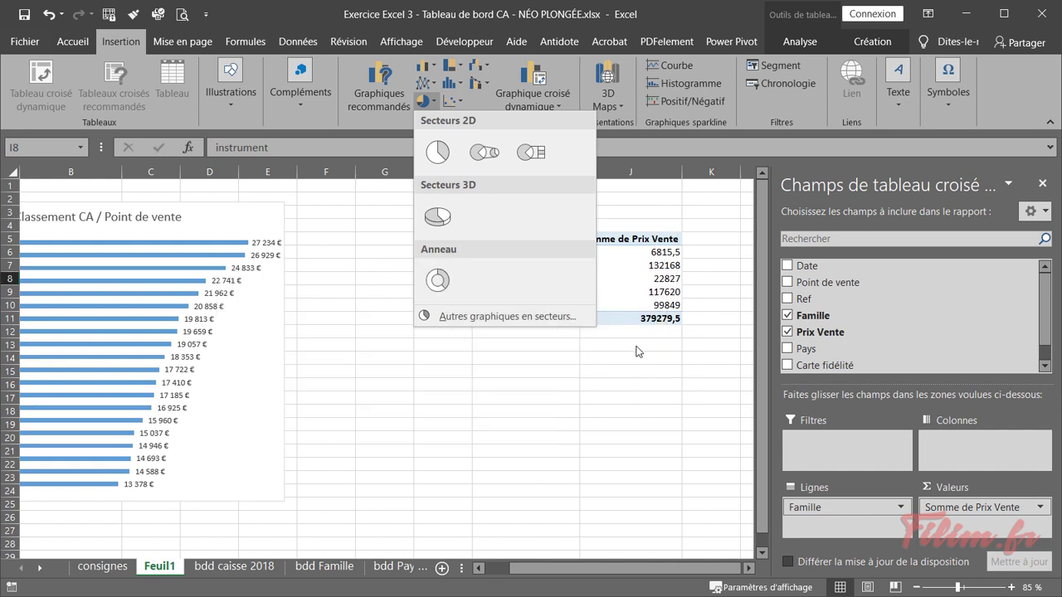
{"action": "left_click", "coordinate": [636, 258]}
{"action": "left_click_drag", "start_coordinate": [635, 264], "coordinate": [632, 281]}
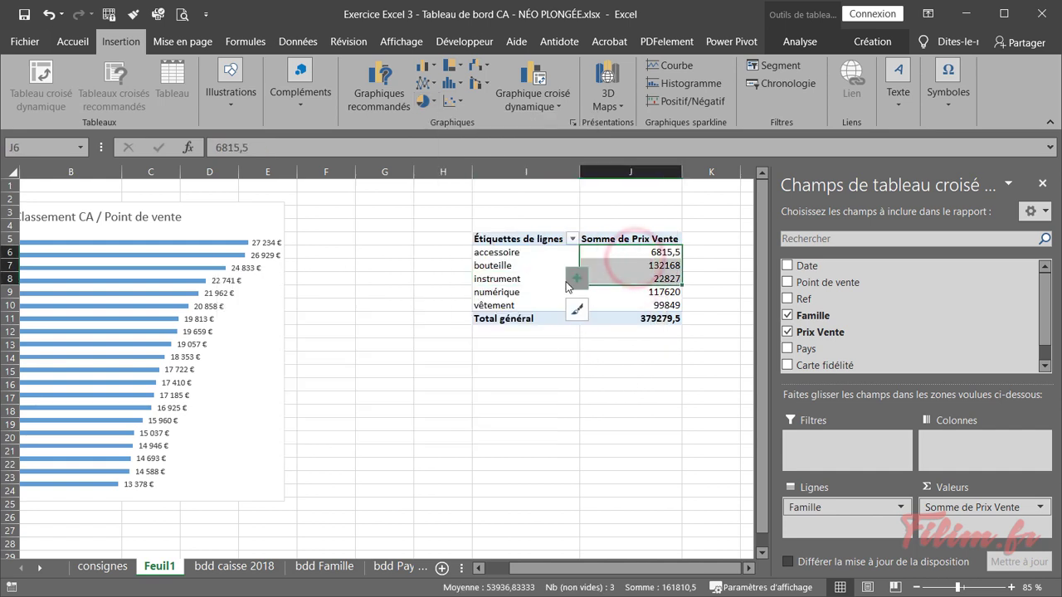
{"action": "left_click", "coordinate": [528, 264]}
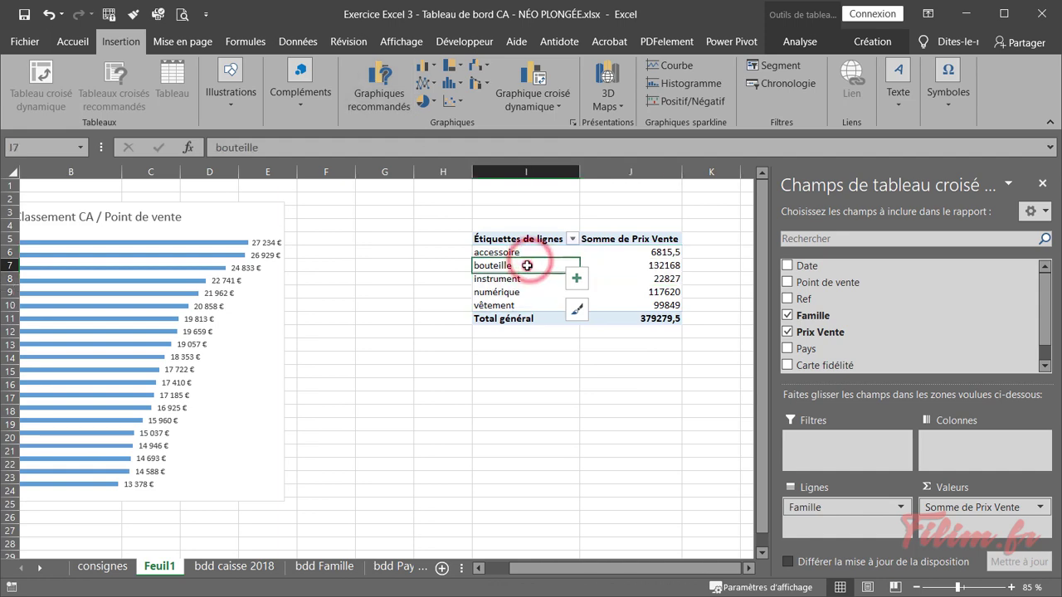
{"action": "left_click", "coordinate": [429, 103]}
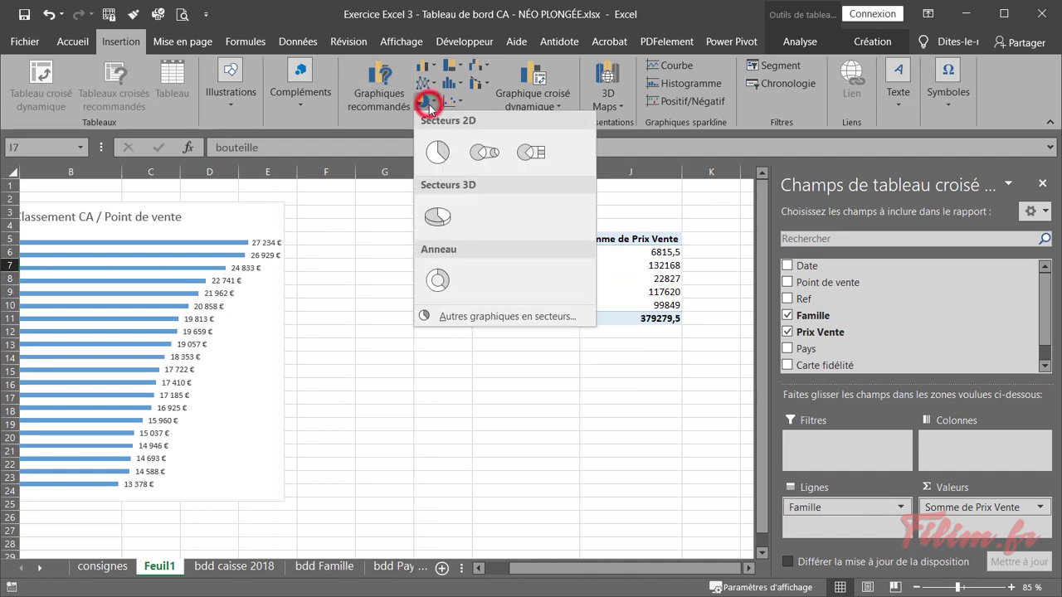
{"action": "left_click", "coordinate": [430, 282]}
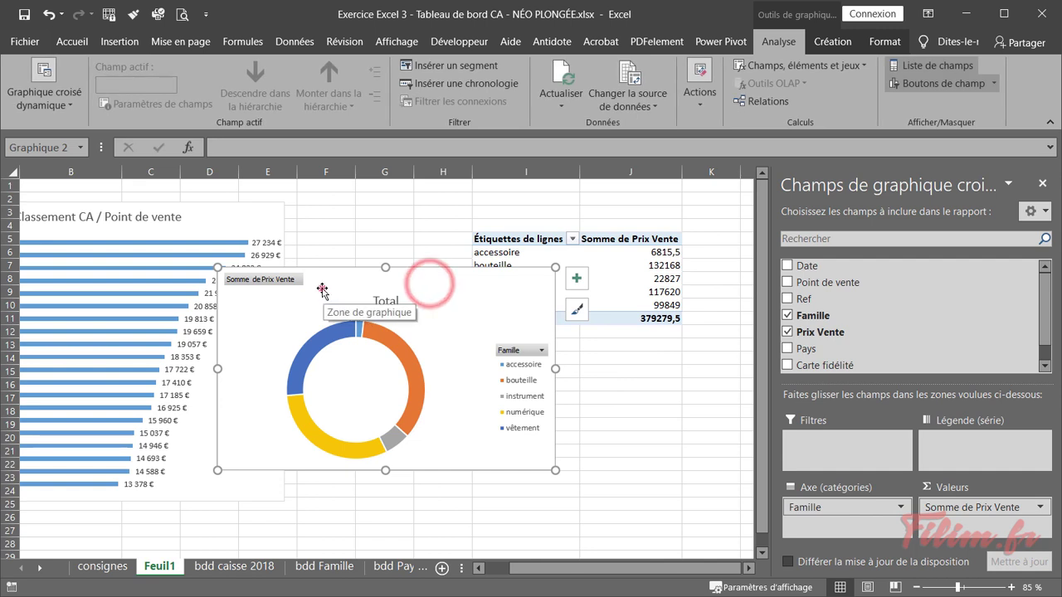
- Move the doughnut chart beside the Classement CA chart, enlarge it over the pivot table, and title it Répartition du CA
{"action": "left_click_drag", "start_coordinate": [320, 290], "coordinate": [419, 228]}
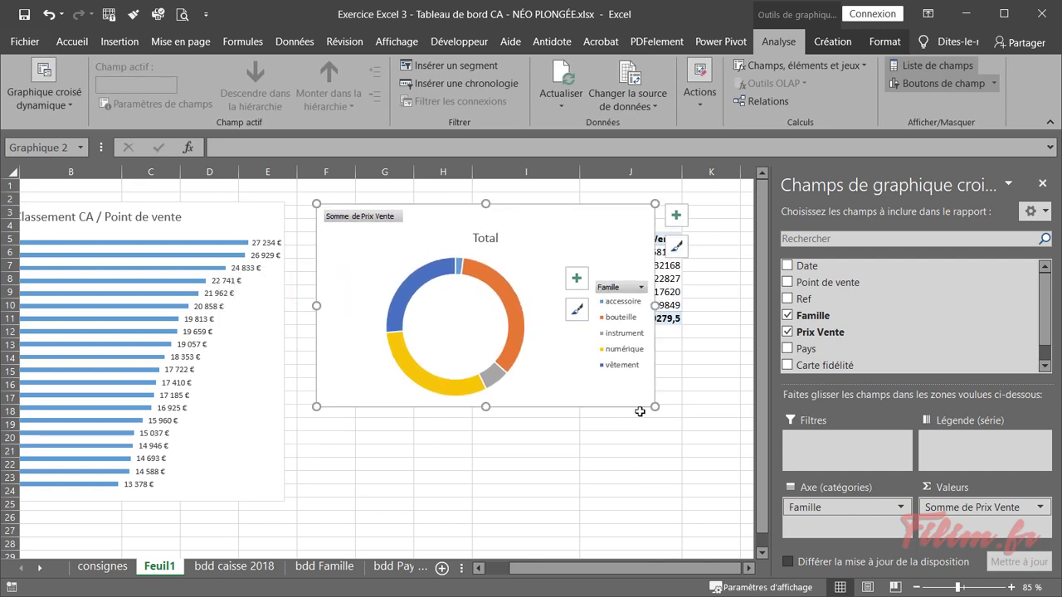
{"action": "left_click_drag", "start_coordinate": [655, 408], "coordinate": [701, 479]}
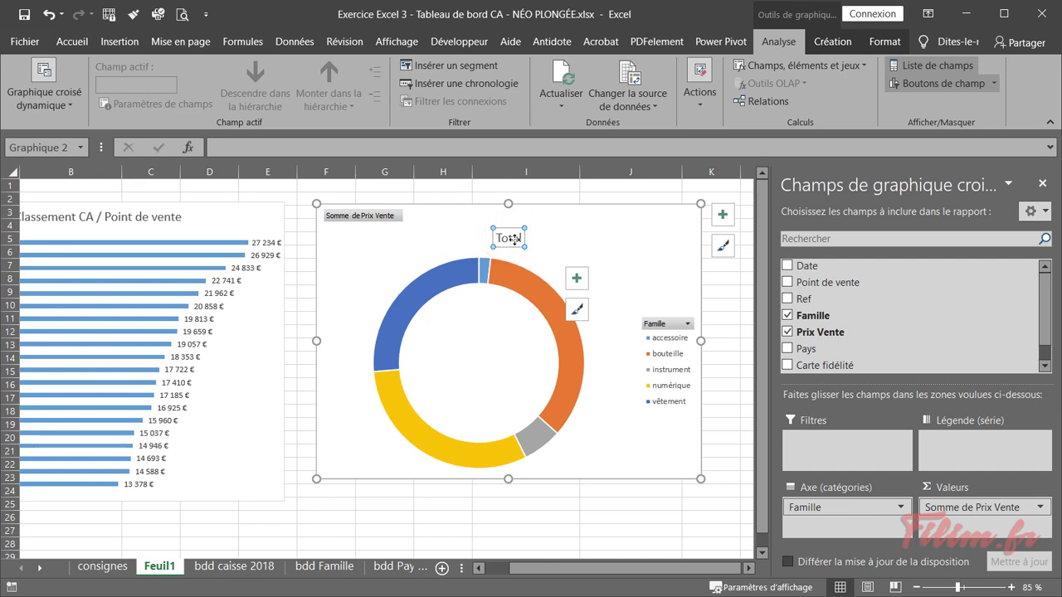
{"action": "type", "text": "Répartition du CA"}
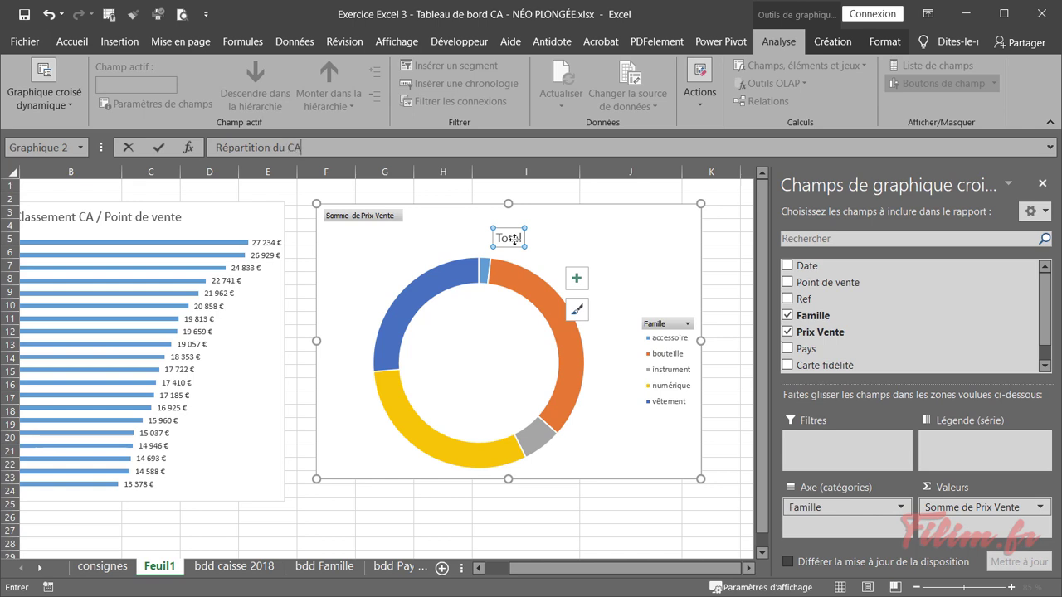
{"action": "key", "text": "Return"}
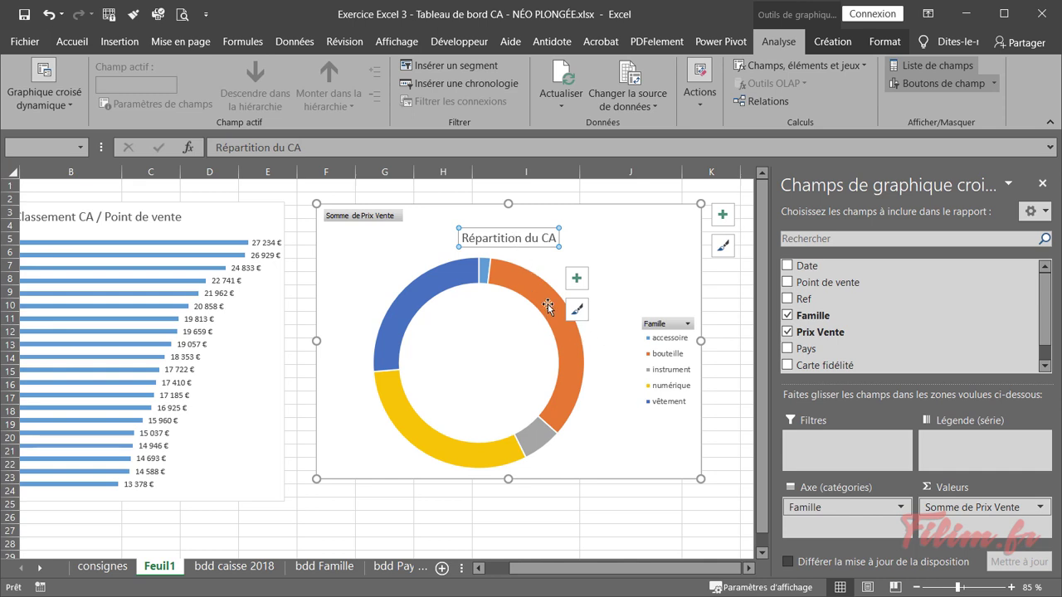
- Shorten the bar chart's title to Classement CA by removing the point de vente part
{"action": "left_click_drag", "start_coordinate": [573, 569], "coordinate": [549, 569]}
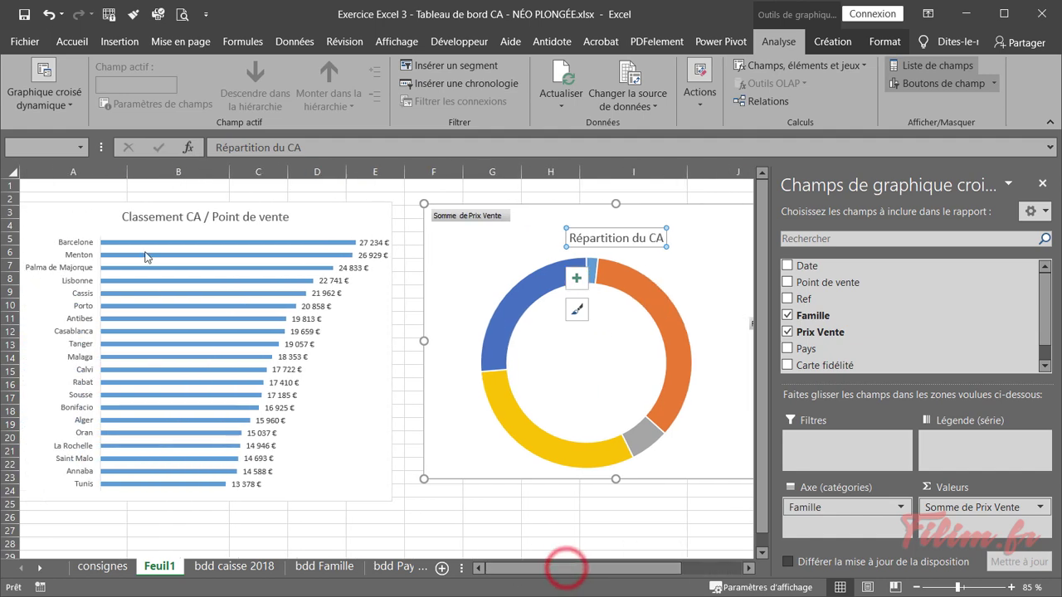
{"action": "left_click", "coordinate": [238, 226]}
{"action": "left_click", "coordinate": [237, 225]}
{"action": "double_click", "coordinate": [220, 223]}
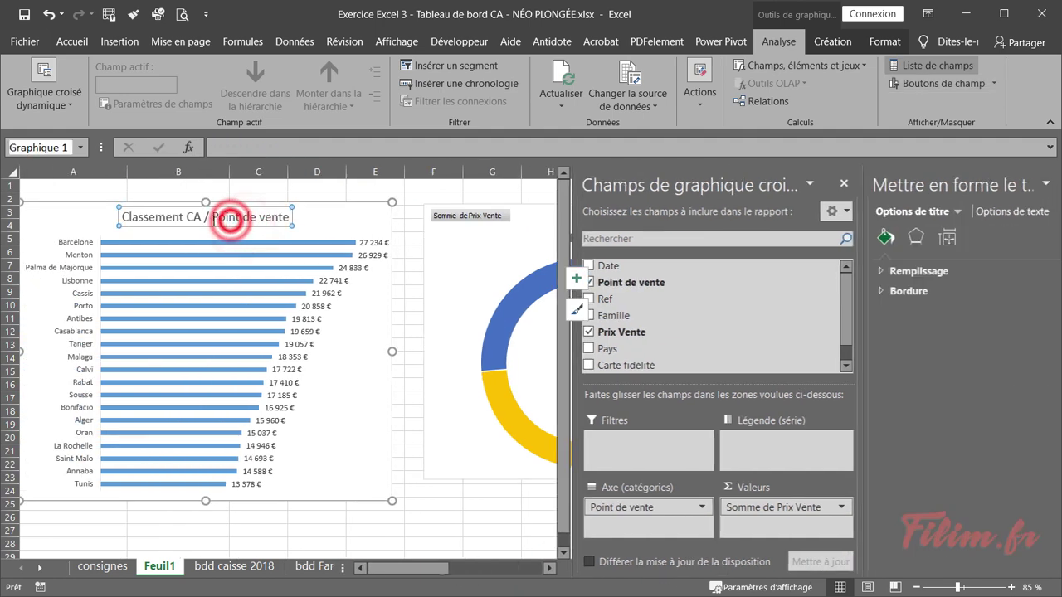
{"action": "left_click_drag", "start_coordinate": [211, 220], "coordinate": [290, 218]}
{"action": "key", "text": "Delete"}
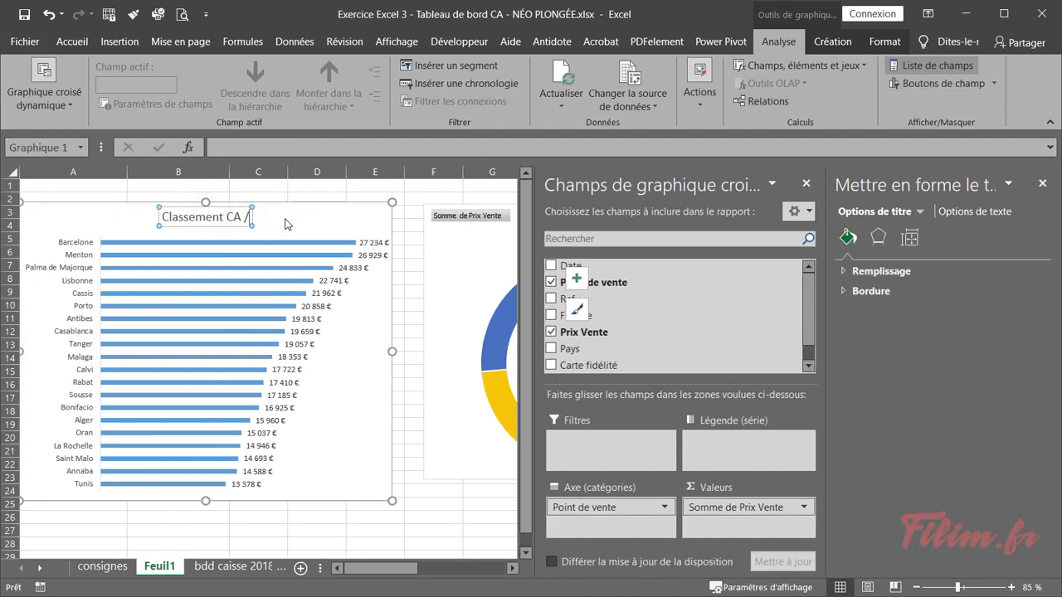
{"action": "key", "text": "Return"}
{"action": "key", "text": "BackSpace"}
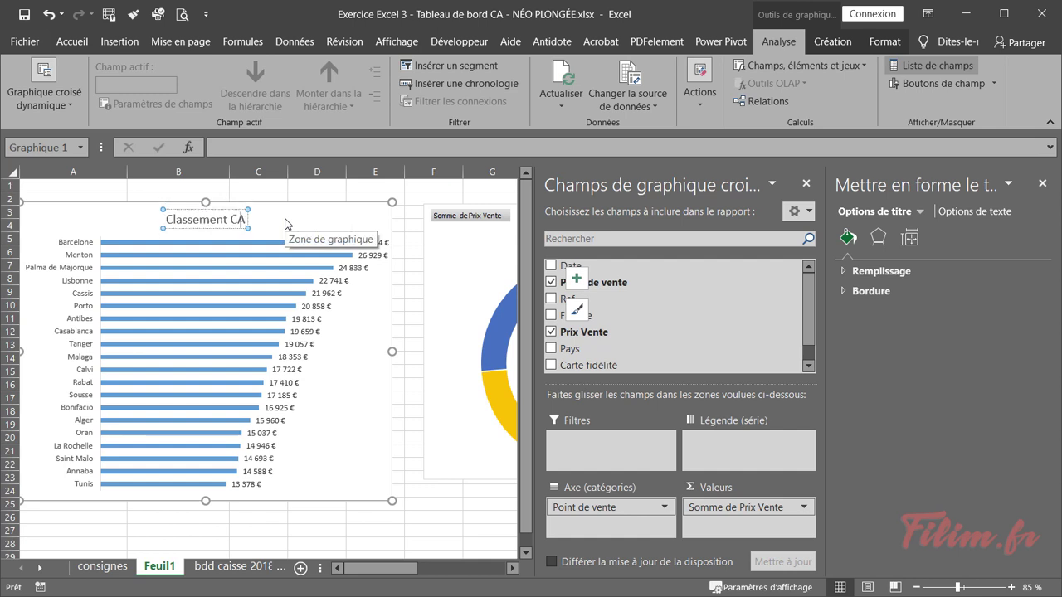
{"action": "left_click", "coordinate": [83, 268]}
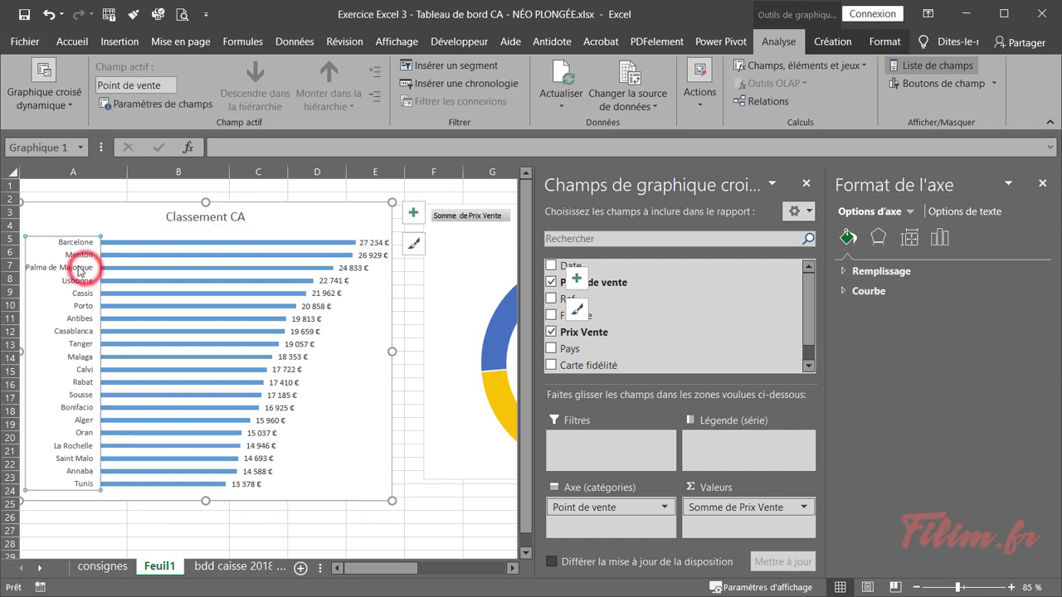
{"action": "left_click", "coordinate": [440, 538]}
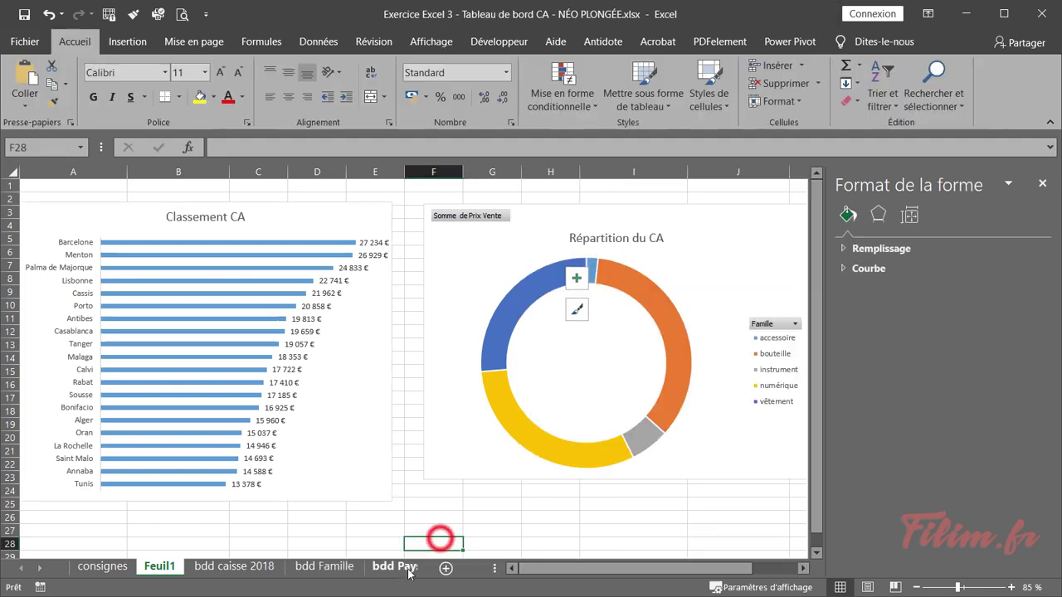
- Close the chart field and format panes, and delete the Famille legend from the Répartition du CA doughnut chart
{"action": "left_click", "coordinate": [803, 570]}
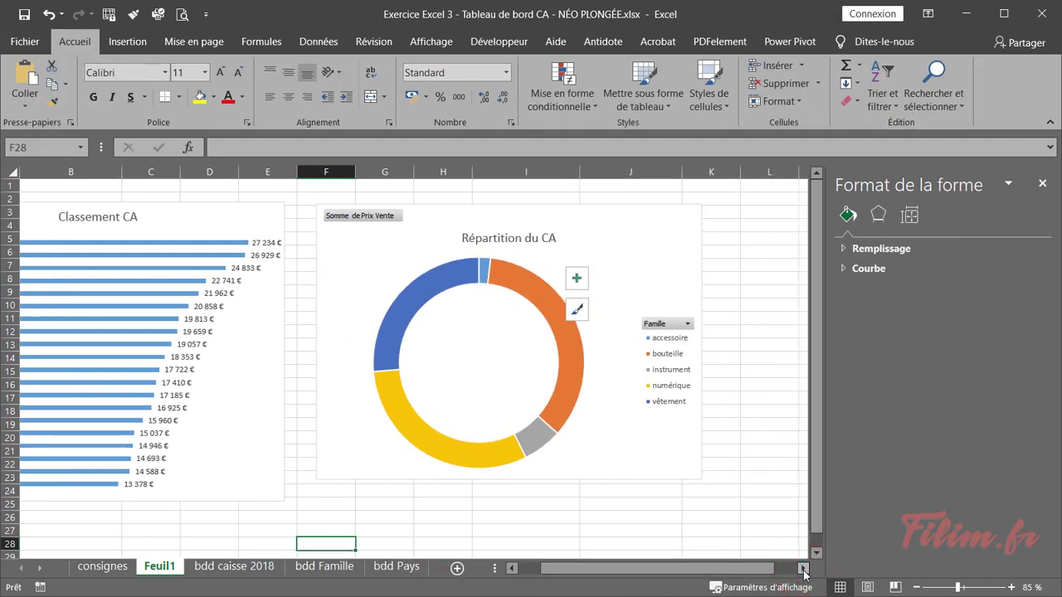
{"action": "mouse_move", "coordinate": [554, 300]}
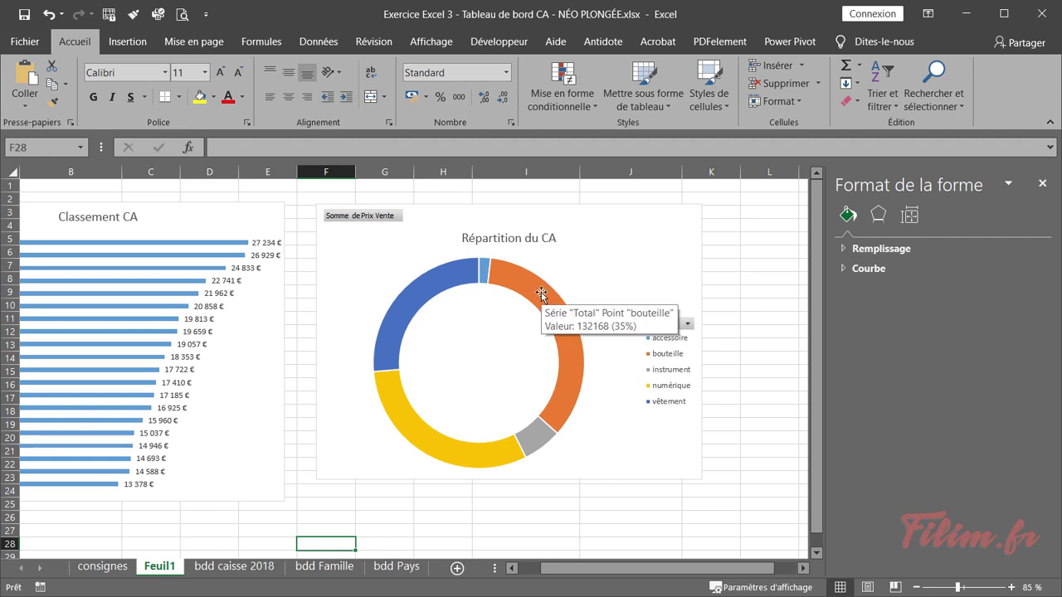
{"action": "left_click", "coordinate": [697, 360]}
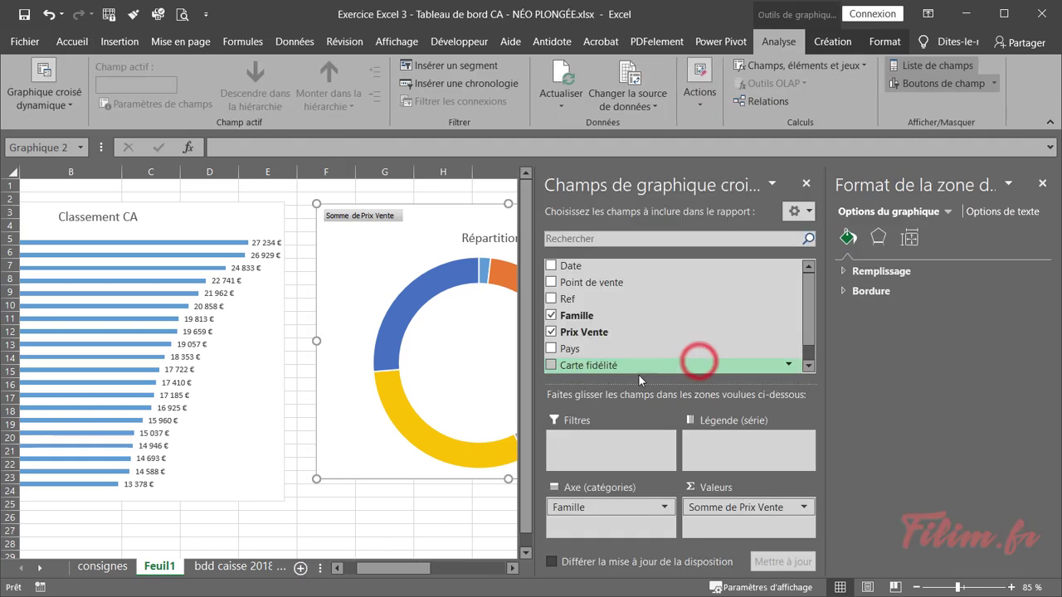
{"action": "left_click", "coordinate": [804, 185]}
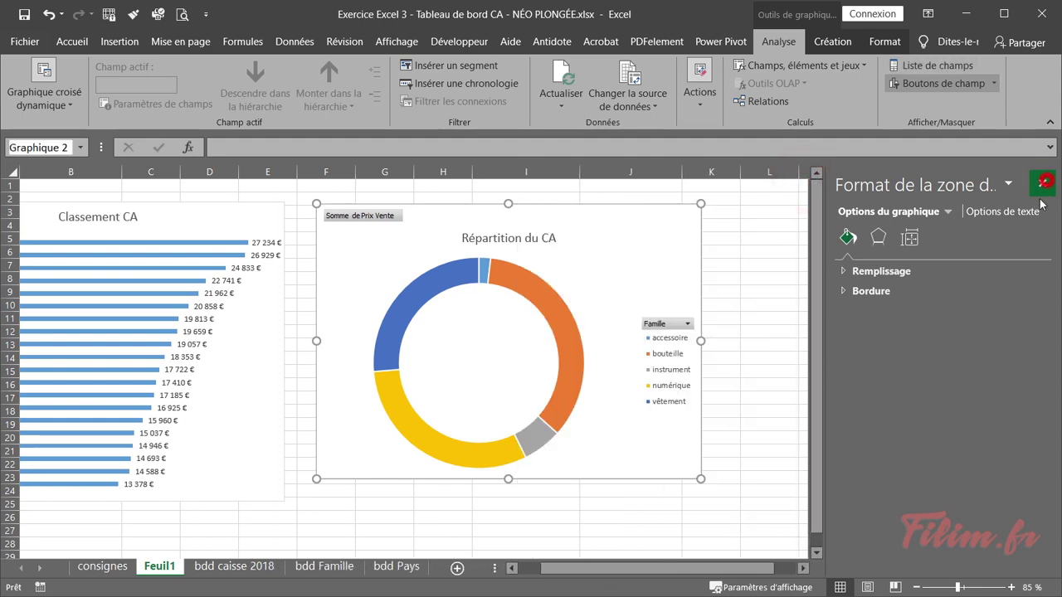
{"action": "left_click", "coordinate": [1043, 182]}
{"action": "left_click", "coordinate": [754, 332]}
{"action": "left_click", "coordinate": [685, 374]}
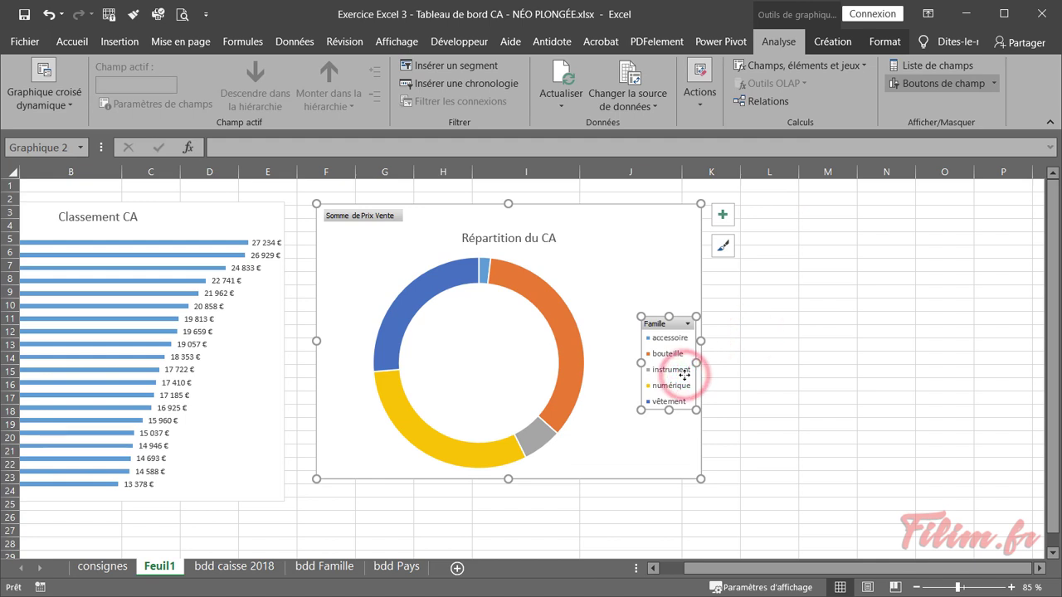
{"action": "key", "text": "Delete"}
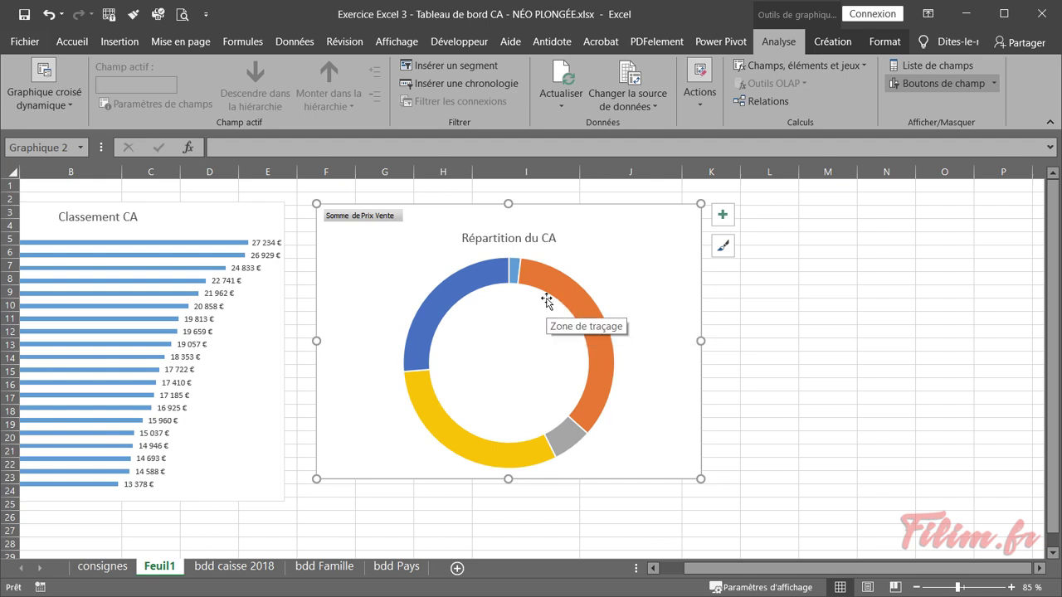
- Thicken the doughnut chart's ring by setting Épaisseur de l'anneau to 61 % in the series format options
{"action": "mouse_move", "coordinate": [553, 289]}
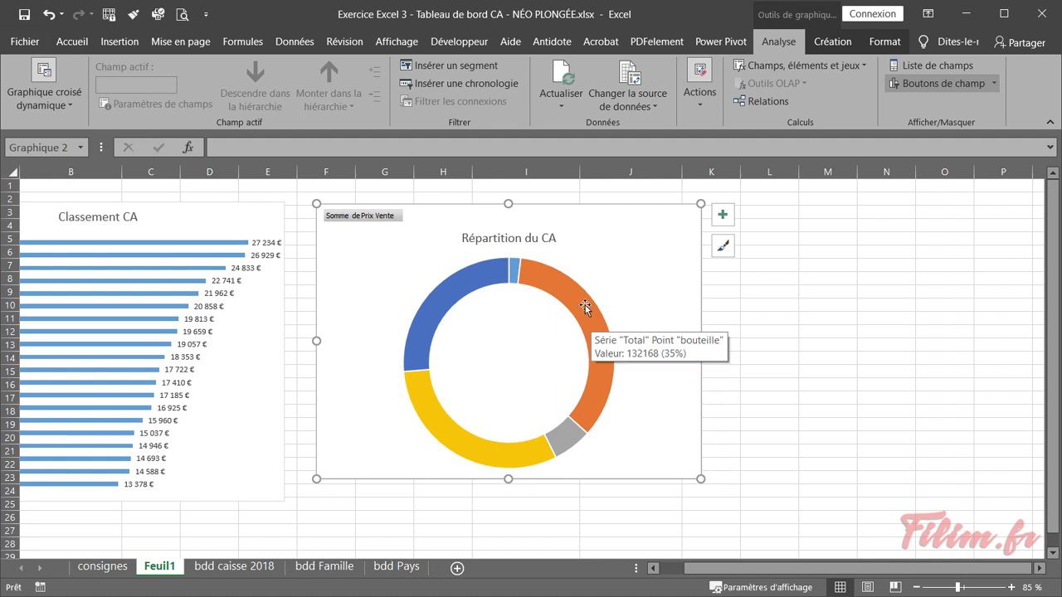
{"action": "right_click", "coordinate": [586, 307]}
{"action": "left_click", "coordinate": [646, 506]}
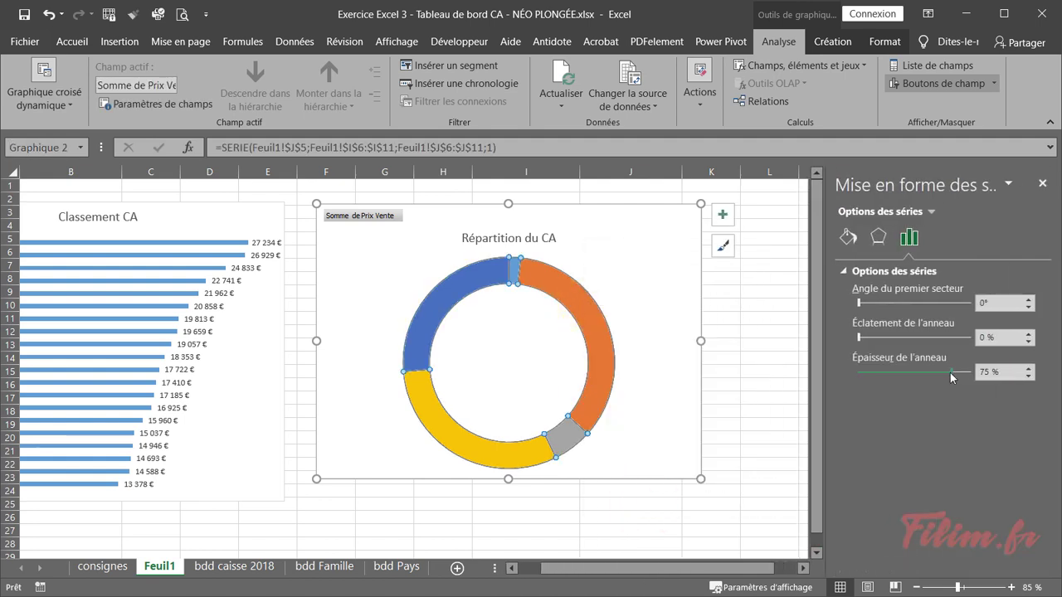
{"action": "left_click_drag", "start_coordinate": [944, 375], "coordinate": [938, 377]}
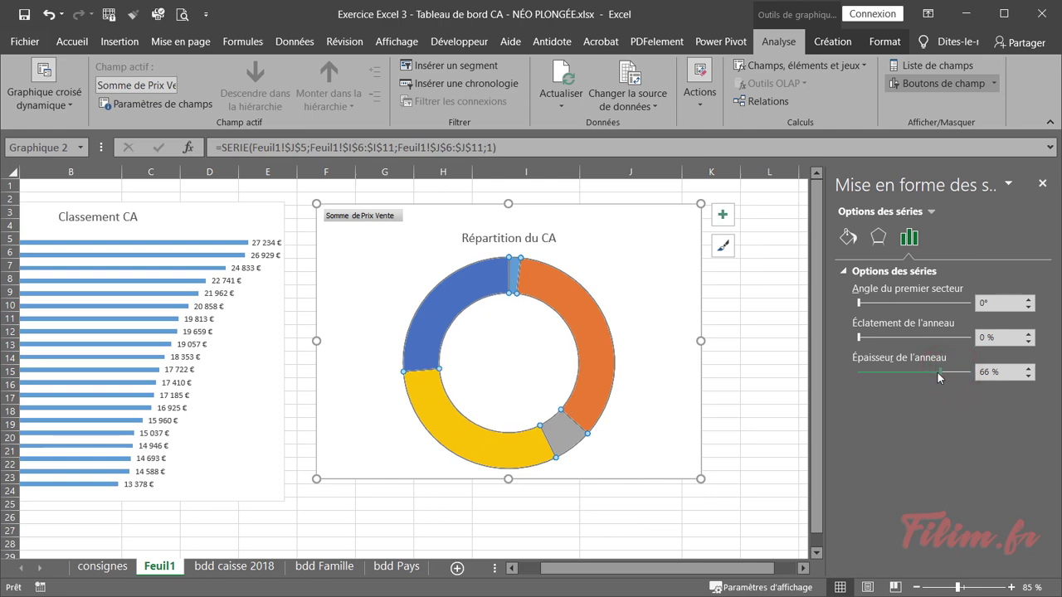
{"action": "left_click", "coordinate": [932, 374]}
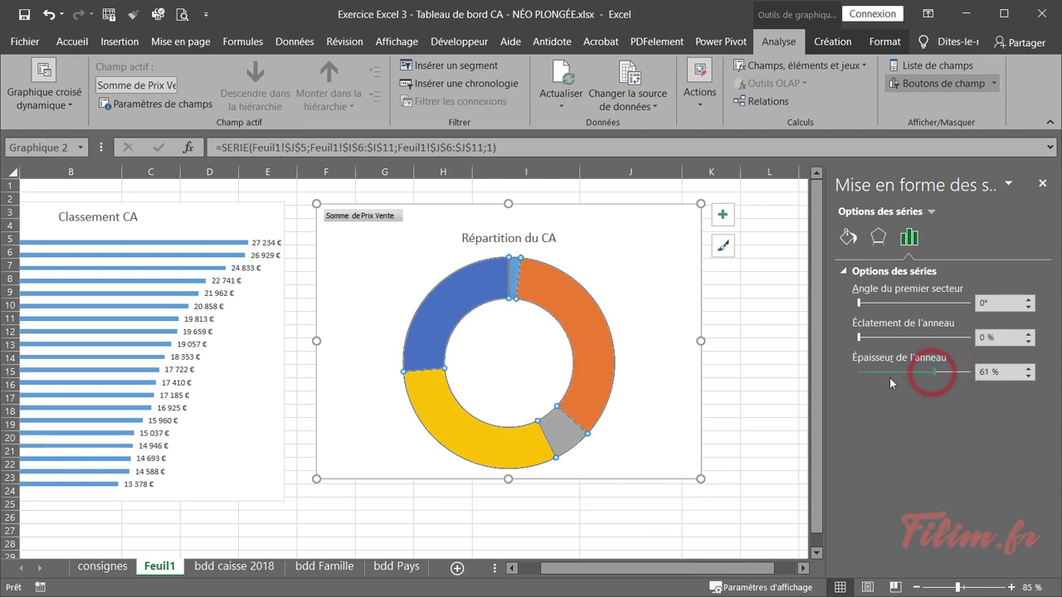
{"action": "left_click", "coordinate": [750, 311]}
- Try to add data labels to the doughnut chart with the Valeur content turned off
{"action": "left_click", "coordinate": [637, 294]}
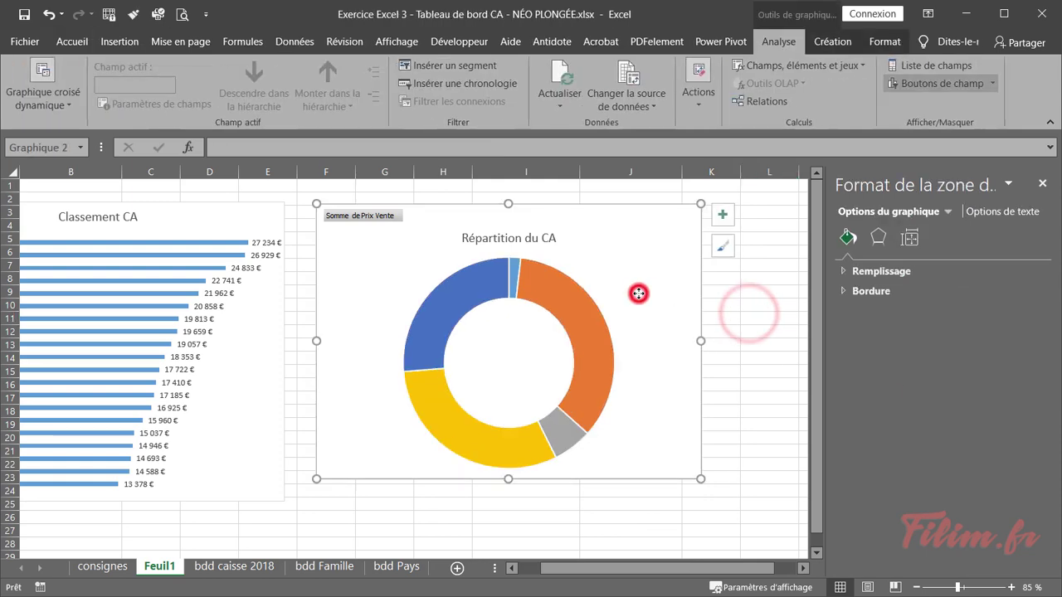
{"action": "left_click", "coordinate": [723, 215]}
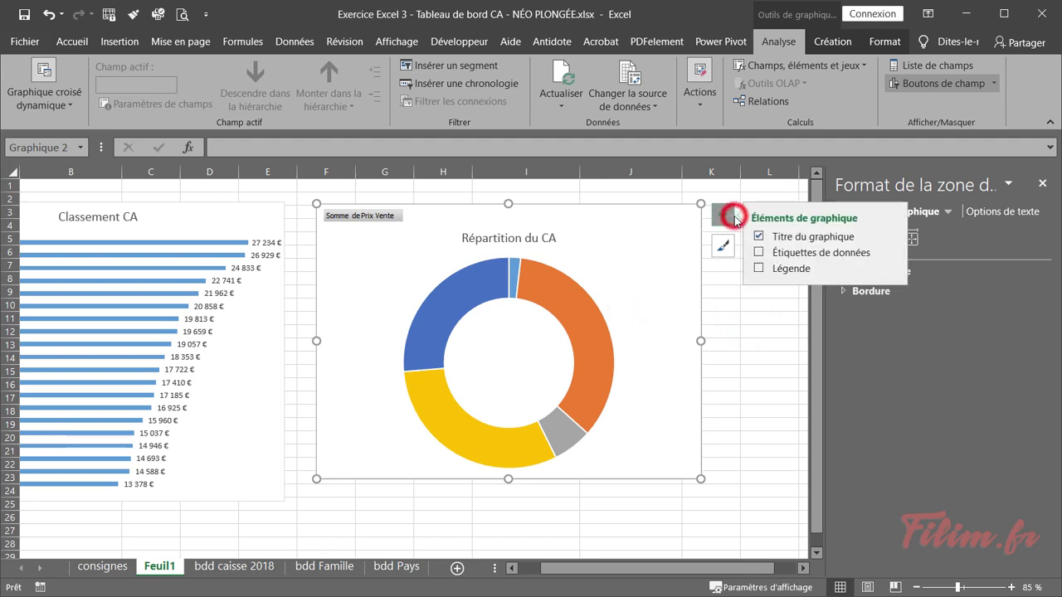
{"action": "left_click", "coordinate": [760, 254]}
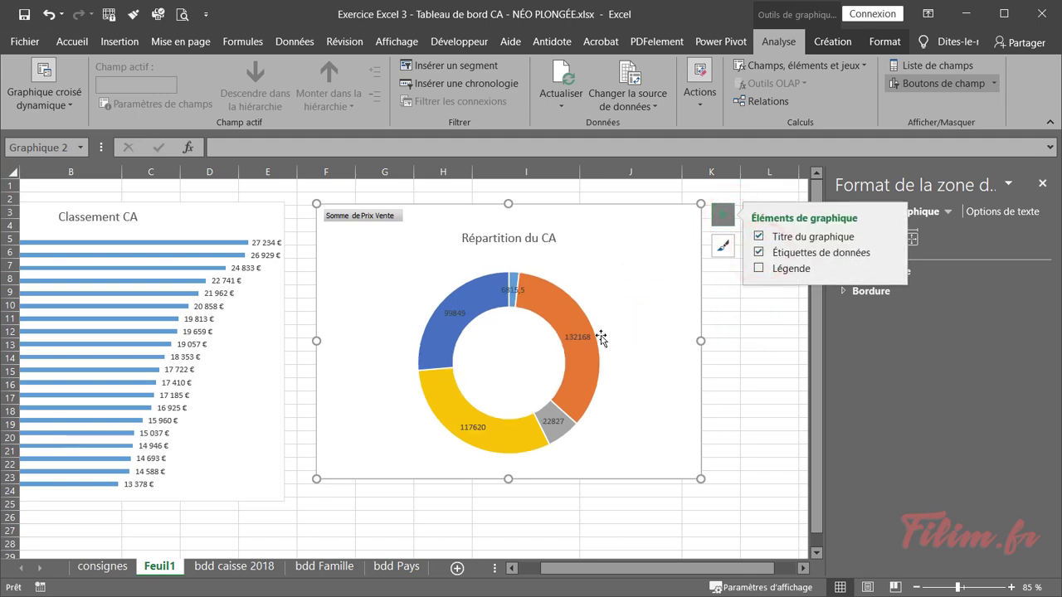
{"action": "left_click", "coordinate": [579, 342]}
{"action": "right_click", "coordinate": [578, 342]}
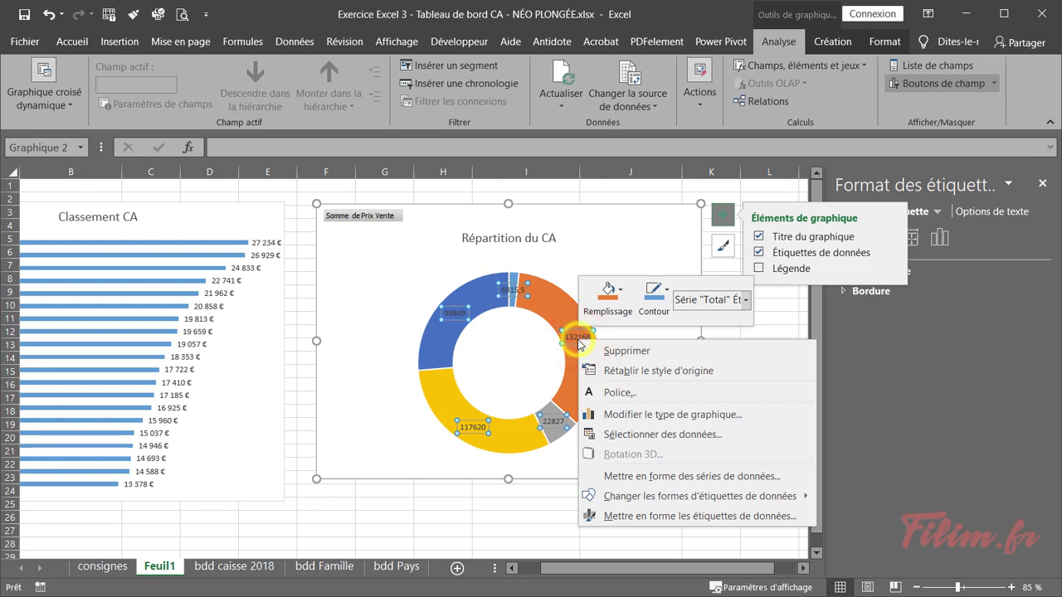
{"action": "left_click", "coordinate": [635, 521]}
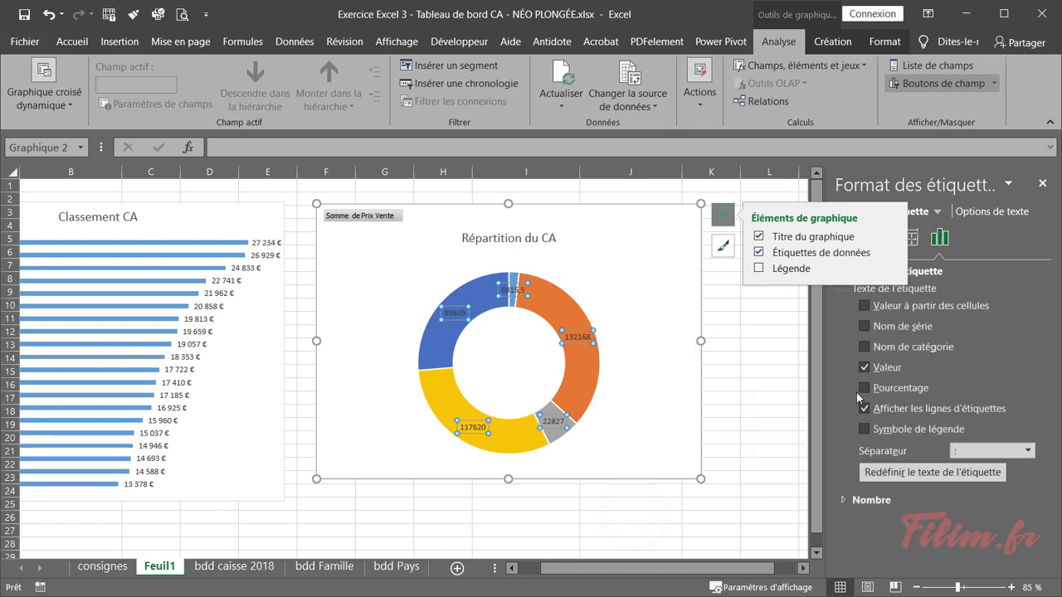
{"action": "left_click", "coordinate": [865, 368]}
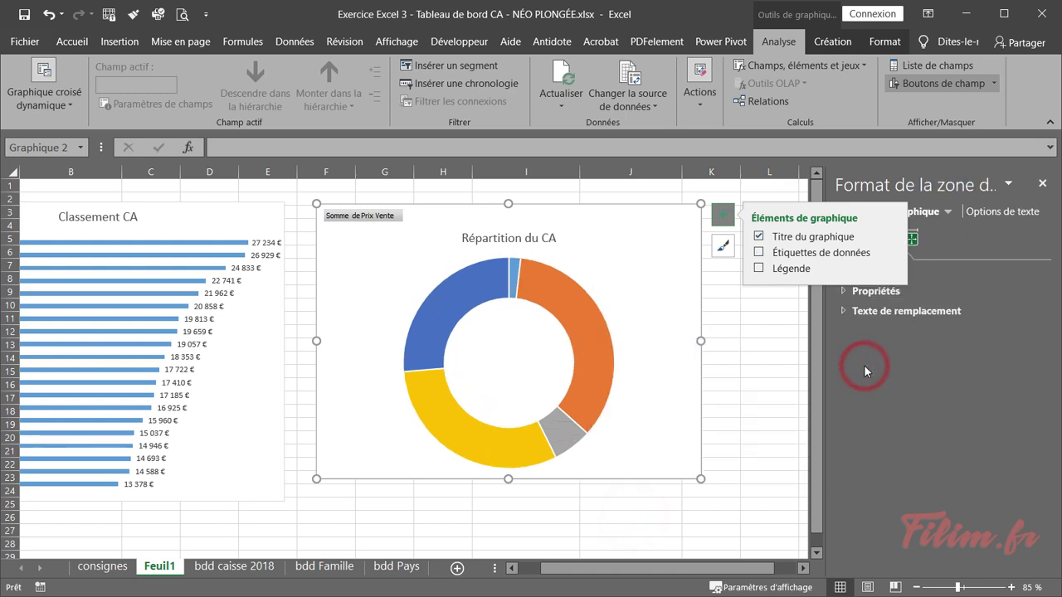
{"action": "left_click", "coordinate": [724, 219]}
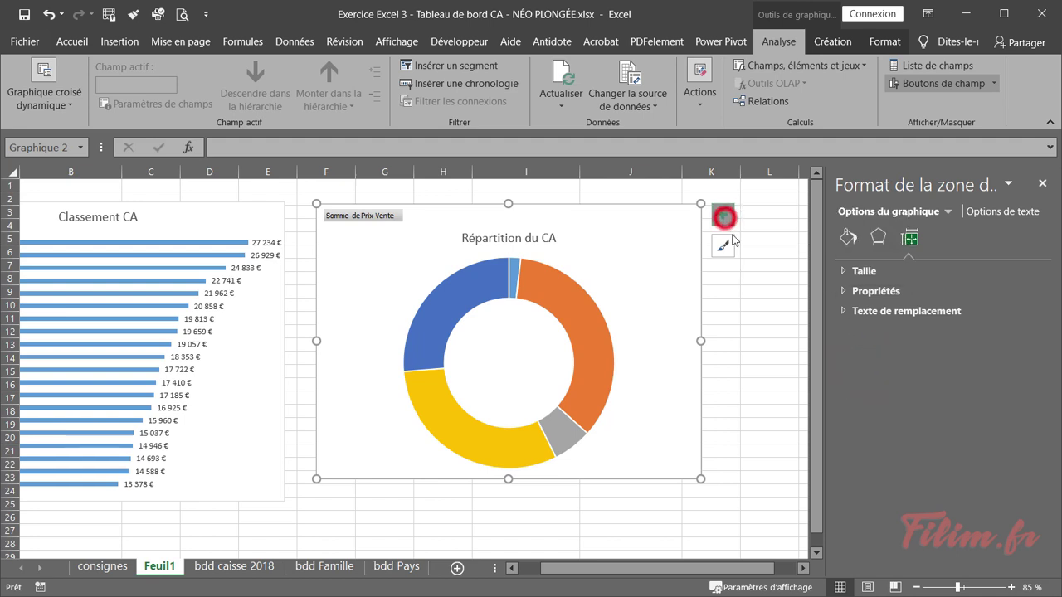
{"action": "left_click", "coordinate": [843, 312]}
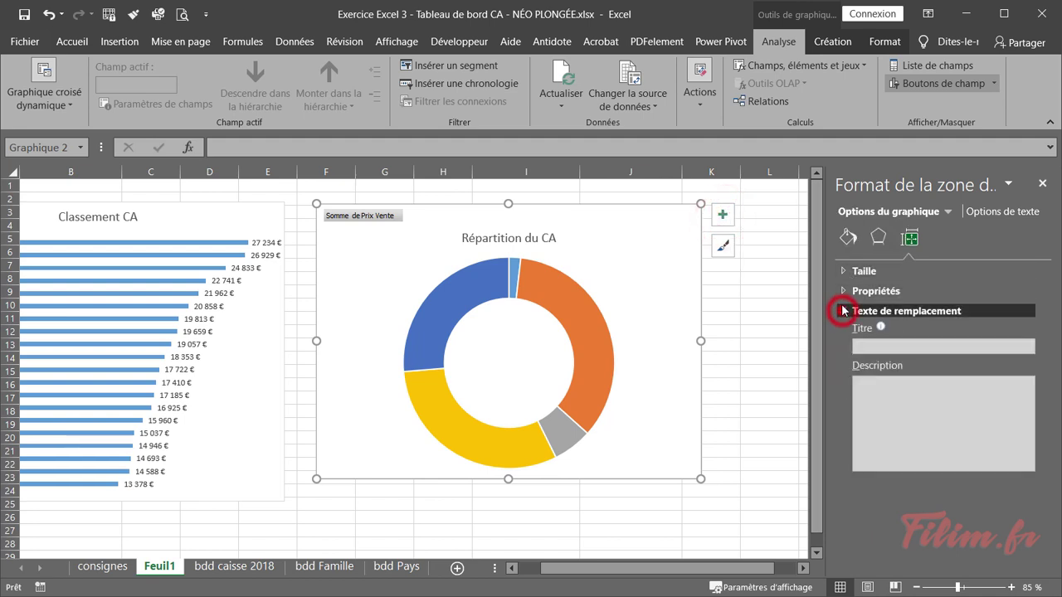
{"action": "left_click", "coordinate": [843, 312]}
{"action": "left_click", "coordinate": [844, 272]}
{"action": "left_click", "coordinate": [844, 272]}
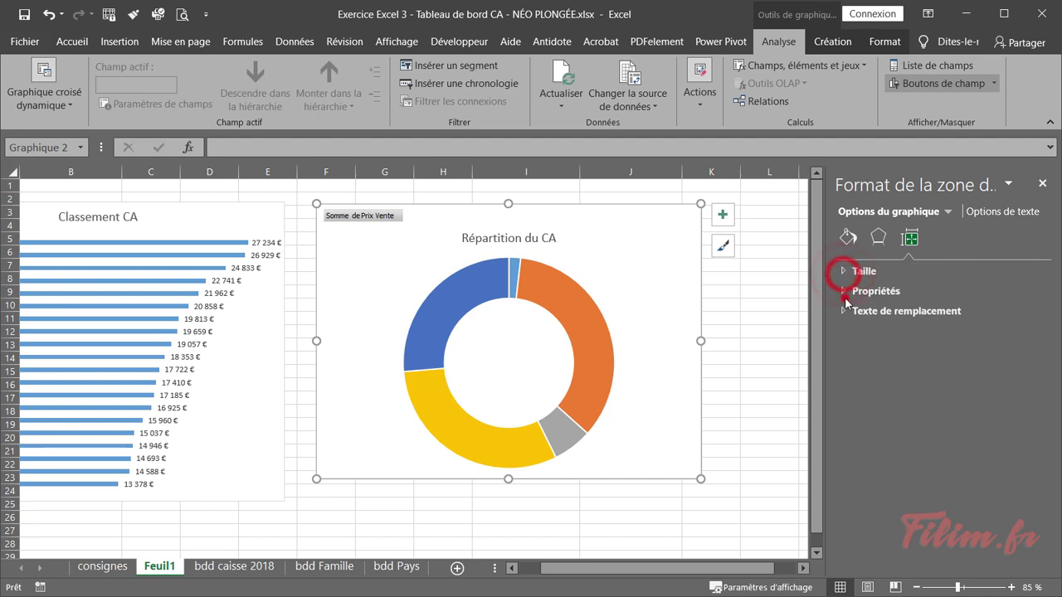
{"action": "left_click", "coordinate": [843, 290]}
{"action": "left_click", "coordinate": [843, 290]}
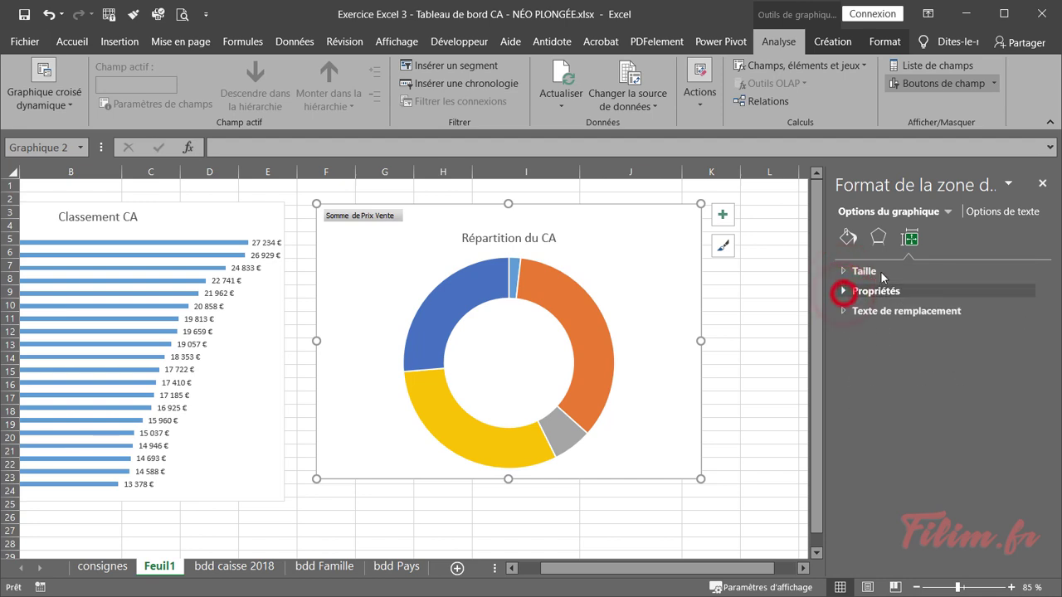
{"action": "left_click", "coordinate": [1000, 213]}
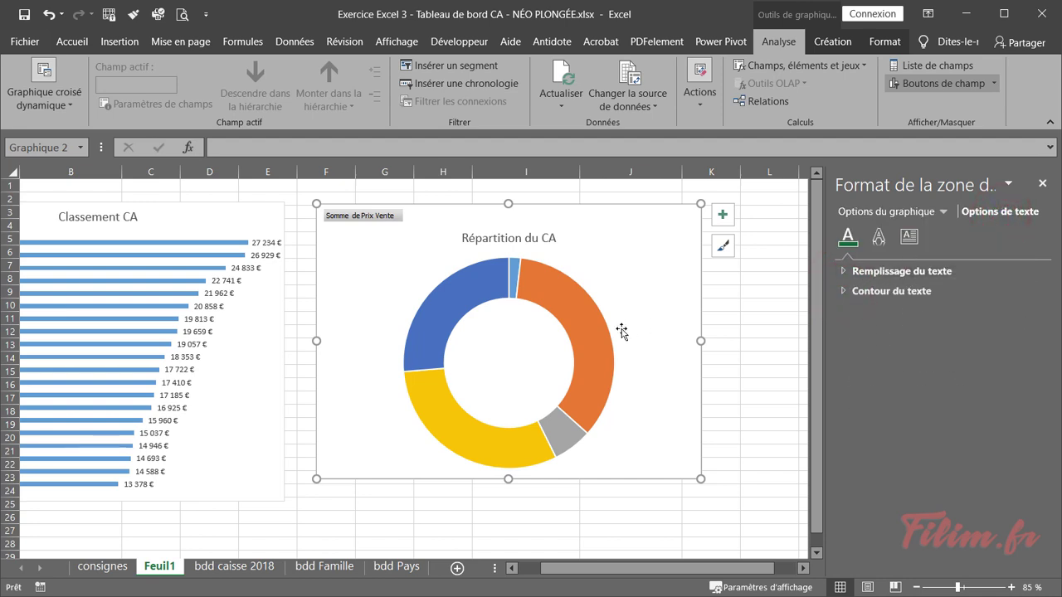
- Add data labels to the doughnut chart showing Nom de catégorie and Pourcentage instead of Valeur
{"action": "left_click", "coordinate": [723, 215]}
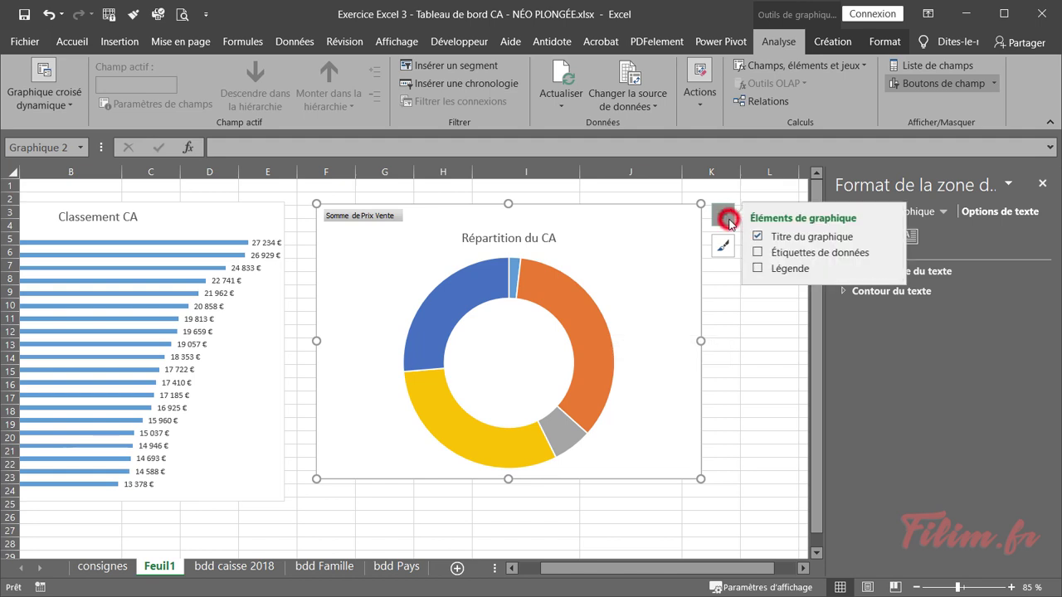
{"action": "left_click", "coordinate": [758, 252]}
{"action": "right_click", "coordinate": [578, 337]}
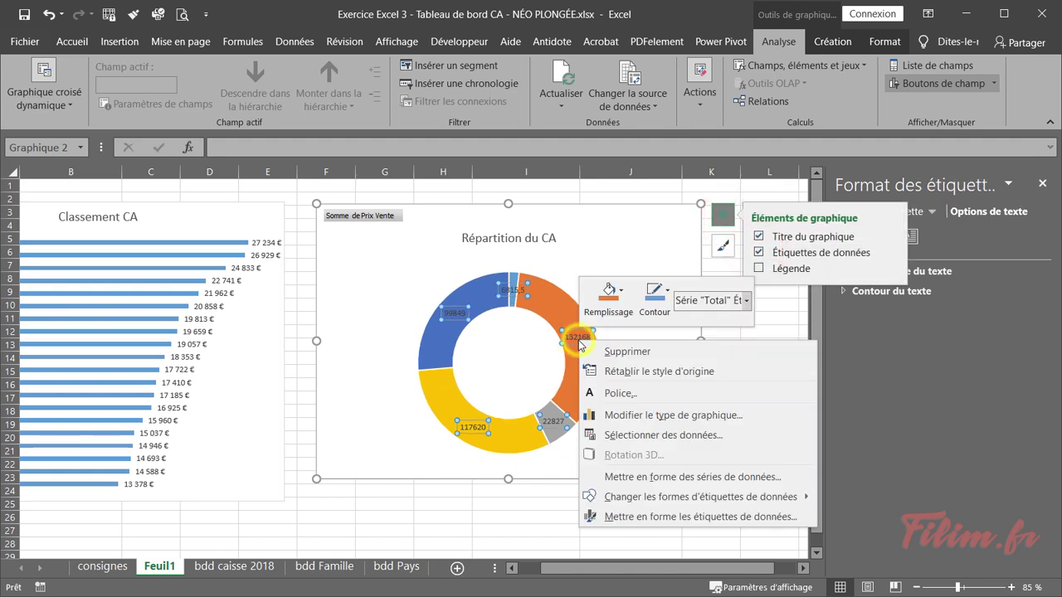
{"action": "left_click", "coordinate": [635, 514]}
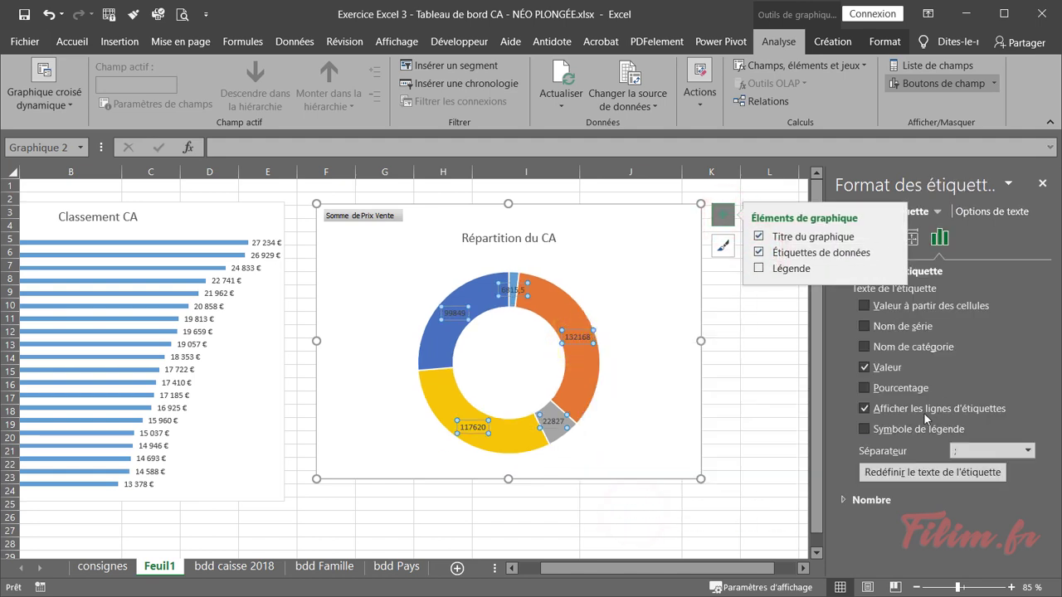
{"action": "left_click", "coordinate": [864, 326]}
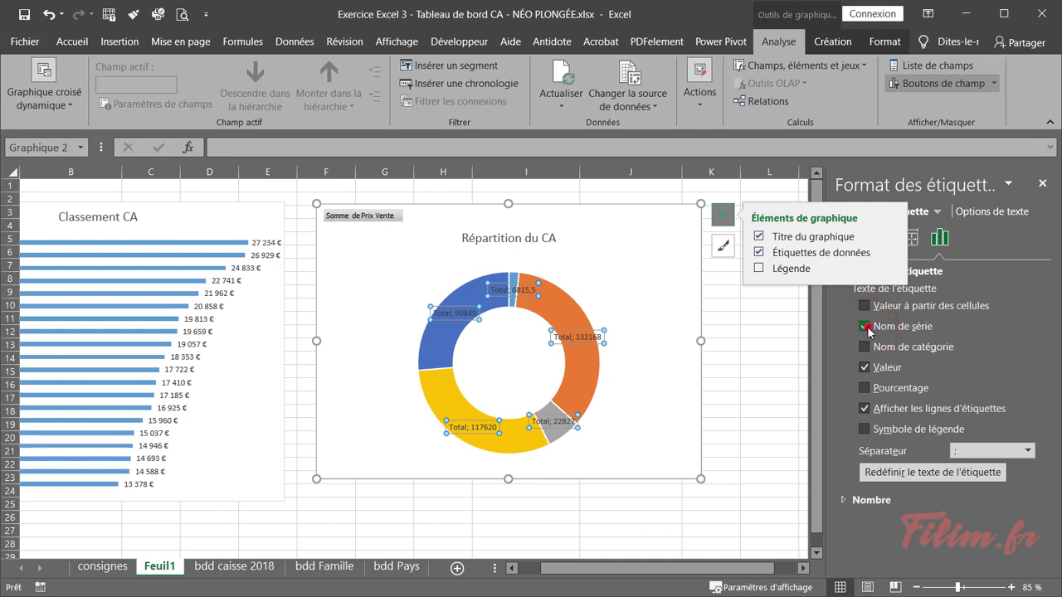
{"action": "left_click", "coordinate": [863, 326]}
{"action": "left_click", "coordinate": [864, 347]}
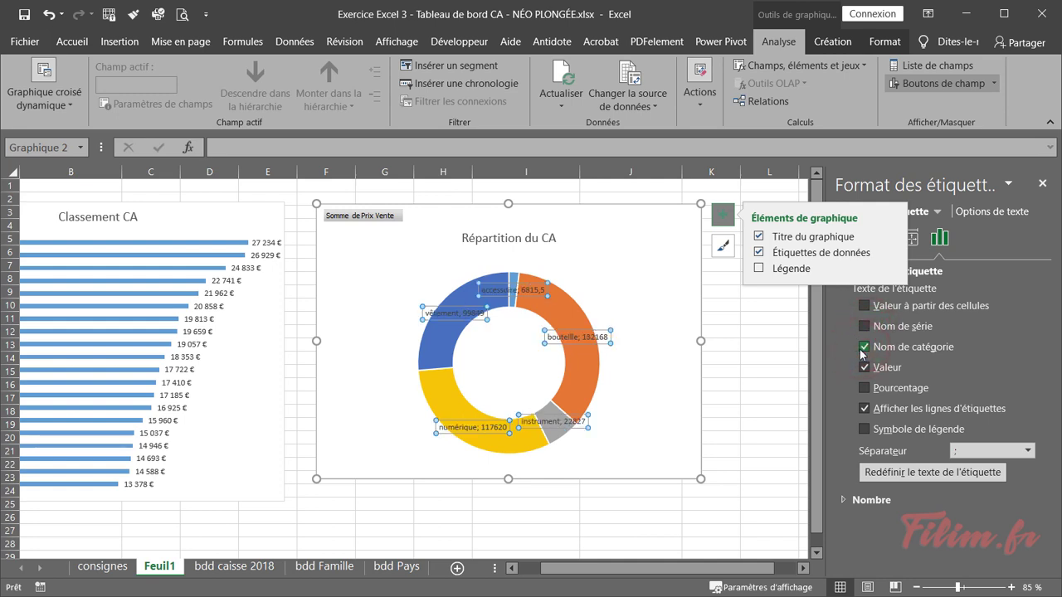
{"action": "left_click", "coordinate": [864, 369]}
{"action": "left_click", "coordinate": [865, 388]}
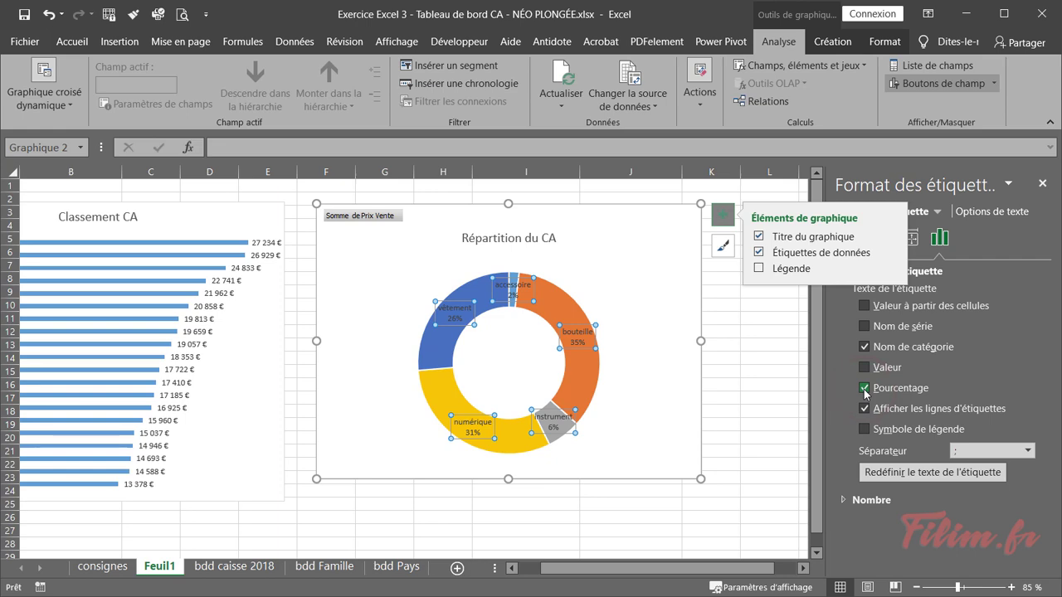
{"action": "left_click", "coordinate": [774, 338]}
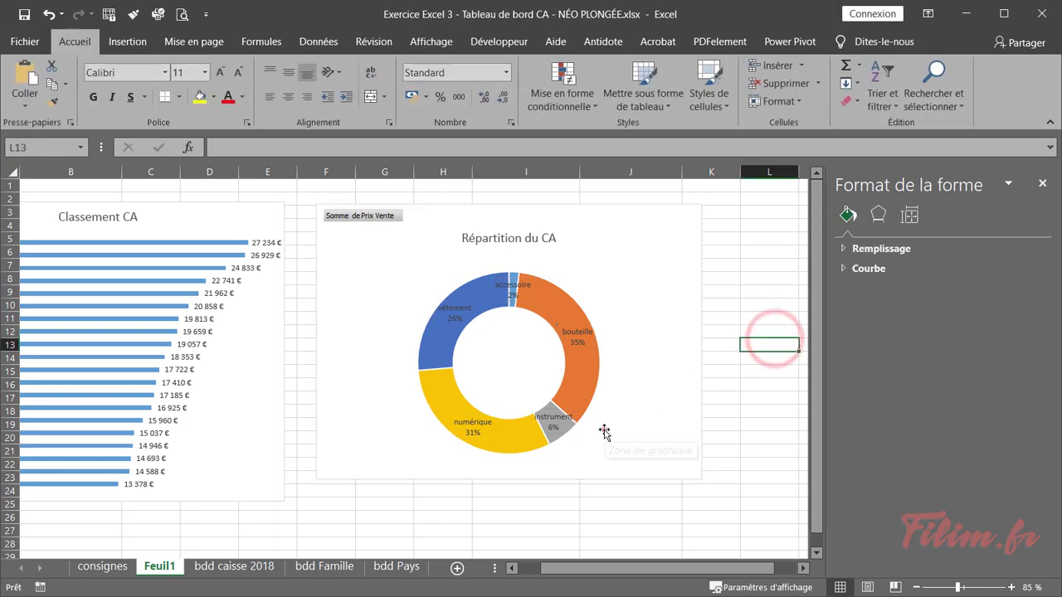
- Enlarge the doughnut chart's plot area at two opposite corners so the ring fills the space below the title
{"action": "left_click", "coordinate": [599, 431]}
{"action": "left_click", "coordinate": [599, 431]}
{"action": "left_click_drag", "start_coordinate": [600, 455], "coordinate": [614, 470]}
{"action": "left_click_drag", "start_coordinate": [417, 271], "coordinate": [403, 258]}
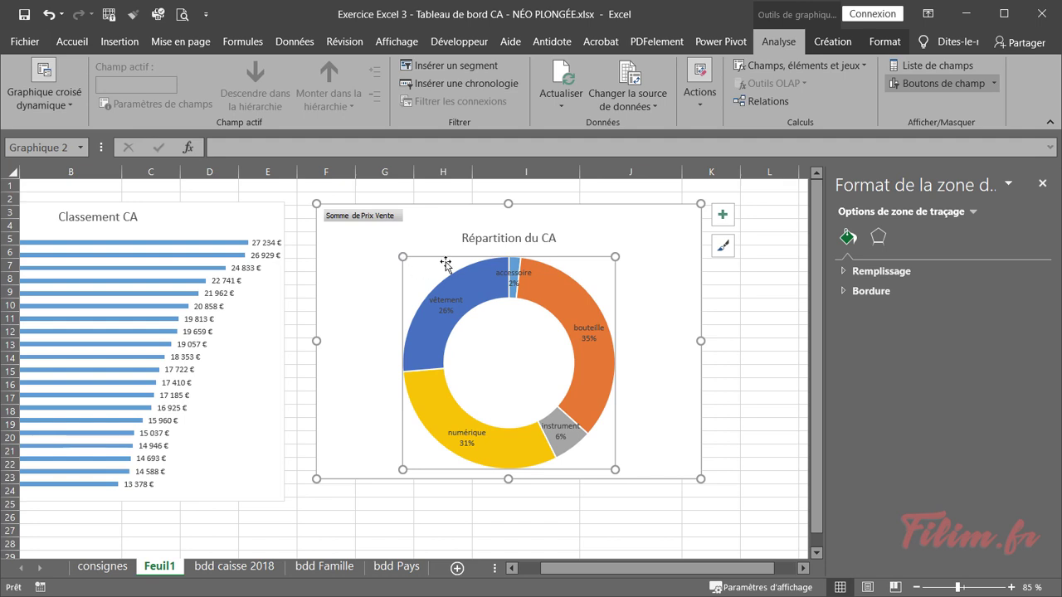
- Format all the doughnut chart's data labels as bold white text at size 10,5
{"action": "left_click", "coordinate": [445, 306]}
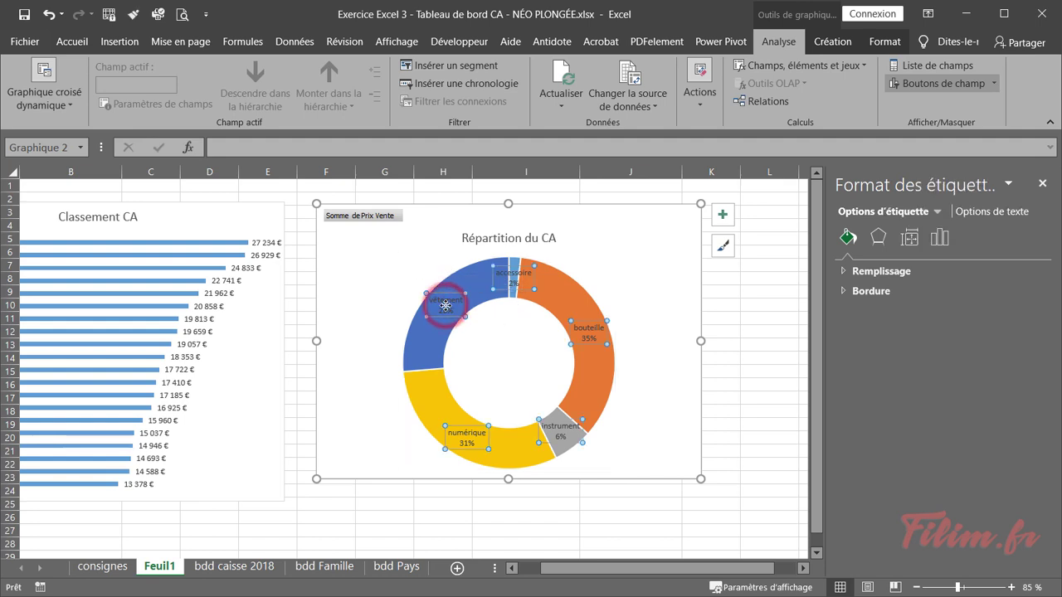
{"action": "left_click", "coordinate": [71, 41]}
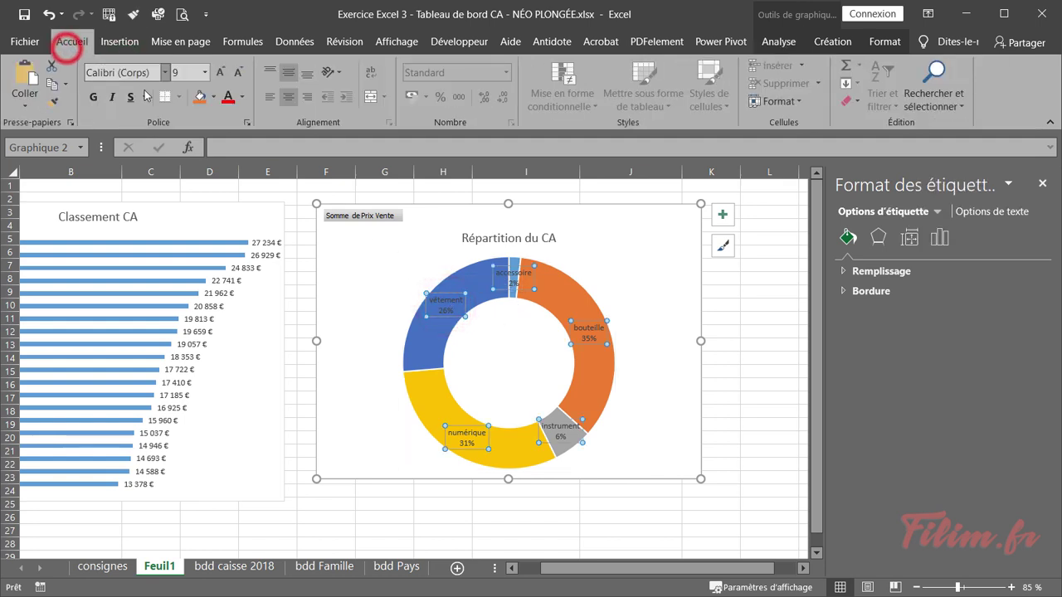
{"action": "left_click", "coordinate": [220, 73]}
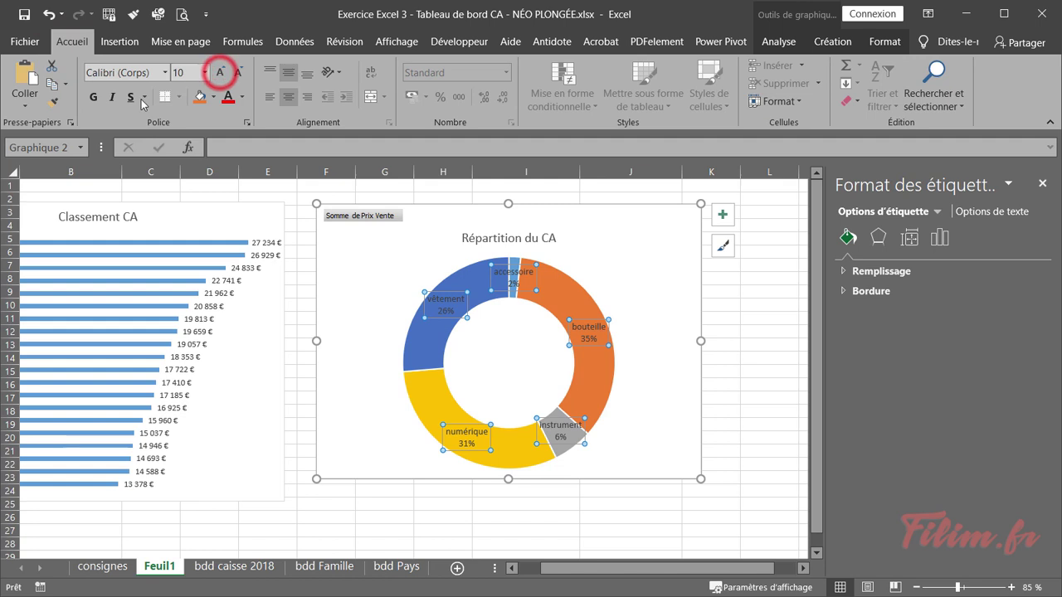
{"action": "left_click", "coordinate": [94, 100]}
{"action": "left_click", "coordinate": [241, 97]}
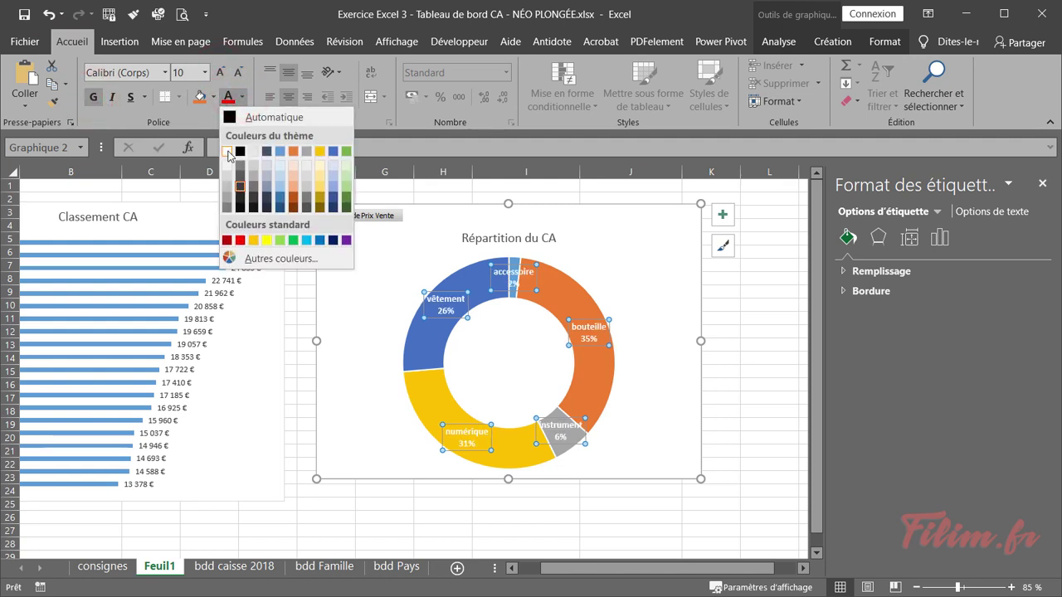
{"action": "left_click", "coordinate": [228, 154]}
{"action": "left_click", "coordinate": [221, 73]}
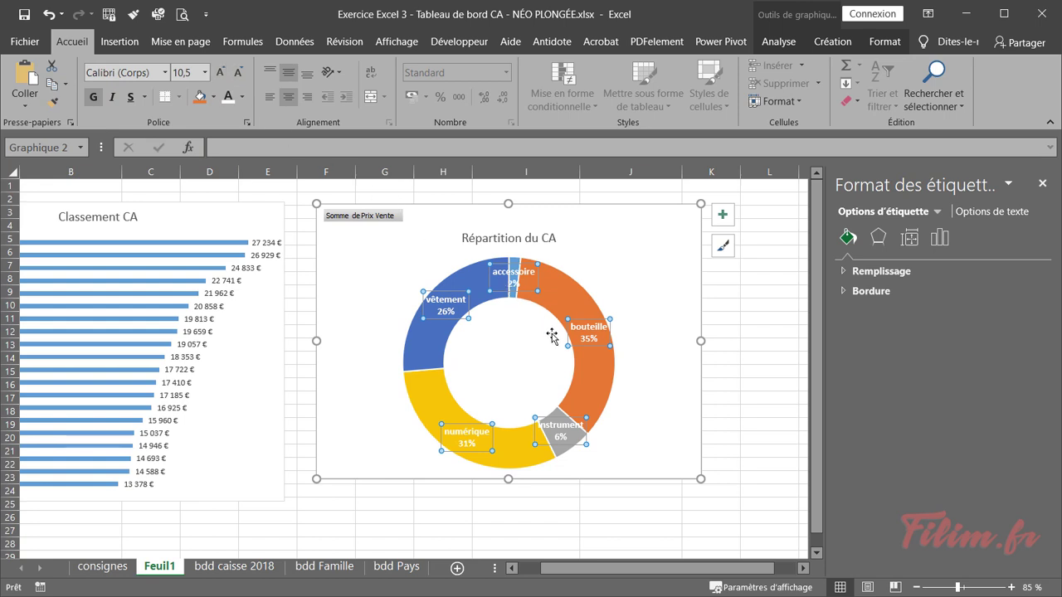
- Move only the accessoire data label outside the ring, to its upper right beside the chart title, and open its font colour choices
{"action": "left_click", "coordinate": [514, 286]}
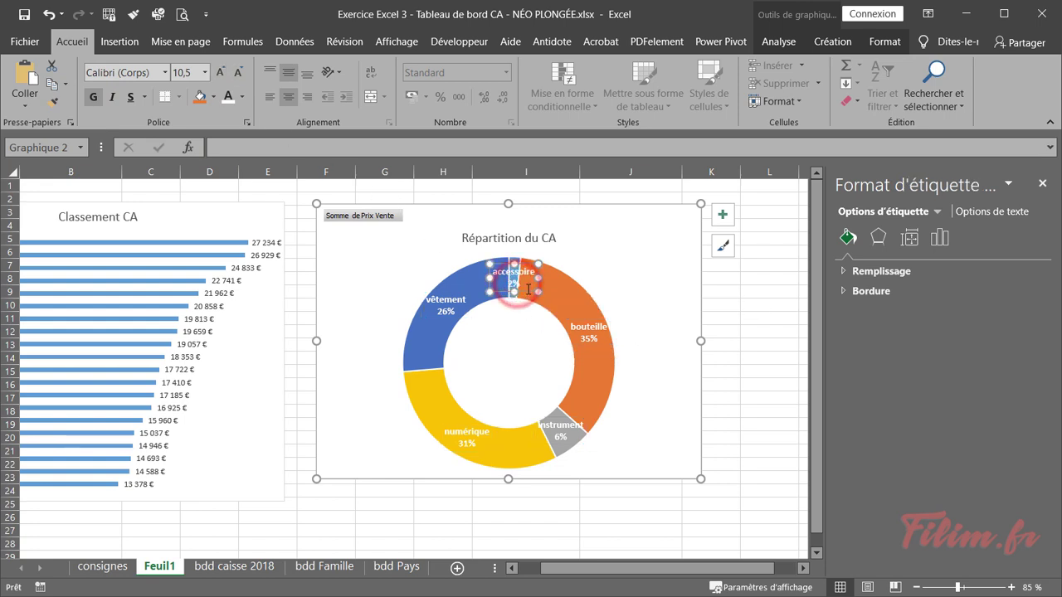
{"action": "left_click_drag", "start_coordinate": [527, 288], "coordinate": [614, 270]}
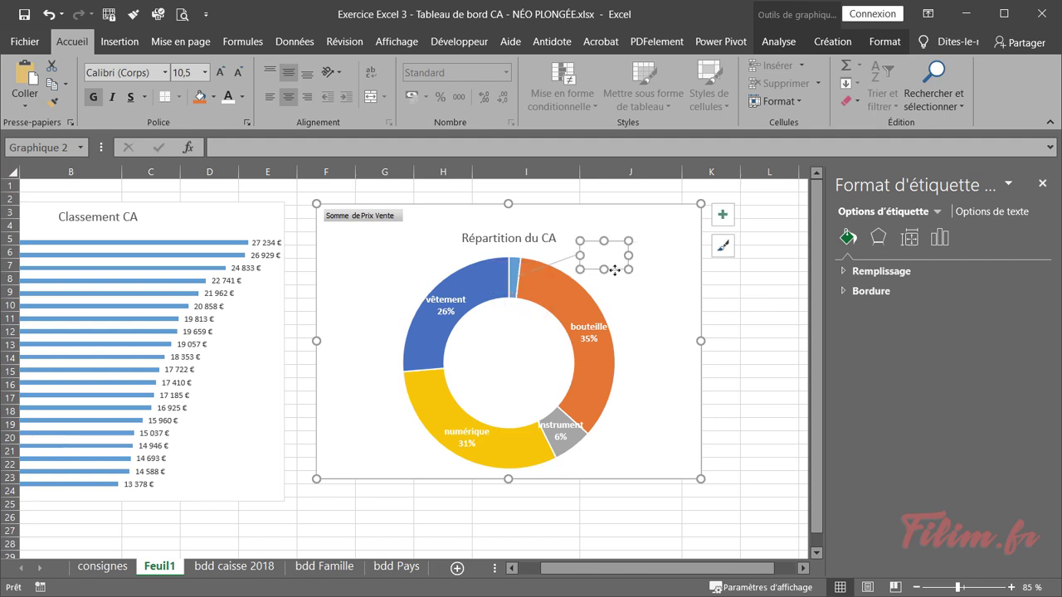
{"action": "left_click", "coordinate": [241, 97]}
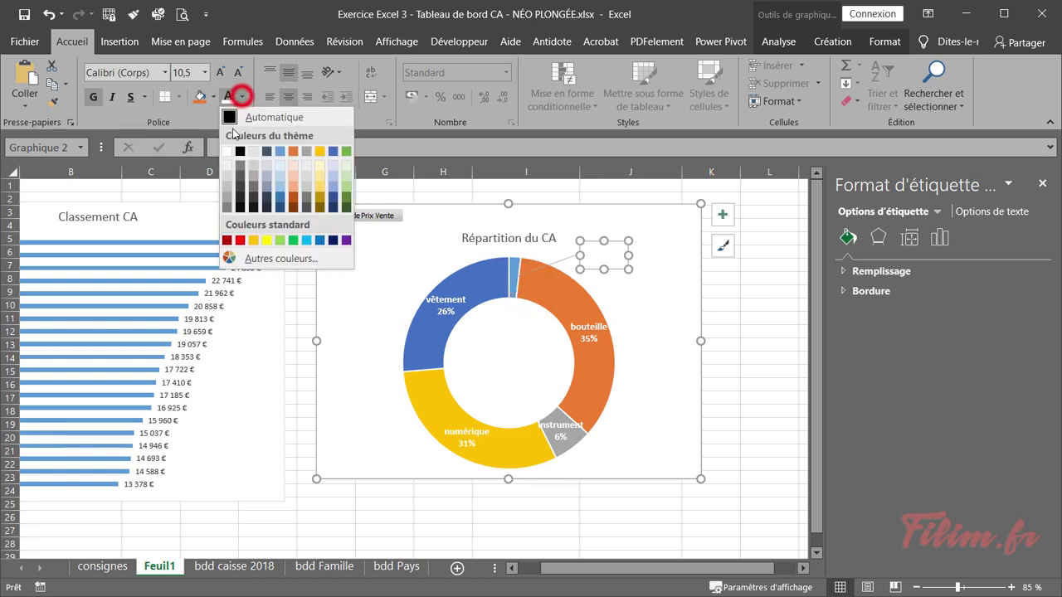
- Colour the accessoire label text black, and move the instrument label outside the ring with black text
{"action": "left_click", "coordinate": [240, 177]}
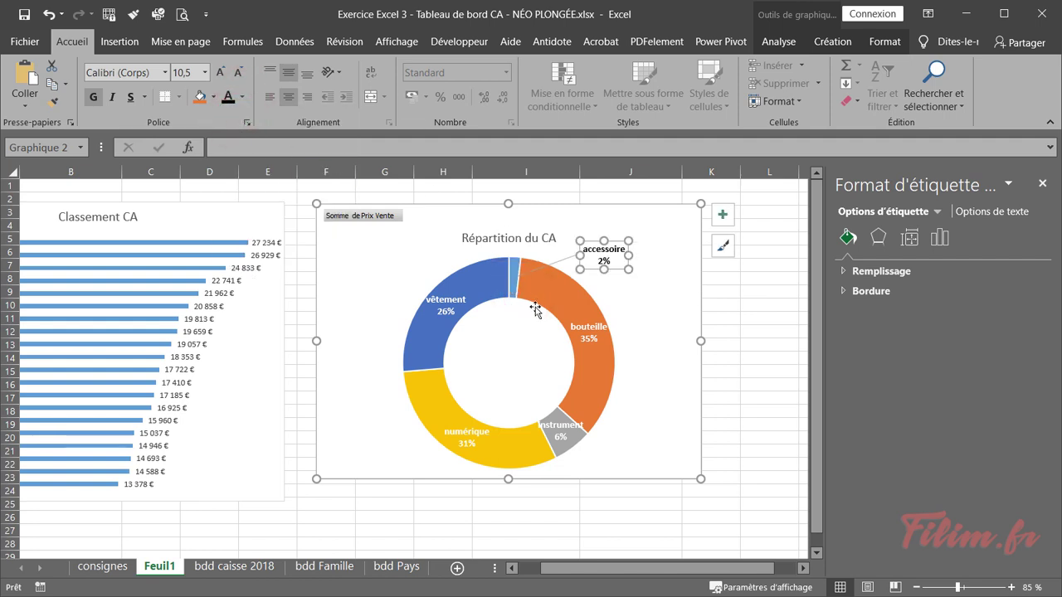
{"action": "left_click_drag", "start_coordinate": [563, 426], "coordinate": [649, 448]}
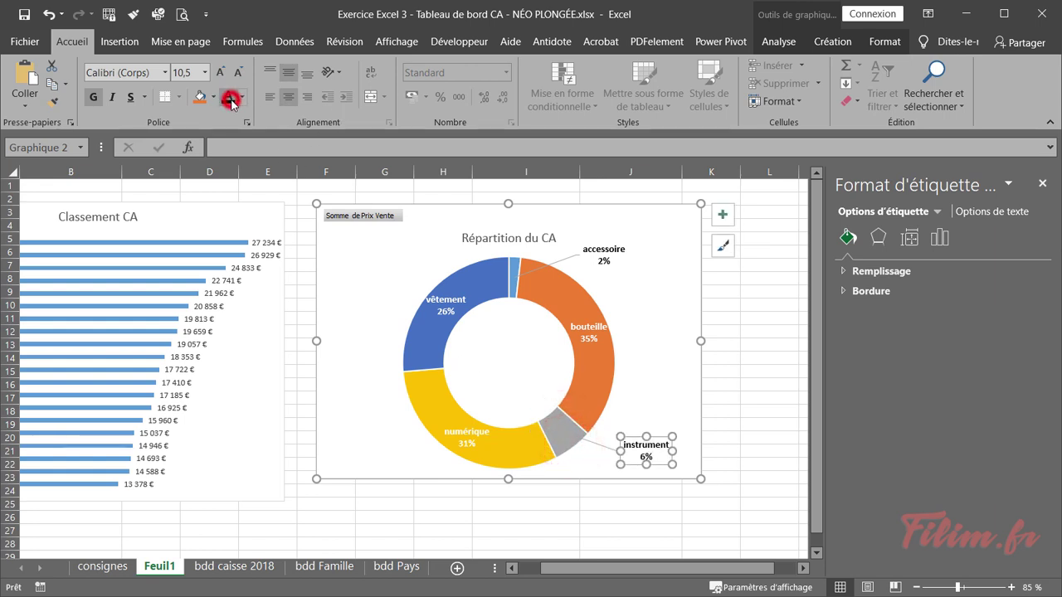
{"action": "left_click", "coordinate": [747, 413]}
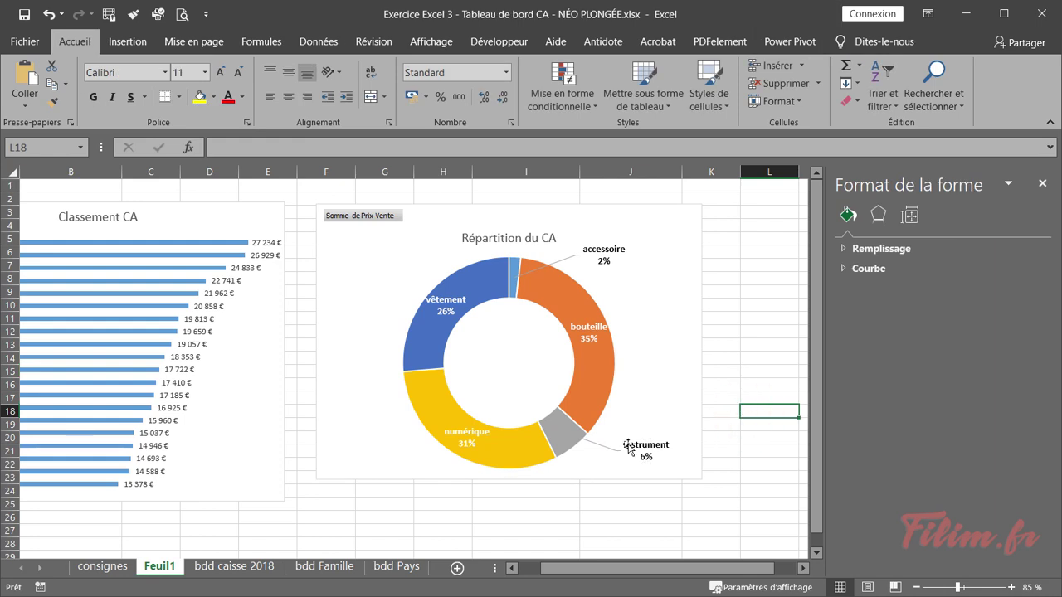
- Extend the Répartition du CA chart downward so its lower edge aligns with the Classement CA chart
{"action": "left_click", "coordinate": [356, 473]}
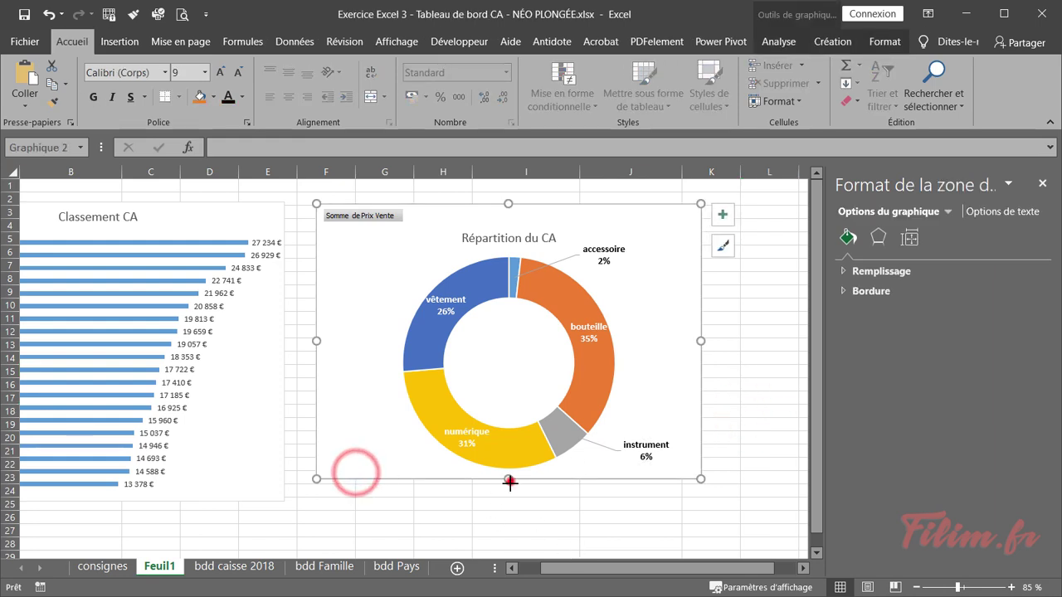
{"action": "left_click_drag", "start_coordinate": [508, 478], "coordinate": [506, 501]}
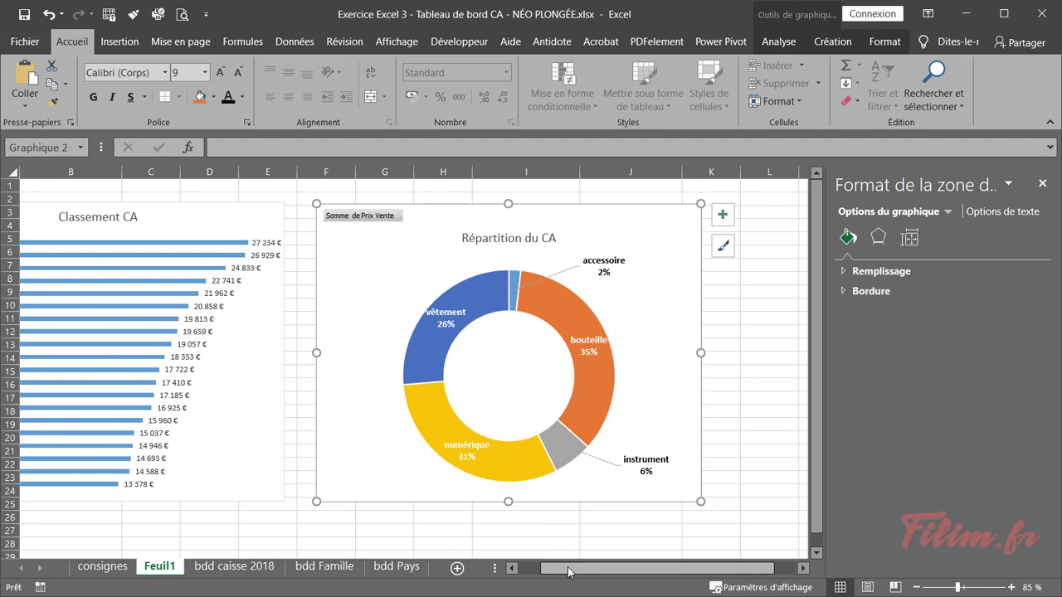
{"action": "left_click_drag", "start_coordinate": [565, 569], "coordinate": [523, 569]}
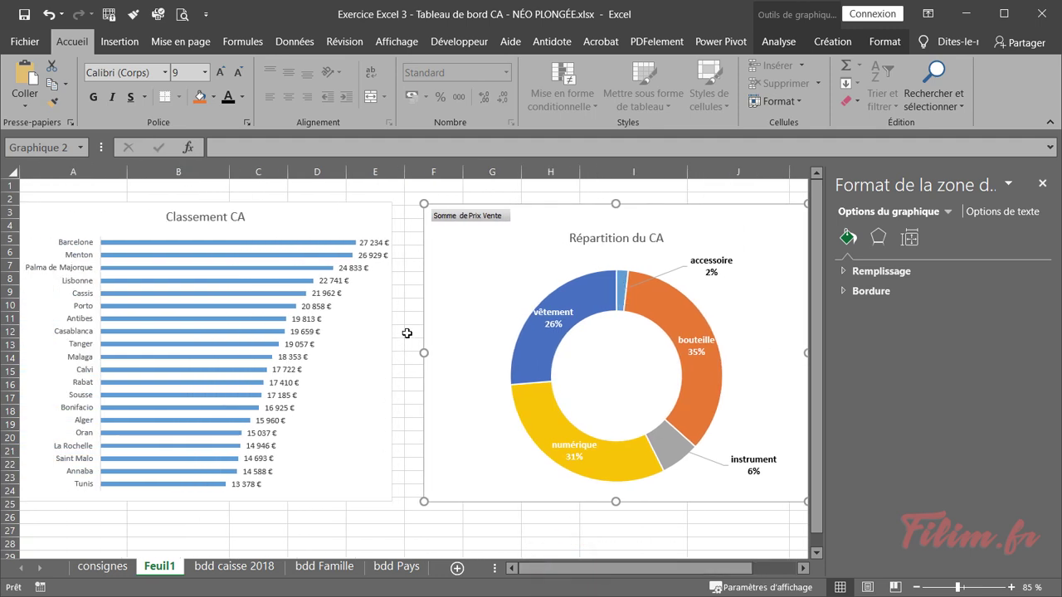
{"action": "left_click", "coordinate": [409, 320]}
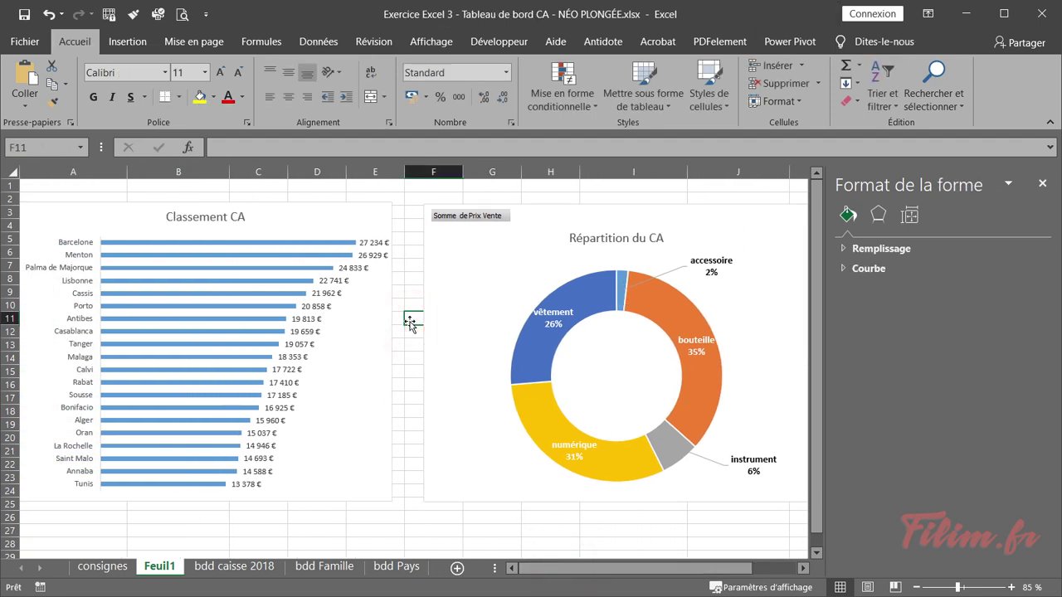
- Hide all field buttons on the Répartition du CA chart and close the formatting pane
{"action": "right_click", "coordinate": [463, 216]}
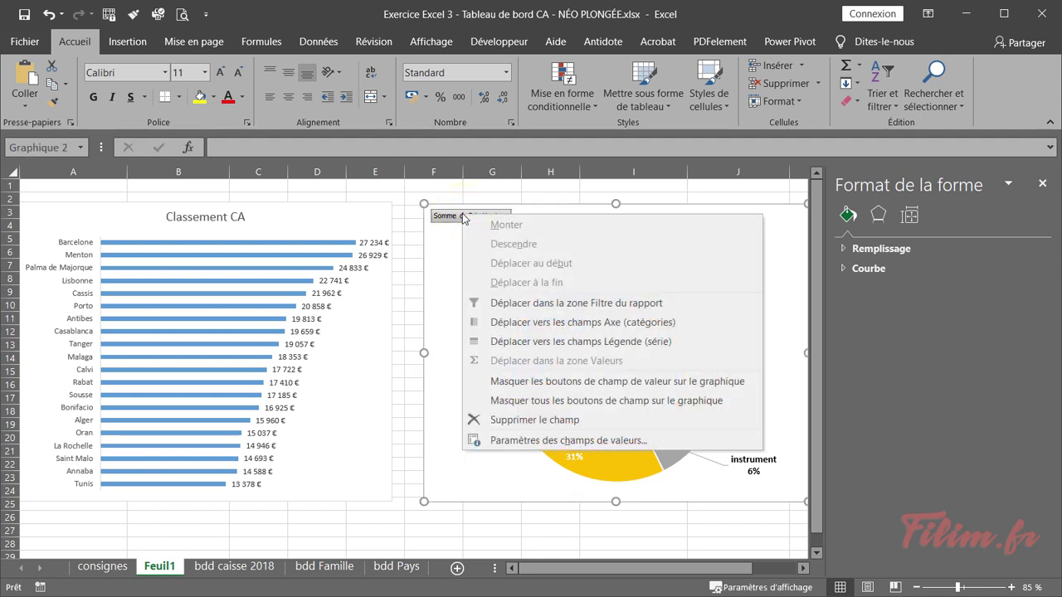
{"action": "left_click", "coordinate": [526, 401]}
{"action": "left_click", "coordinate": [407, 200]}
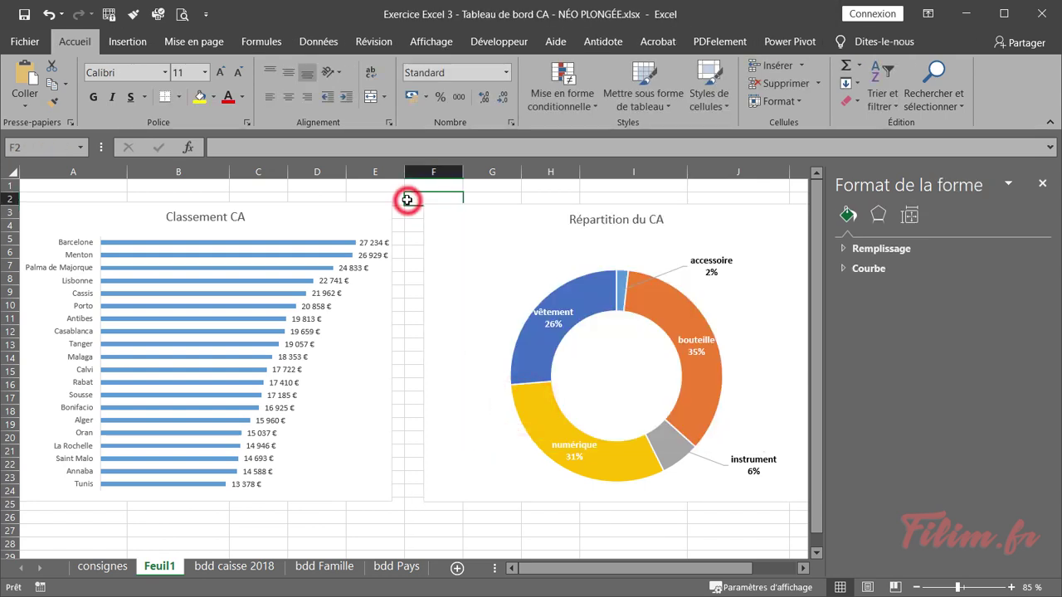
{"action": "left_click", "coordinate": [1041, 183]}
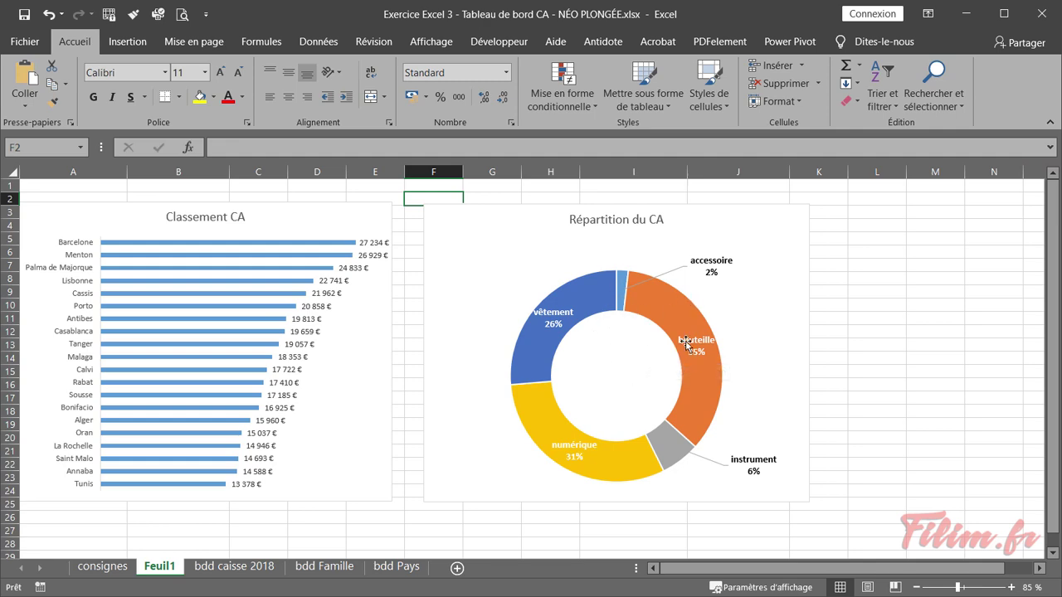
- Review the filtering requirement in row 8 of the consignes sheet and make row 1 of Feuil1 taller above the charts
{"action": "left_click", "coordinate": [103, 566]}
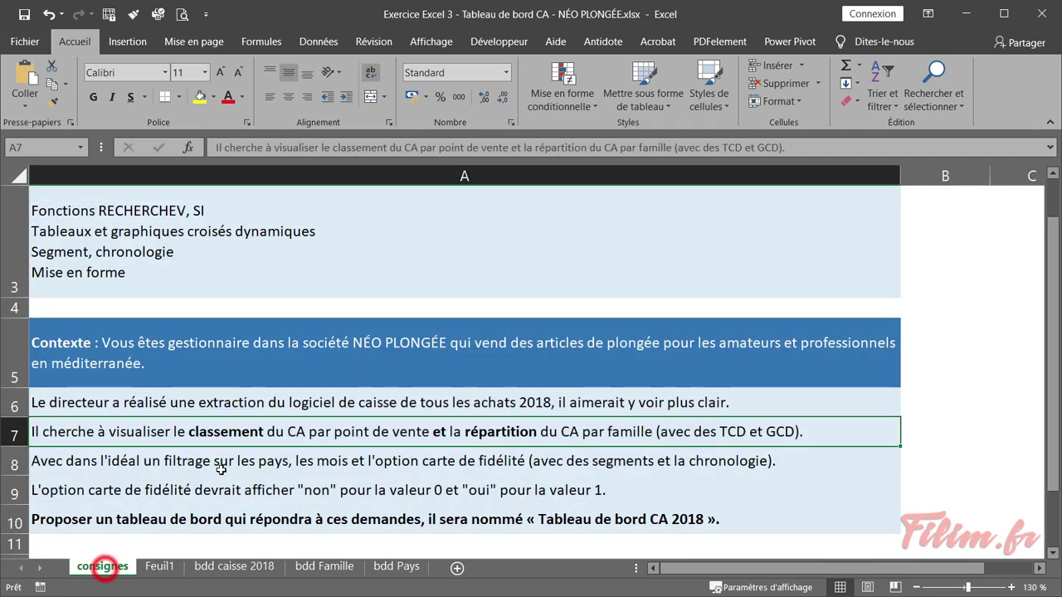
{"action": "left_click", "coordinate": [169, 464]}
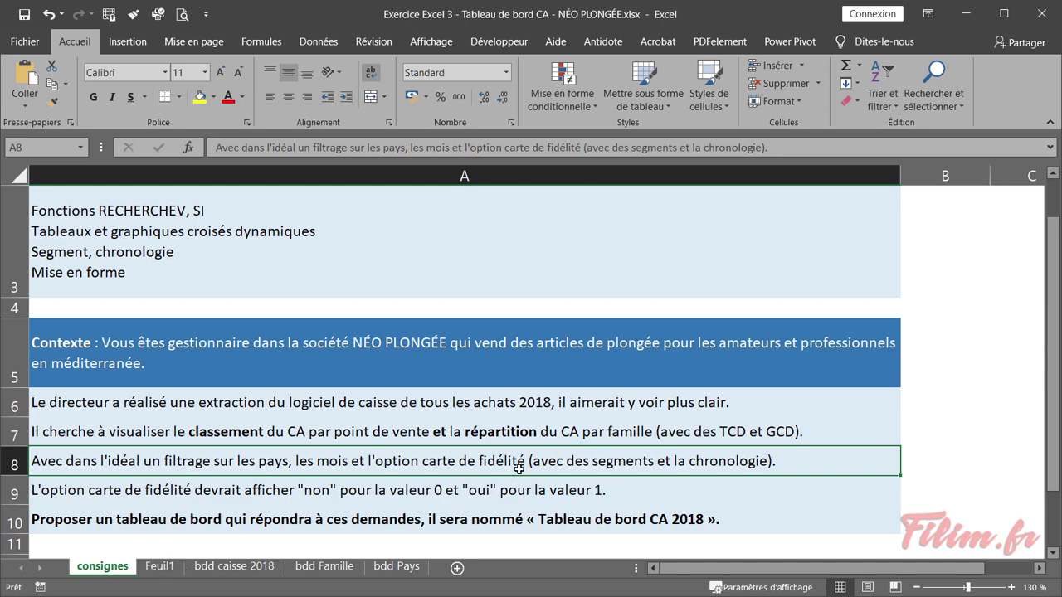
{"action": "left_click", "coordinate": [159, 566]}
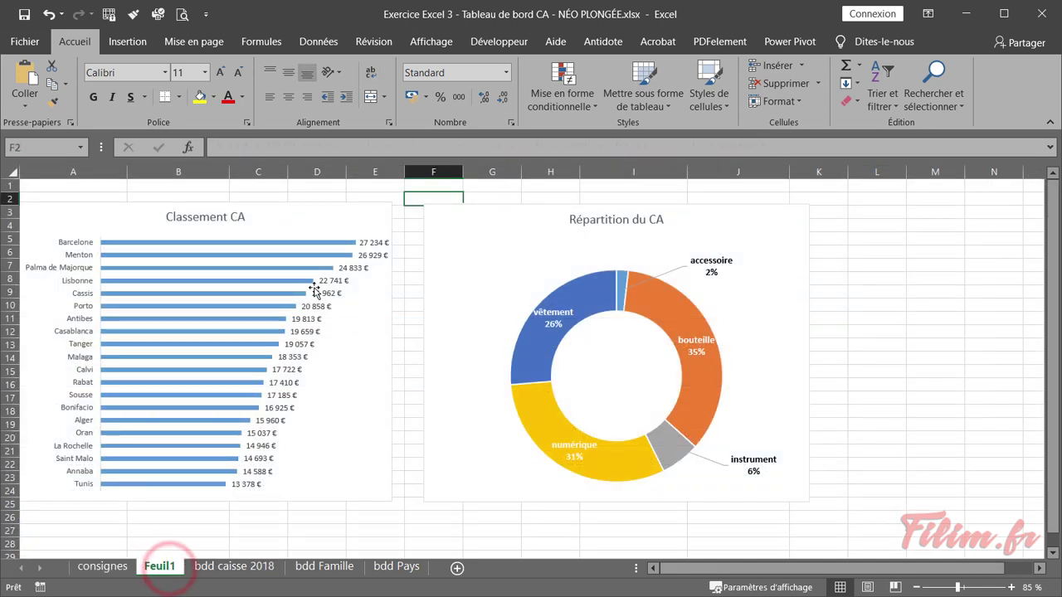
{"action": "left_click_drag", "start_coordinate": [8, 196], "coordinate": [8, 238]}
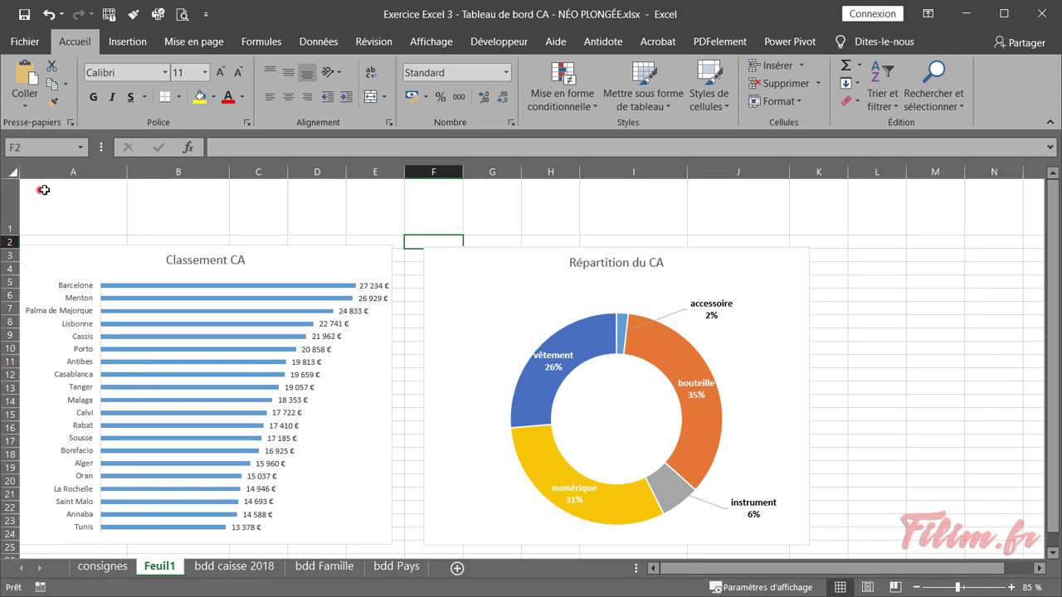
{"action": "left_click_drag", "start_coordinate": [43, 190], "coordinate": [821, 213]}
{"action": "left_click", "coordinate": [378, 217]}
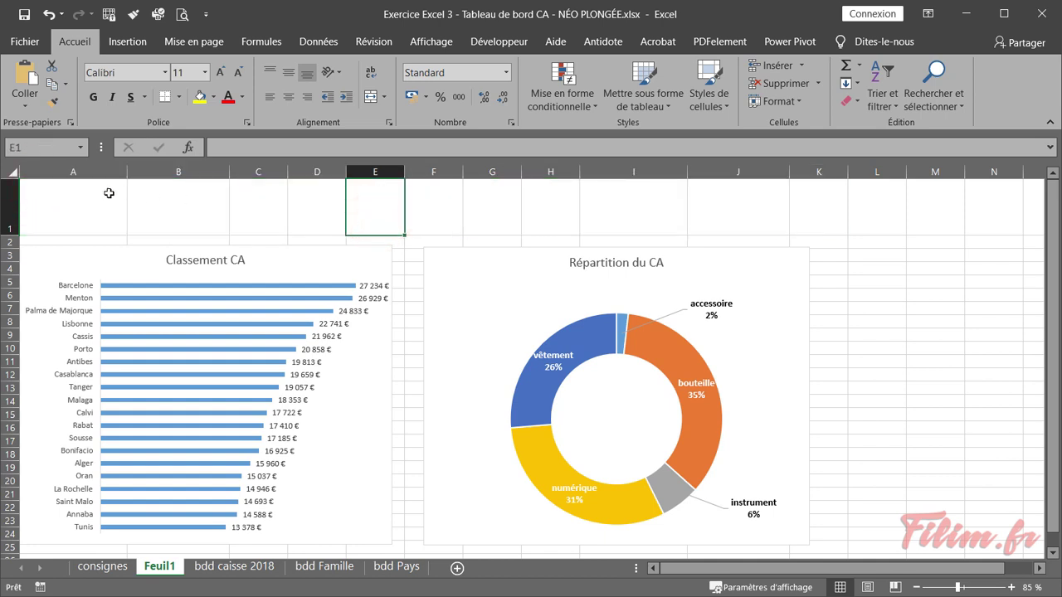
- Examine the bdd Pays table to see how each point de vente is matched to its country
{"action": "left_click", "coordinate": [395, 569]}
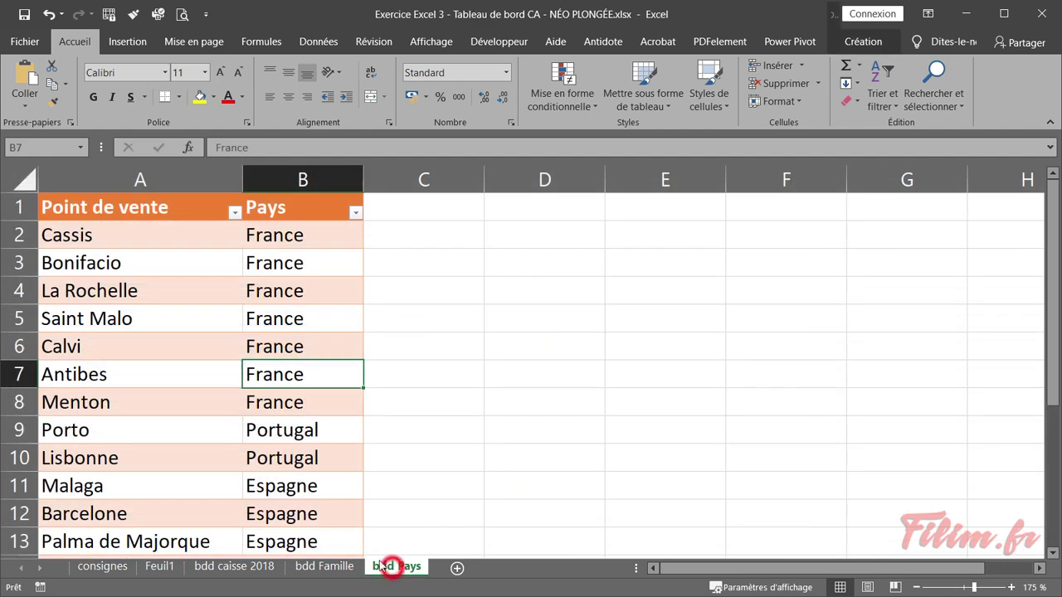
{"action": "left_click", "coordinate": [312, 242]}
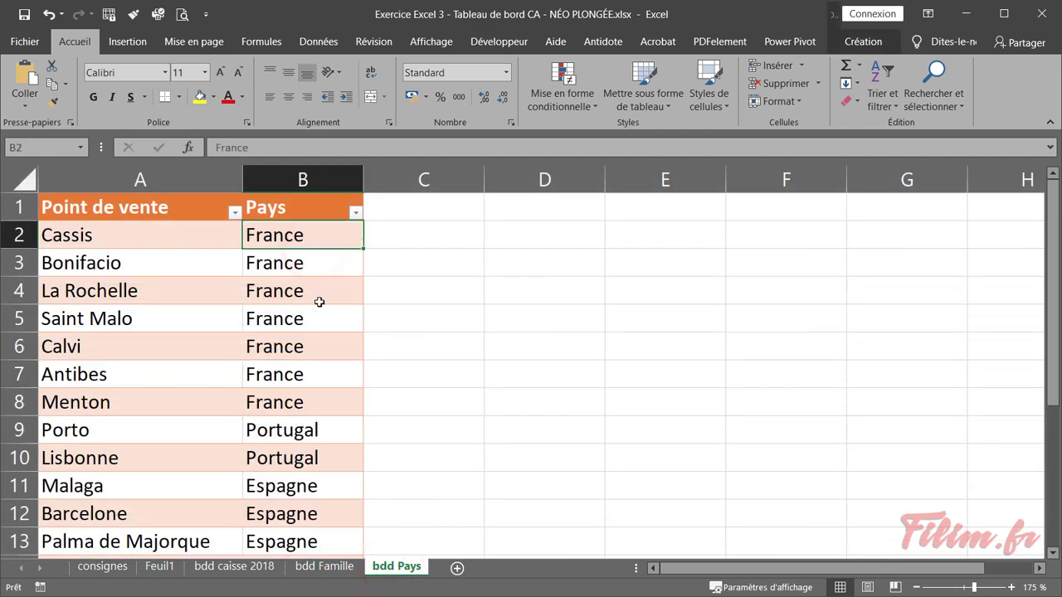
{"action": "scroll", "coordinate": [320, 302], "scroll_direction": "down", "scroll_amount": 1}
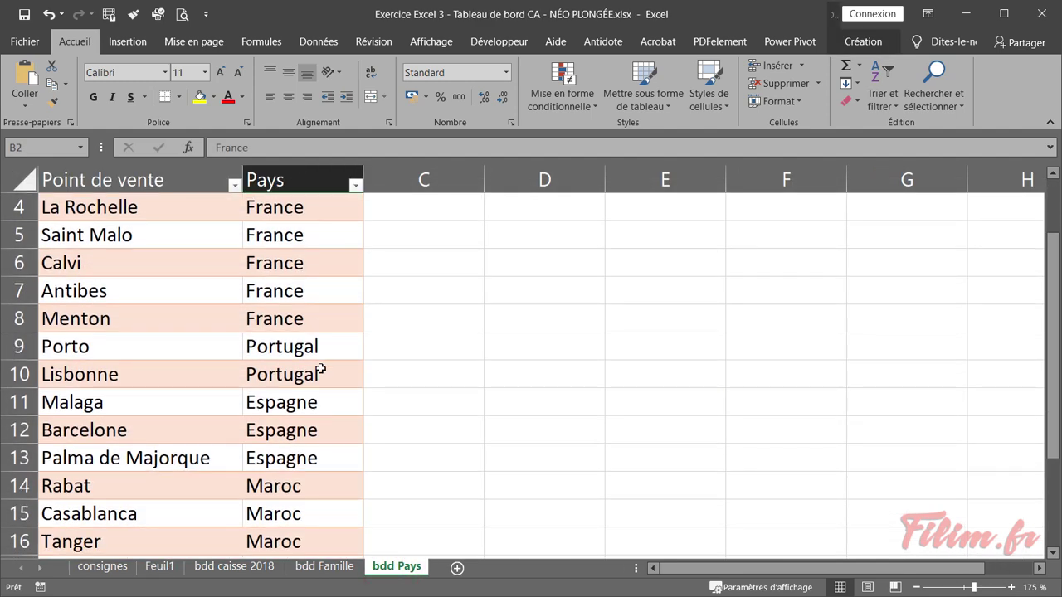
{"action": "scroll", "coordinate": [319, 398], "scroll_direction": "down", "scroll_amount": 2}
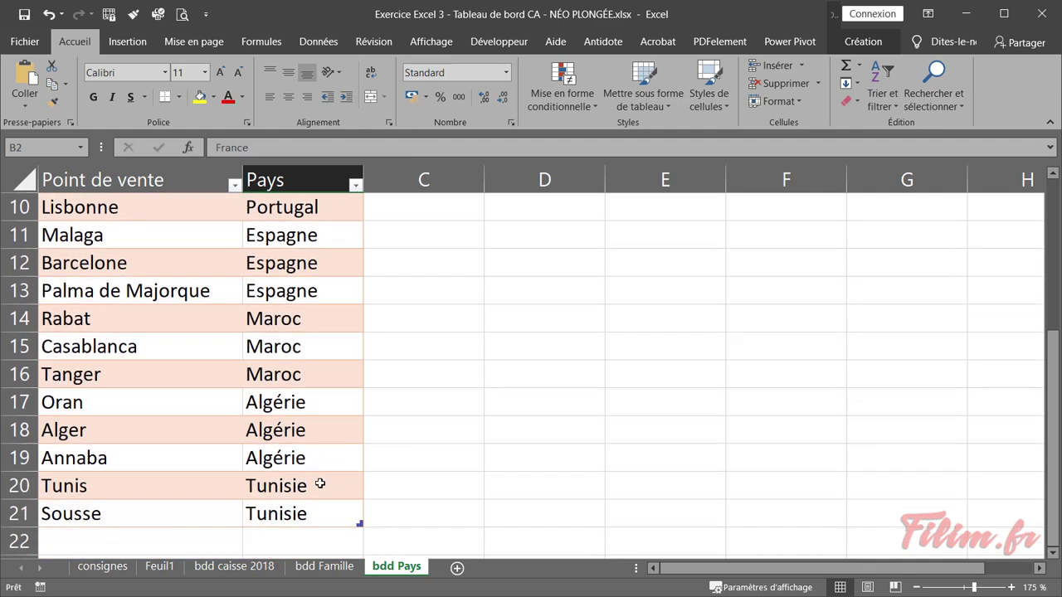
{"action": "scroll", "coordinate": [319, 484], "scroll_direction": "up", "scroll_amount": 3}
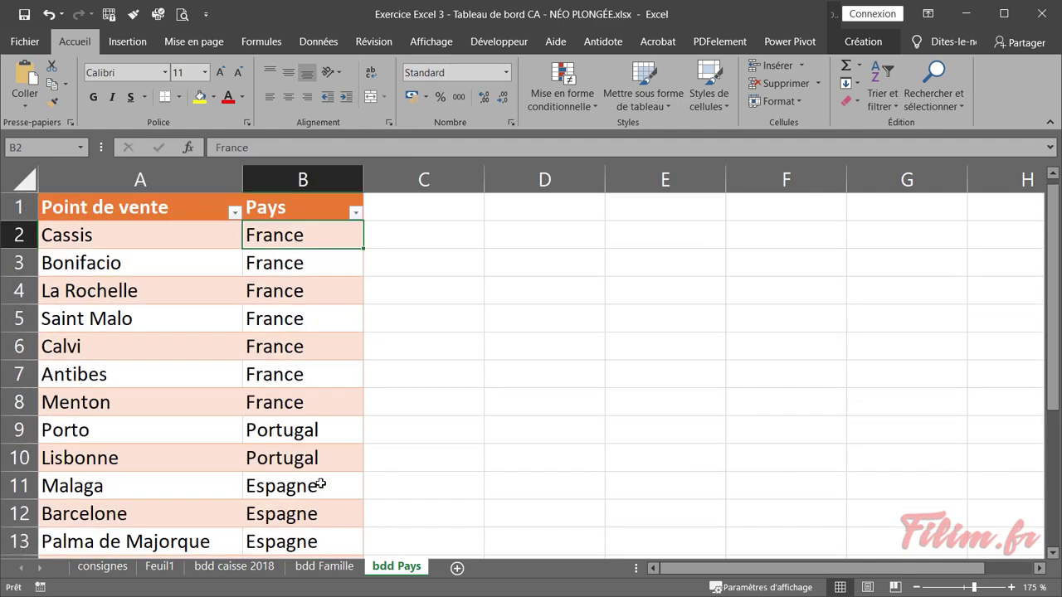
{"action": "left_click", "coordinate": [312, 292]}
{"action": "left_click", "coordinate": [138, 268]}
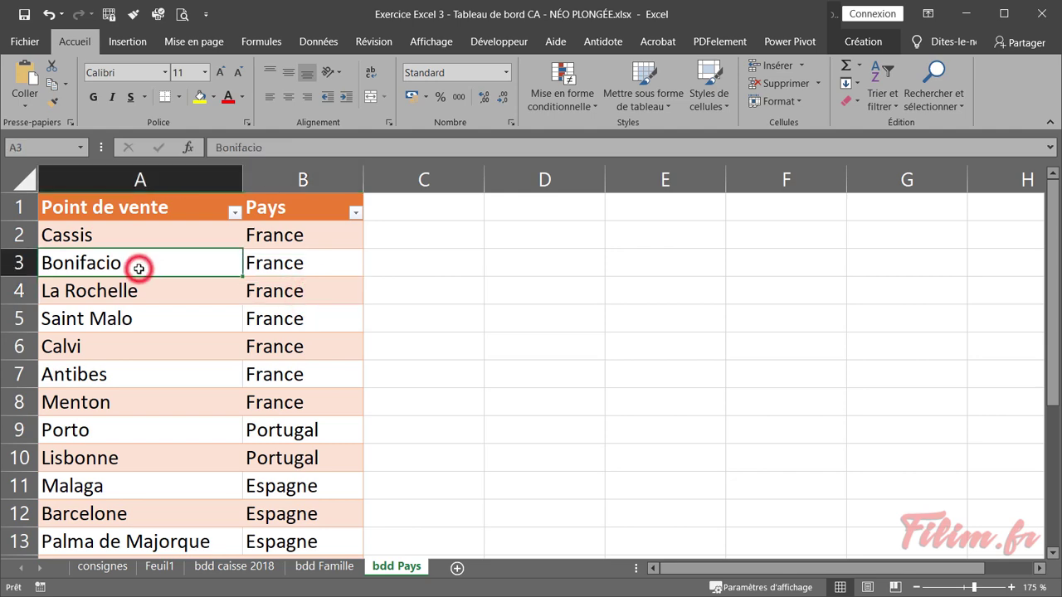
{"action": "left_click", "coordinate": [157, 567]}
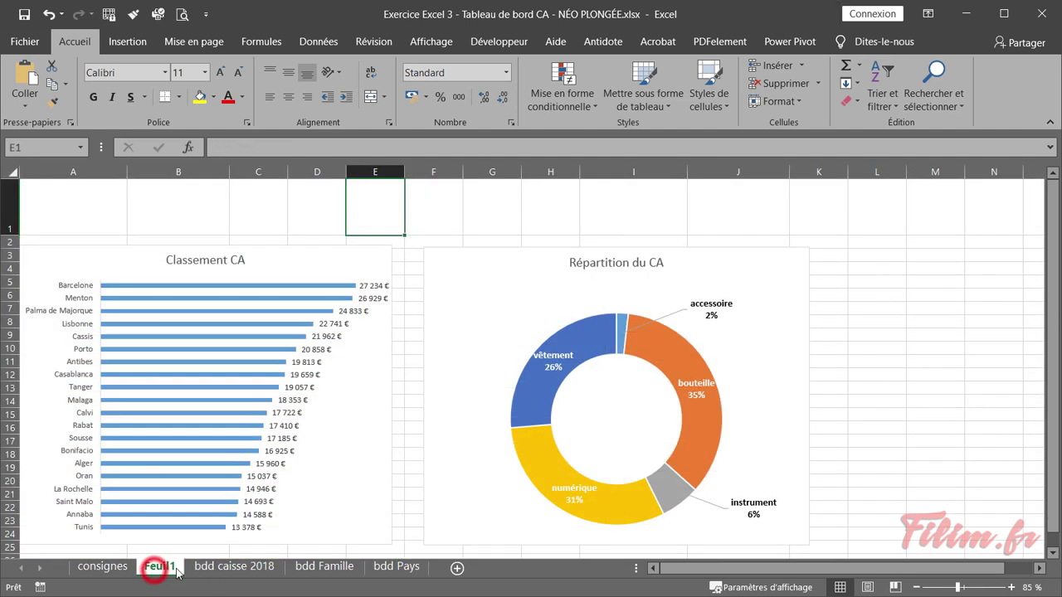
- Insert a RECHERCHEV function in cell F2 of bdd caisse 2018, with the row's Point de vente as the lookup value
{"action": "left_click", "coordinate": [199, 567]}
{"action": "left_click", "coordinate": [817, 221]}
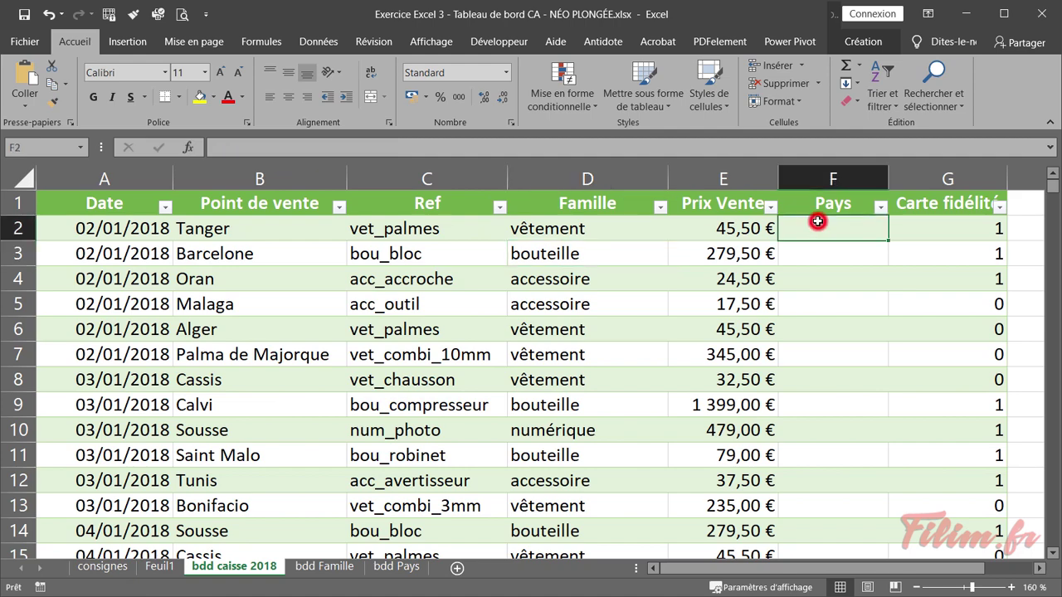
{"action": "left_click", "coordinate": [189, 147]}
{"action": "left_click", "coordinate": [486, 346]}
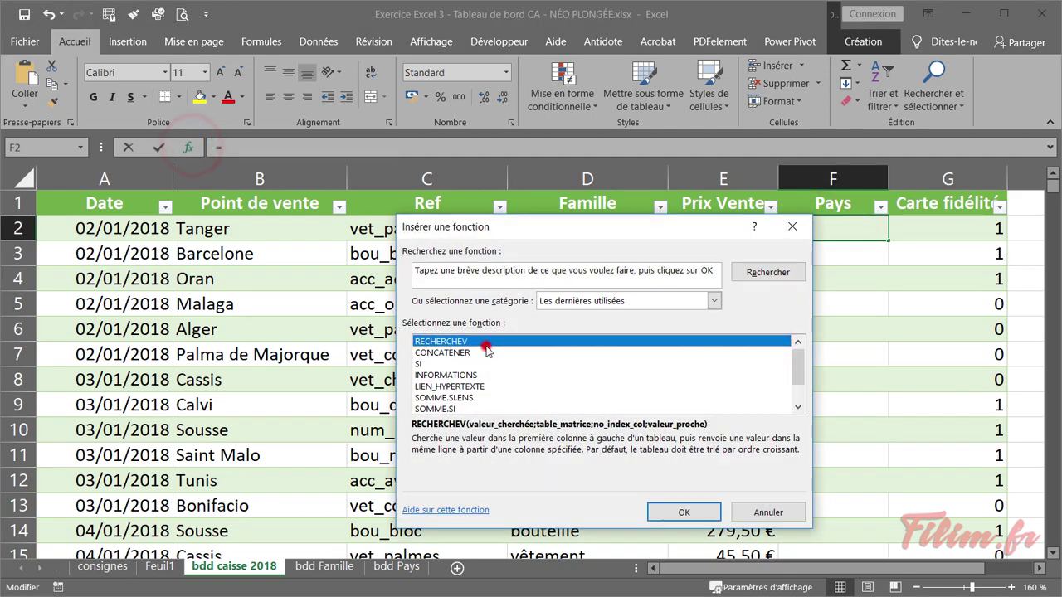
{"action": "double_click", "coordinate": [487, 349]}
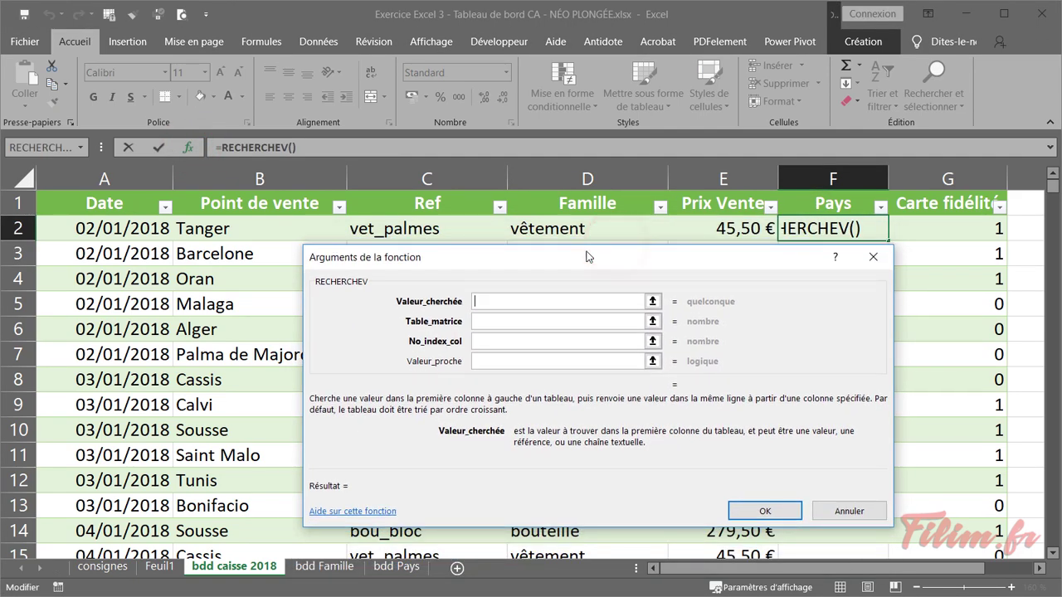
{"action": "left_click", "coordinate": [222, 228]}
- Complete the RECHERCHEV with Tableau3 from bdd Pays as the table, column index 2 and Valeur_proche 0 to fill the Pays column
{"action": "left_click", "coordinate": [479, 321]}
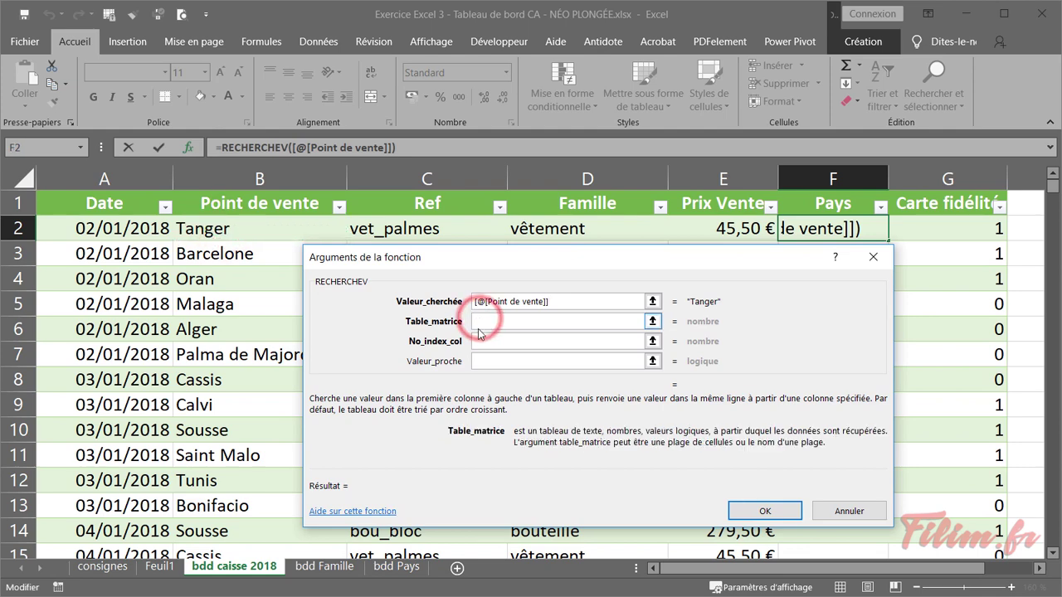
{"action": "left_click", "coordinate": [387, 568]}
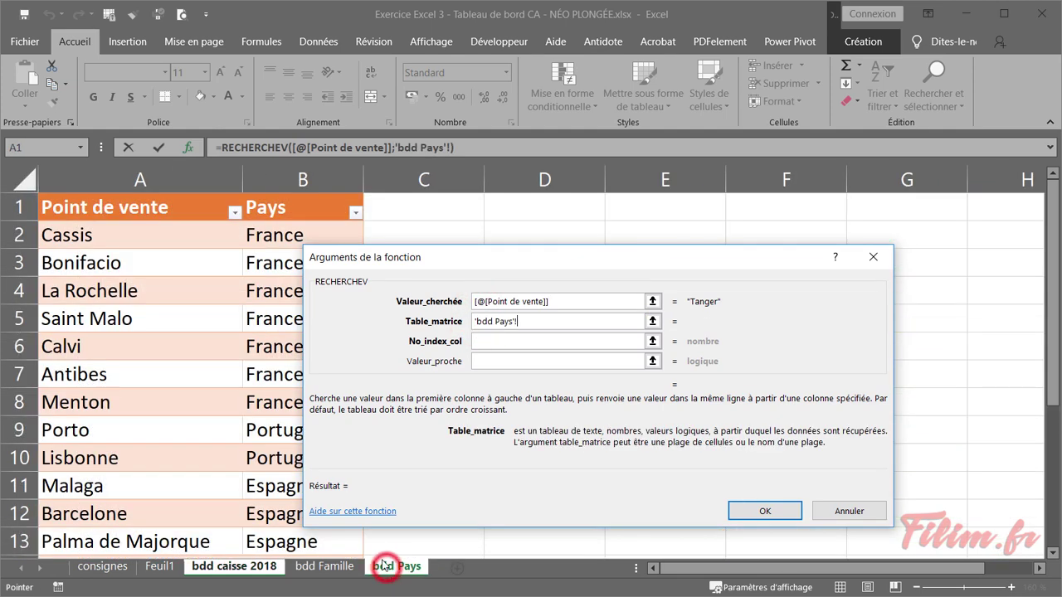
{"action": "left_click", "coordinate": [39, 193]}
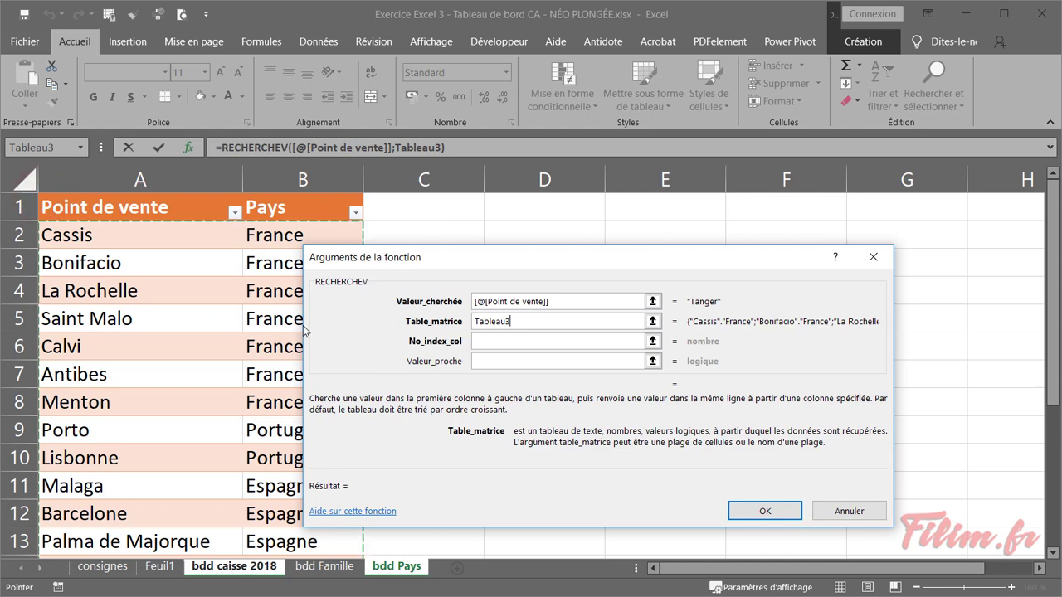
{"action": "left_click", "coordinate": [498, 342]}
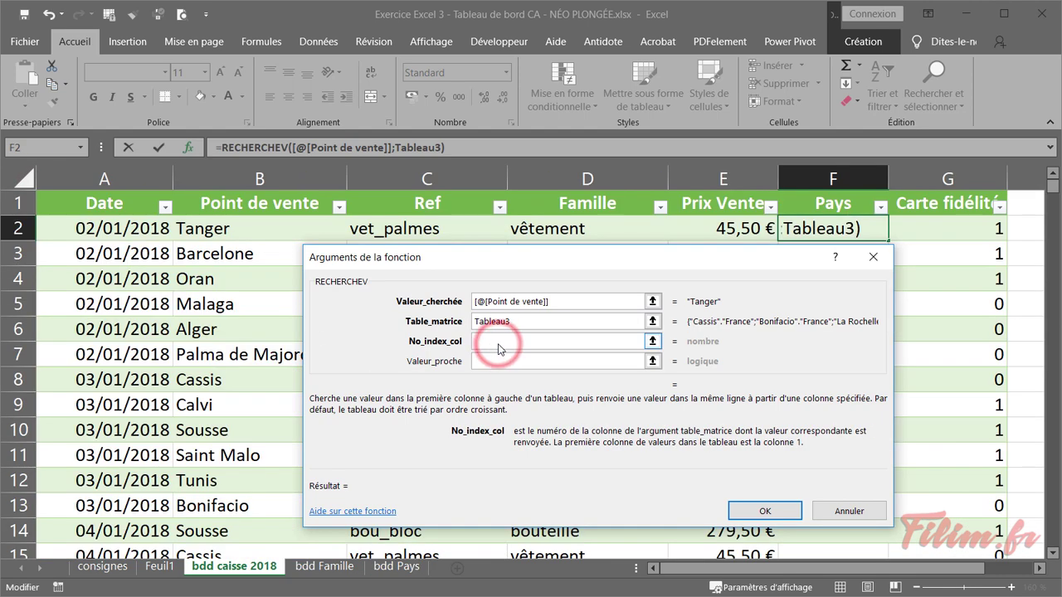
{"action": "type", "text": "2"}
{"action": "key", "text": "Tab"}
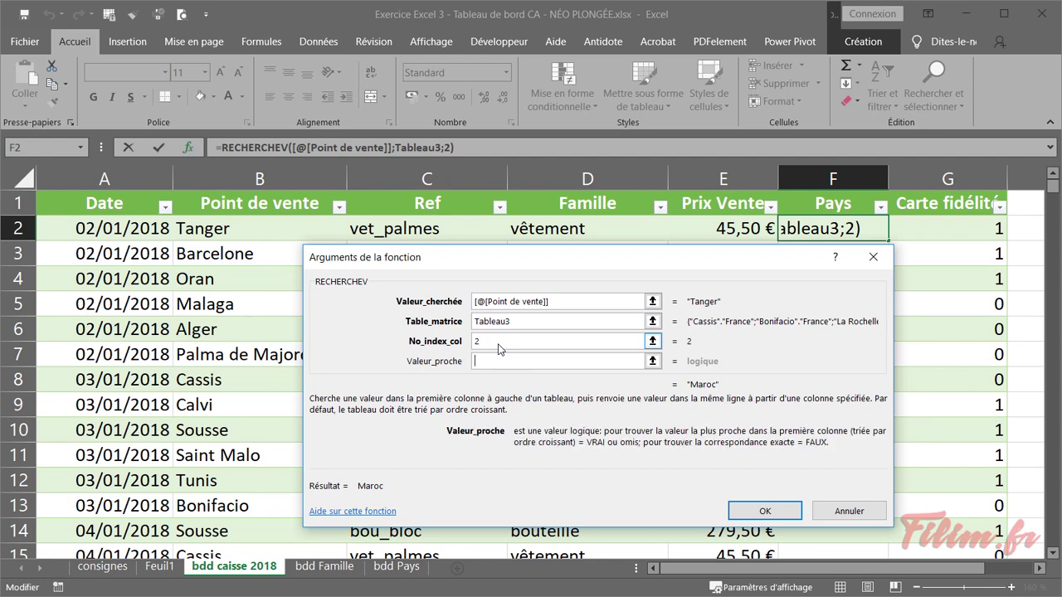
{"action": "type", "text": "0"}
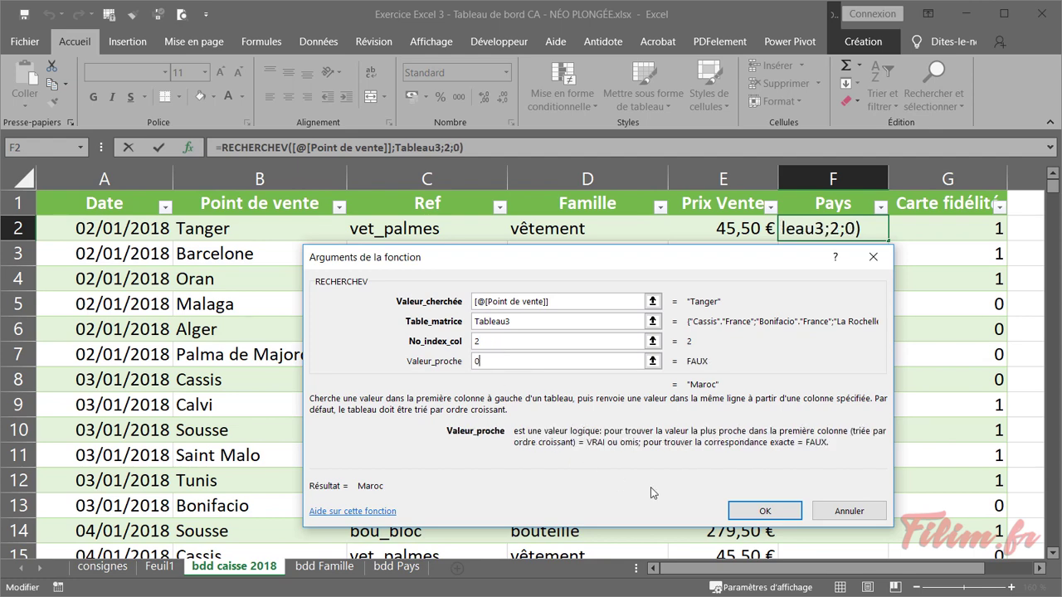
{"action": "left_click", "coordinate": [738, 506]}
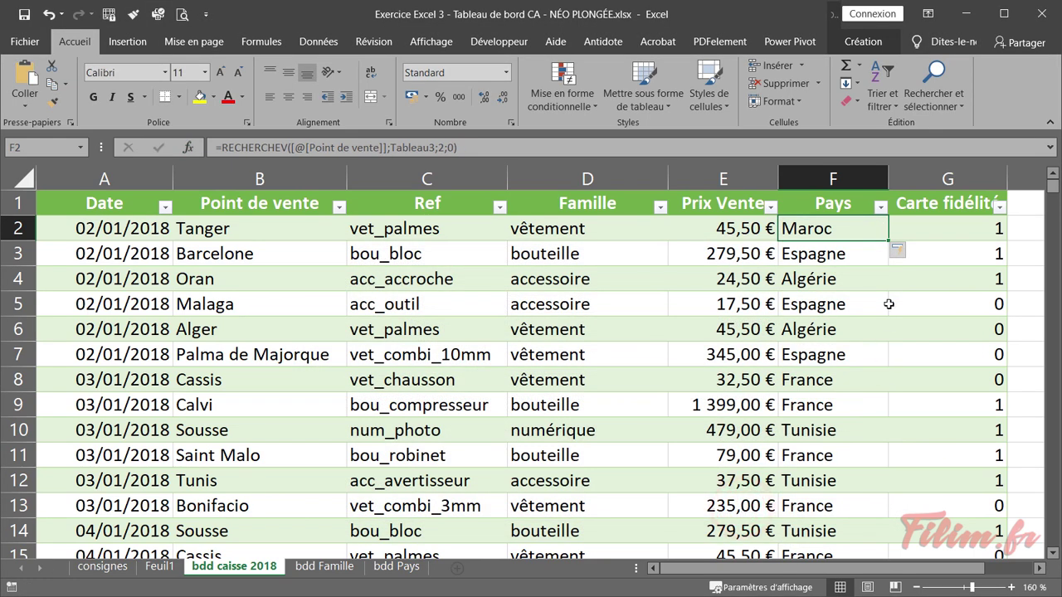
- Select the Répartition du CA chart on Feuil1
{"action": "left_click", "coordinate": [169, 571]}
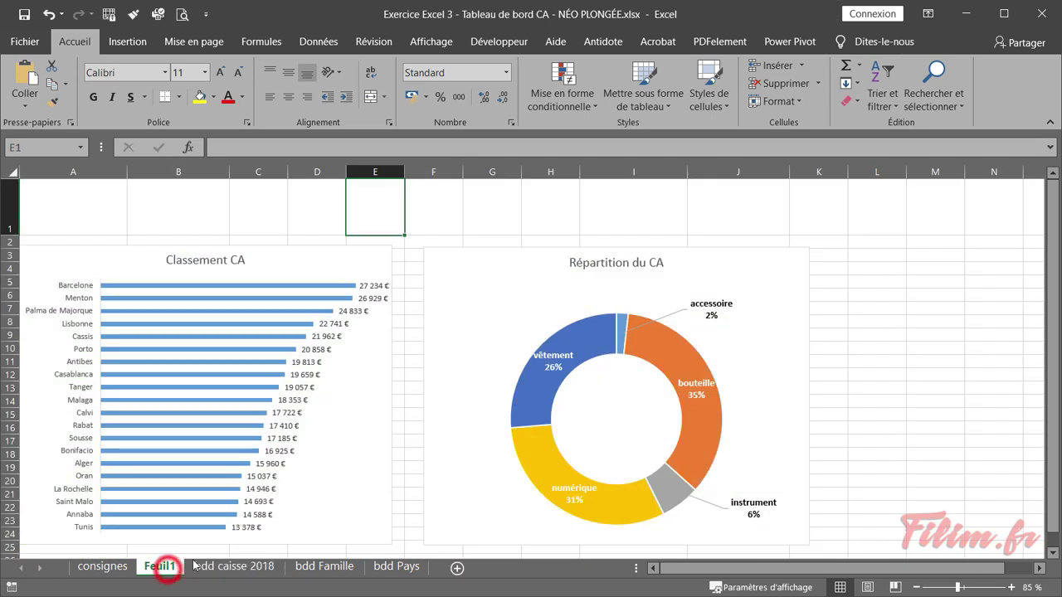
{"action": "left_click", "coordinate": [436, 275]}
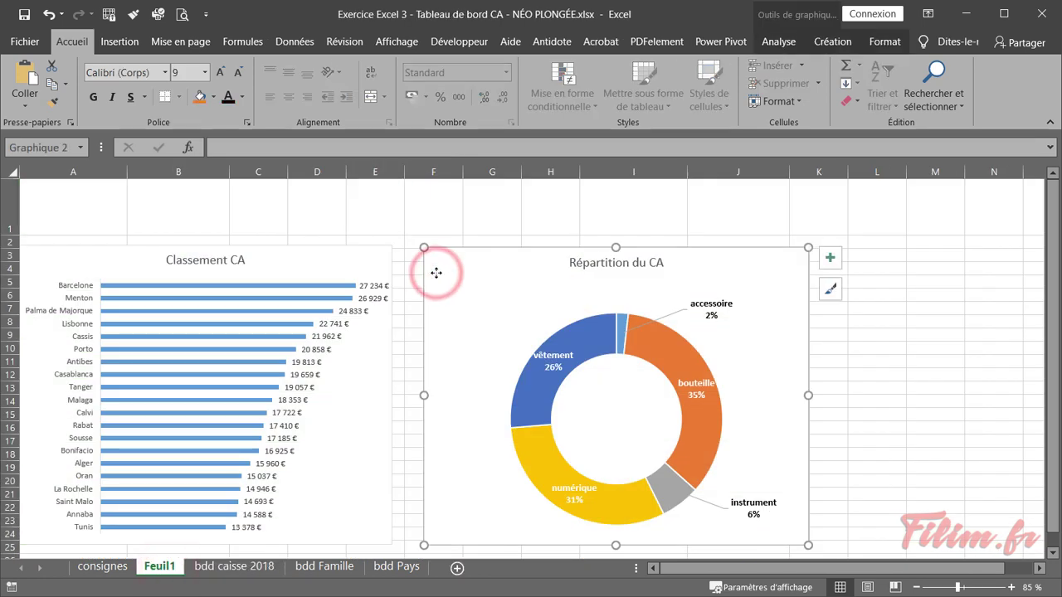
{"action": "right_click", "coordinate": [436, 273]}
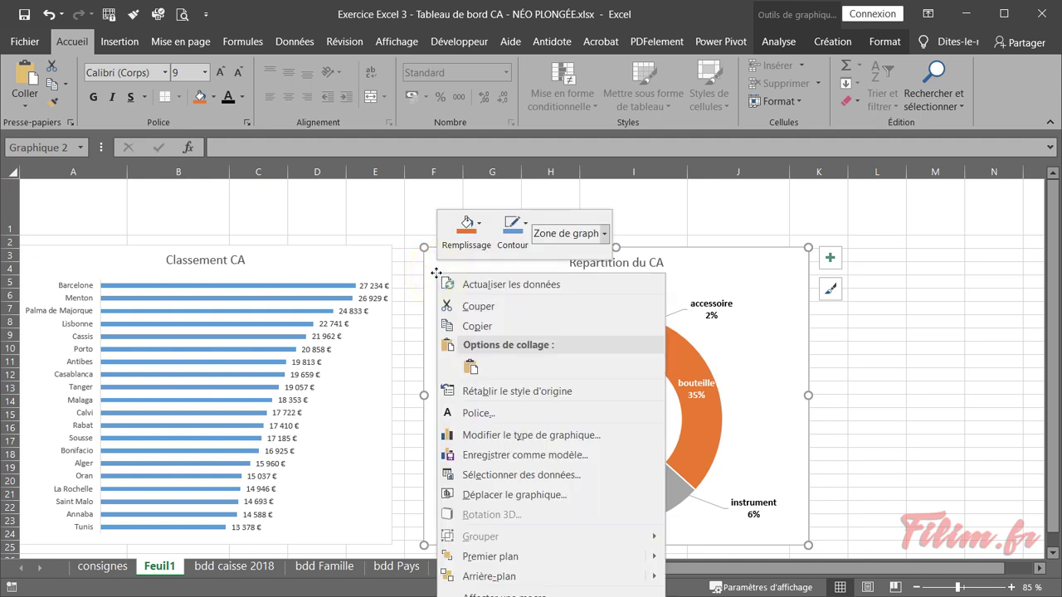
{"action": "left_click", "coordinate": [434, 267]}
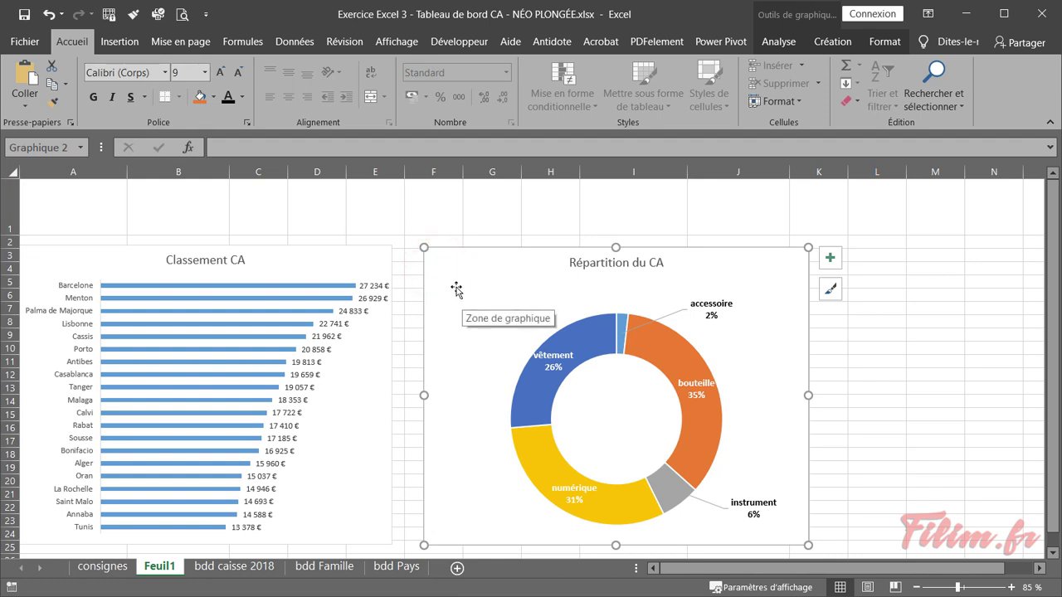
{"action": "left_click", "coordinate": [119, 41]}
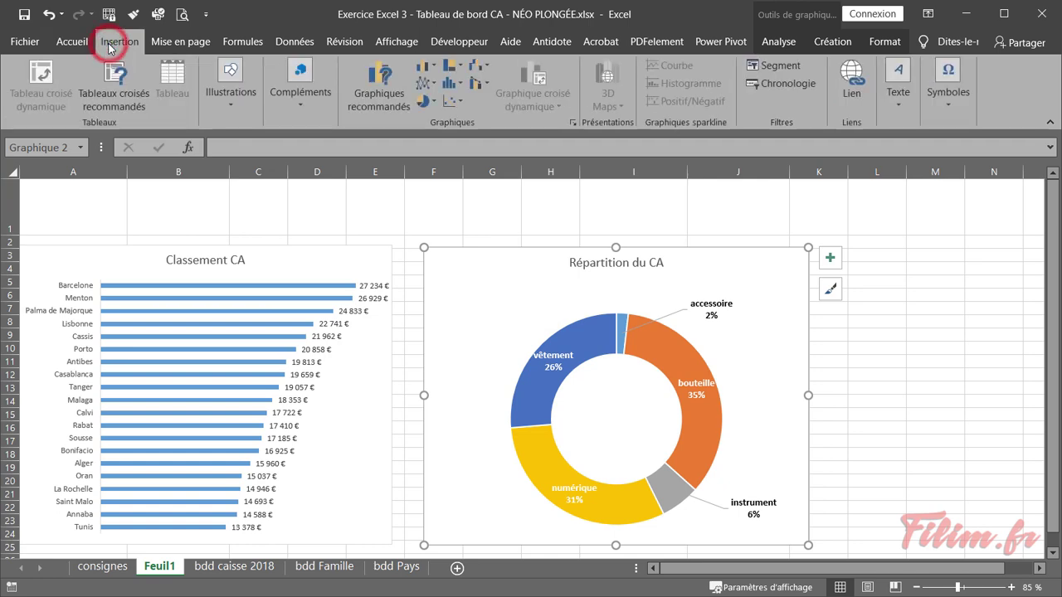
{"action": "left_click", "coordinate": [775, 64]}
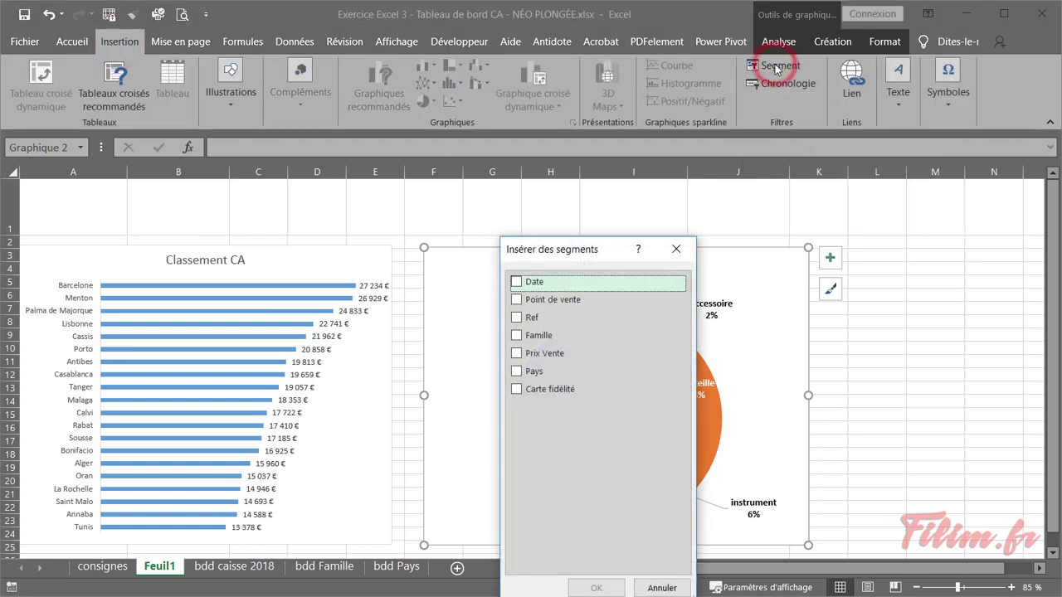
{"action": "left_click", "coordinate": [676, 249]}
{"action": "left_click", "coordinate": [788, 41]}
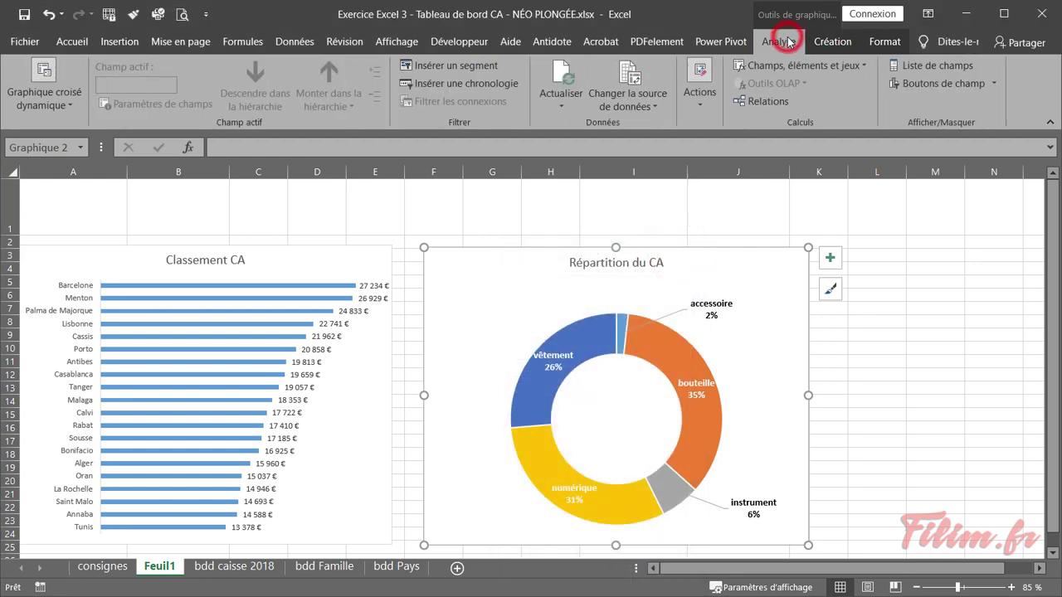
{"action": "left_click", "coordinate": [826, 41]}
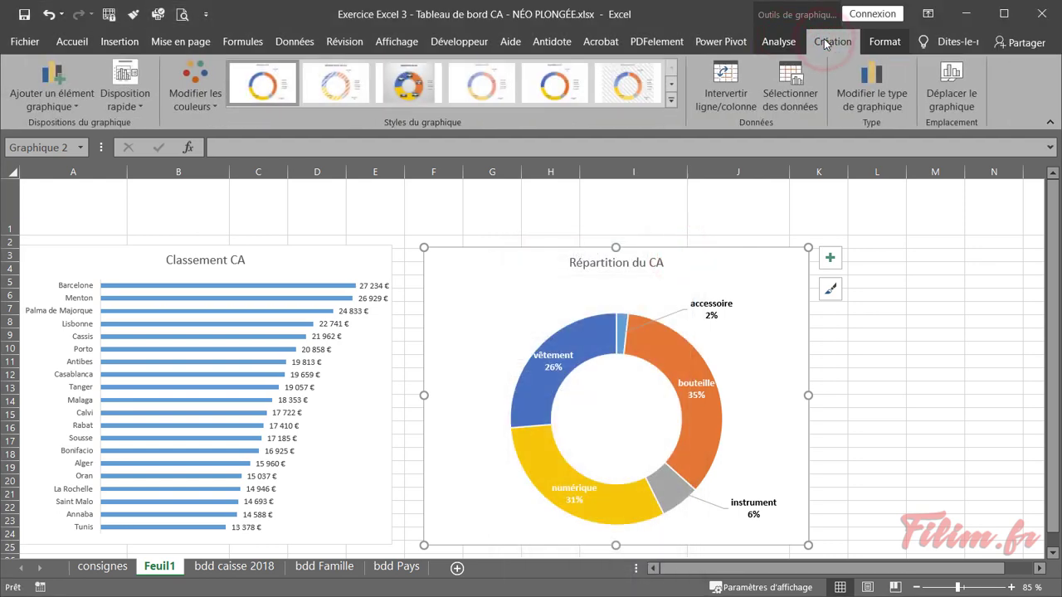
{"action": "left_click", "coordinate": [878, 42]}
{"action": "left_click", "coordinate": [788, 42]}
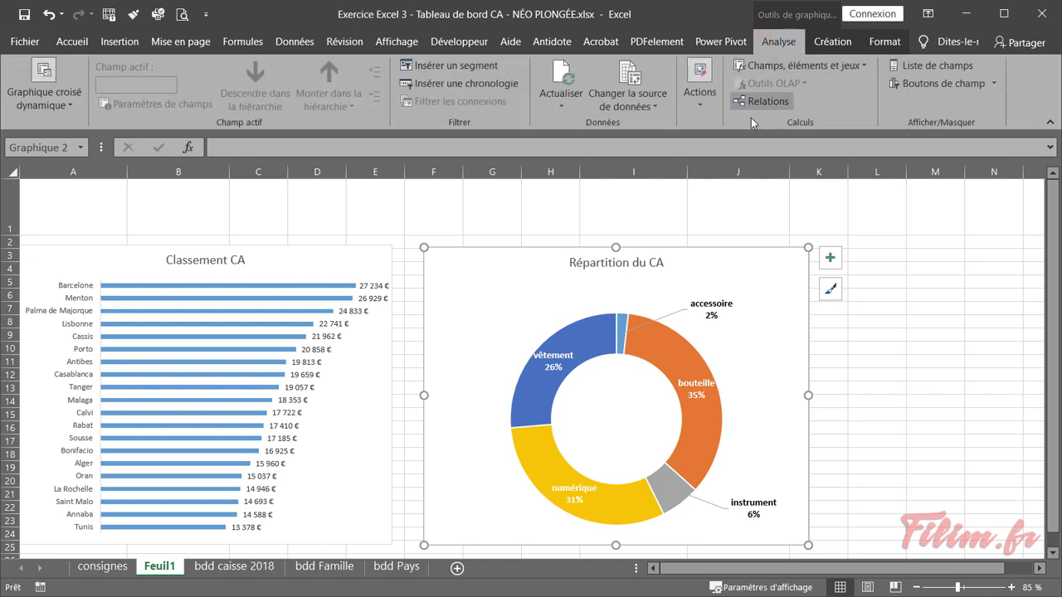
{"action": "left_click", "coordinate": [701, 106]}
{"action": "left_click", "coordinate": [704, 108]}
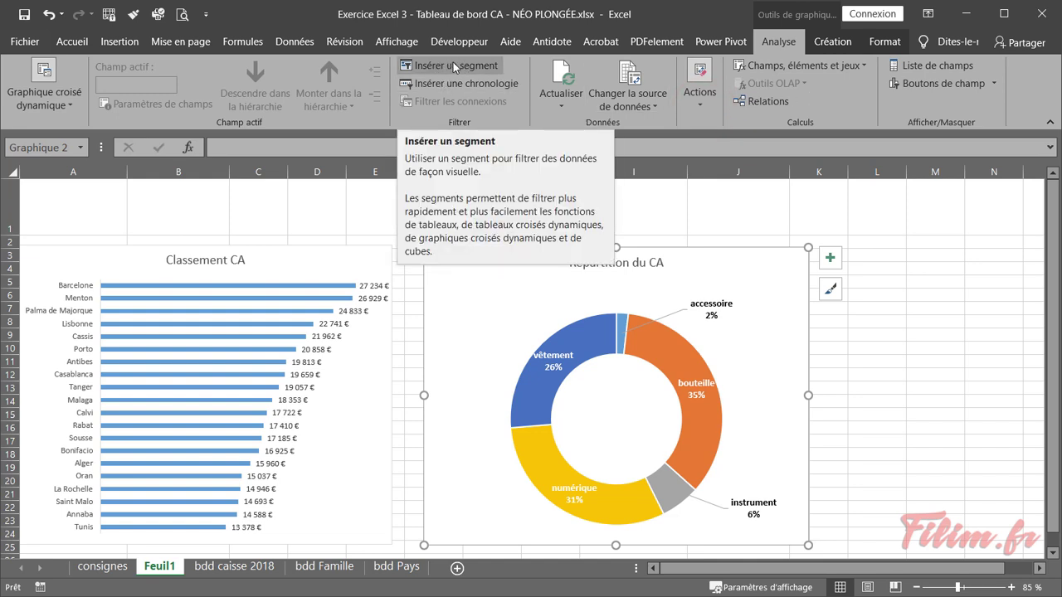
- Insert a slicer on the Pays field for the Répartition du CA chart
{"action": "left_click", "coordinate": [116, 41]}
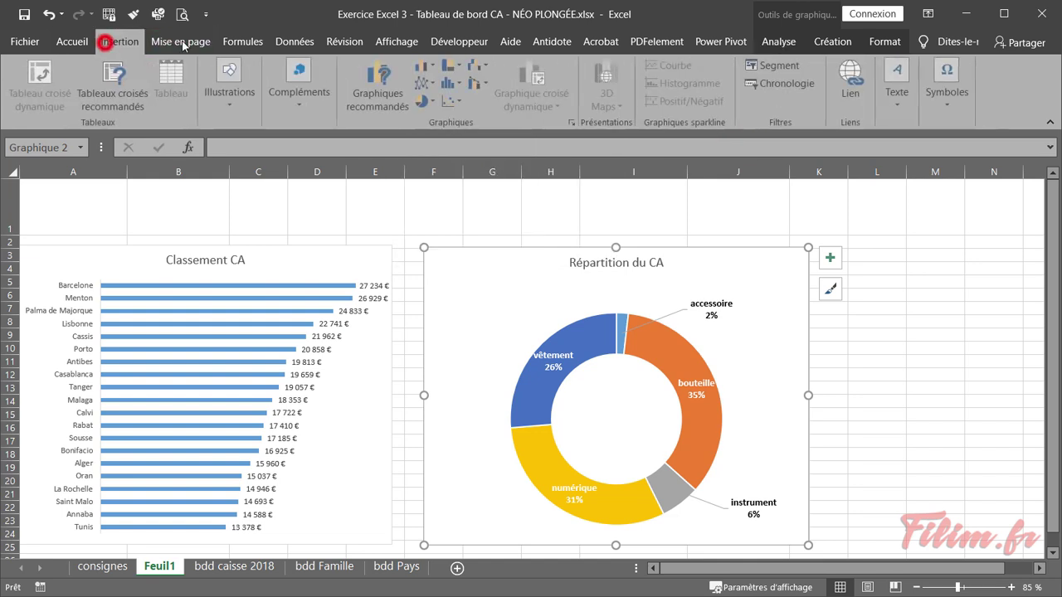
{"action": "left_click", "coordinate": [759, 70]}
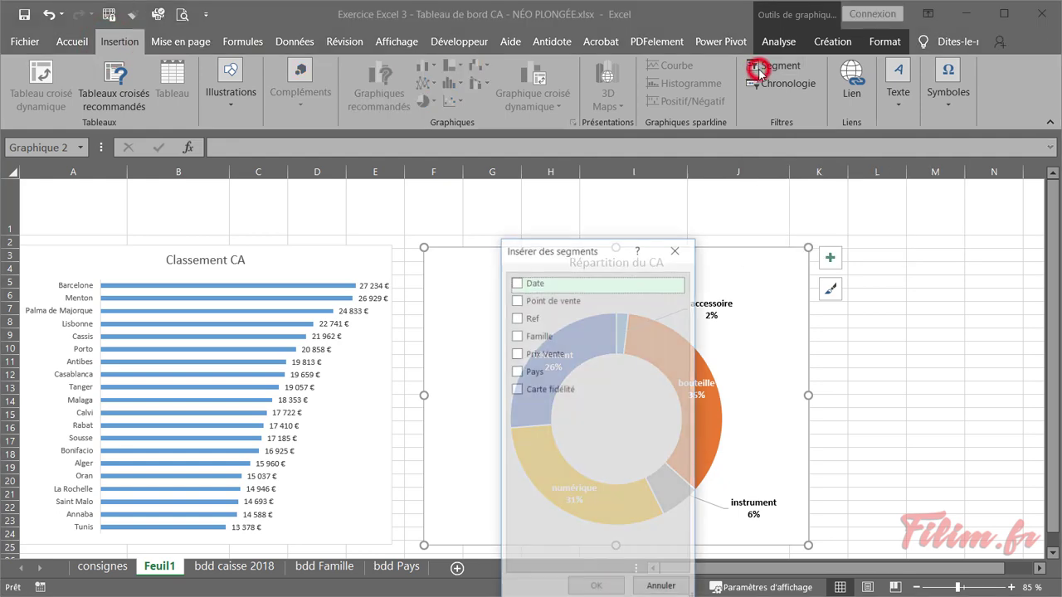
{"action": "left_click", "coordinate": [516, 374]}
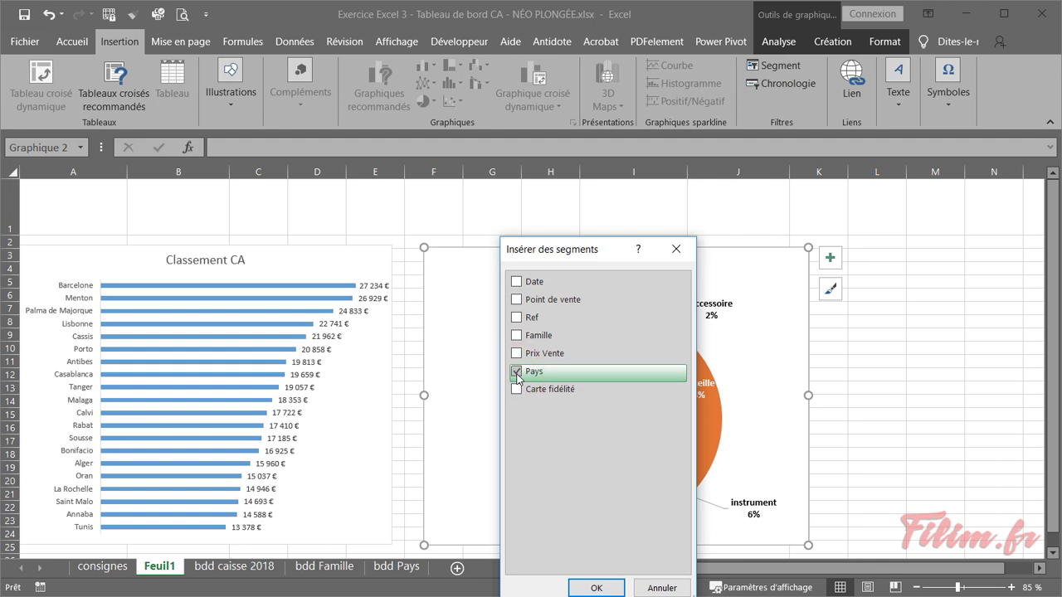
{"action": "left_click", "coordinate": [597, 588]}
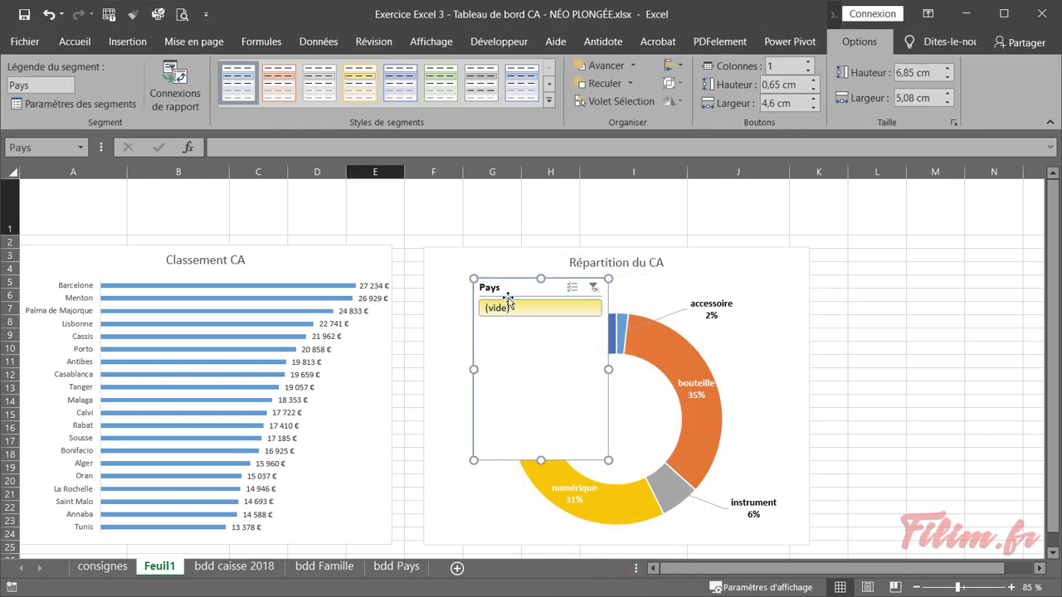
- Move the Pays slicer off the doughnut between the two charts and refresh the Répartition du CA chart's data
{"action": "left_click_drag", "start_coordinate": [513, 285], "coordinate": [398, 195]}
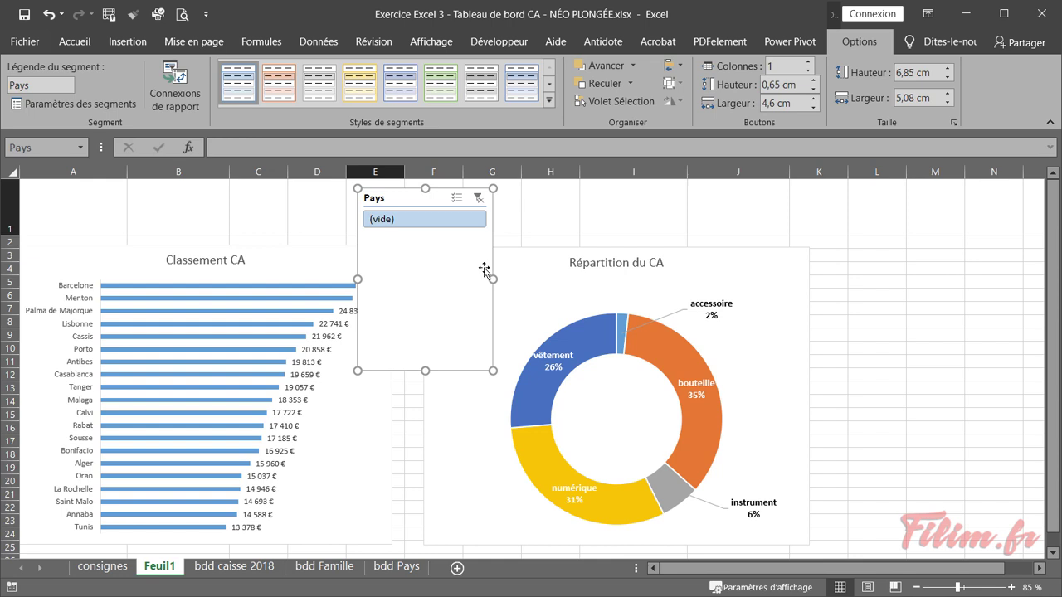
{"action": "right_click", "coordinate": [545, 280]}
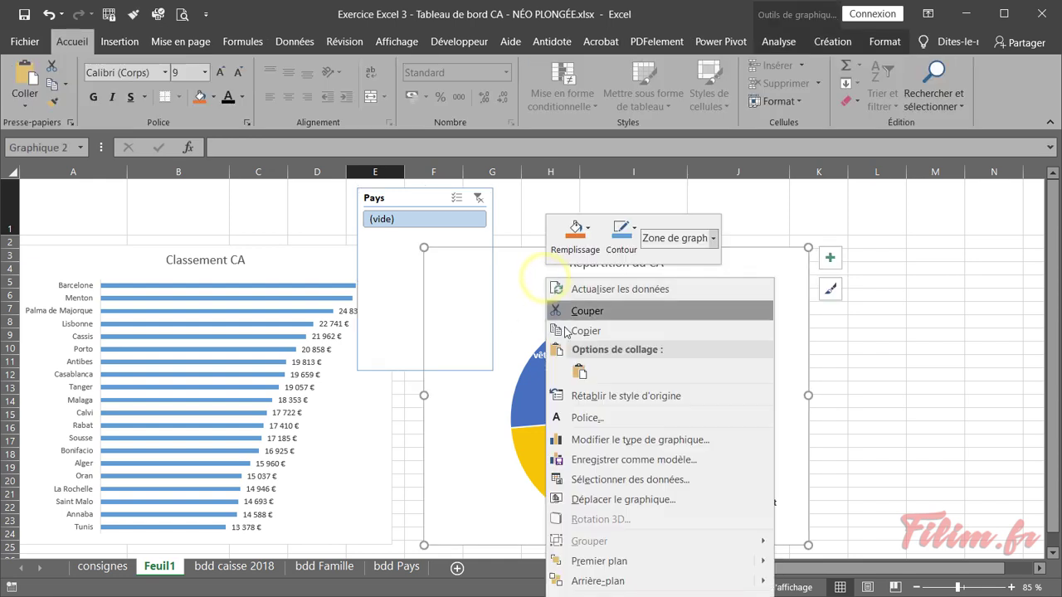
{"action": "left_click", "coordinate": [612, 290]}
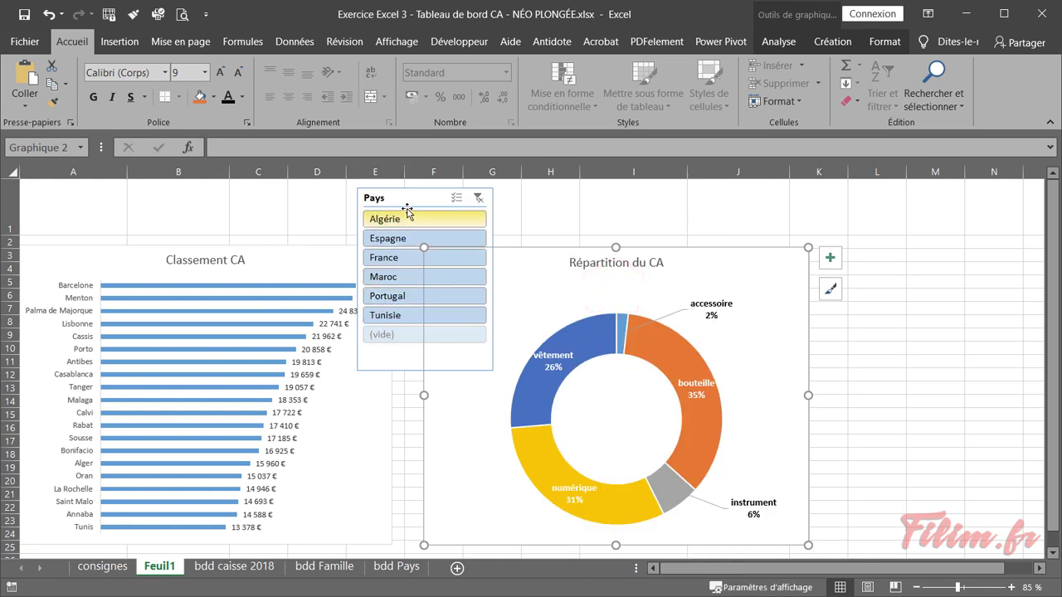
- Make row 1 of Feuil1 taller and reposition the Pays slicer around column E, between the two charts
{"action": "left_click_drag", "start_coordinate": [406, 205], "coordinate": [119, 202]}
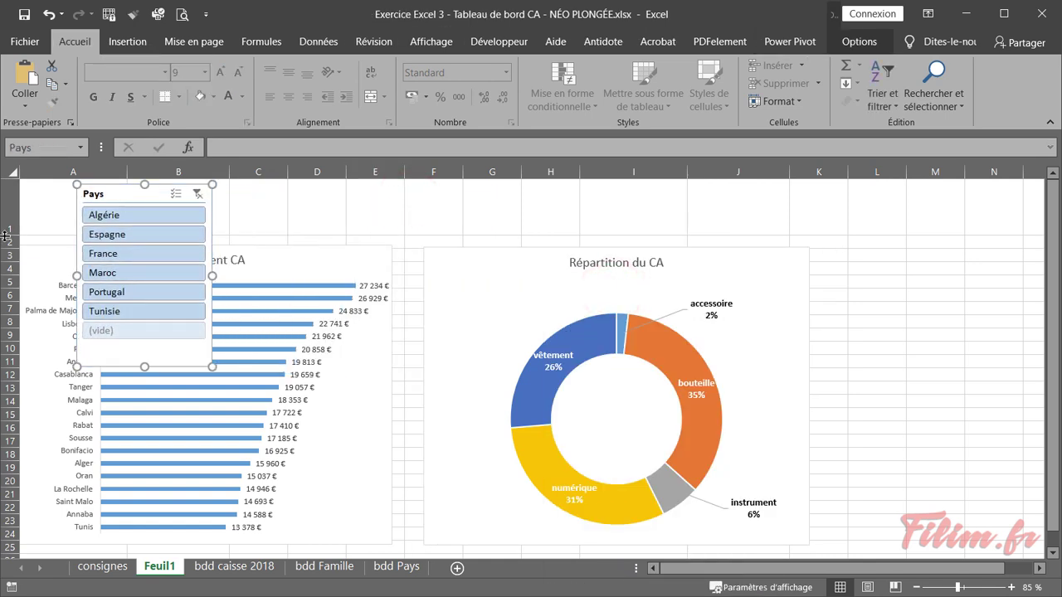
{"action": "left_click_drag", "start_coordinate": [6, 236], "coordinate": [6, 268]}
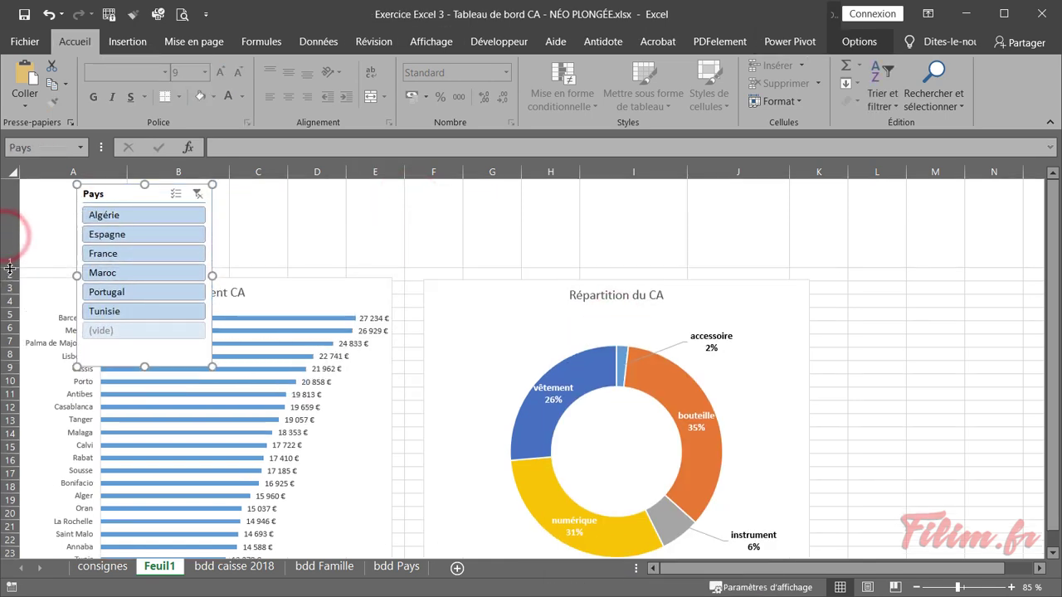
{"action": "left_click", "coordinate": [259, 567]}
{"action": "left_click", "coordinate": [402, 407]}
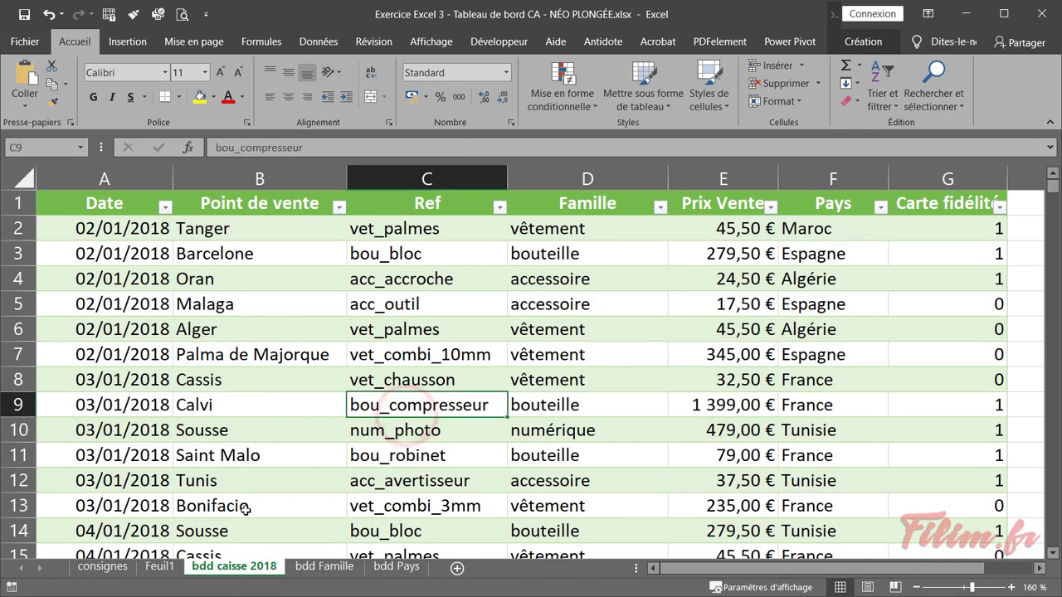
{"action": "left_click", "coordinate": [160, 566]}
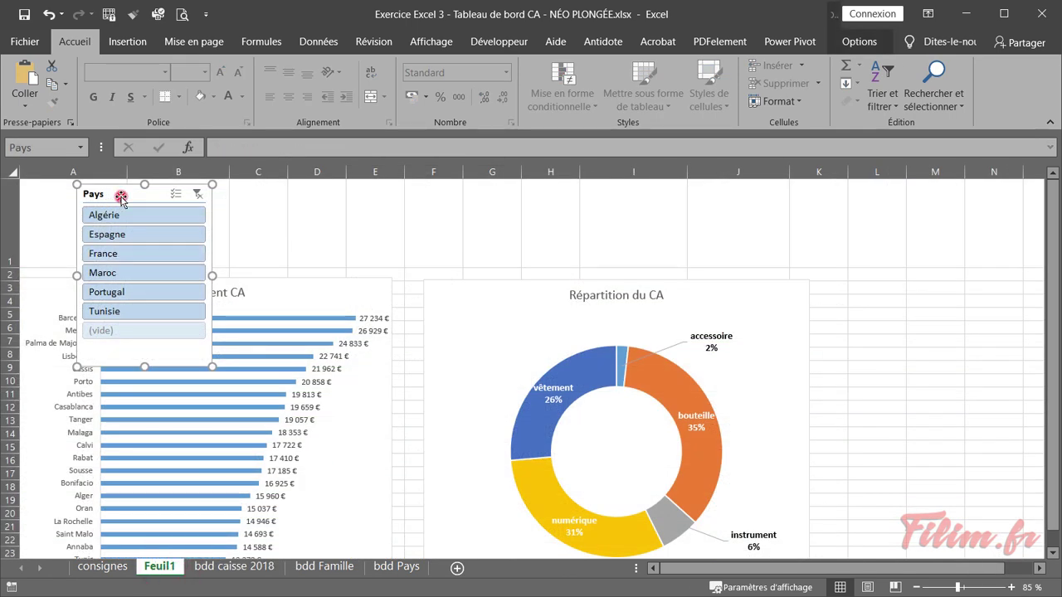
{"action": "left_click_drag", "start_coordinate": [121, 196], "coordinate": [388, 195]}
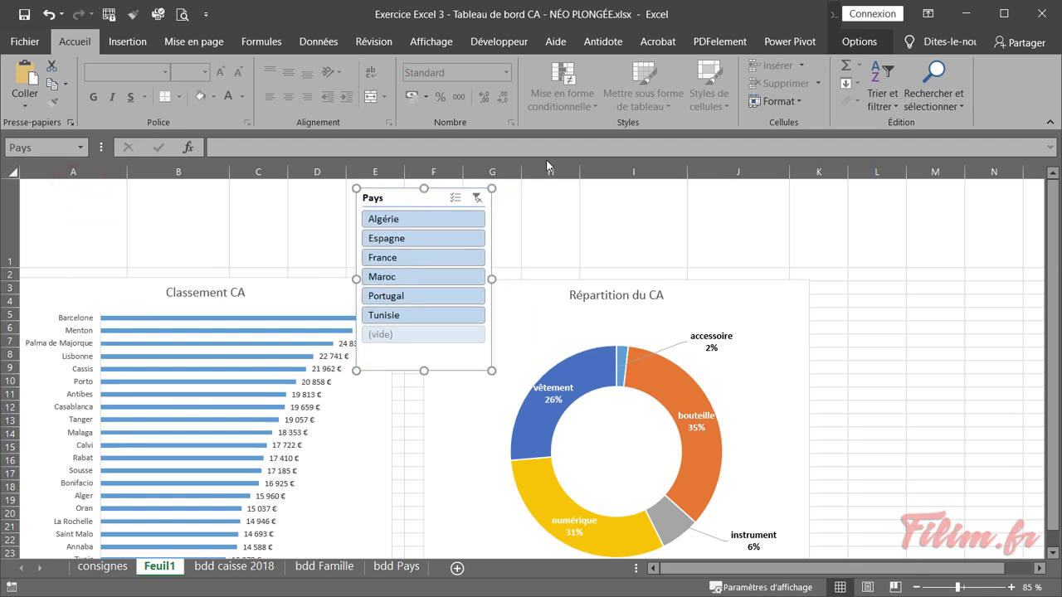
- Arrange the Pays slicer buttons in 3 columns and resize the slicer to about 3,2 cm high by 8,33 cm wide
{"action": "left_click", "coordinate": [384, 200]}
{"action": "left_click", "coordinate": [859, 41]}
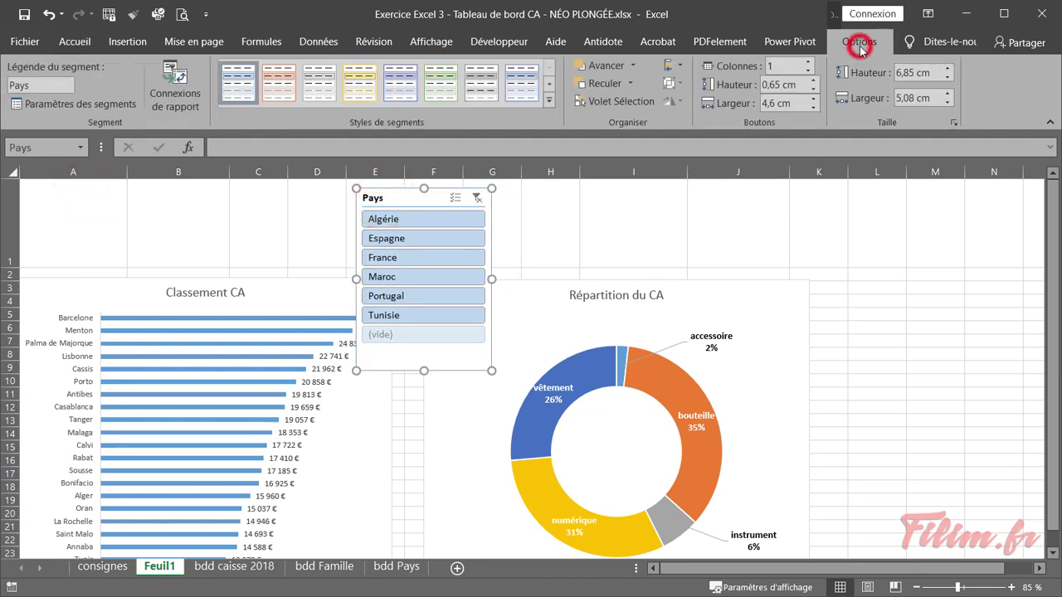
{"action": "left_click", "coordinate": [808, 61]}
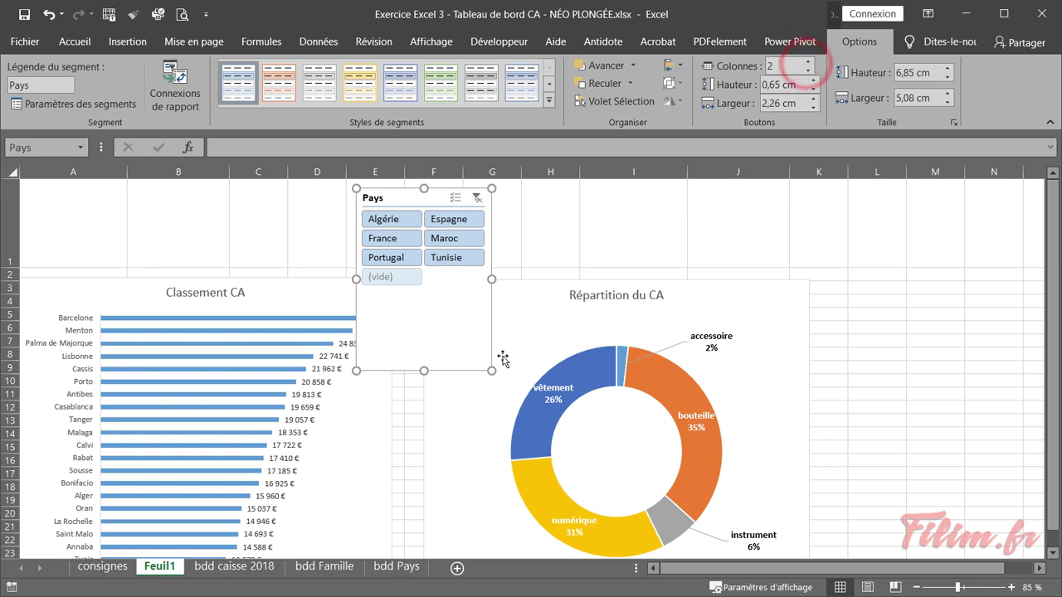
{"action": "left_click_drag", "start_coordinate": [489, 370], "coordinate": [506, 293]}
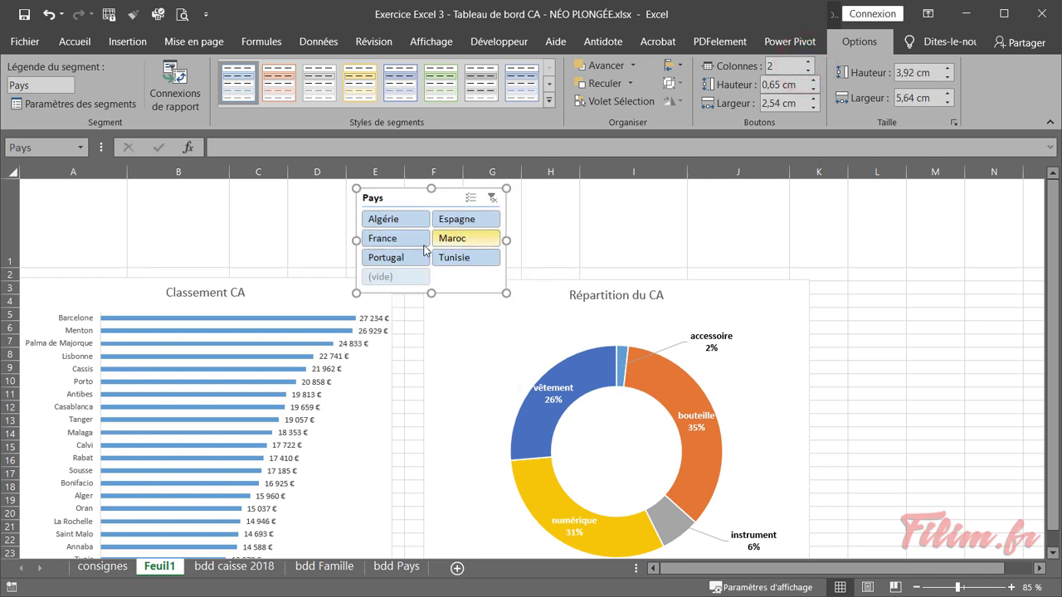
{"action": "left_click", "coordinate": [808, 61]}
{"action": "left_click_drag", "start_coordinate": [506, 240], "coordinate": [579, 240]}
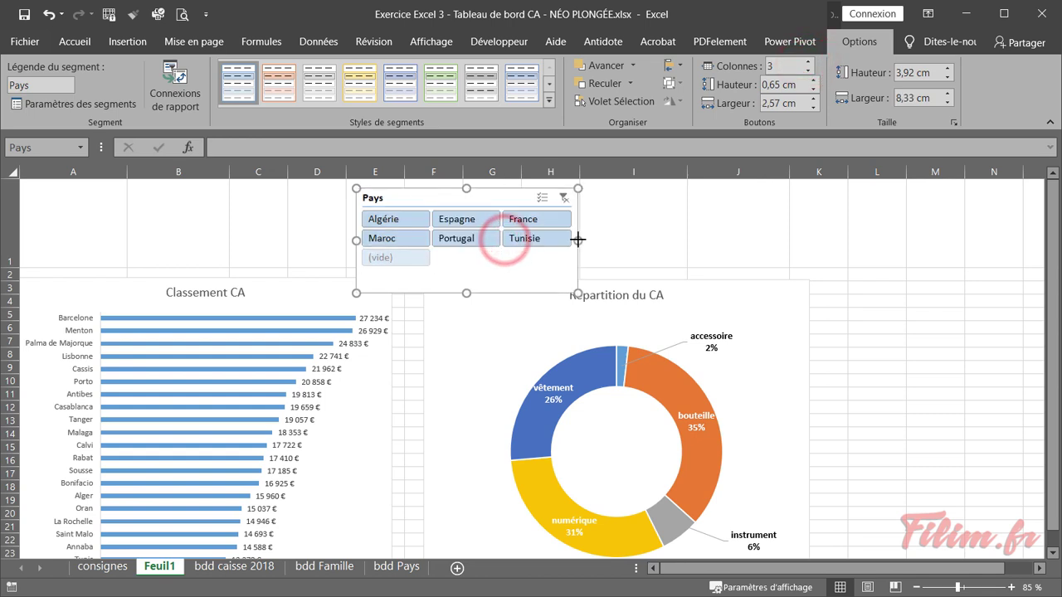
{"action": "left_click_drag", "start_coordinate": [466, 293], "coordinate": [466, 275]}
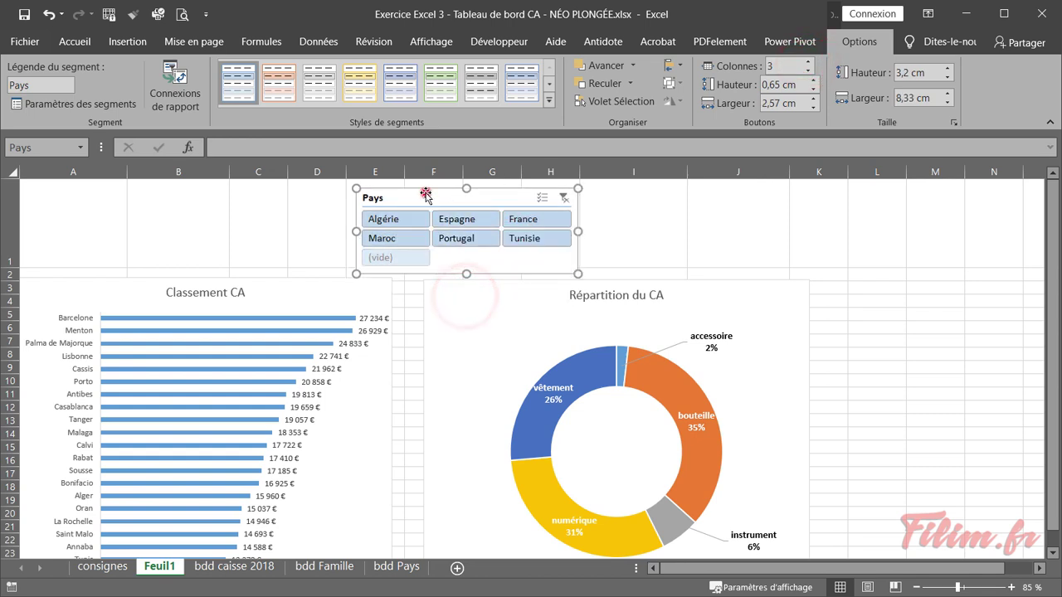
- Fit the Pays slicer within row 1 above the charts and apply the light yellow slicer style
{"action": "left_click_drag", "start_coordinate": [425, 194], "coordinate": [380, 187]}
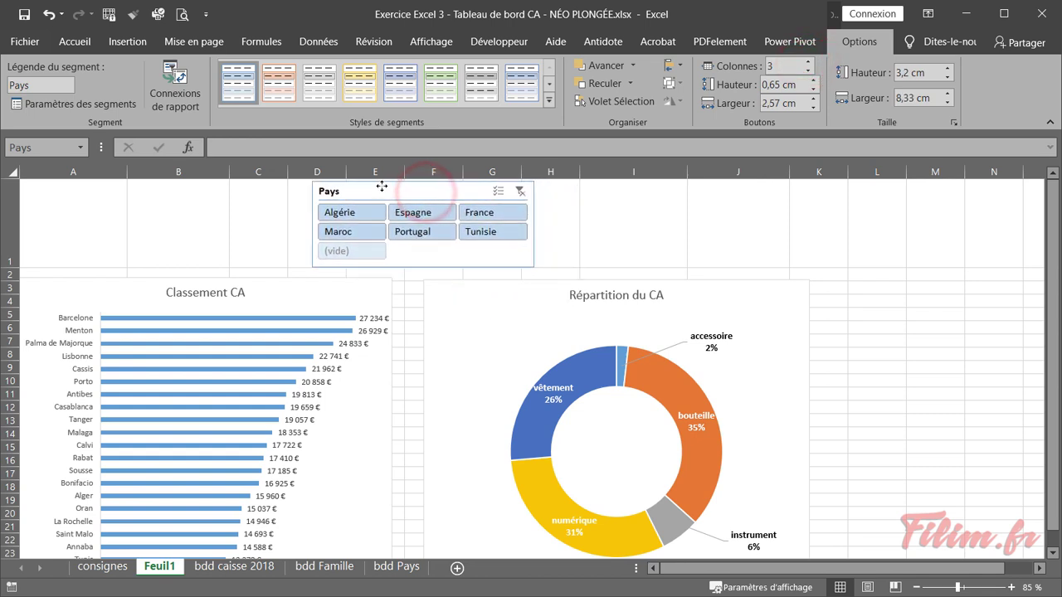
{"action": "left_click", "coordinate": [279, 85]}
{"action": "left_click", "coordinate": [359, 83]}
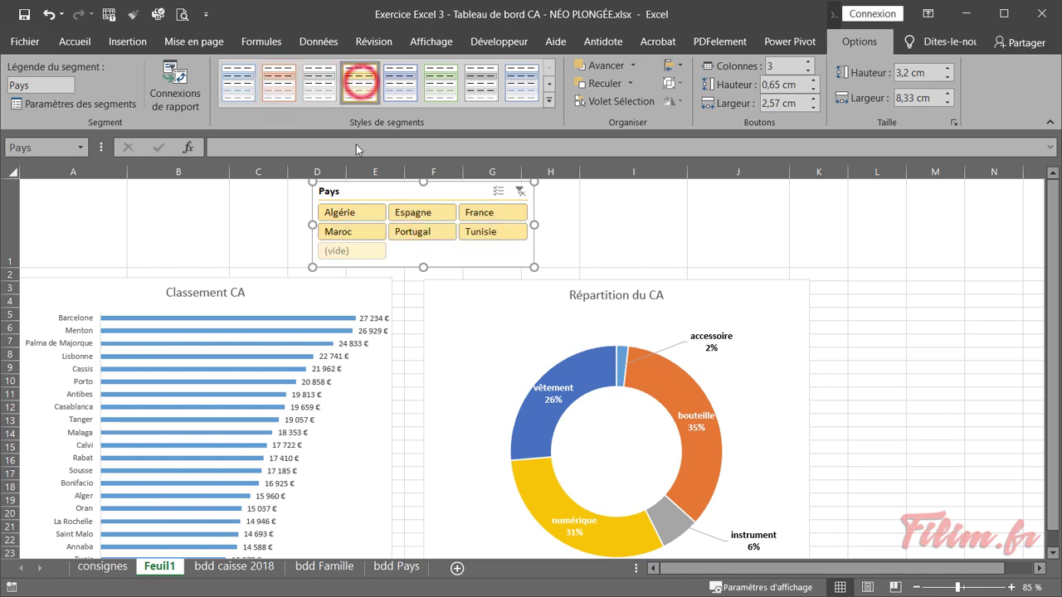
{"action": "left_click", "coordinate": [676, 216]}
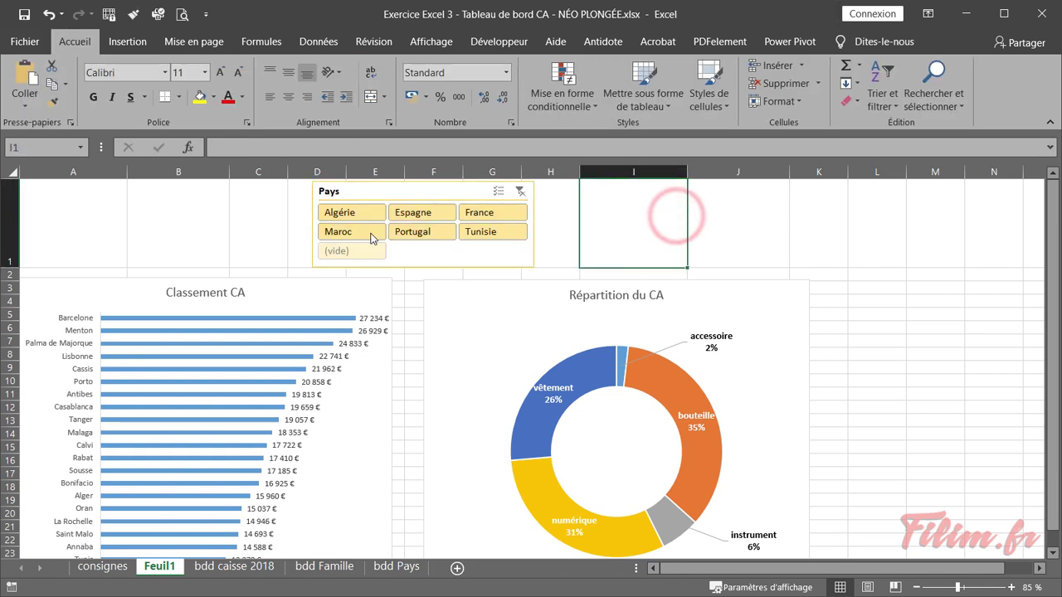
- Test the Pays slicer on the Répartition du CA chart with Algérie, Espagne, Portugal, Tunisie and France, and clear the filter
{"action": "left_click", "coordinate": [450, 319]}
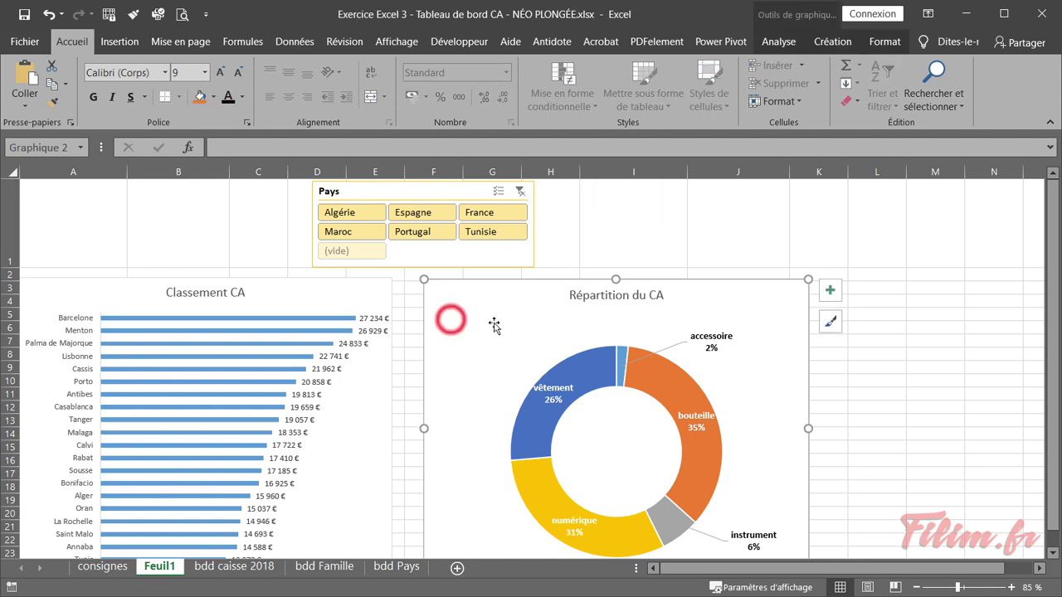
{"action": "left_click", "coordinate": [359, 216]}
{"action": "left_click", "coordinate": [413, 214]}
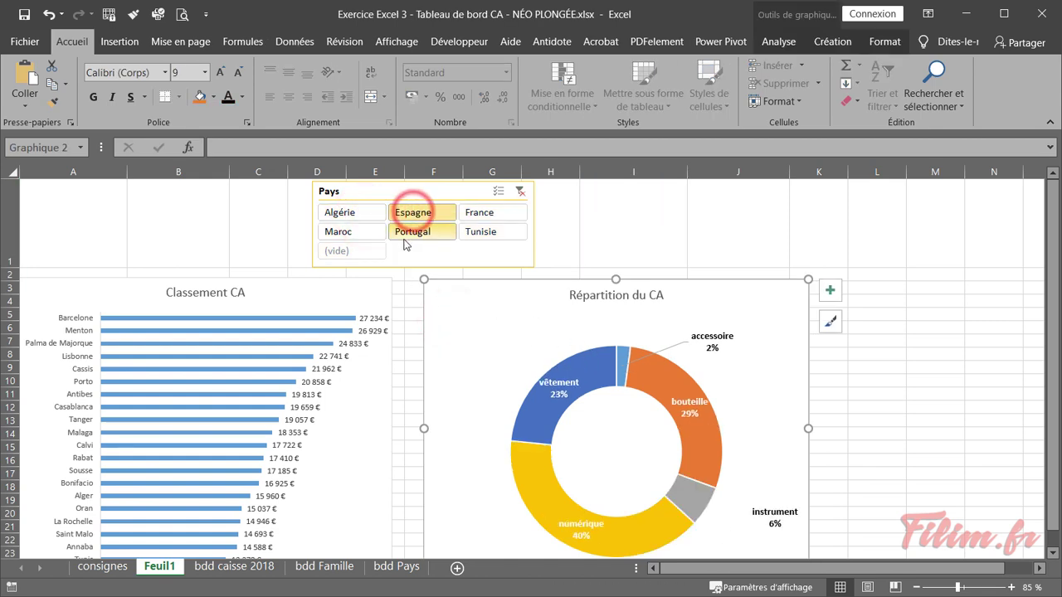
{"action": "left_click", "coordinate": [412, 233]}
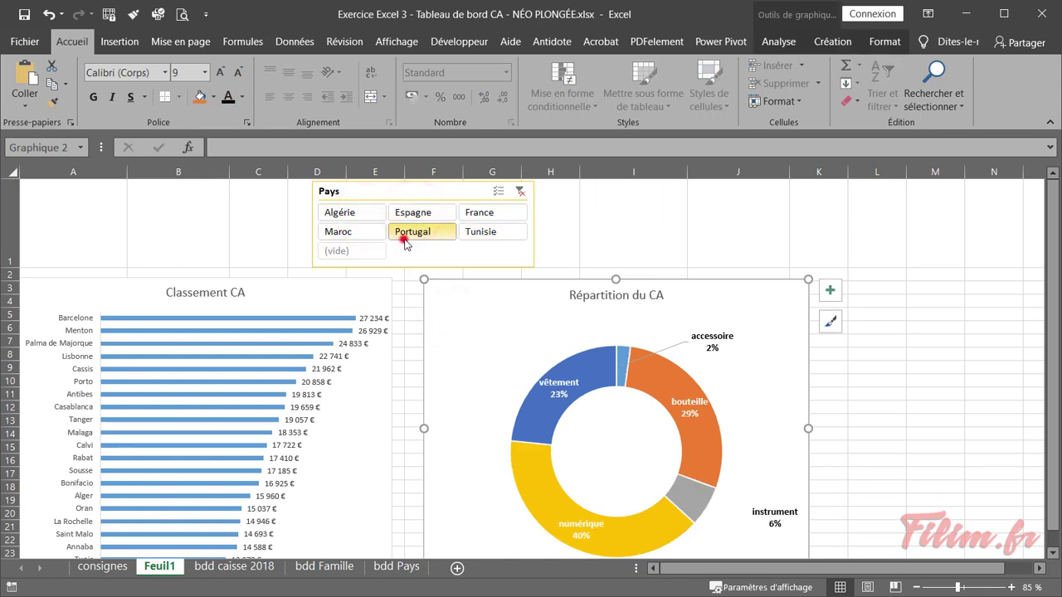
{"action": "left_click", "coordinate": [475, 231]}
{"action": "left_click", "coordinate": [488, 213]}
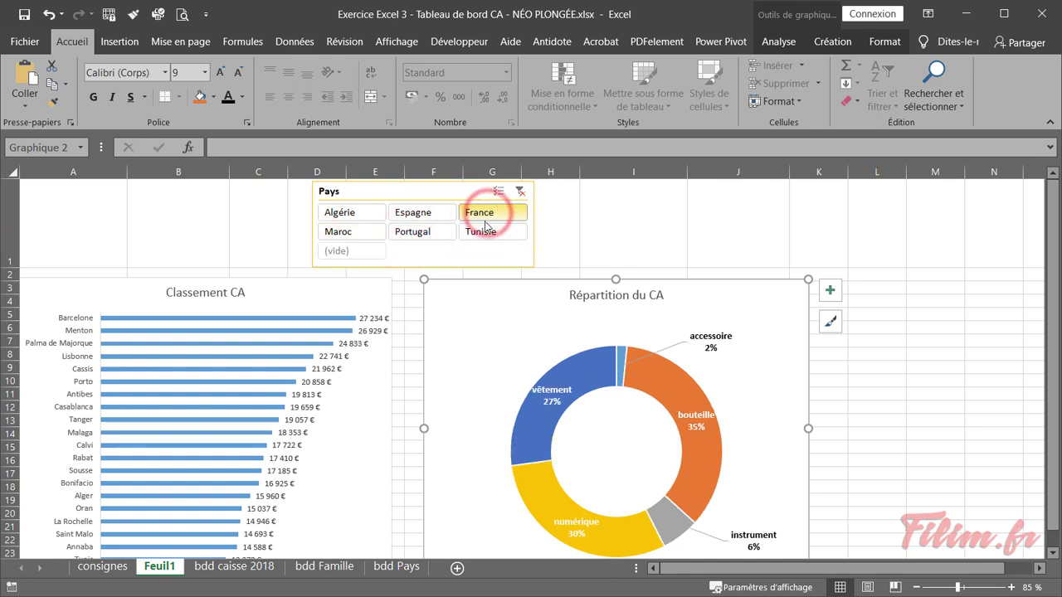
{"action": "left_click", "coordinate": [520, 192]}
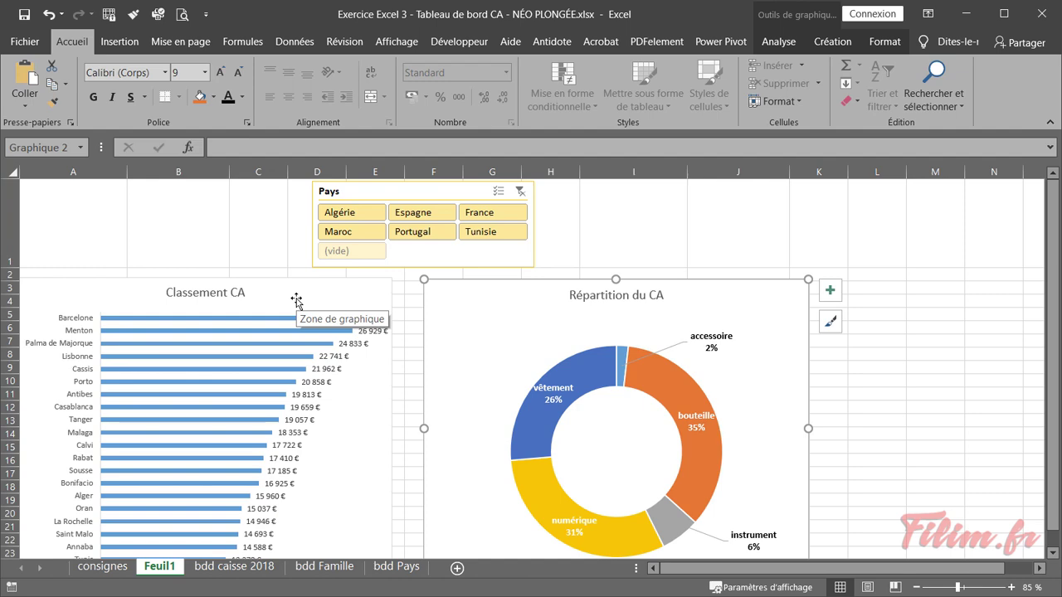
- Connect the Pays slicer to Tableau croisé dynamique1 in addition to Tableau croisé dynamique2
{"action": "right_click", "coordinate": [425, 190]}
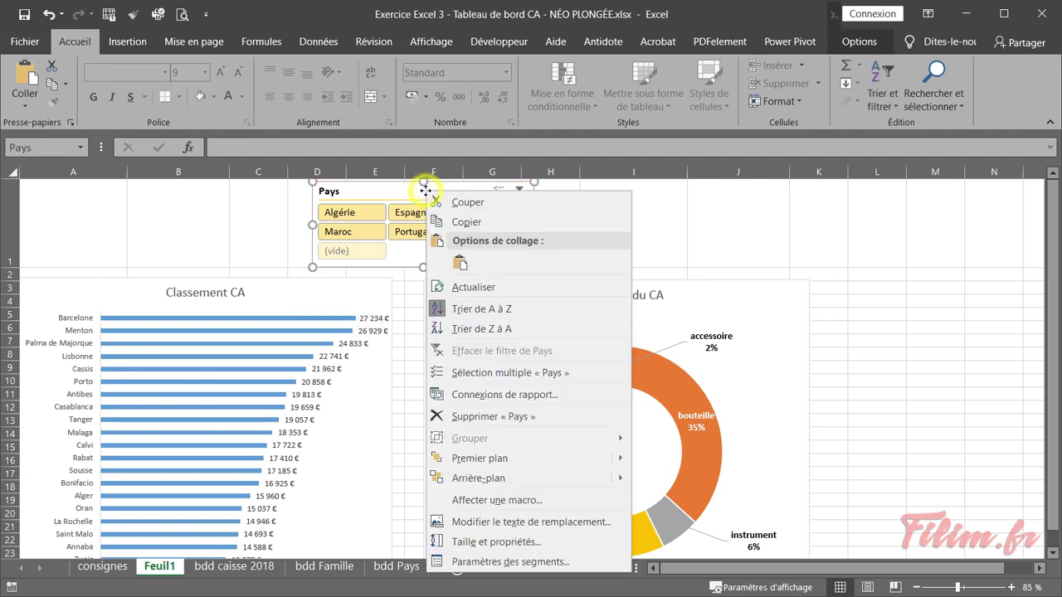
{"action": "left_click", "coordinate": [479, 397]}
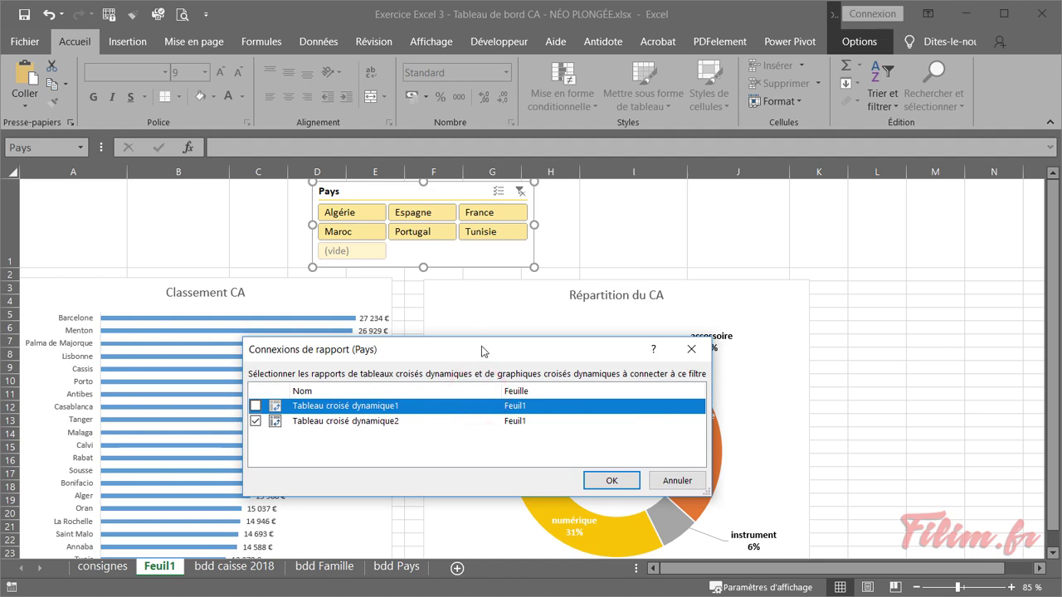
{"action": "left_click_drag", "start_coordinate": [481, 349], "coordinate": [367, 241]}
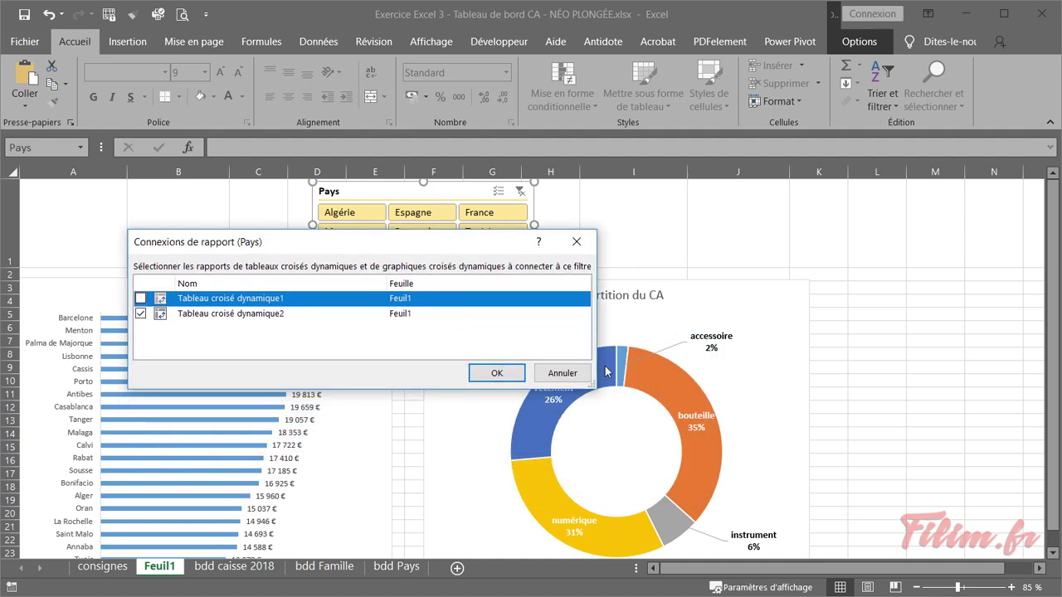
{"action": "left_click", "coordinate": [140, 299]}
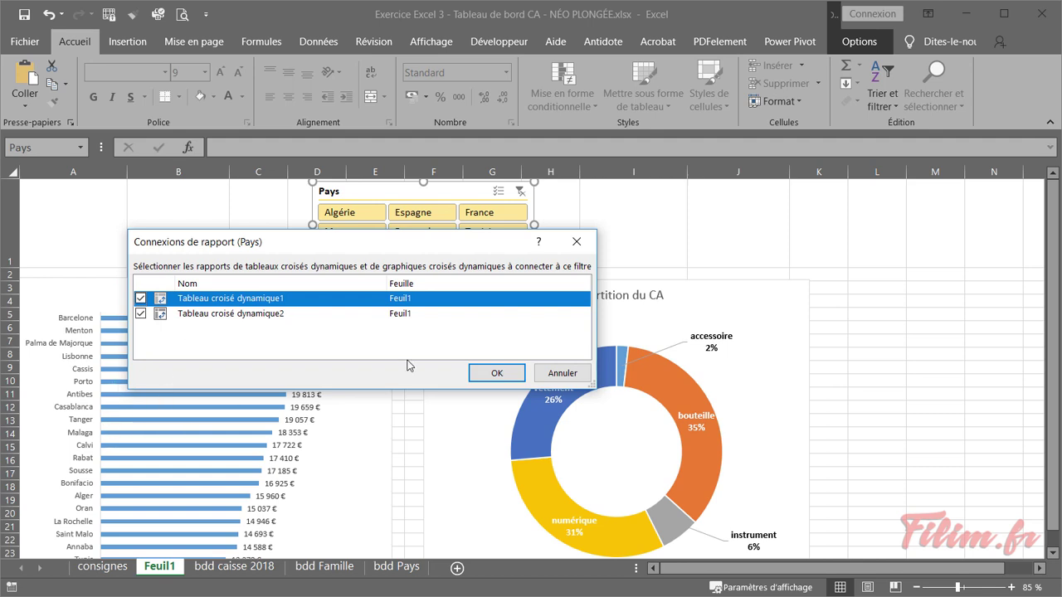
{"action": "left_click", "coordinate": [477, 382]}
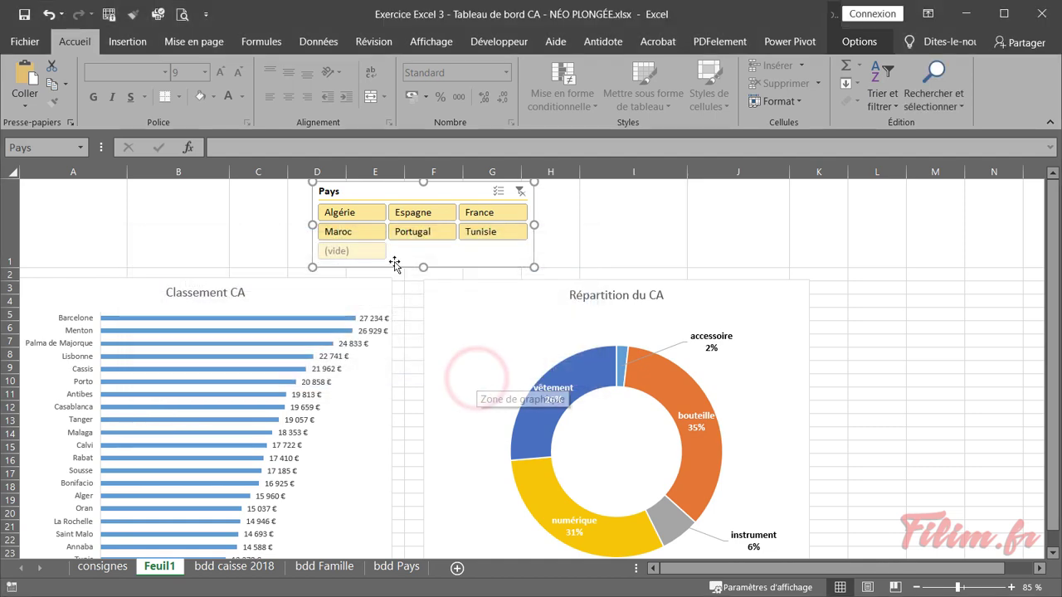
- Test the Pays slicer on both charts with Portugal, Espagne, Tunisie, France and then France plus Algérie, and clear the filter
{"action": "left_click", "coordinate": [446, 234]}
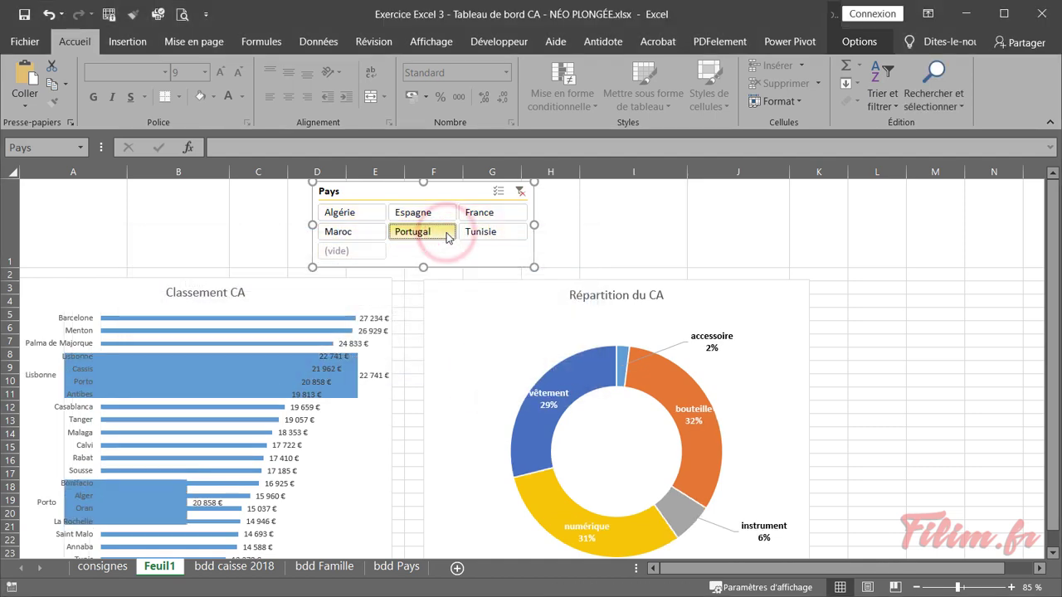
{"action": "left_click", "coordinate": [435, 214]}
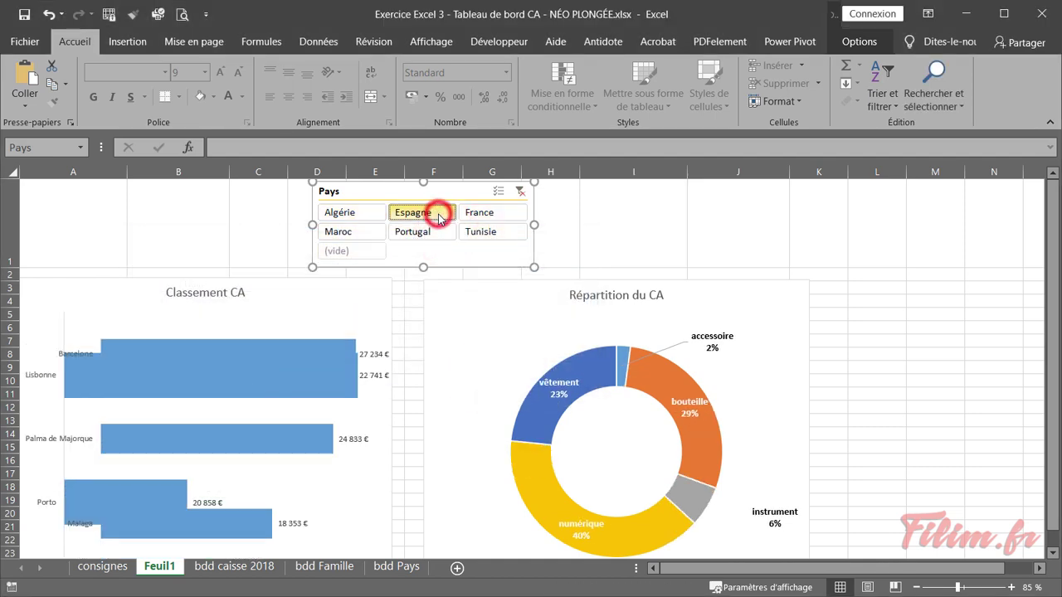
{"action": "left_click", "coordinate": [494, 233]}
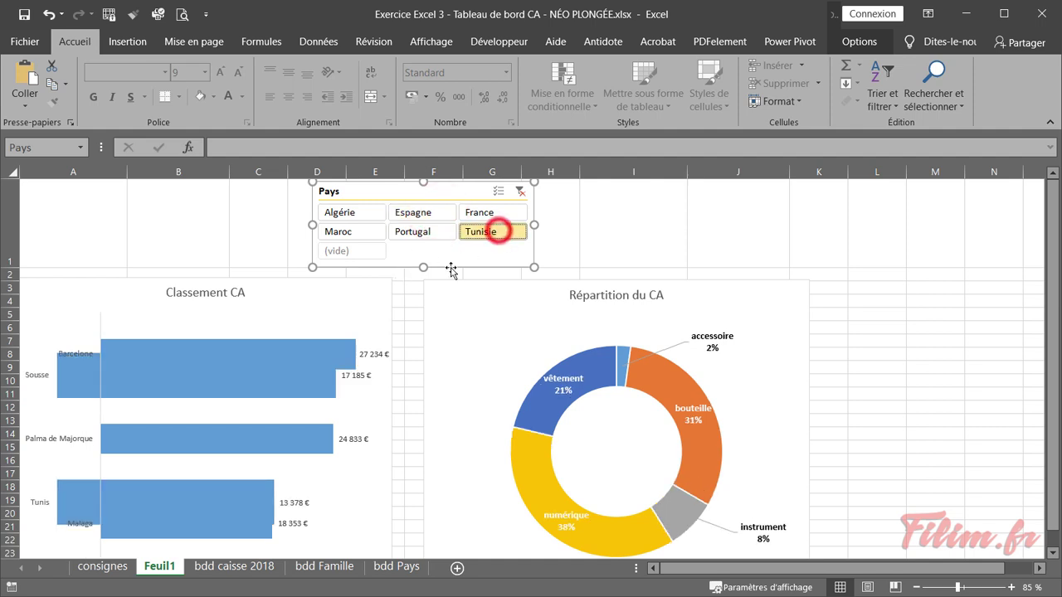
{"action": "left_click", "coordinate": [400, 395]}
{"action": "scroll", "coordinate": [401, 395], "scroll_direction": "down", "scroll_amount": 1, "text": "ctrl"}
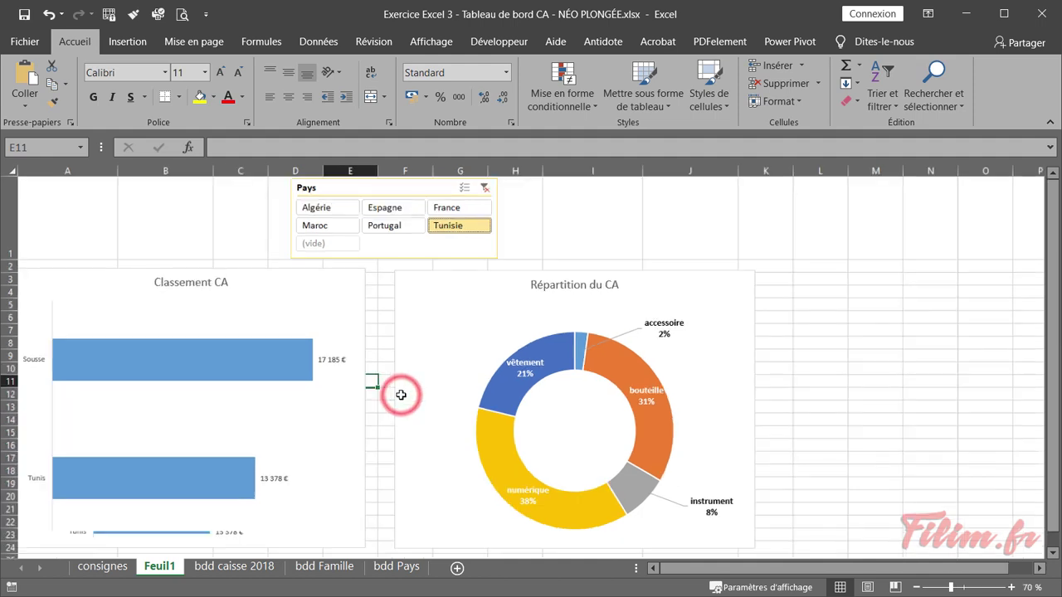
{"action": "left_click", "coordinate": [396, 203]}
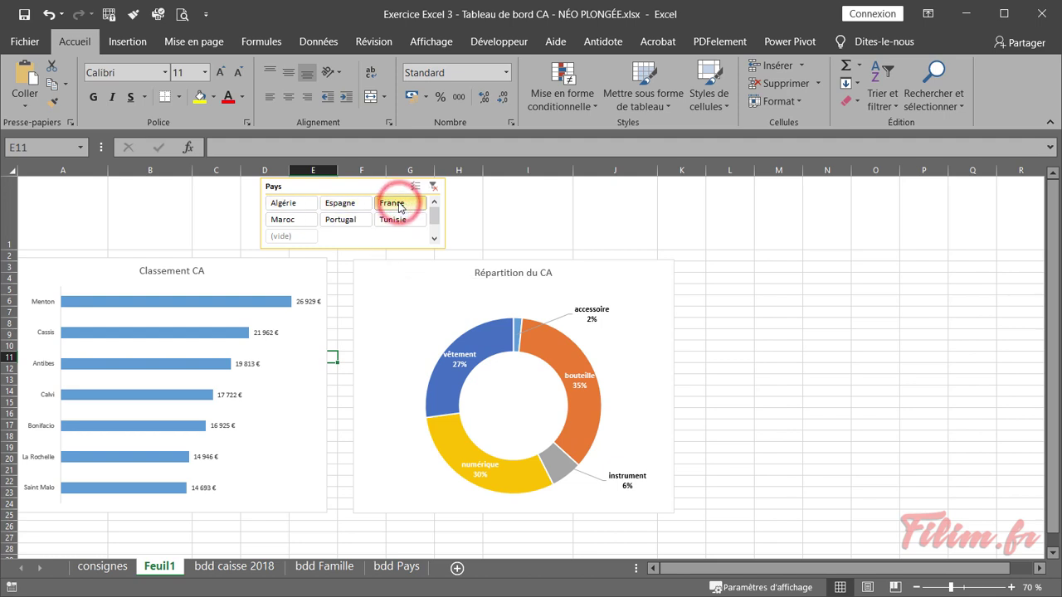
{"action": "left_click", "coordinate": [294, 208], "text": "ctrl"}
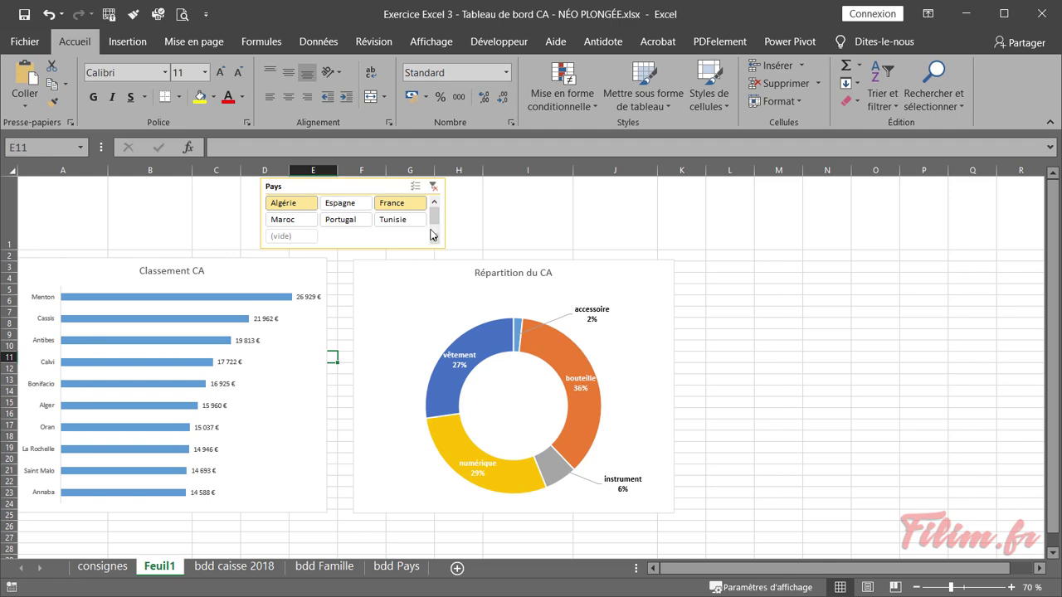
{"action": "left_click", "coordinate": [433, 186]}
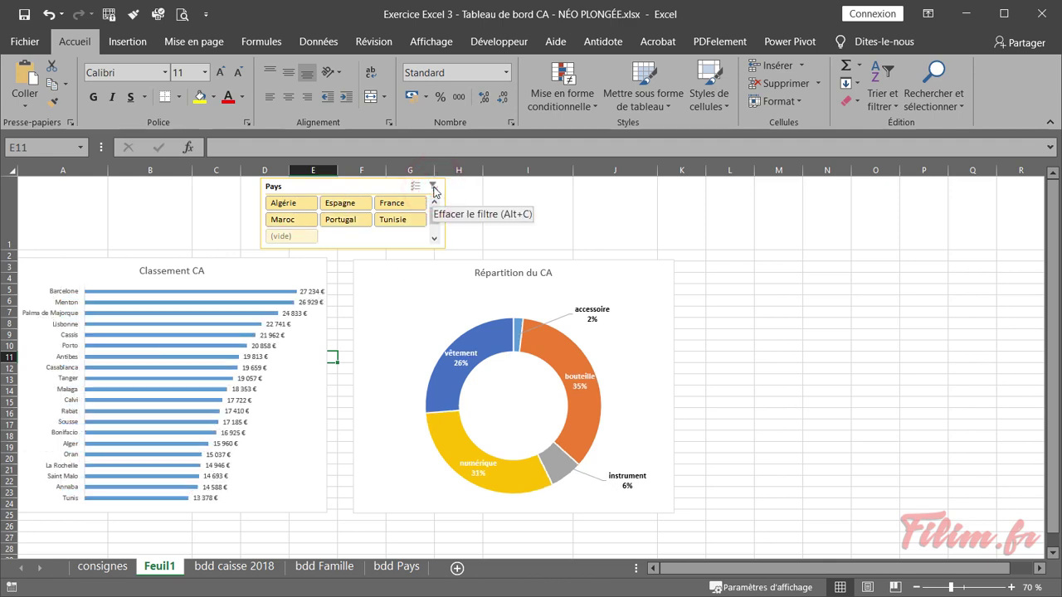
- Check the month filter requirement in the consignes sheet and insert a Date timeline for the Répartition du CA chart in Feuil1
{"action": "left_click", "coordinate": [103, 567]}
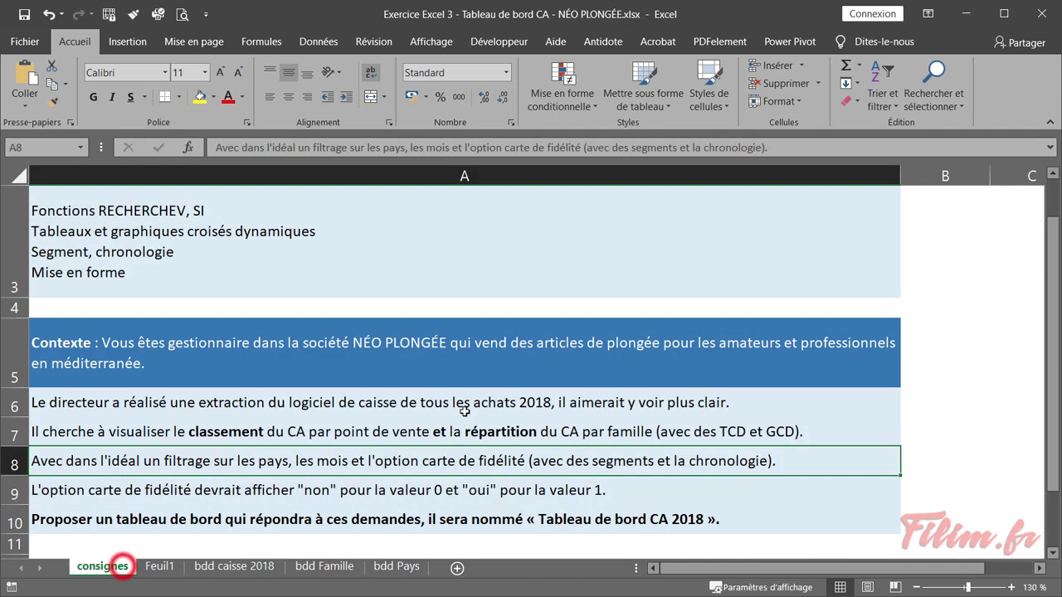
{"action": "double_click", "coordinate": [291, 465]}
{"action": "left_click_drag", "start_coordinate": [295, 462], "coordinate": [347, 462]}
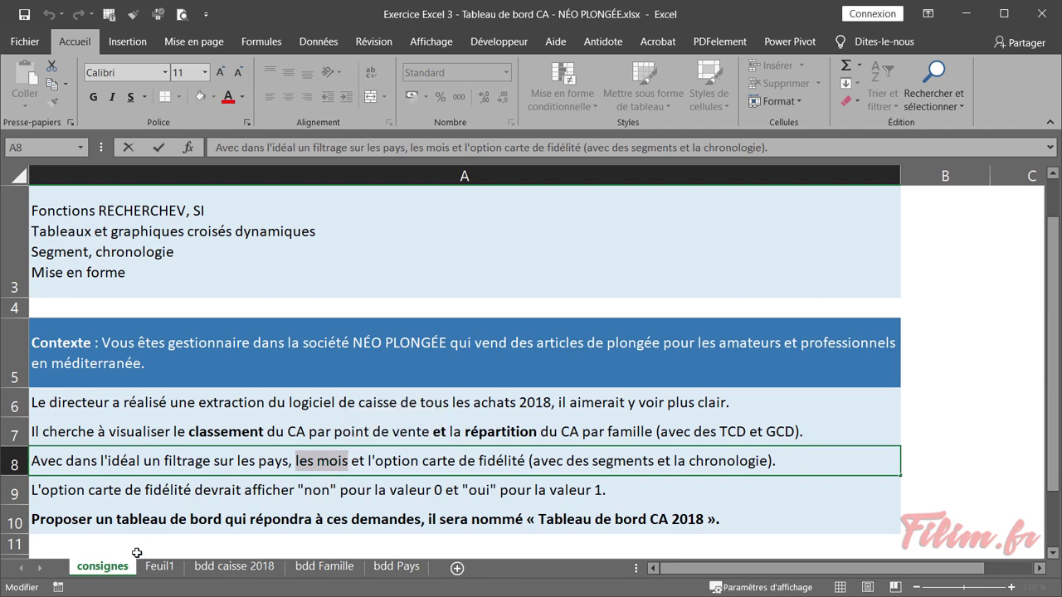
{"action": "left_click", "coordinate": [159, 566]}
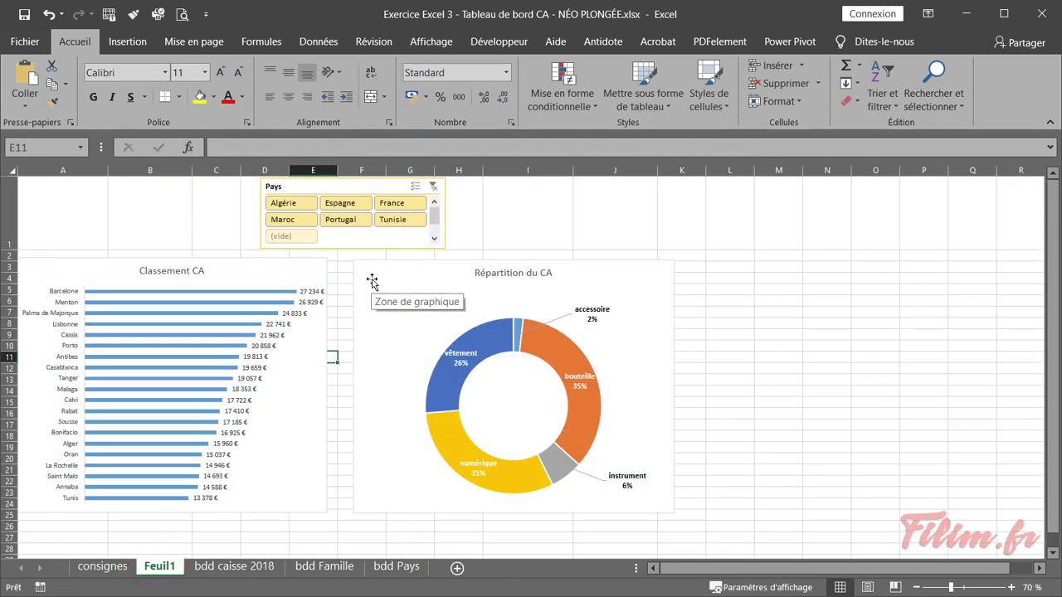
{"action": "left_click", "coordinate": [515, 222]}
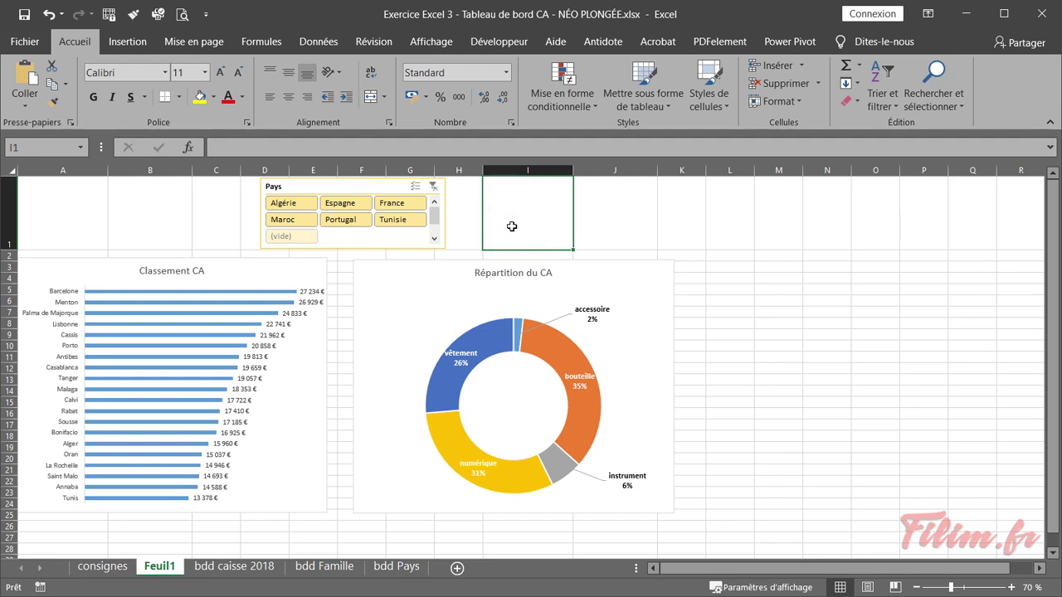
{"action": "left_click", "coordinate": [396, 292]}
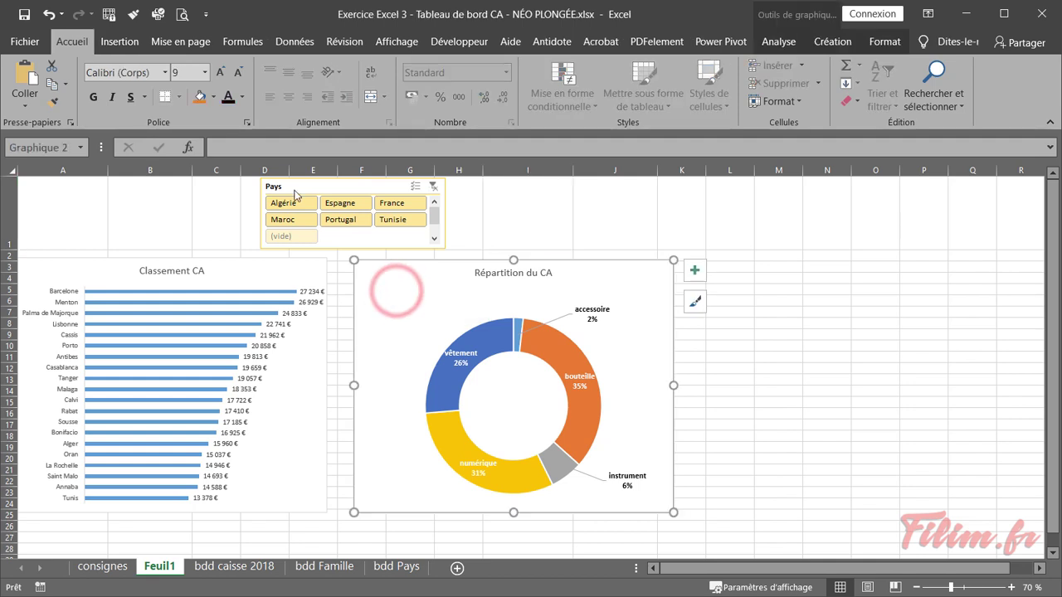
{"action": "left_click", "coordinate": [119, 41]}
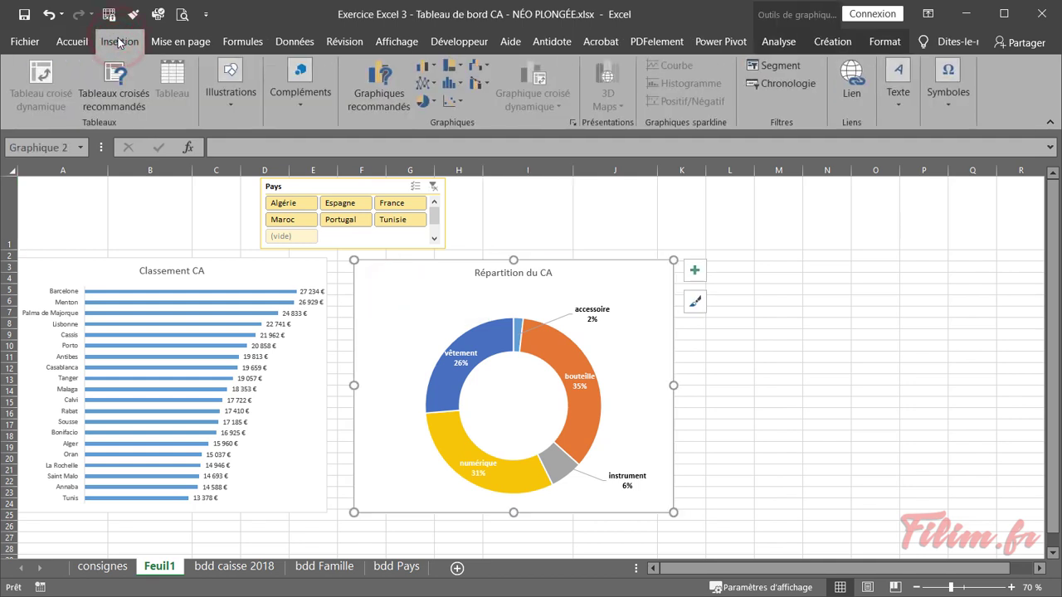
{"action": "left_click", "coordinate": [767, 84]}
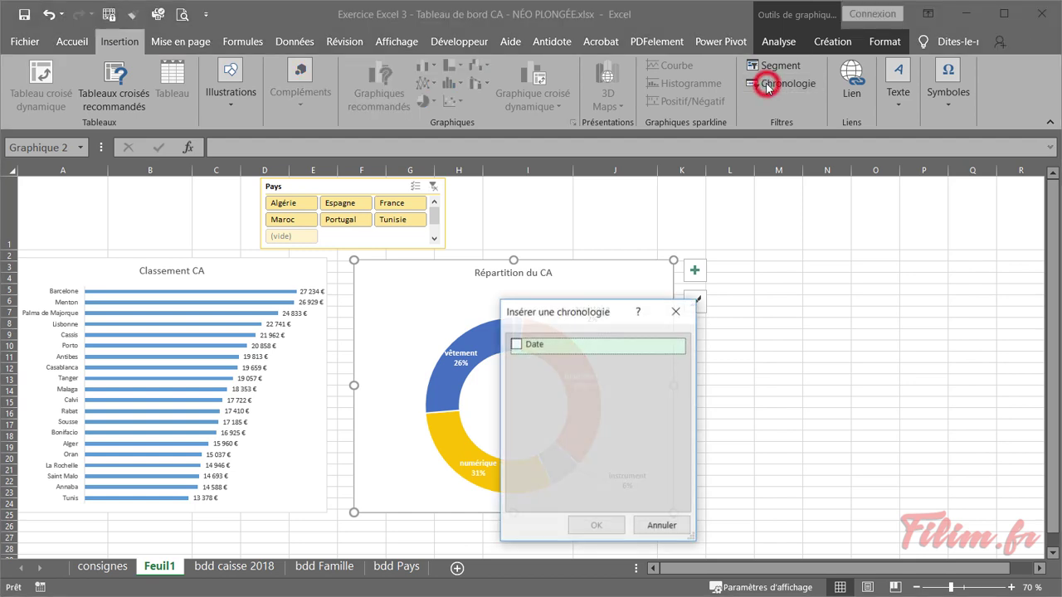
{"action": "left_click", "coordinate": [516, 343]}
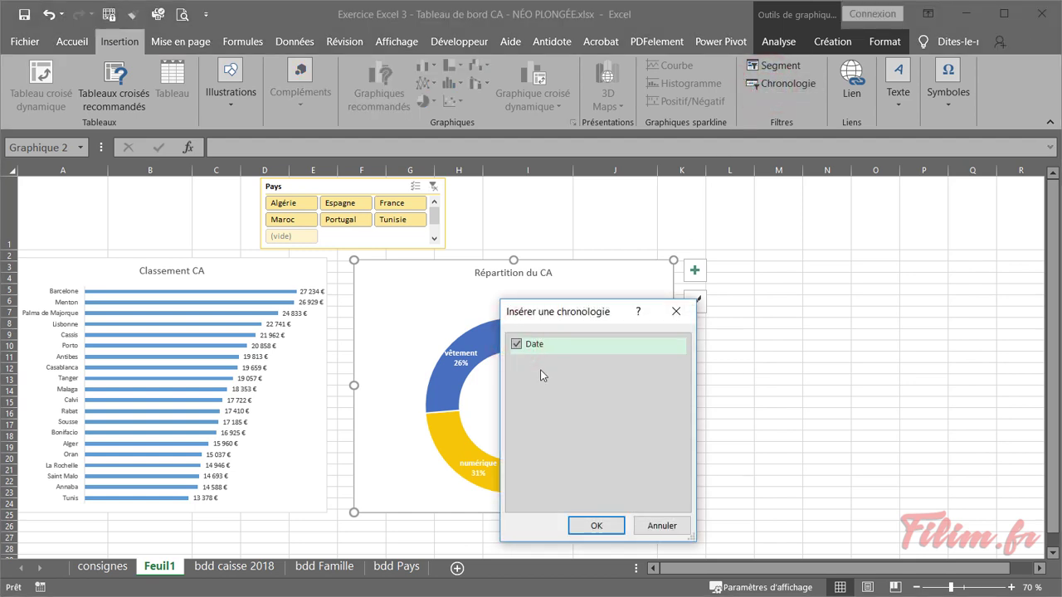
{"action": "left_click", "coordinate": [585, 526]}
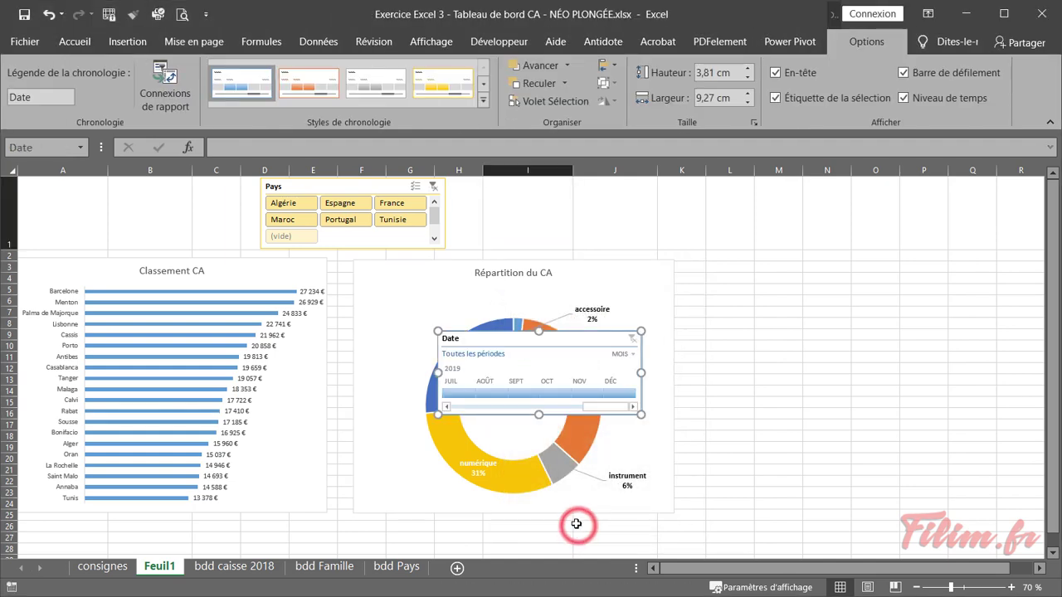
- Make row 1 taller, place the Date timeline there beside the Pays slicer, widen it and shift both filters slightly left
{"action": "left_click_drag", "start_coordinate": [500, 343], "coordinate": [515, 188]}
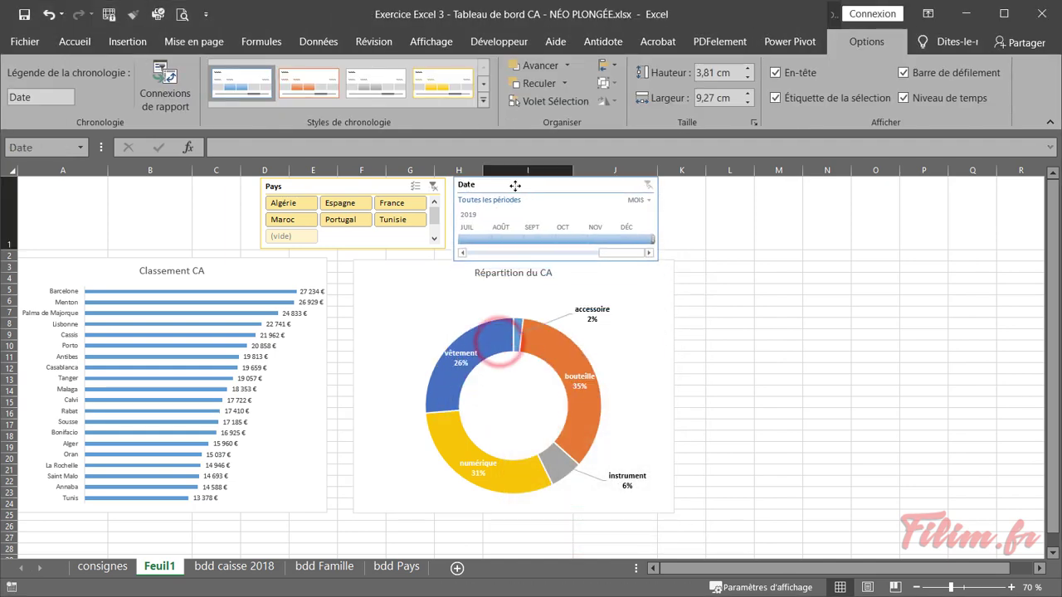
{"action": "left_click_drag", "start_coordinate": [10, 249], "coordinate": [10, 267]}
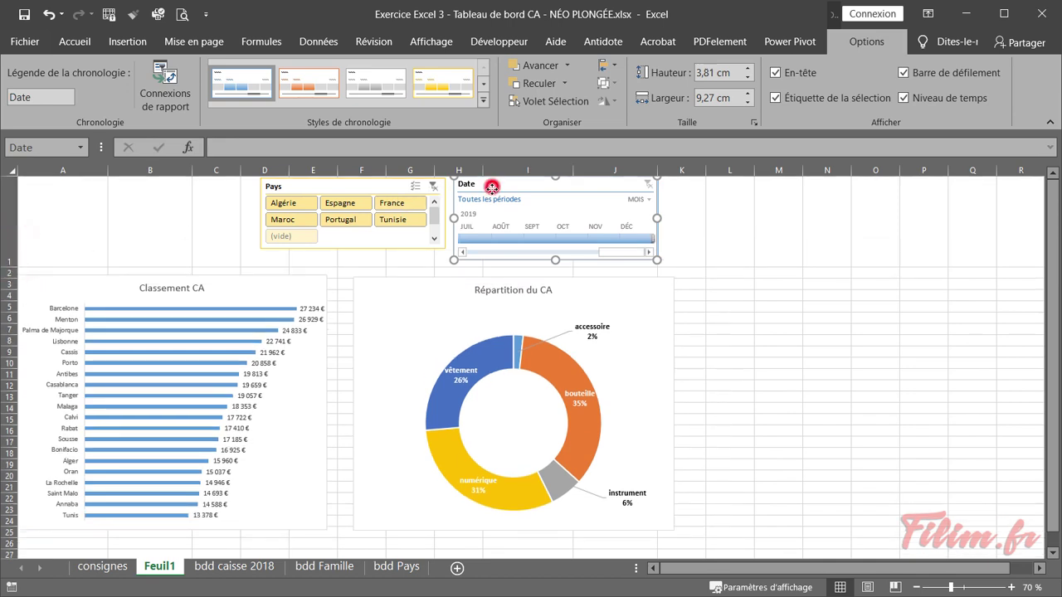
{"action": "left_click_drag", "start_coordinate": [492, 186], "coordinate": [492, 187]}
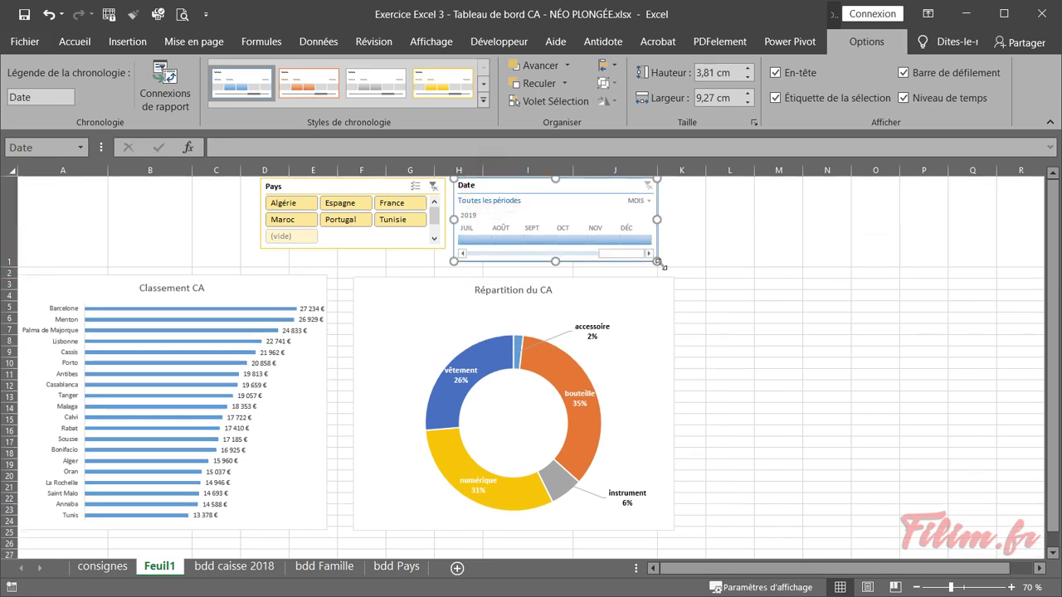
{"action": "left_click_drag", "start_coordinate": [656, 262], "coordinate": [699, 263]}
{"action": "left_click_drag", "start_coordinate": [360, 190], "coordinate": [339, 196]}
{"action": "left_click", "coordinate": [519, 185]}
{"action": "left_click_drag", "start_coordinate": [520, 186], "coordinate": [505, 186]}
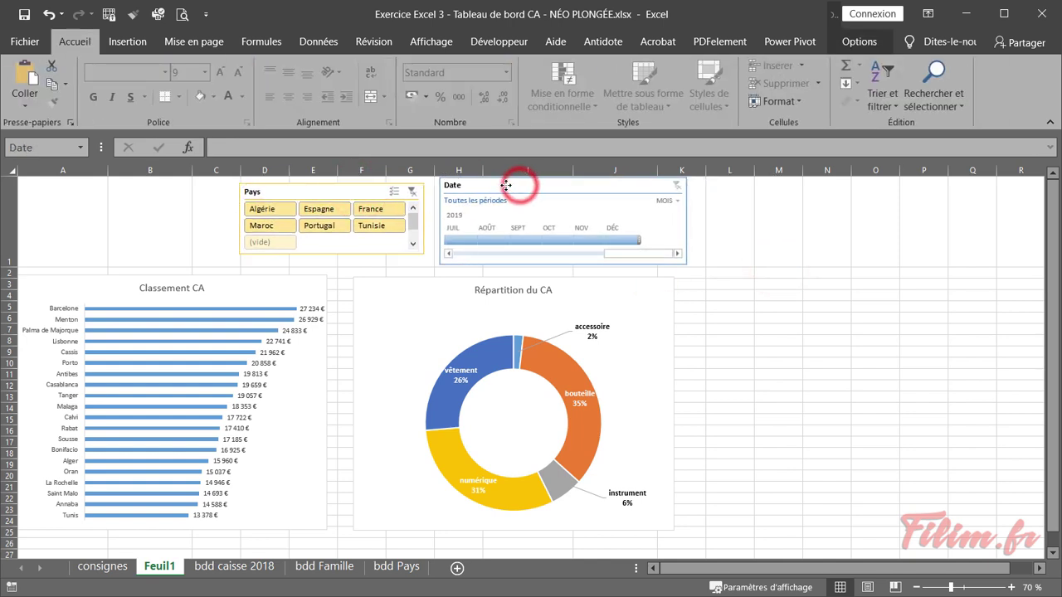
- Insert a wide empty column before the Classement CA chart and move the Pays slicer over to it below row 1
{"action": "left_click_drag", "start_coordinate": [105, 174], "coordinate": [152, 170]}
{"action": "right_click", "coordinate": [68, 170]}
{"action": "left_click", "coordinate": [99, 285]}
{"action": "left_click_drag", "start_coordinate": [396, 193], "coordinate": [50, 284]}
- Arrange the Pays slicer in 1 column, resize it to about 7,9 cm high by 4,39 cm wide and place it in column A
{"action": "left_click", "coordinate": [870, 44]}
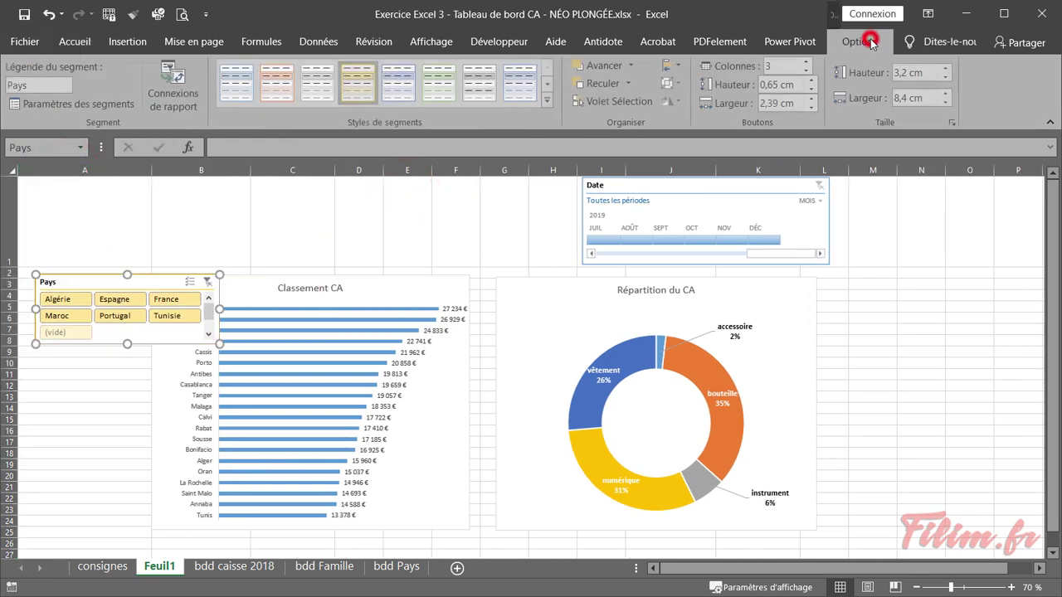
{"action": "left_click", "coordinate": [807, 62]}
{"action": "left_click", "coordinate": [807, 62]}
{"action": "left_click", "coordinate": [808, 73]}
{"action": "left_click", "coordinate": [808, 73]}
{"action": "left_click", "coordinate": [809, 73]}
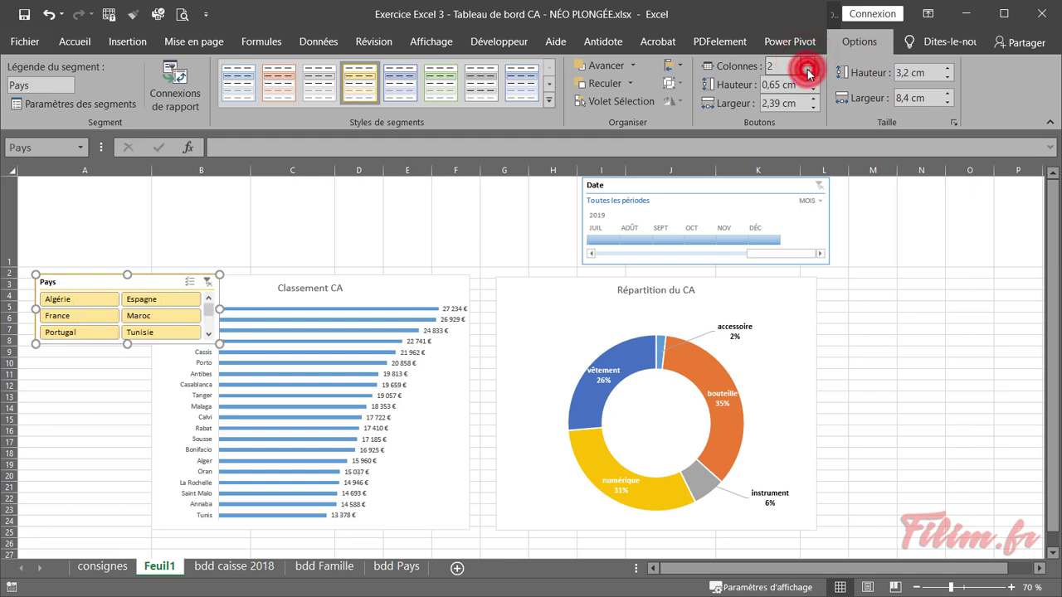
{"action": "left_click", "coordinate": [809, 73]}
{"action": "left_click_drag", "start_coordinate": [122, 357], "coordinate": [126, 447]}
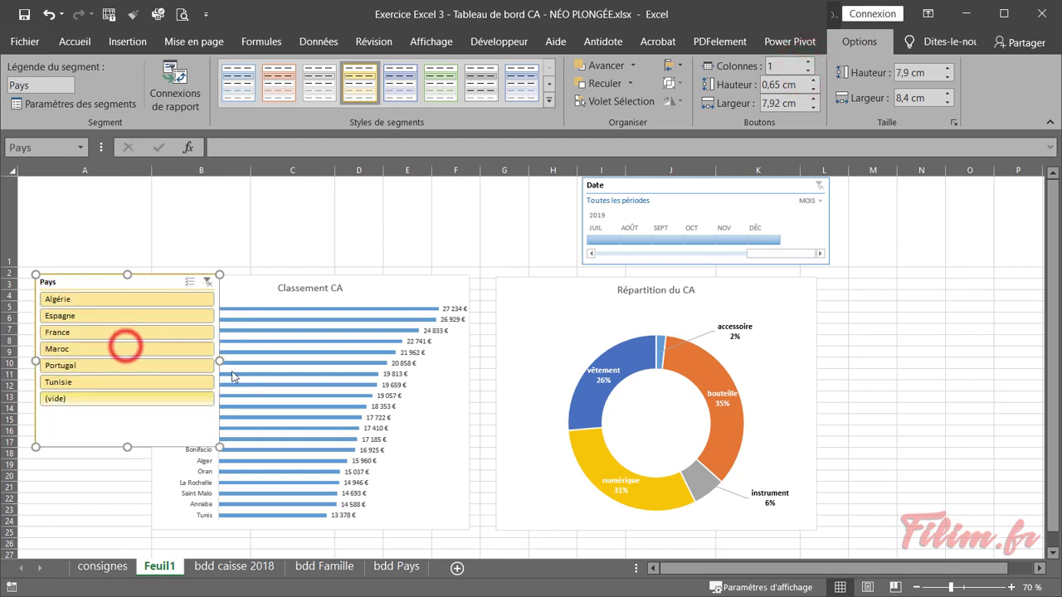
{"action": "left_click_drag", "start_coordinate": [219, 361], "coordinate": [131, 361]}
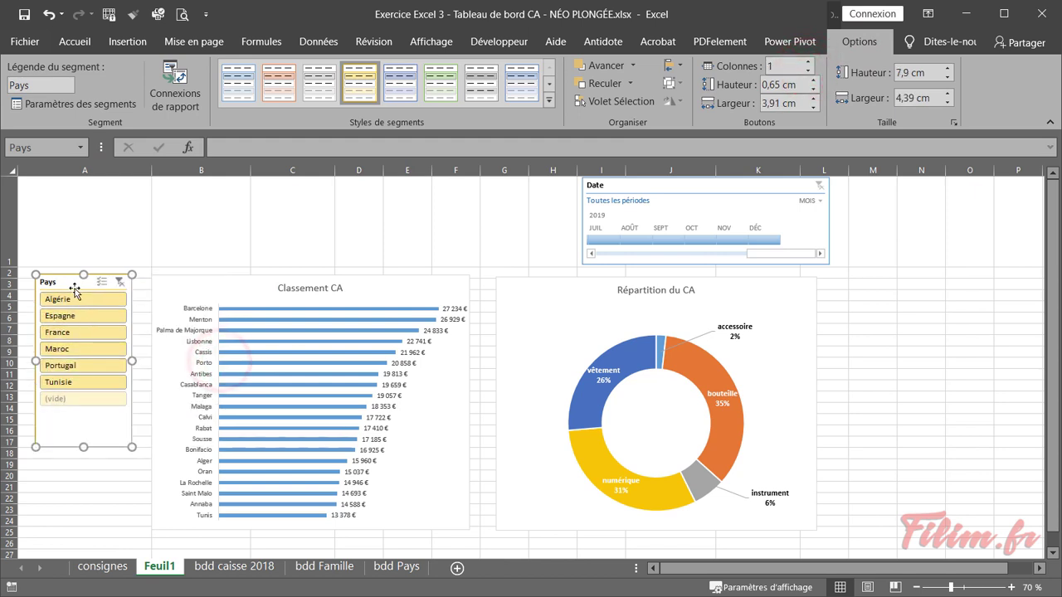
{"action": "left_click_drag", "start_coordinate": [66, 290], "coordinate": [63, 296]}
- Position the Date timeline above both charts, widen it to about 22,78 cm, show it from January 2018 and apply the yellow style
{"action": "left_click_drag", "start_coordinate": [630, 184], "coordinate": [346, 184]}
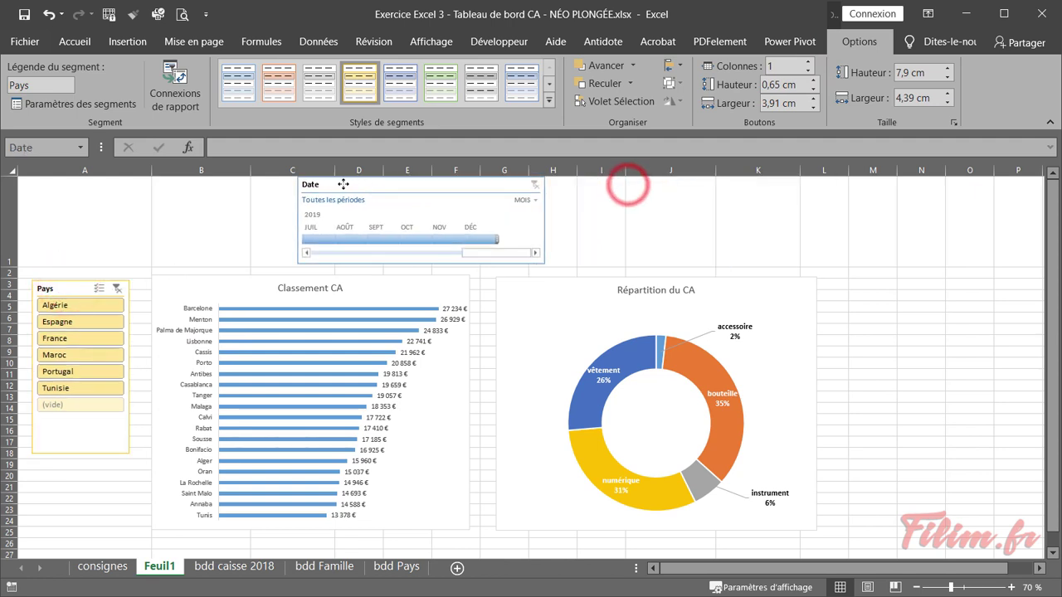
{"action": "left_click_drag", "start_coordinate": [545, 217], "coordinate": [798, 219]}
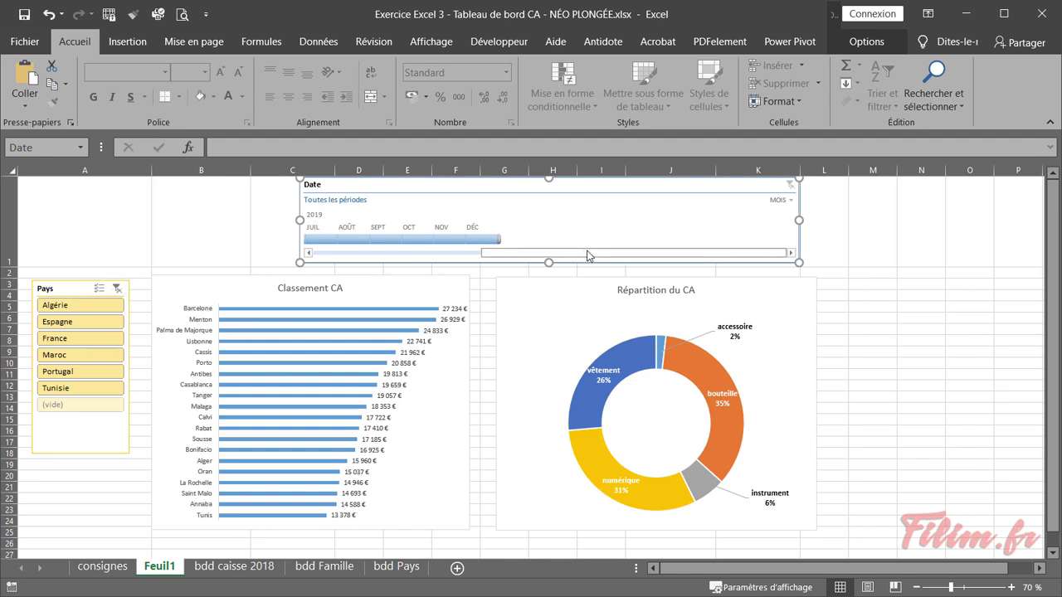
{"action": "left_click_drag", "start_coordinate": [588, 249], "coordinate": [384, 260]}
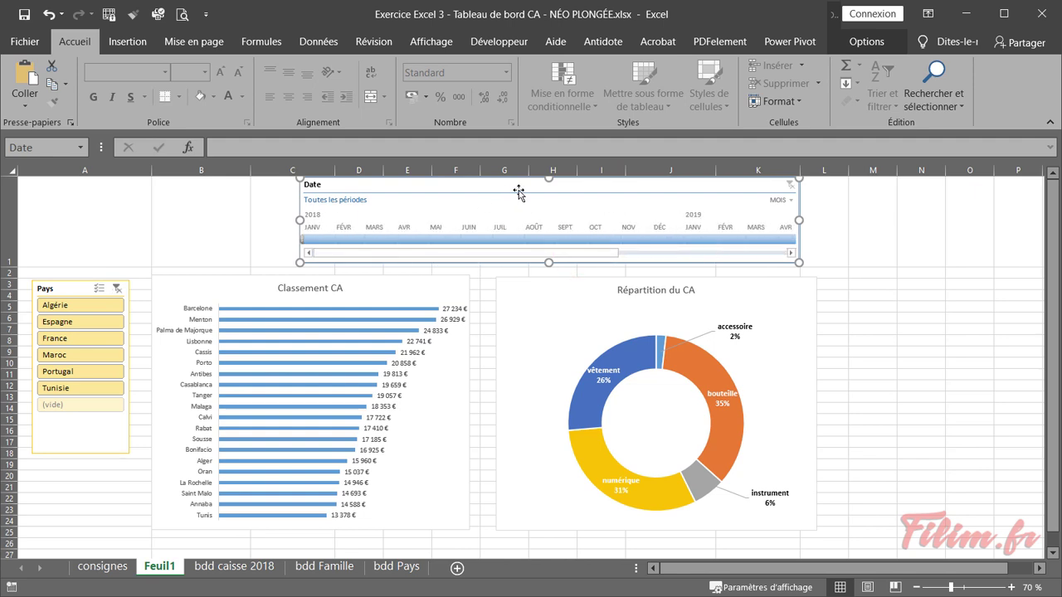
{"action": "left_click", "coordinate": [866, 41]}
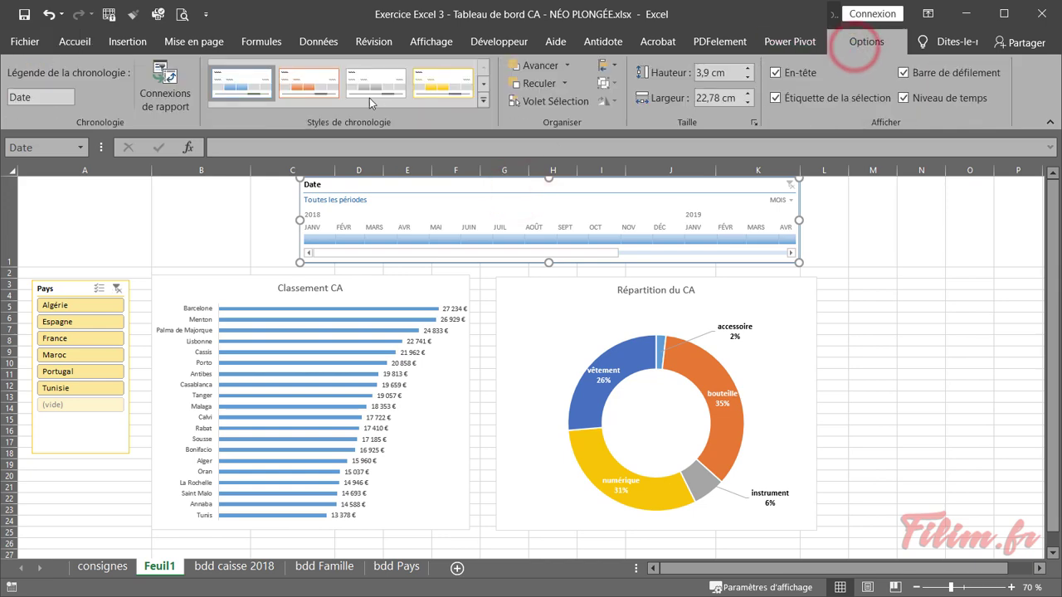
{"action": "left_click", "coordinate": [467, 81]}
- Shorten the Pays slicer from its lower edge to fit closely around its country buttons
{"action": "left_click", "coordinate": [79, 452]}
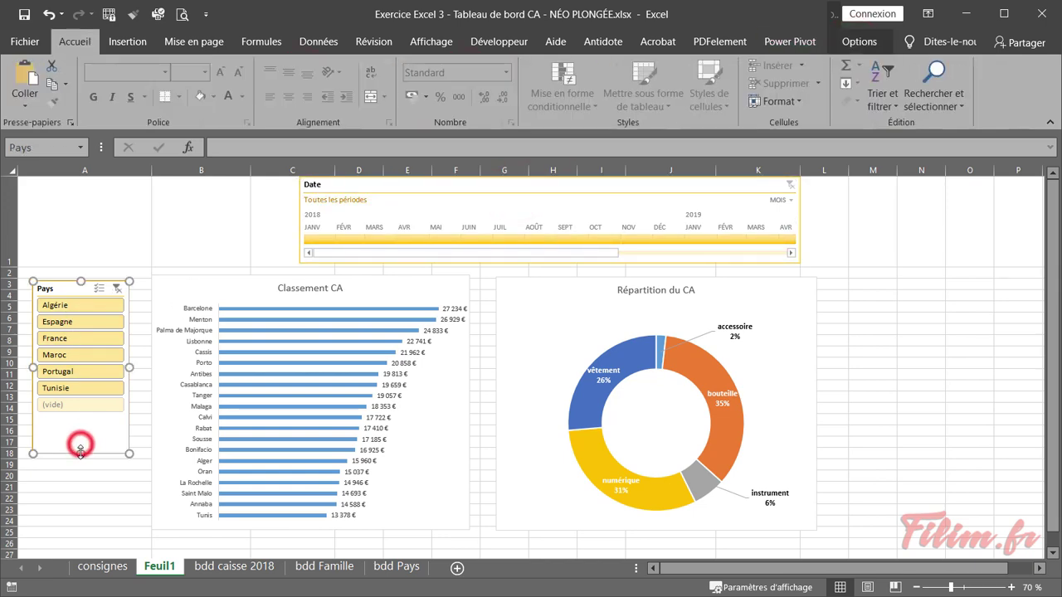
{"action": "left_click_drag", "start_coordinate": [80, 454], "coordinate": [83, 426]}
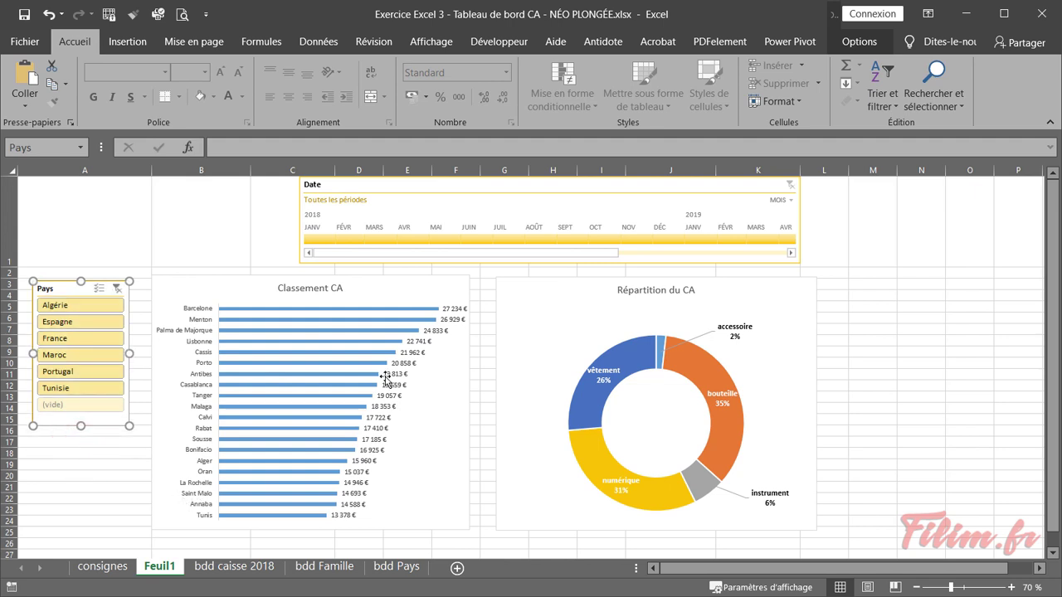
- Try the Date timeline filter on juillet, septembre and octobre 2018, and extend the period to mai–octobre 2018
{"action": "left_click", "coordinate": [495, 189]}
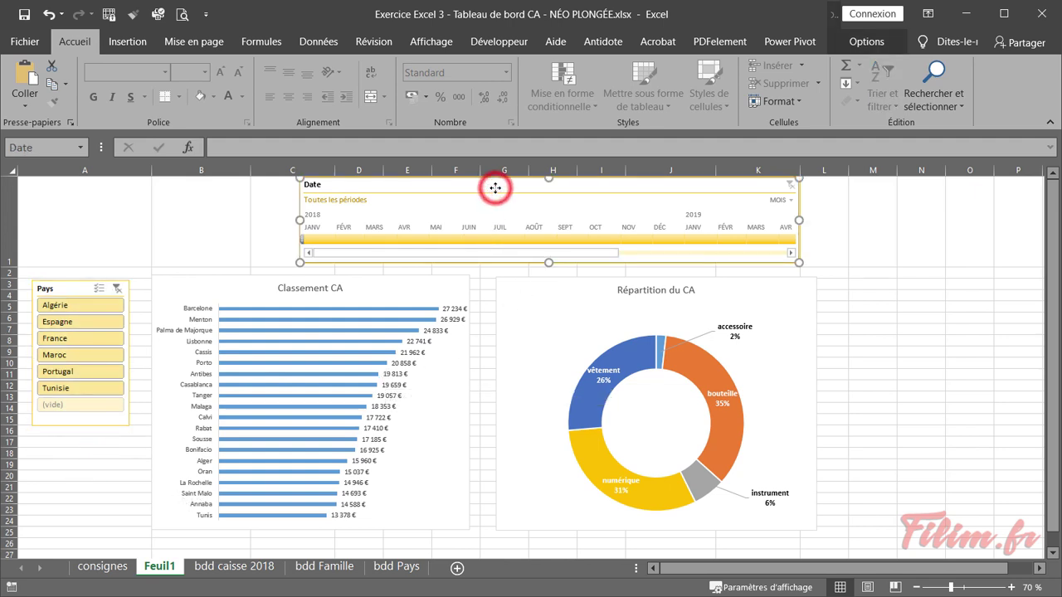
{"action": "left_click", "coordinate": [501, 239]}
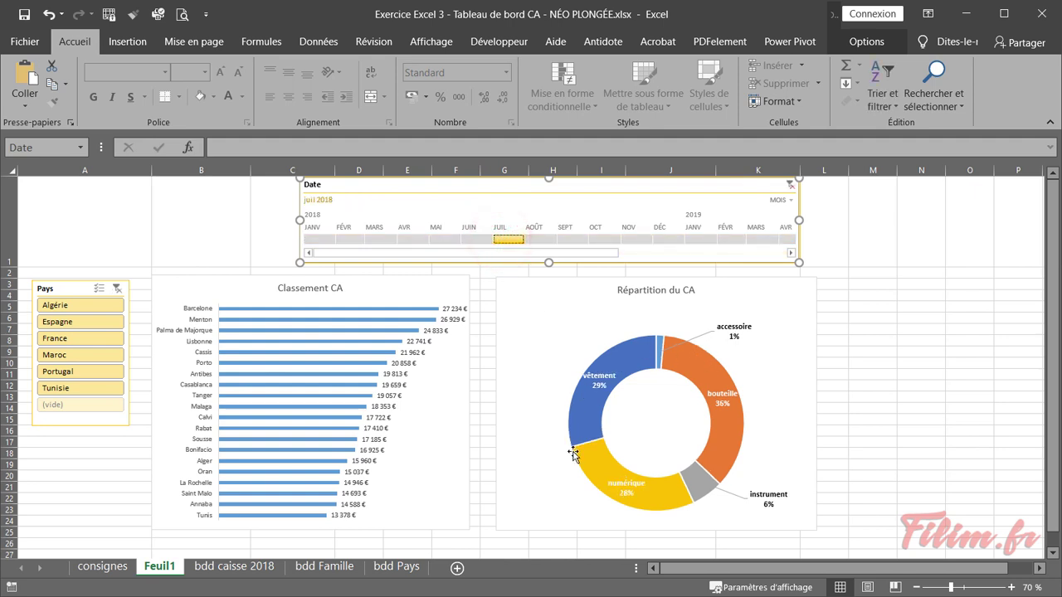
{"action": "left_click", "coordinate": [569, 238]}
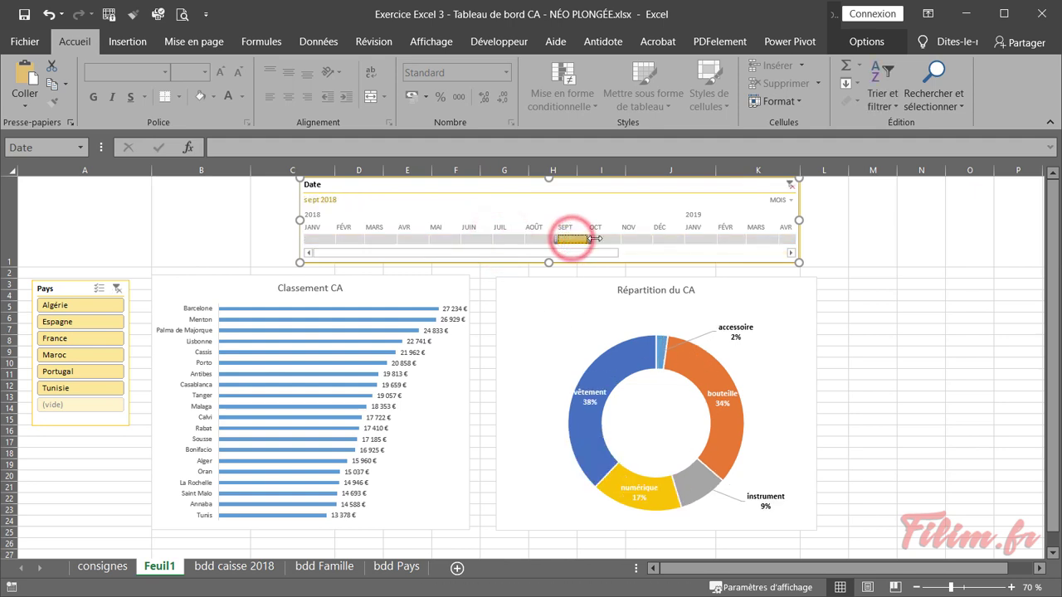
{"action": "left_click", "coordinate": [606, 240]}
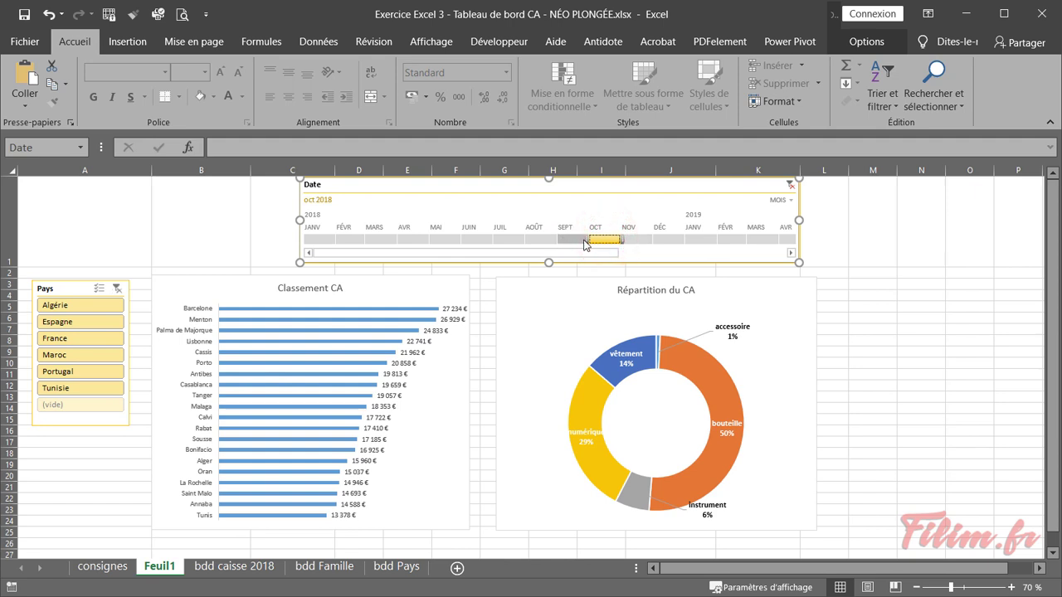
{"action": "left_click_drag", "start_coordinate": [584, 240], "coordinate": [429, 239]}
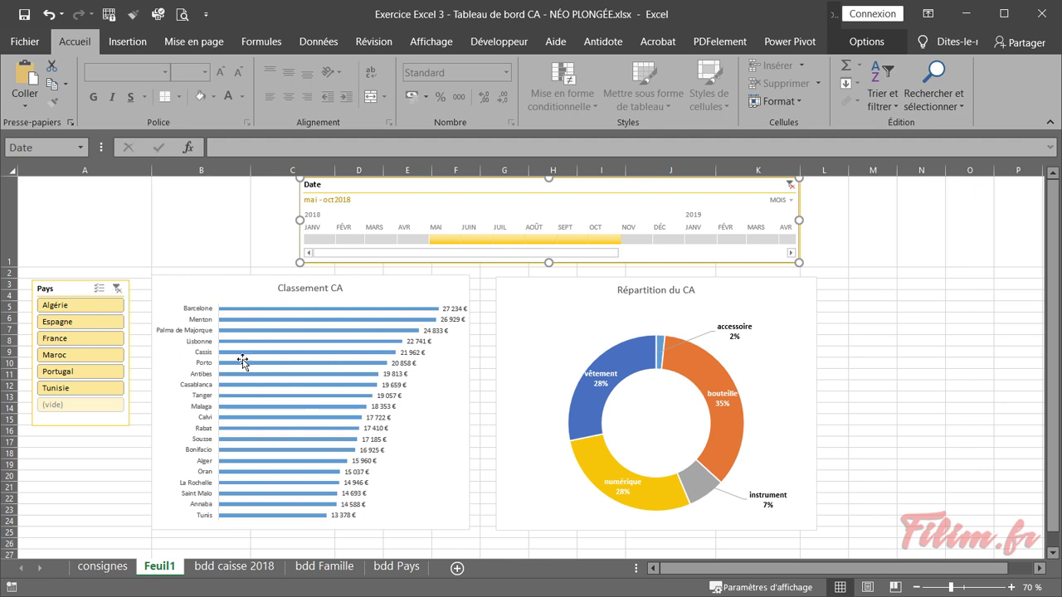
- Connect the Date timeline to both Tableau croisé dynamique1 and Tableau croisé dynamique2 through its report connections
{"action": "right_click", "coordinate": [432, 203]}
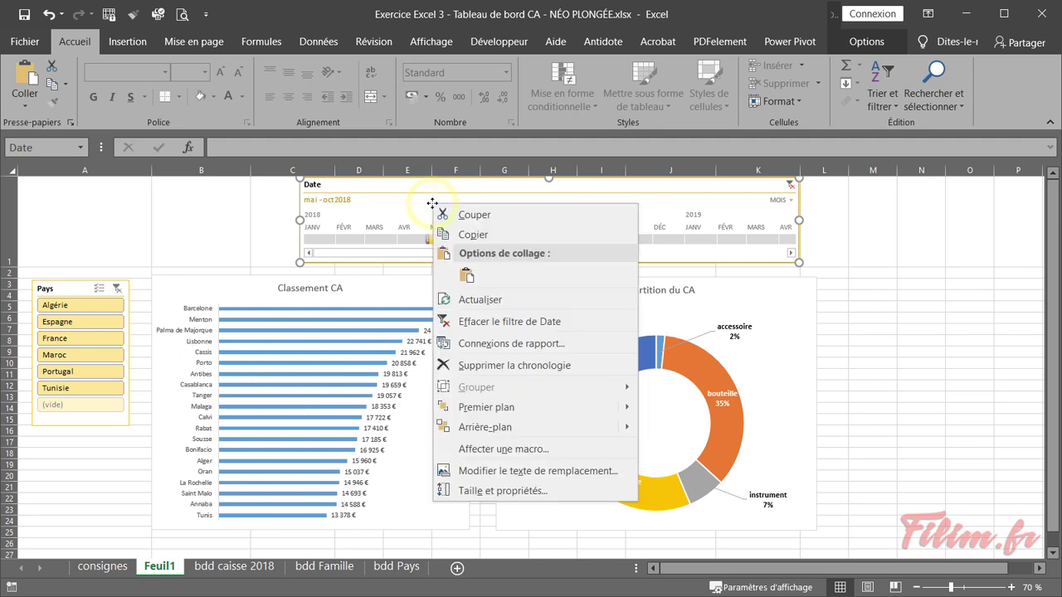
{"action": "left_click", "coordinate": [473, 343]}
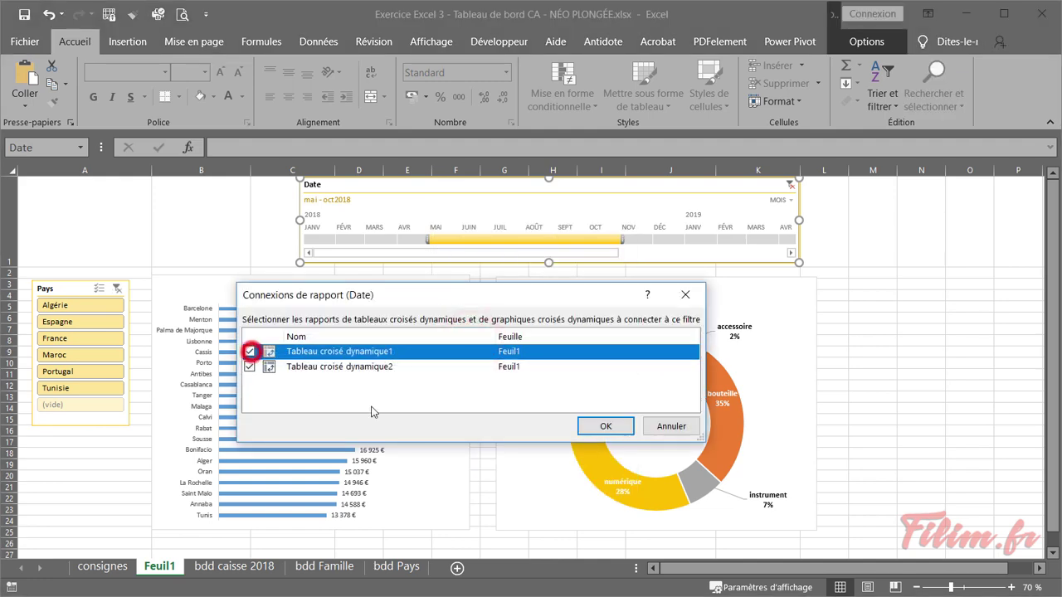
{"action": "left_click", "coordinate": [589, 426]}
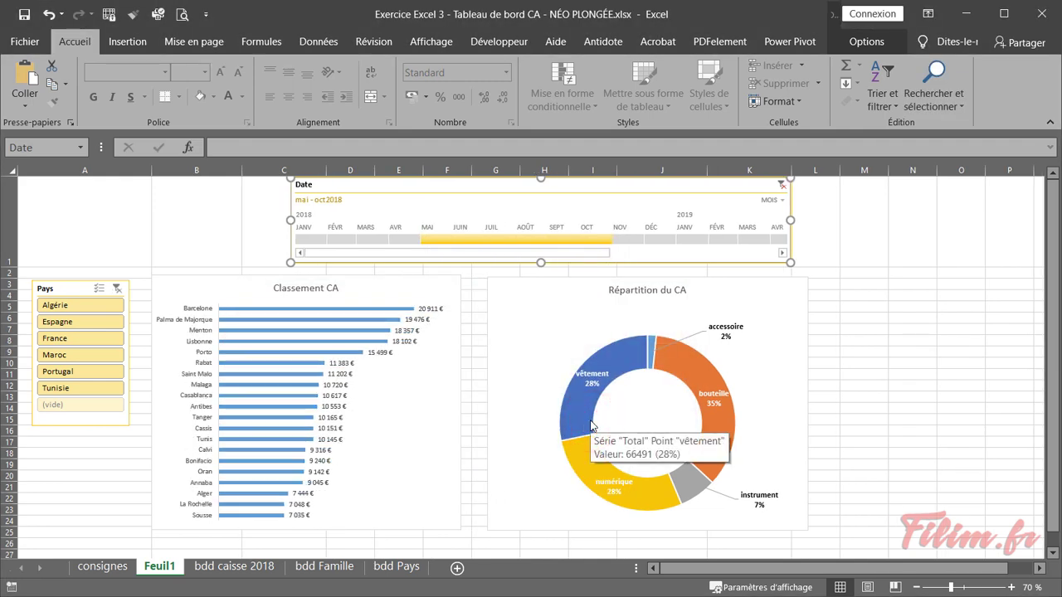
- Test the connected timeline on juillet and octobre 2018, and clear the Date filter
{"action": "left_click", "coordinate": [498, 239]}
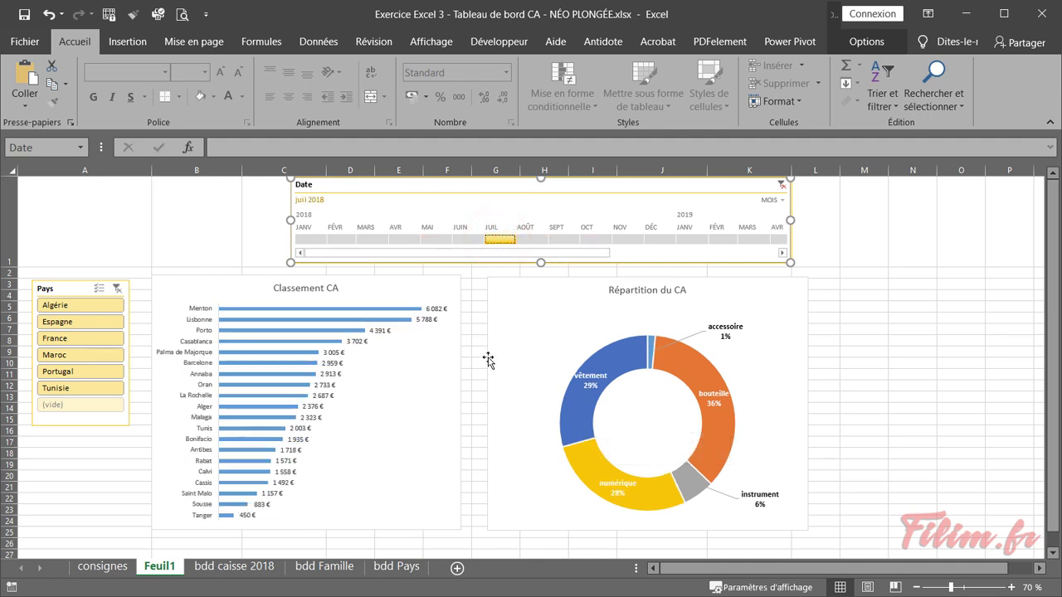
{"action": "left_click", "coordinate": [595, 239]}
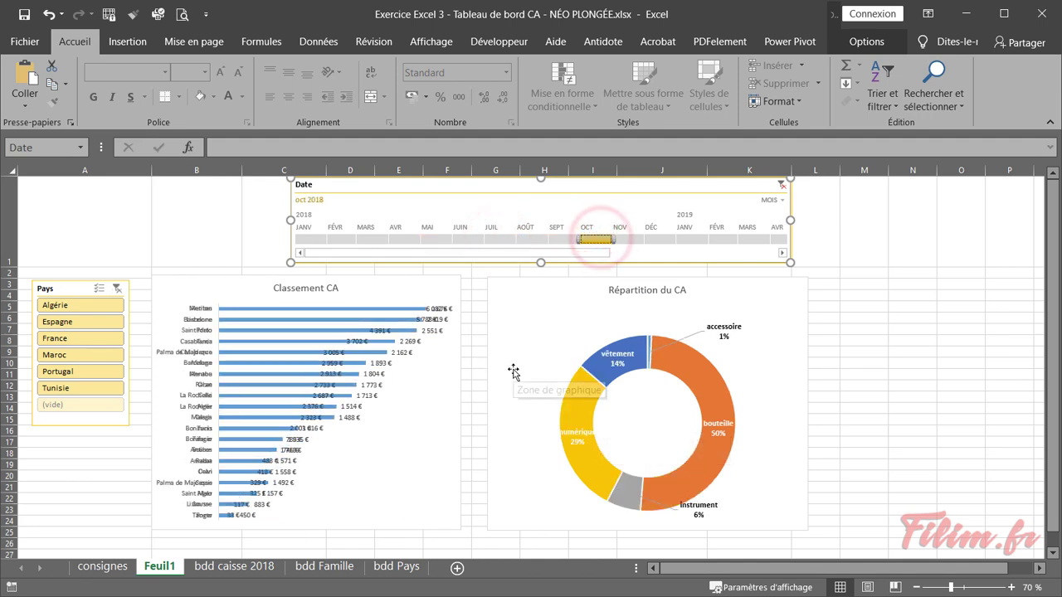
{"action": "left_click", "coordinate": [782, 186]}
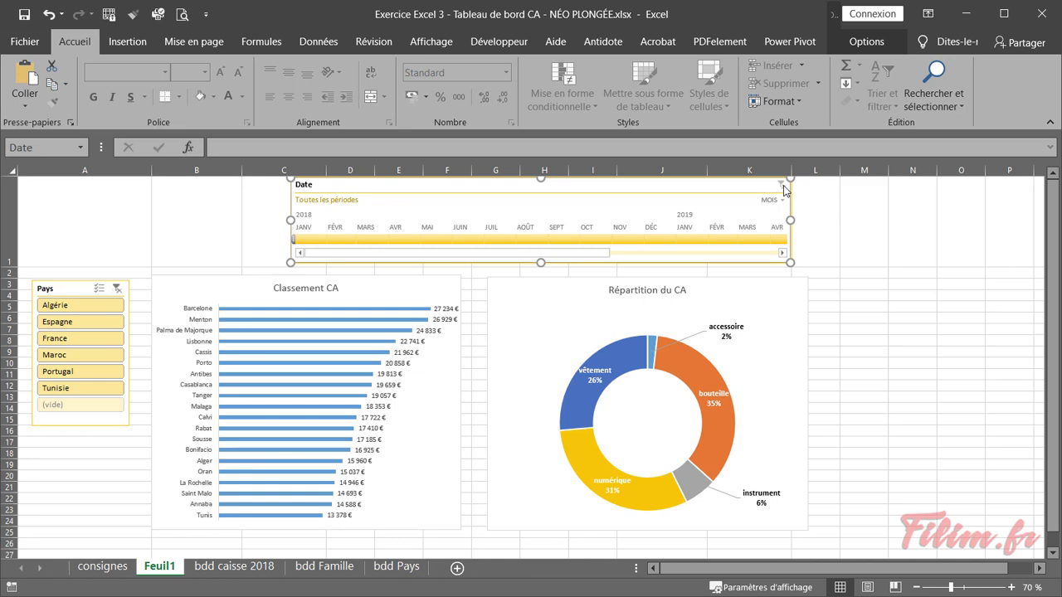
- Check which years the Date column of bdd caisse 2018 offers for filtering, cancel the filter list and return to Feuil1
{"action": "left_click", "coordinate": [241, 571]}
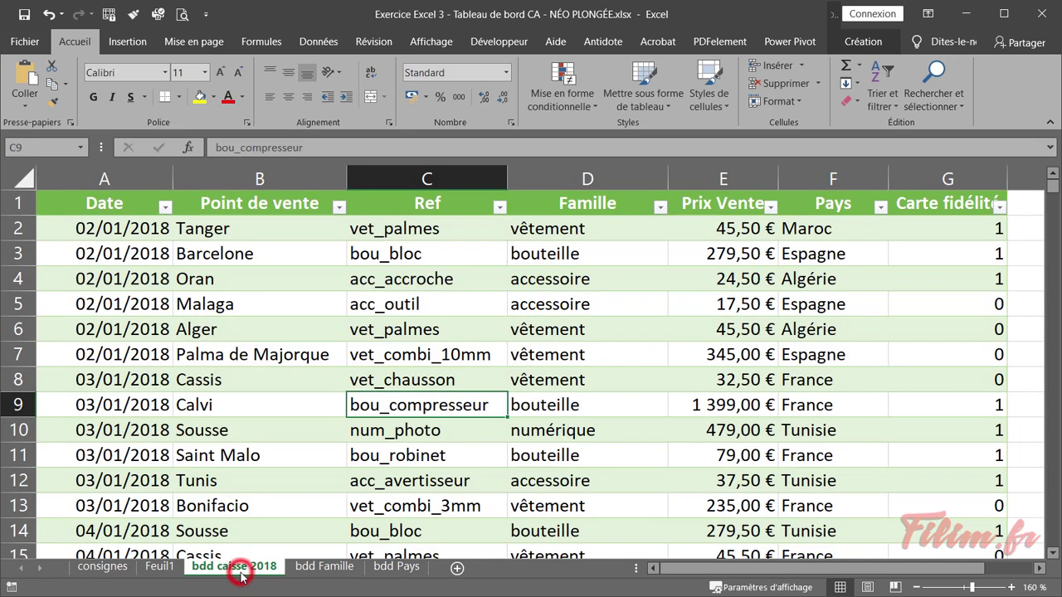
{"action": "left_click", "coordinate": [165, 207]}
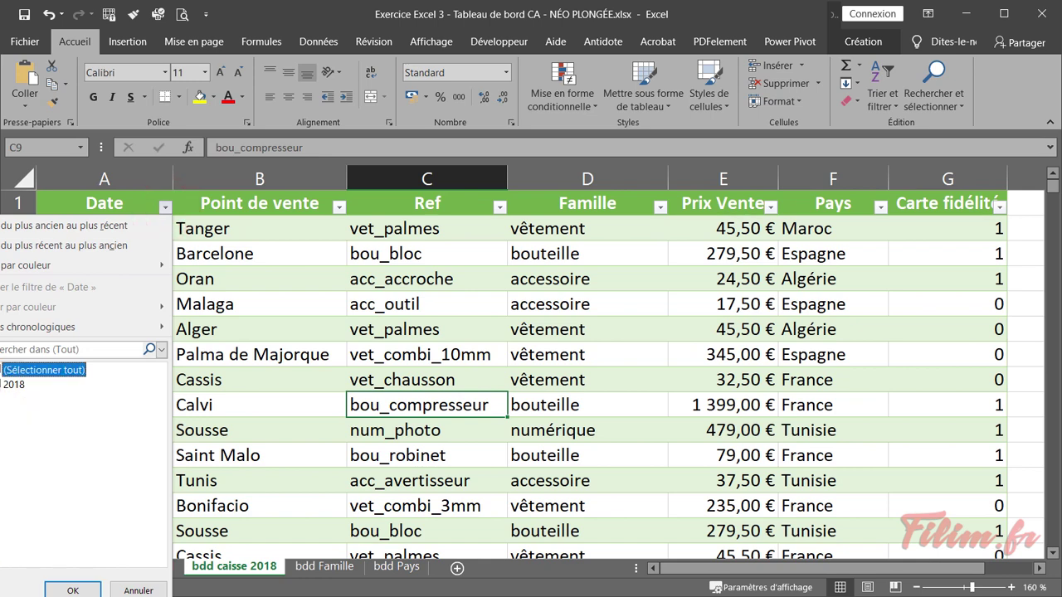
{"action": "left_click", "coordinate": [3, 386]}
{"action": "left_click", "coordinate": [3, 386]}
{"action": "left_click", "coordinate": [138, 590]}
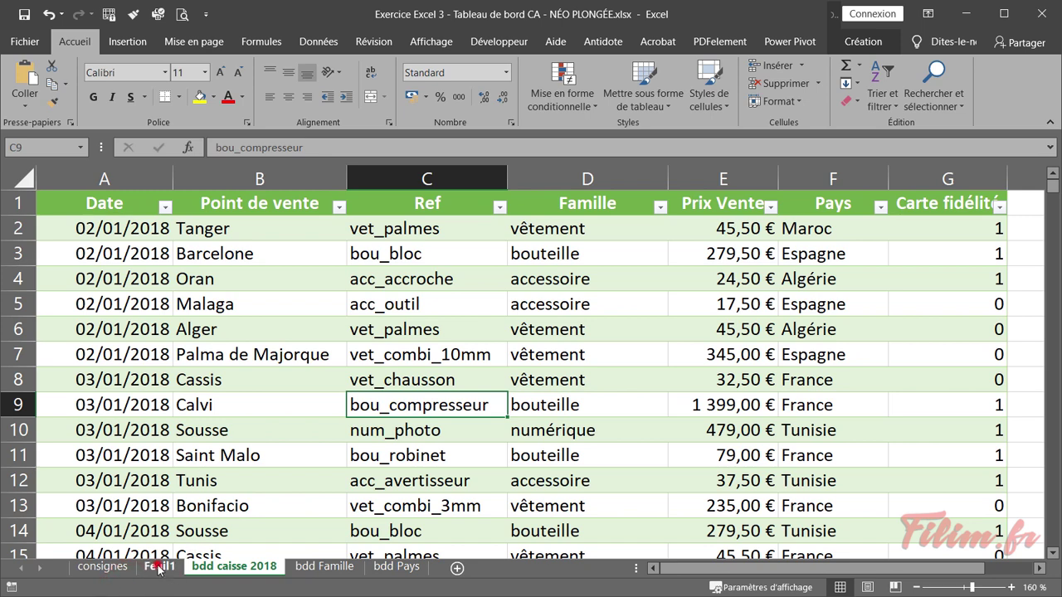
{"action": "left_click", "coordinate": [159, 568]}
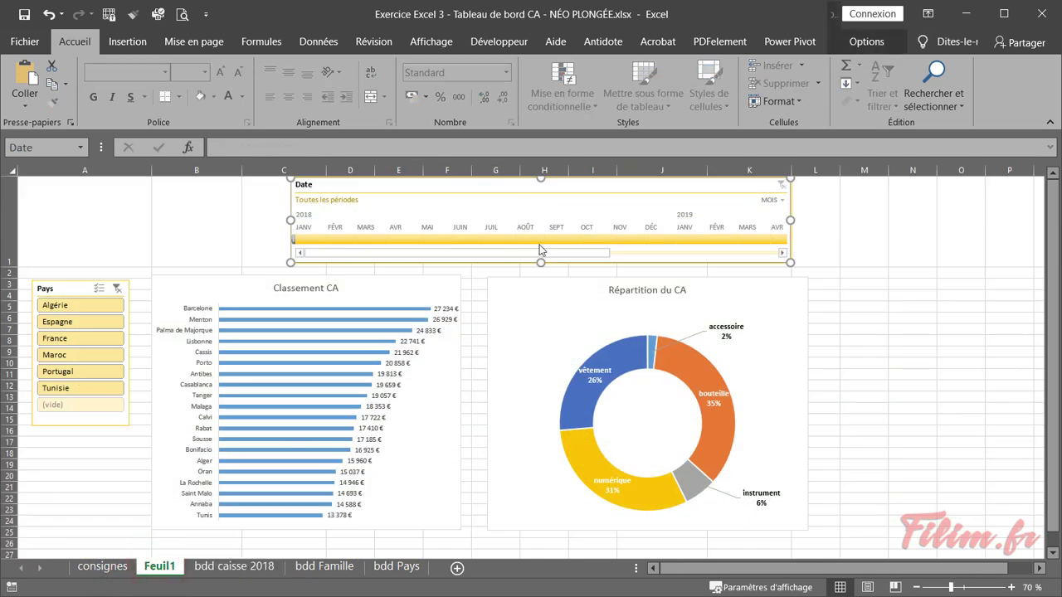
- Try filtering the dashboard on février, mars and mai 2019 with the Date timeline
{"action": "left_click", "coordinate": [544, 256]}
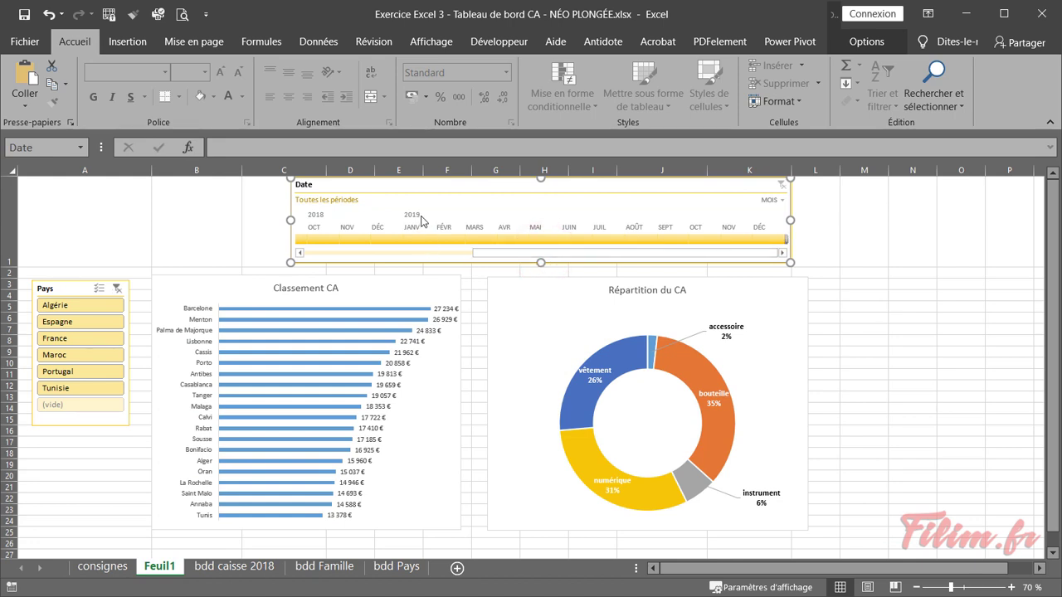
{"action": "left_click", "coordinate": [437, 240]}
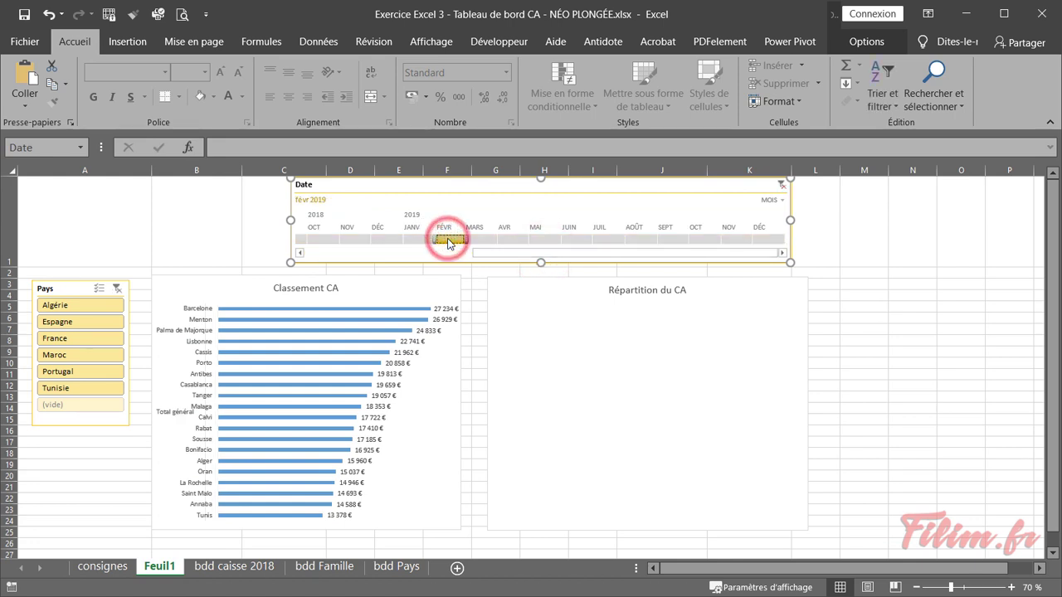
{"action": "left_click", "coordinate": [487, 241]}
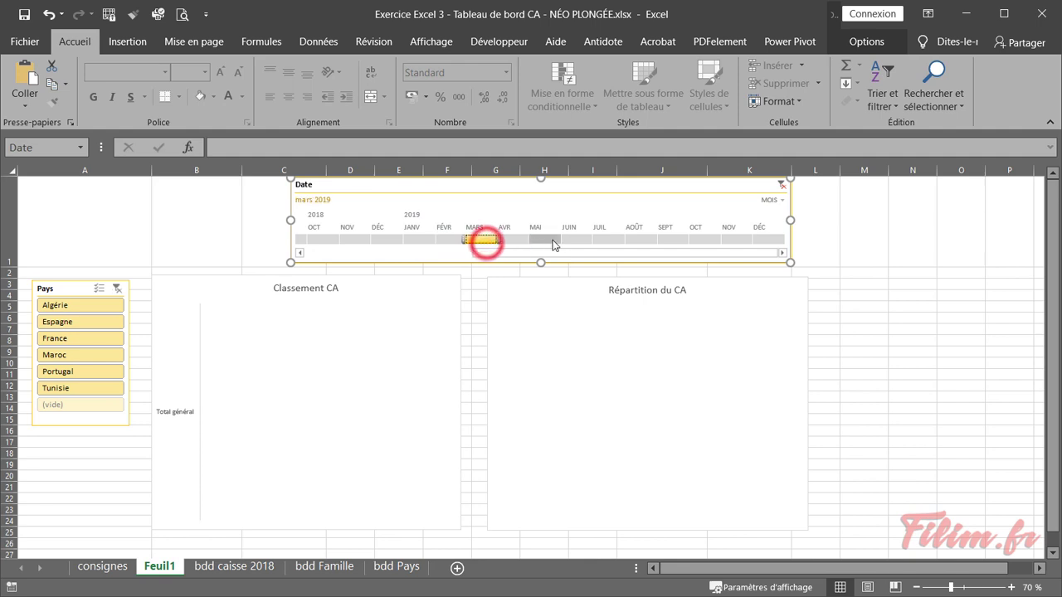
{"action": "left_click_drag", "start_coordinate": [496, 241], "coordinate": [387, 254]}
{"action": "left_click", "coordinate": [545, 239]}
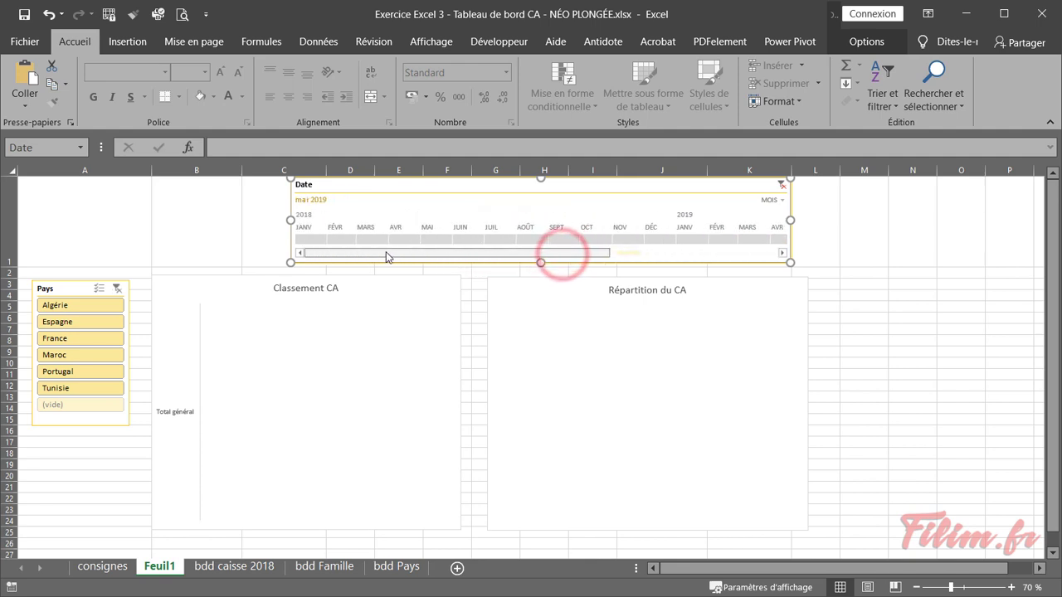
- Filter both charts with the Date timeline on mai 2018, and replace that selection with mars 2018
{"action": "left_click", "coordinate": [430, 240]}
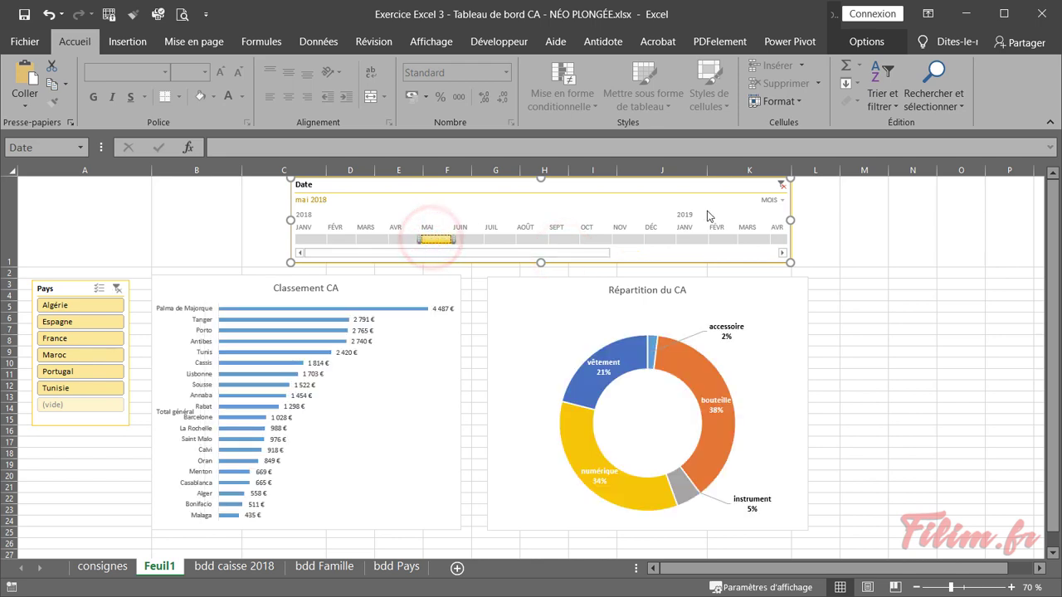
{"action": "left_click_drag", "start_coordinate": [560, 254], "coordinate": [728, 254]}
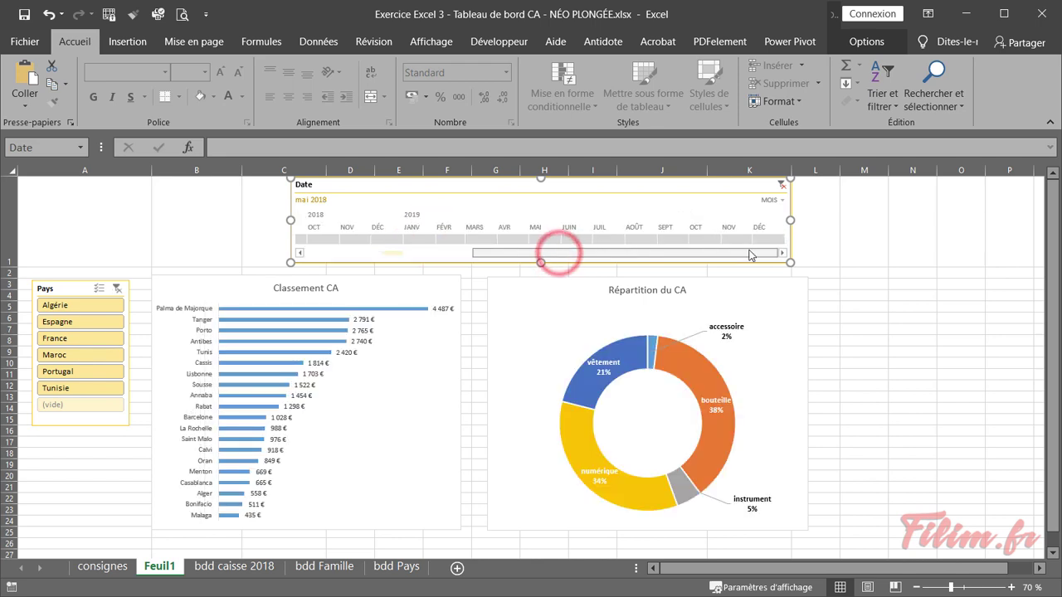
{"action": "left_click_drag", "start_coordinate": [587, 257], "coordinate": [368, 247]}
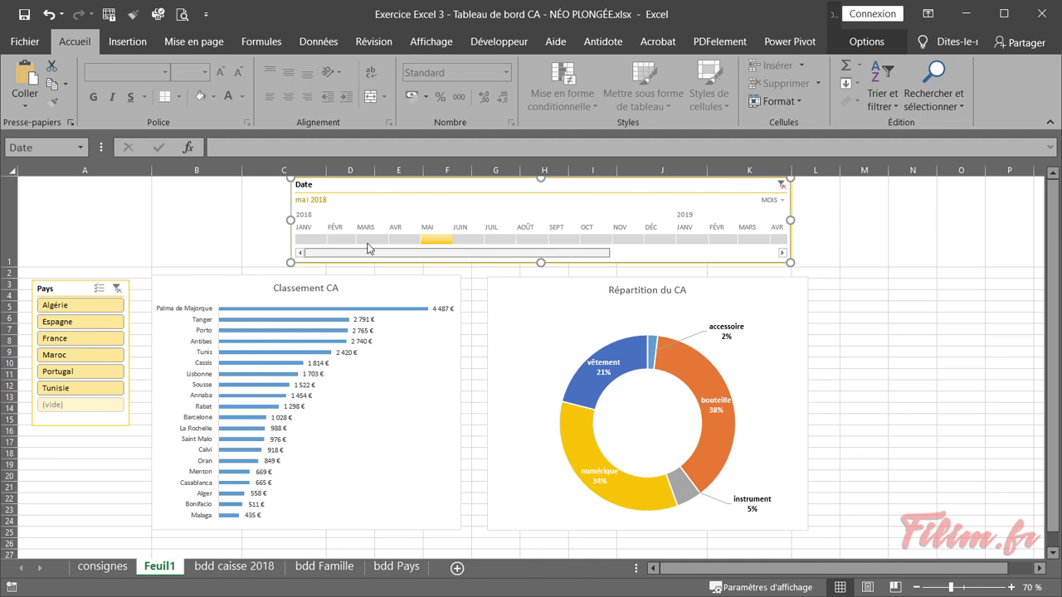
{"action": "left_click", "coordinate": [367, 240]}
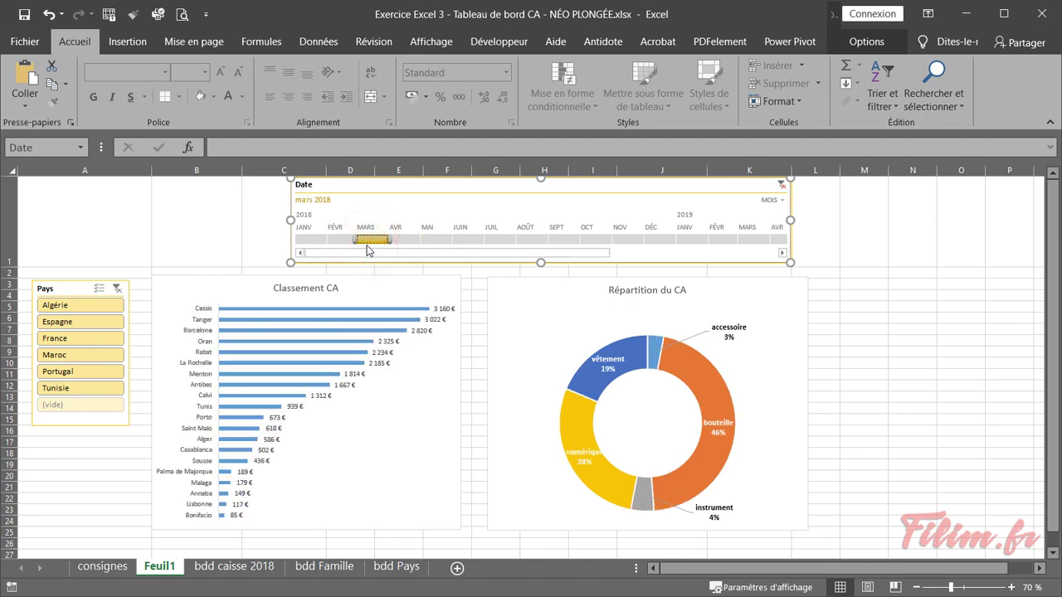
- Widen the Date column of bdd caisse 2018 and examine its dates down to the last row before returning to the header row
{"action": "left_click", "coordinate": [249, 567]}
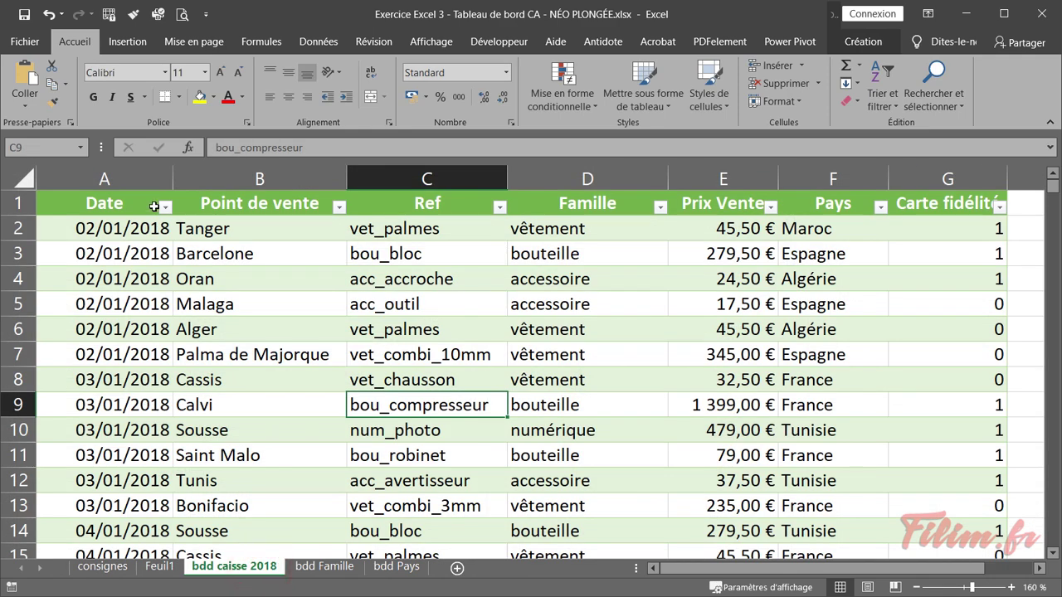
{"action": "left_click_drag", "start_coordinate": [174, 181], "coordinate": [224, 181]}
{"action": "left_click", "coordinate": [190, 375]}
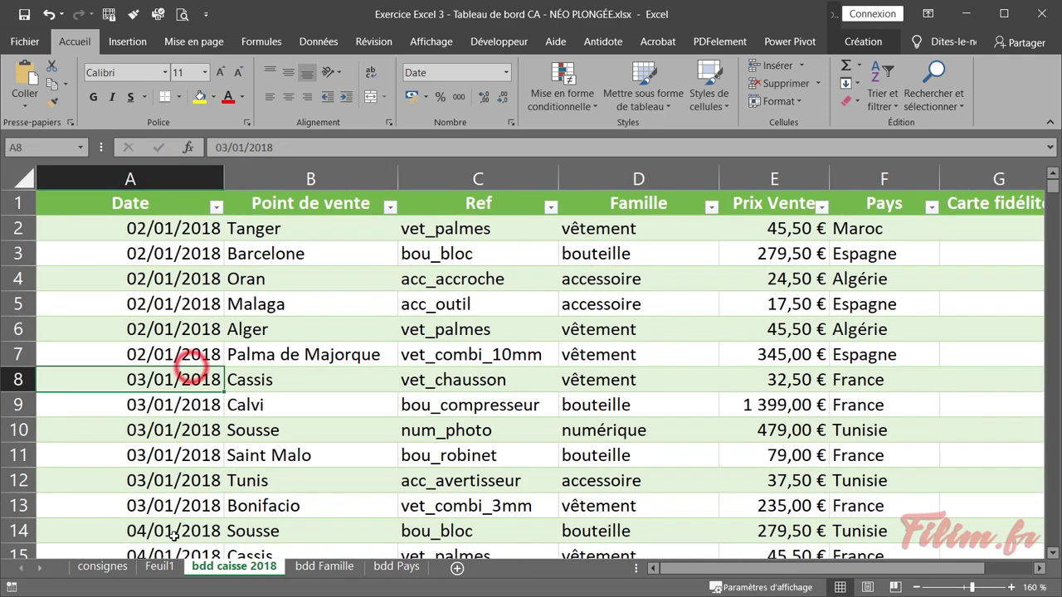
{"action": "key", "text": "ctrl+Down"}
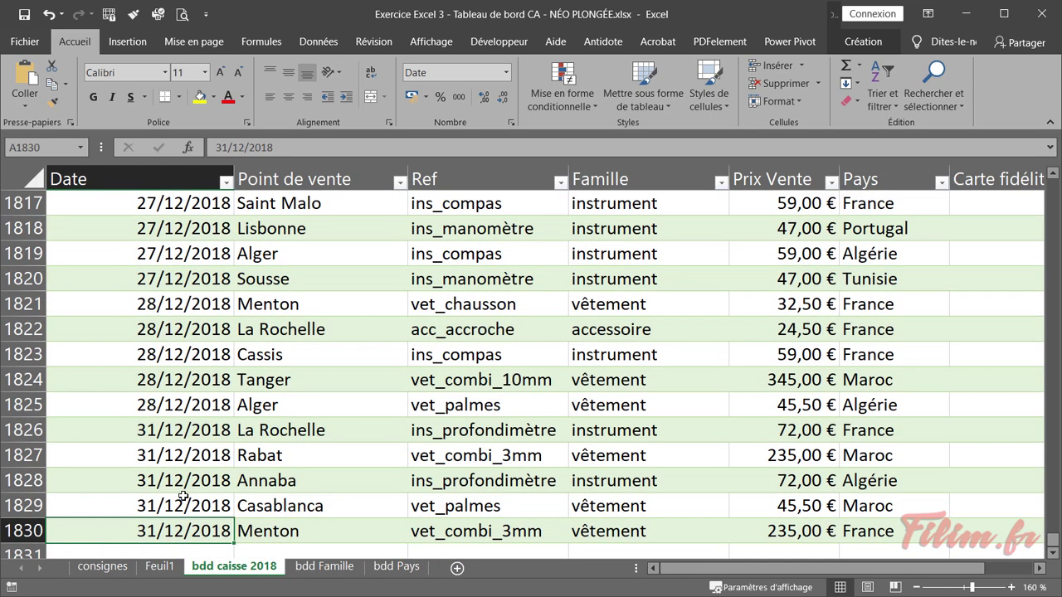
{"action": "scroll", "coordinate": [198, 505], "scroll_direction": "up", "scroll_amount": 20}
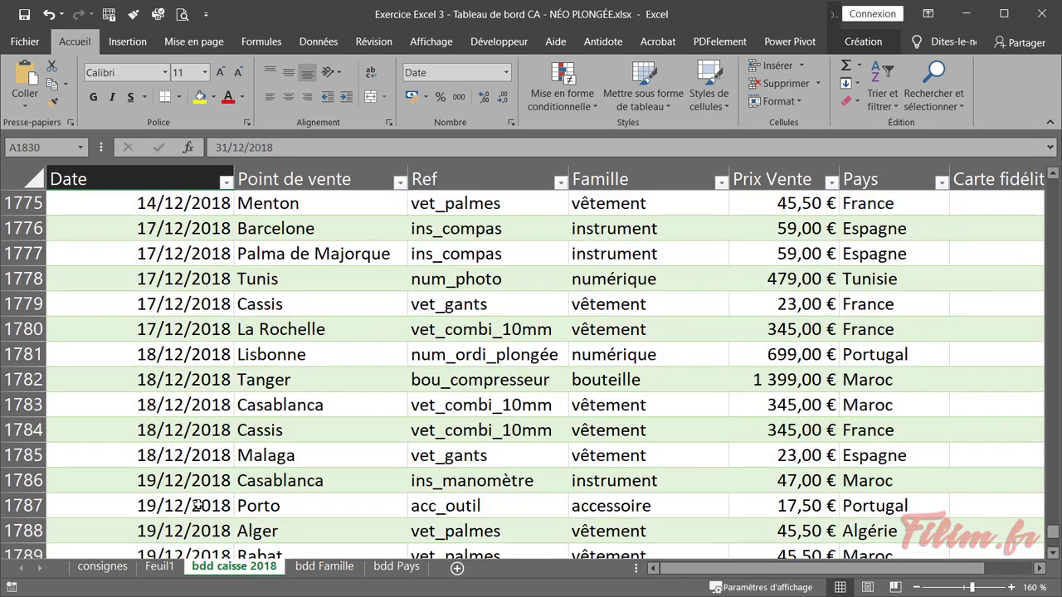
{"action": "scroll", "coordinate": [198, 505], "scroll_direction": "up", "scroll_amount": 15}
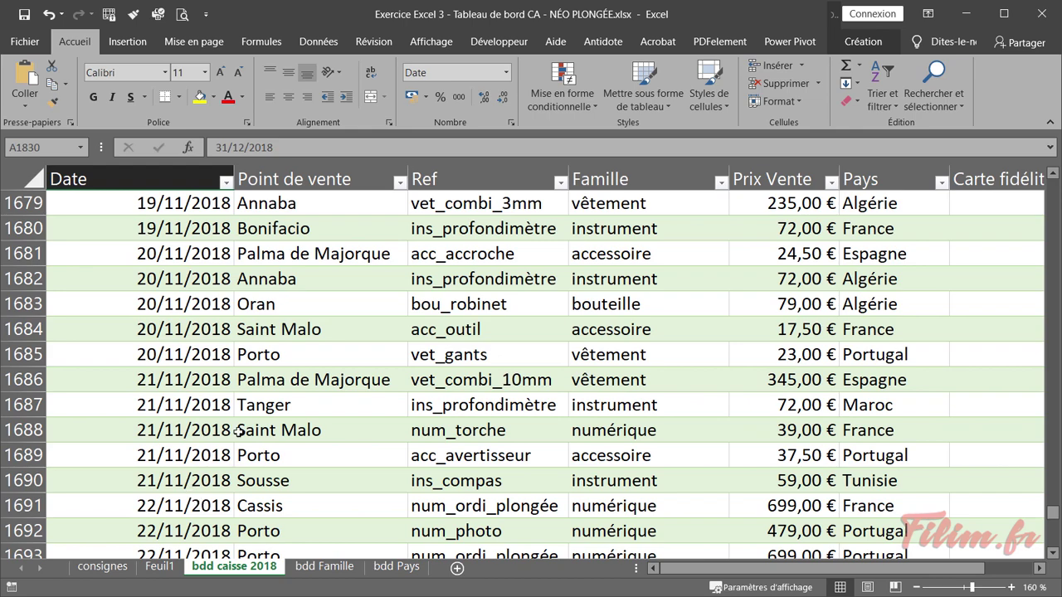
{"action": "left_click", "coordinate": [621, 431]}
{"action": "key", "text": "ctrl+Up"}
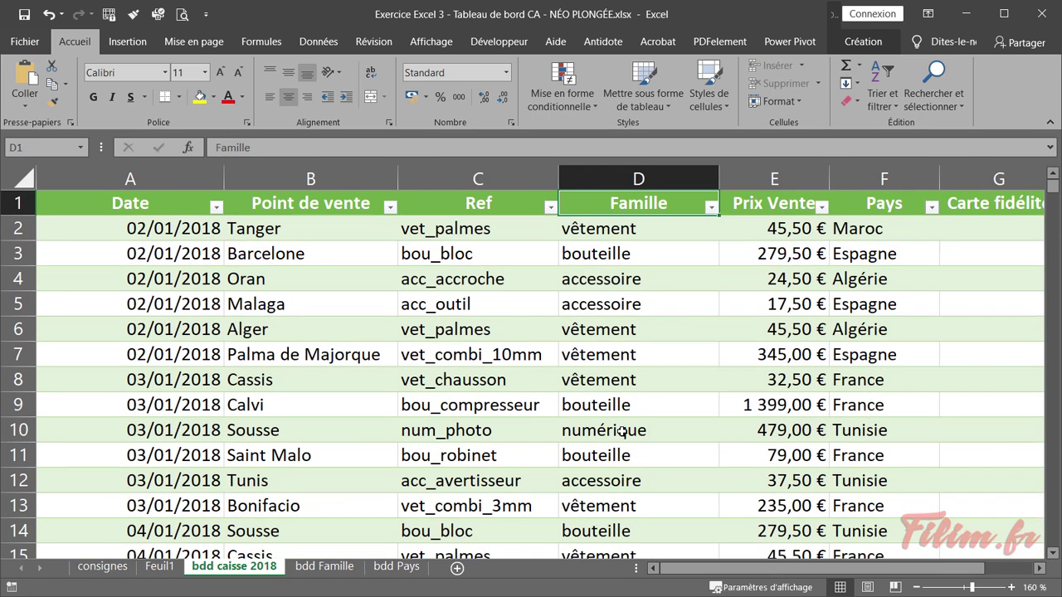
- On Feuil1, shift the Date timeline slightly to the right above the two charts
{"action": "left_click", "coordinate": [161, 567]}
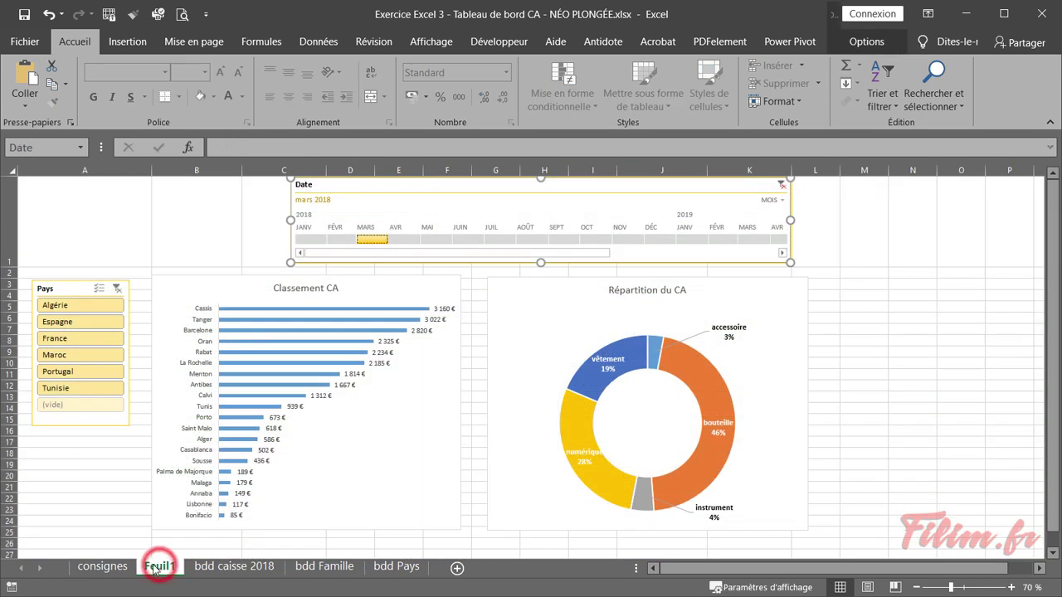
{"action": "left_click", "coordinate": [243, 250]}
{"action": "left_click_drag", "start_coordinate": [343, 185], "coordinate": [360, 189]}
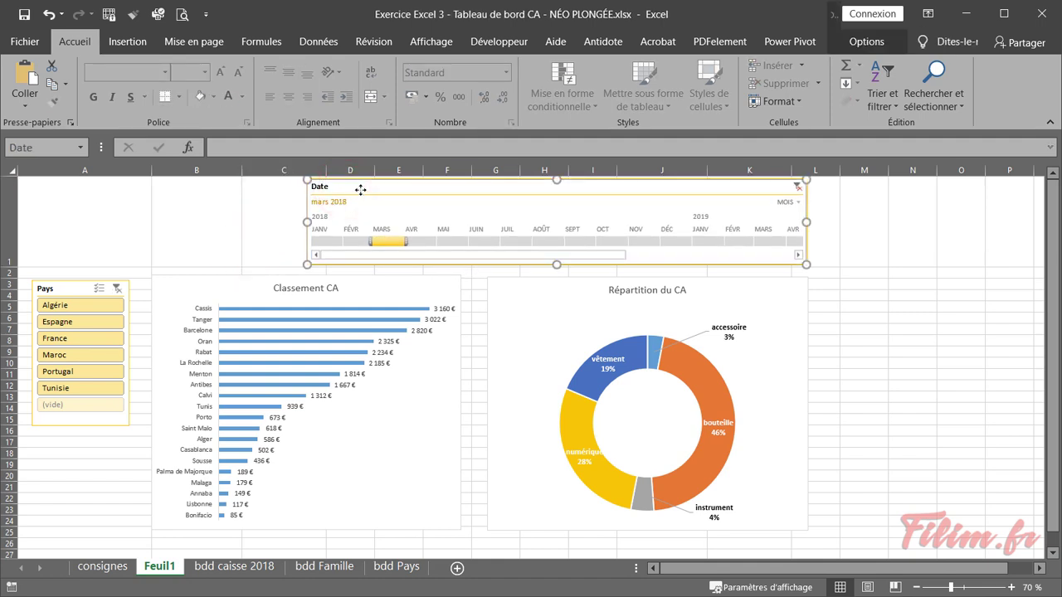
- Review the consignes sheet for the carte de fidélité filter requirement and its expected "non"/"oui" display, comparing with the dashboard on Feuil1
{"action": "left_click", "coordinate": [114, 566]}
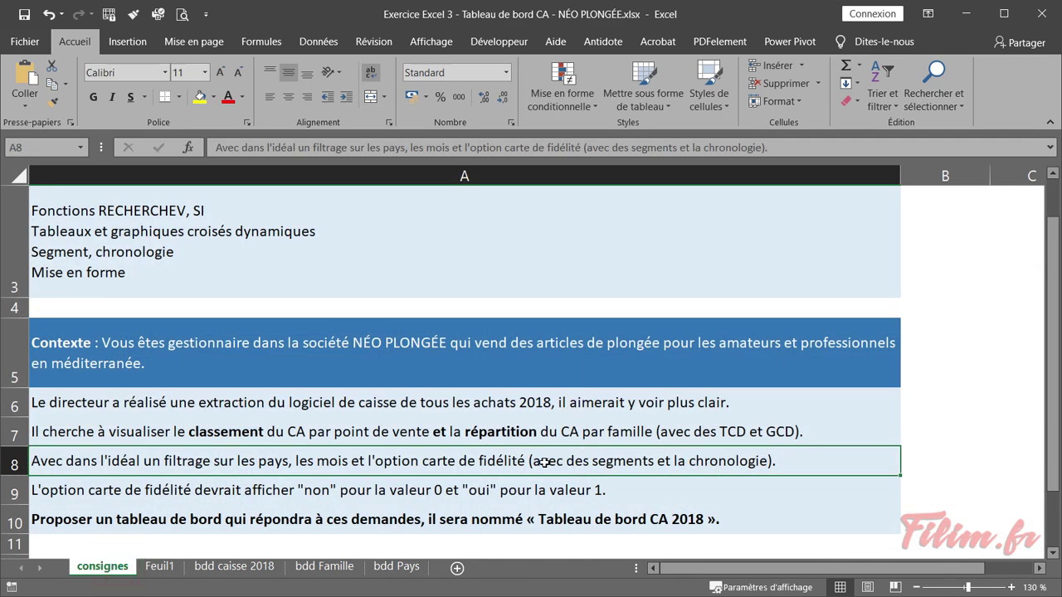
{"action": "double_click", "coordinate": [452, 463]}
{"action": "left_click_drag", "start_coordinate": [422, 464], "coordinate": [523, 466]}
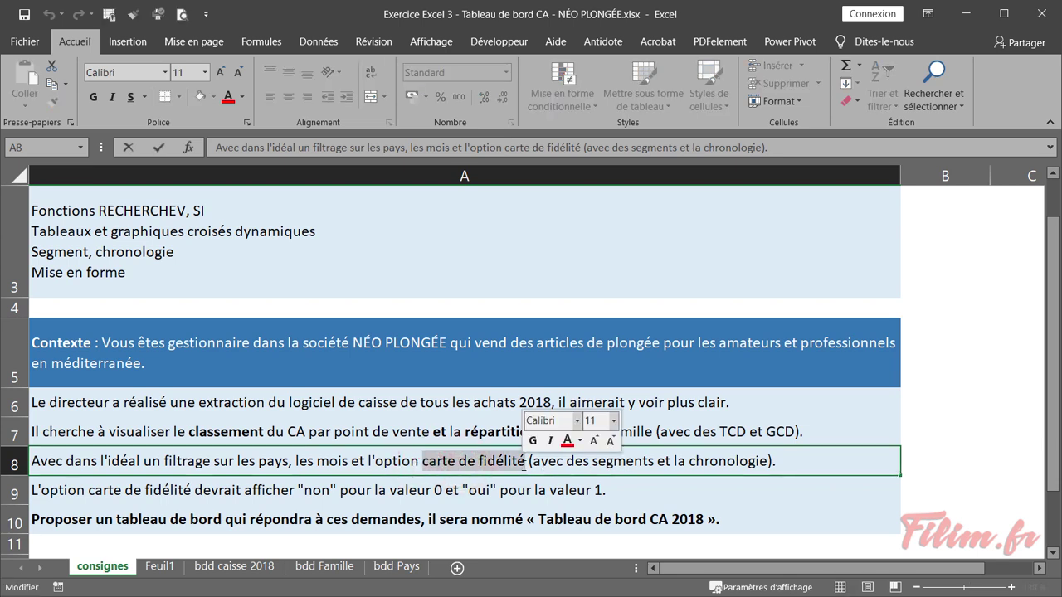
{"action": "left_click", "coordinate": [160, 566]}
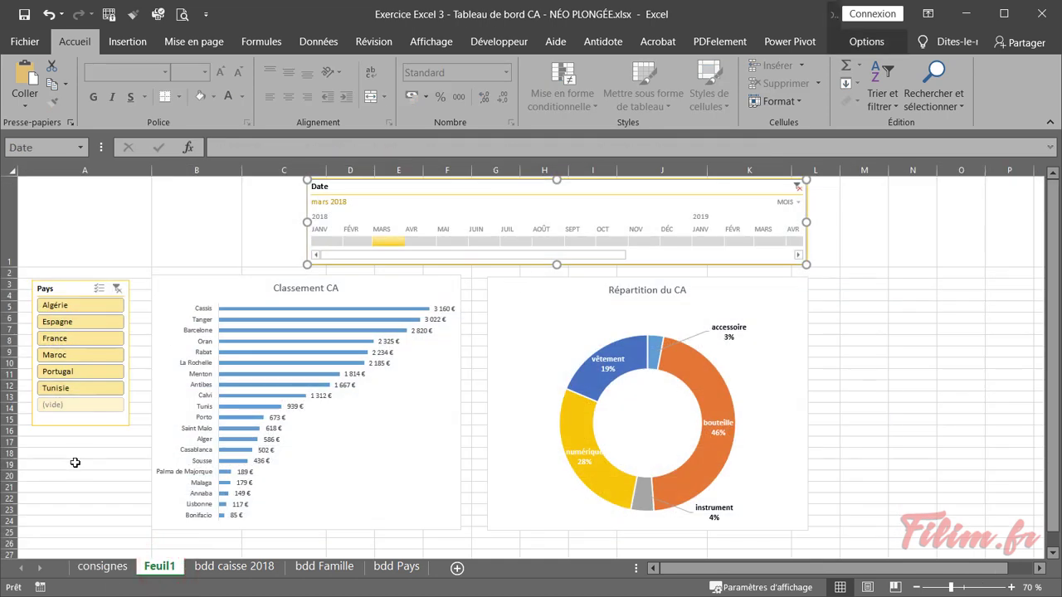
{"action": "left_click", "coordinate": [116, 569]}
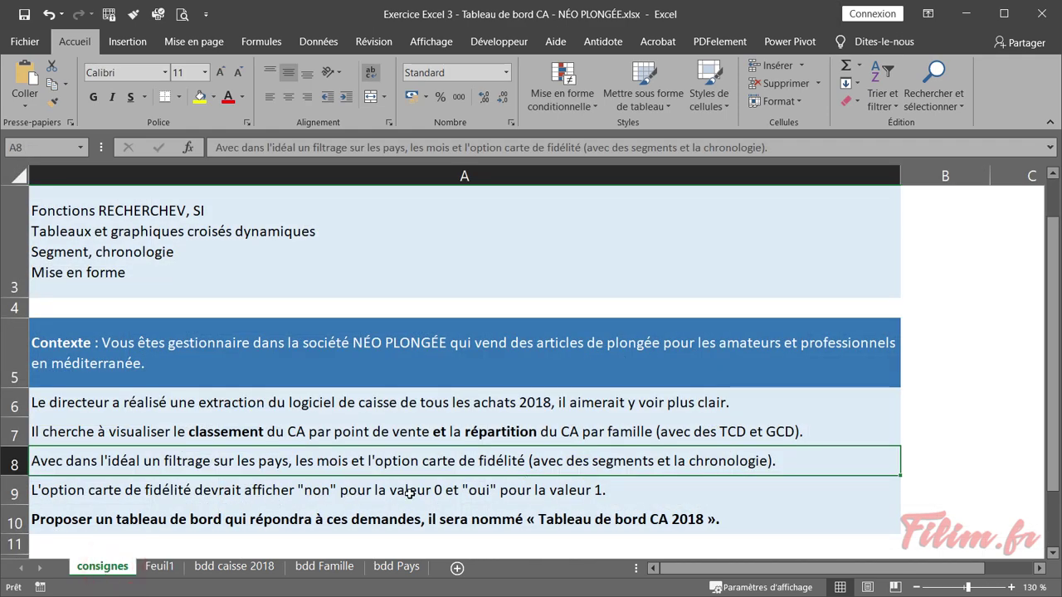
- Examine the consignes requirement on displaying the carte de fidélité values 0 and 1 as "non" and "oui"
{"action": "double_click", "coordinate": [322, 497]}
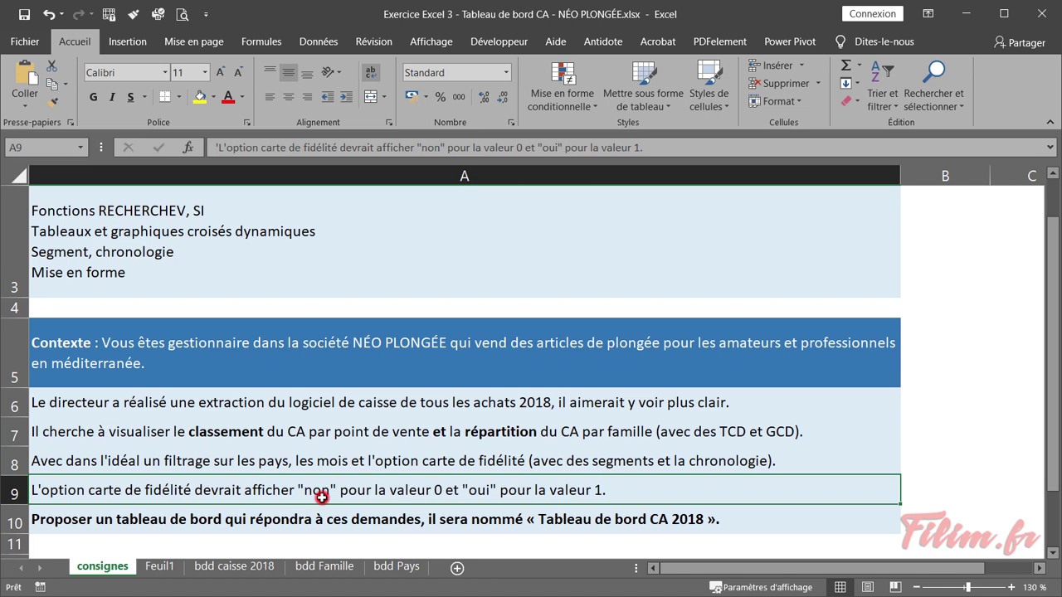
{"action": "double_click", "coordinate": [439, 490]}
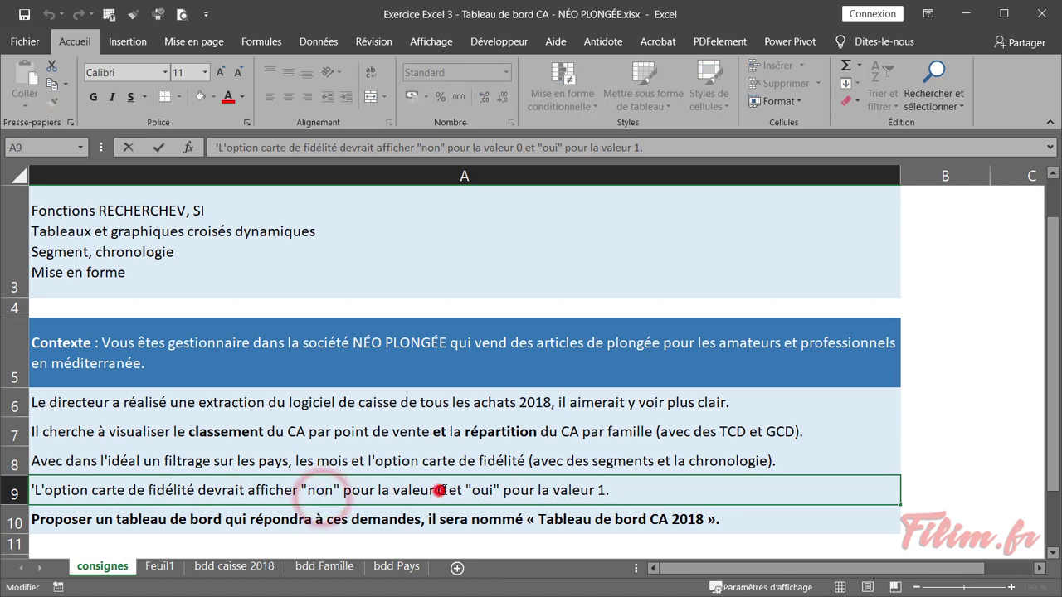
{"action": "double_click", "coordinate": [599, 490]}
{"action": "double_click", "coordinate": [468, 490]}
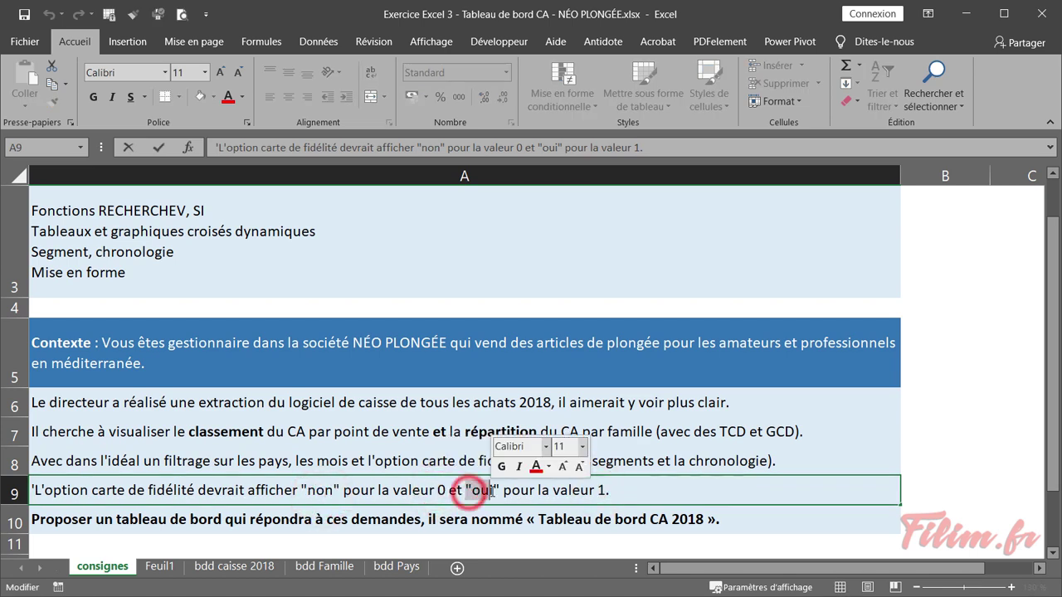
{"action": "key", "text": "Escape"}
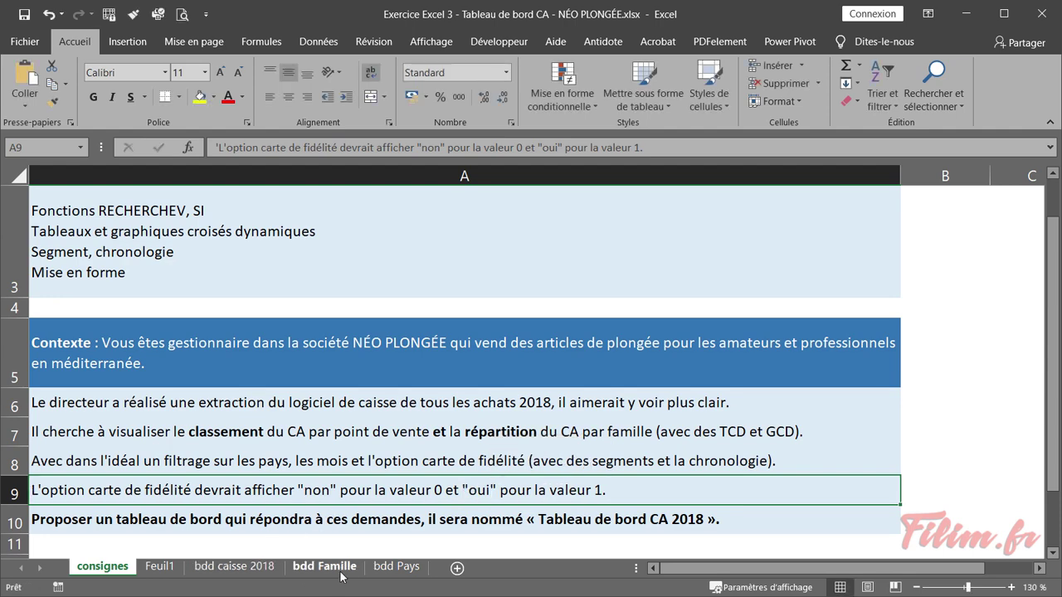
- Widen the Carte fidélité column in bdd caisse 2018 so its full header fits
{"action": "left_click", "coordinate": [203, 568]}
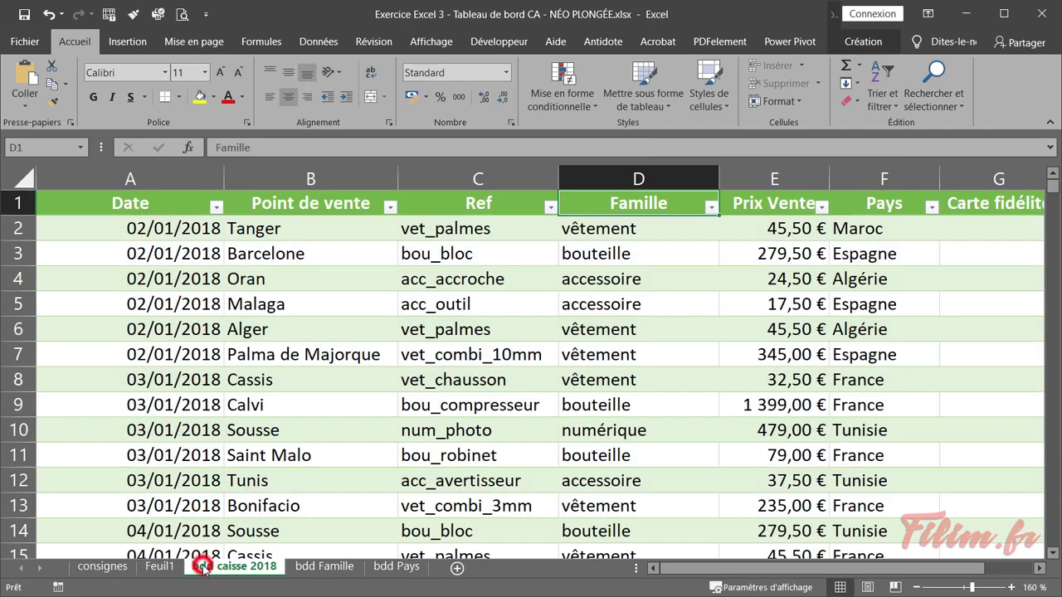
{"action": "left_click_drag", "start_coordinate": [676, 571], "coordinate": [697, 570]}
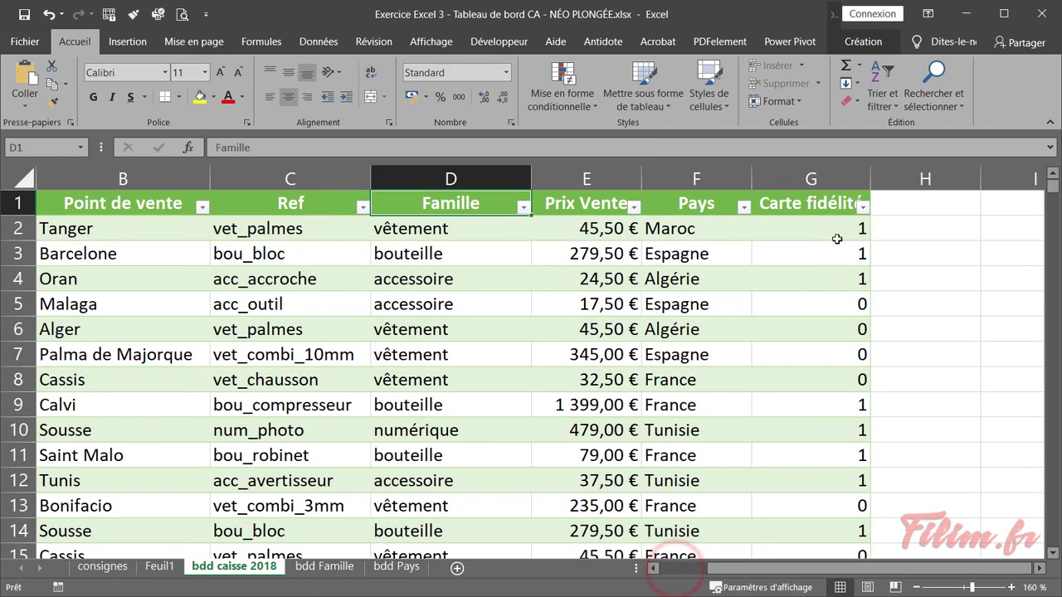
{"action": "double_click", "coordinate": [871, 180]}
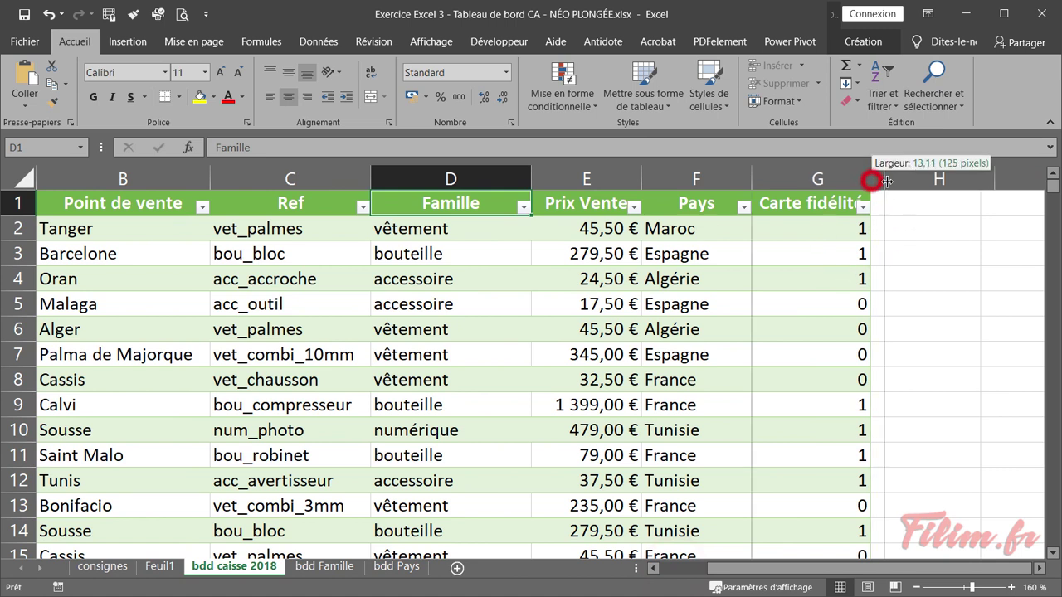
- Add a new table column headed "Carte fidél." in H1, directly beside Carte fidélité
{"action": "left_click", "coordinate": [934, 206]}
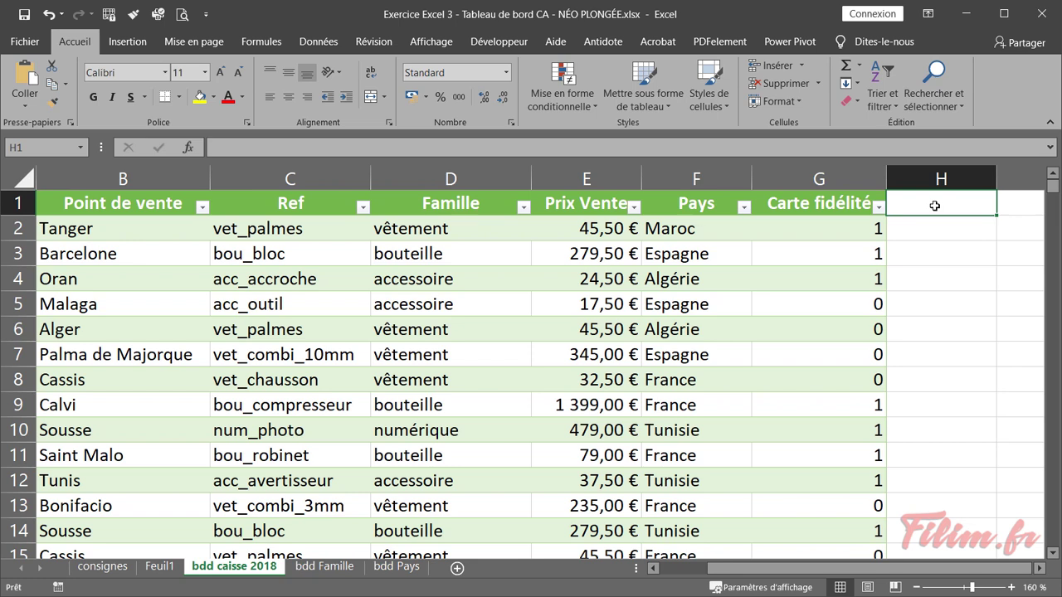
{"action": "left_click", "coordinate": [852, 265]}
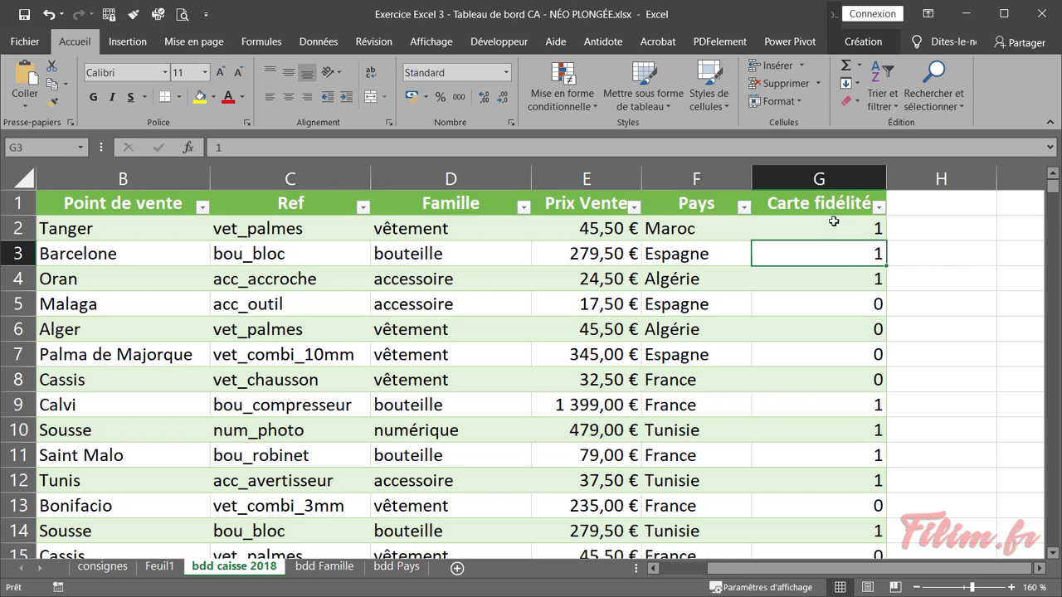
{"action": "left_click", "coordinate": [929, 203]}
{"action": "type", "text": "C"}
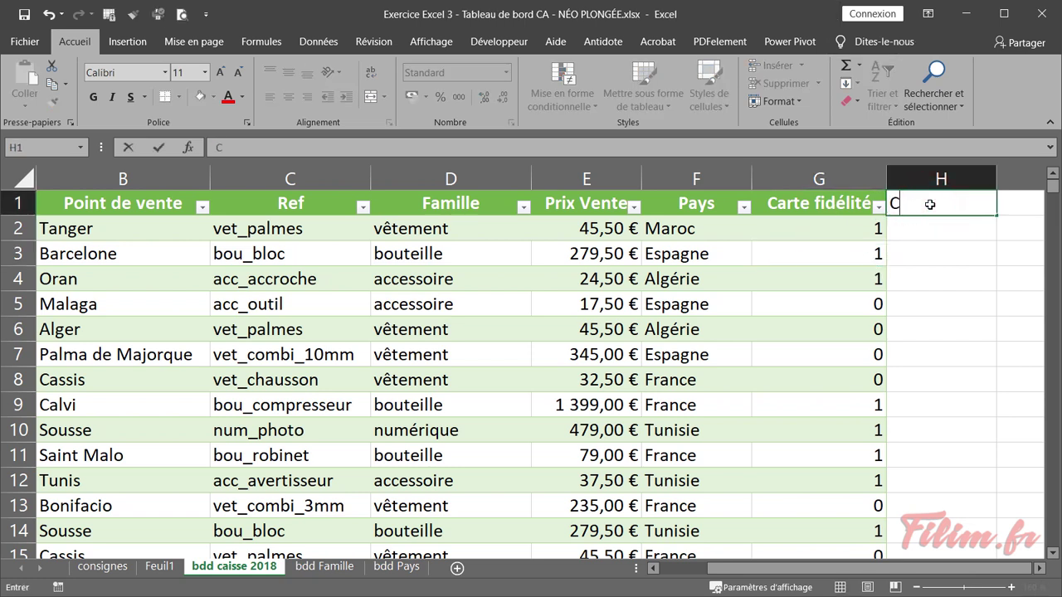
{"action": "type", "text": "arte fidél."}
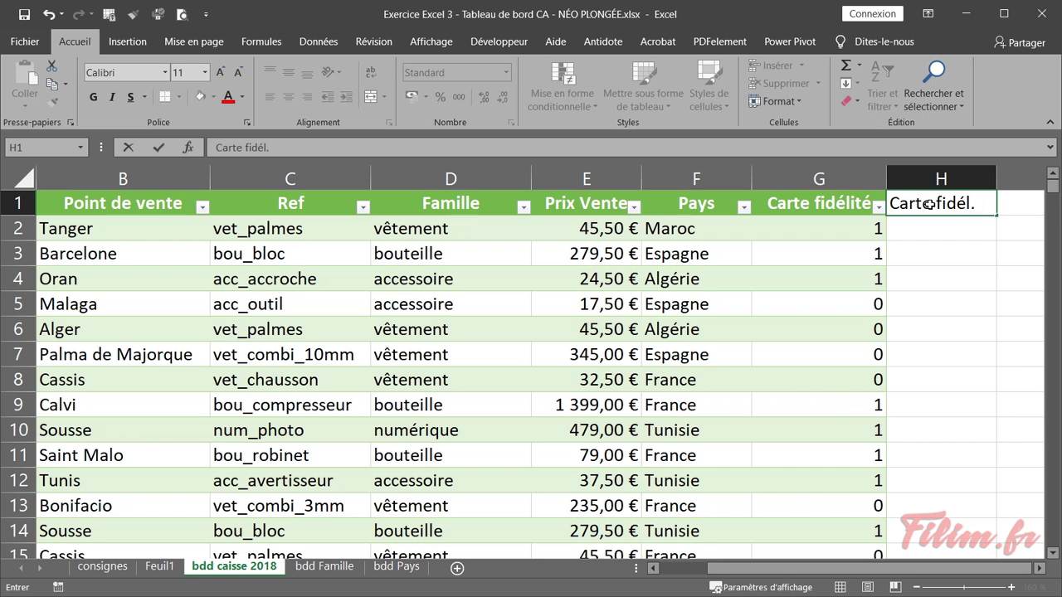
{"action": "key", "text": "Return"}
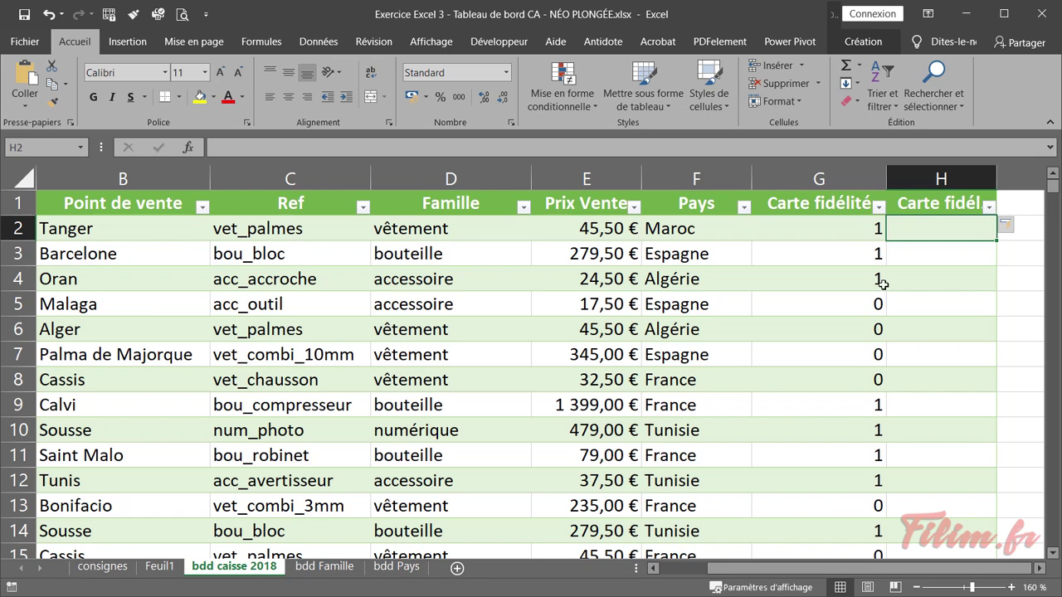
- Widen the Carte fidél. column to roughly twice its width to make room for a formula
{"action": "left_click", "coordinate": [1040, 568]}
{"action": "left_click", "coordinate": [1039, 568]}
{"action": "left_click_drag", "start_coordinate": [665, 178], "coordinate": [792, 173]}
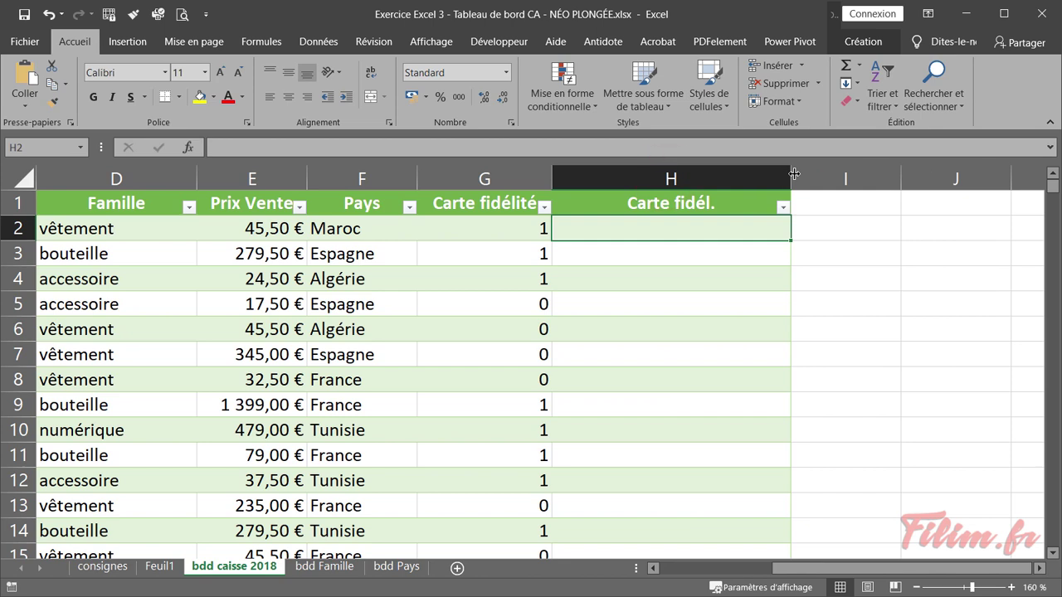
- Fill the Carte fidél. column from H2 with the formula =SI([@[Carte fidélité]]=1;"oui";"non")
{"action": "type", "text": "=s"}
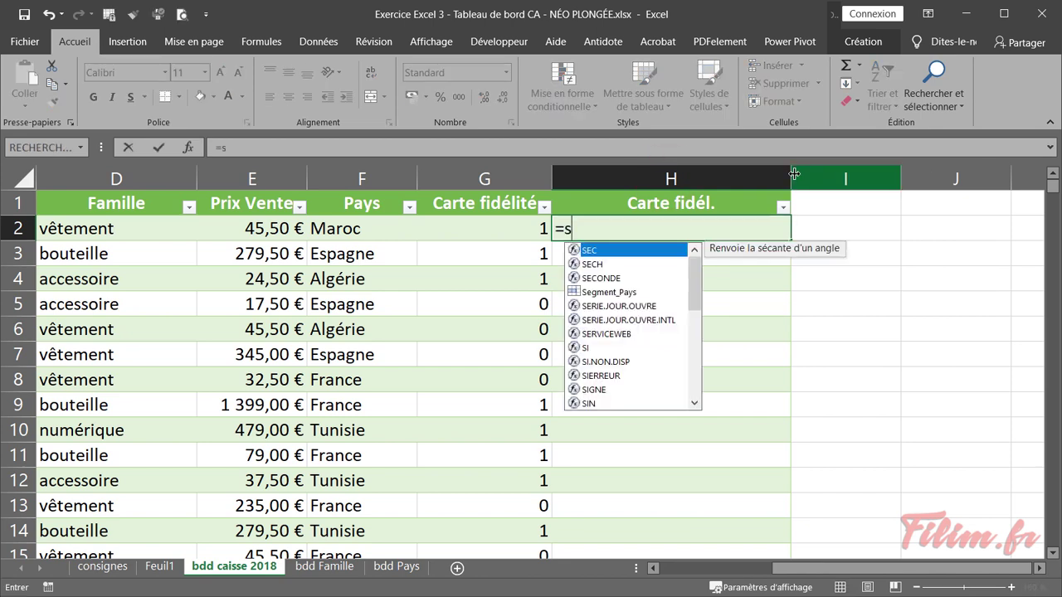
{"action": "type", "text": "i("}
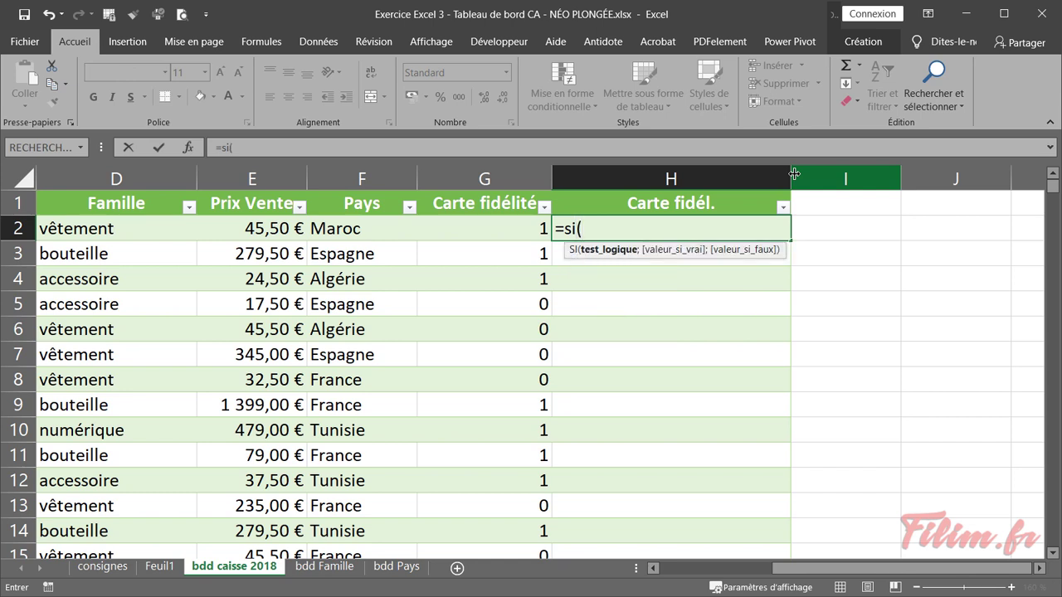
{"action": "key", "text": "Left"}
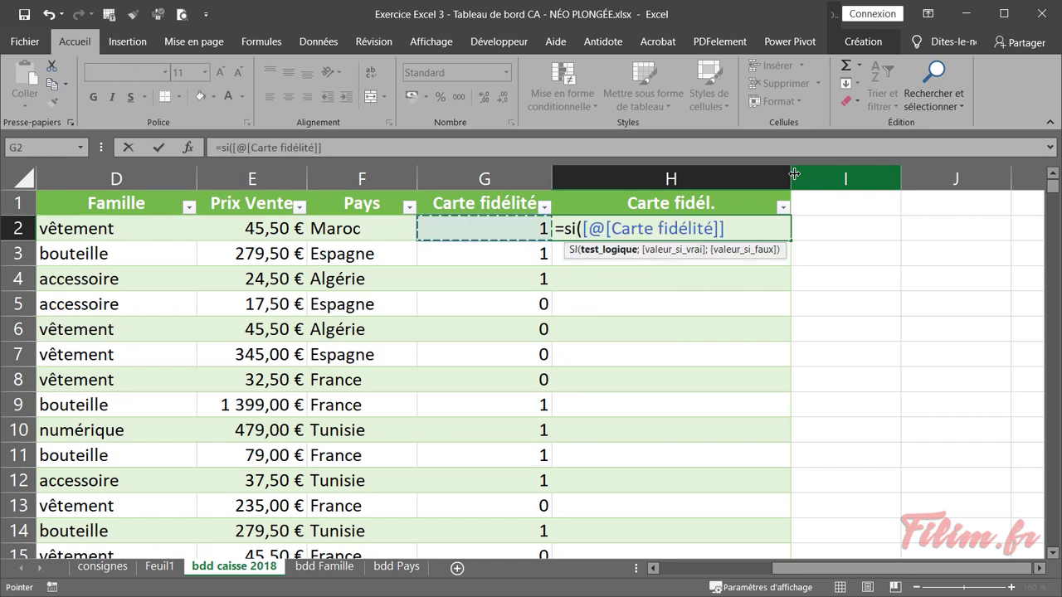
{"action": "type", "text": "="}
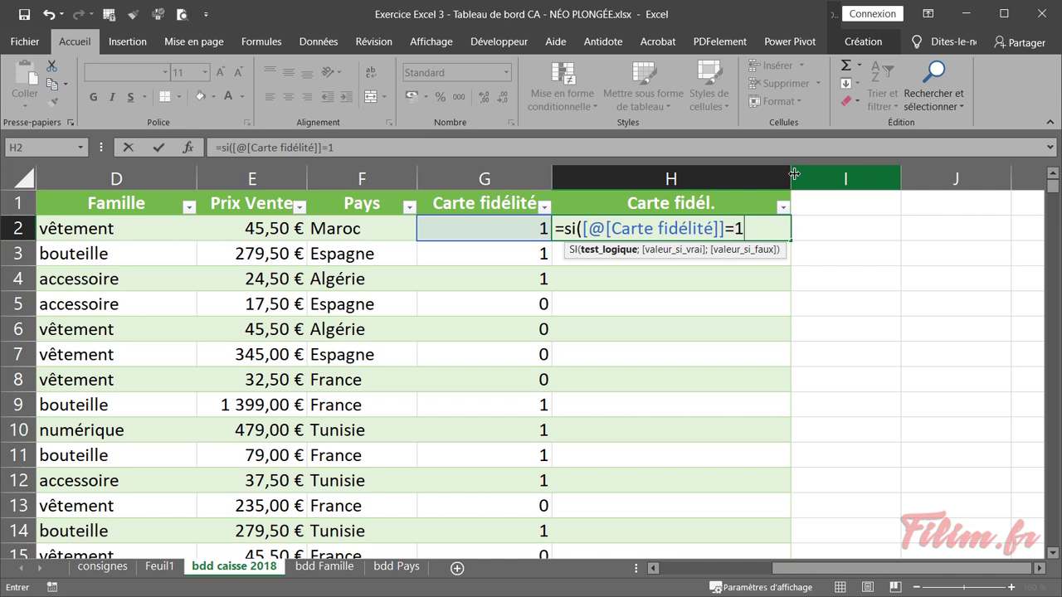
{"action": "type", "text": "1;"}
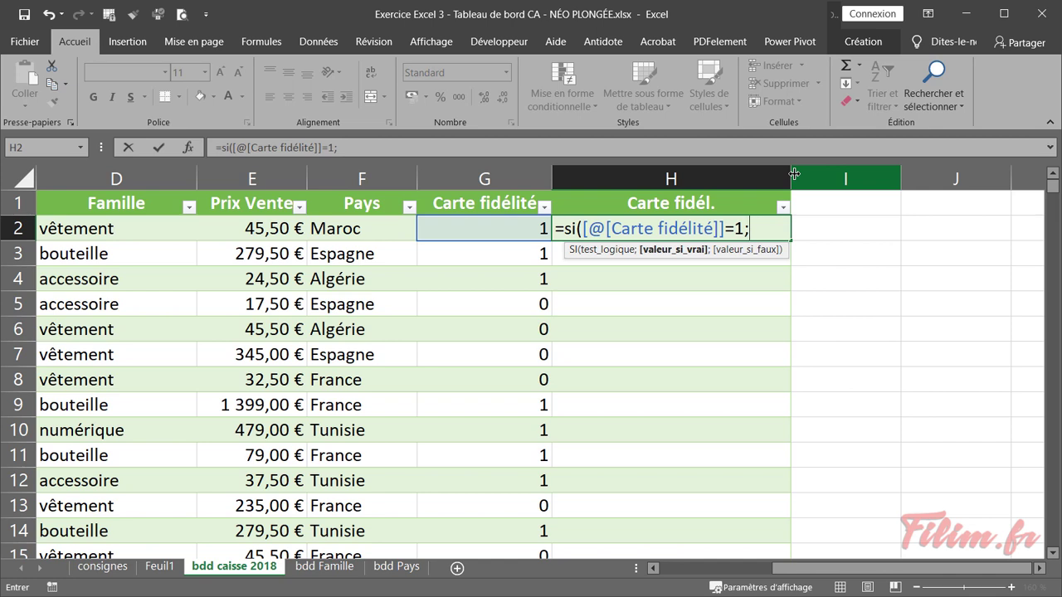
{"action": "type", "text": "\"oui\";\"non"}
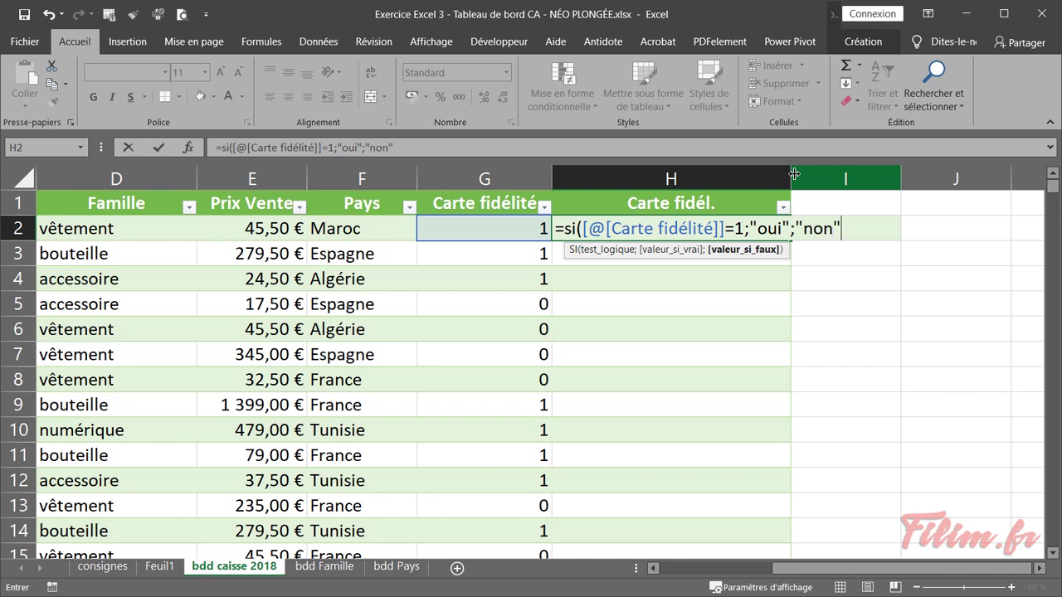
{"action": "type", "text": "\")"}
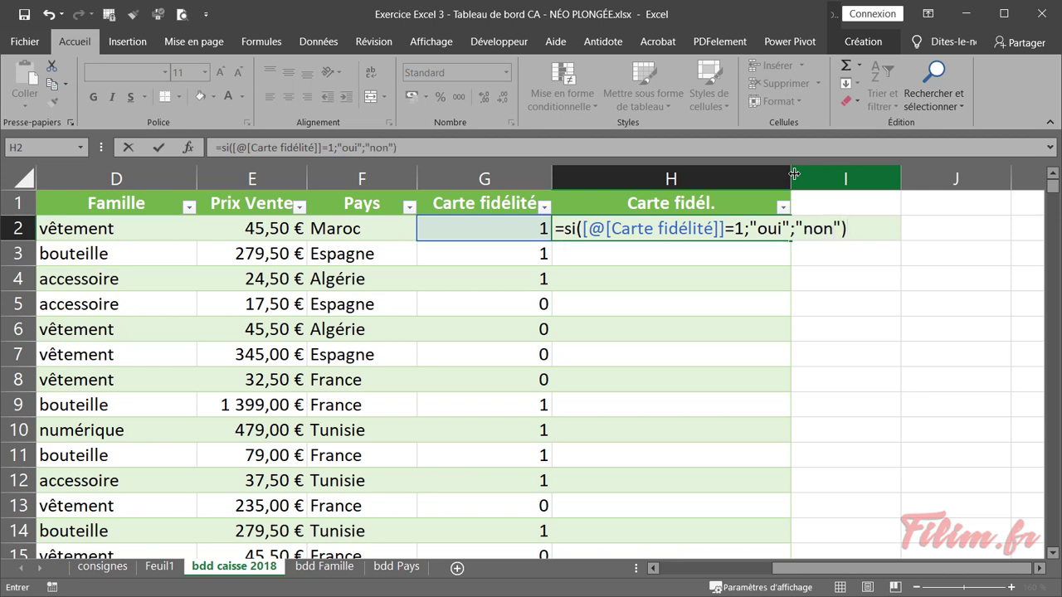
{"action": "key", "text": "Return"}
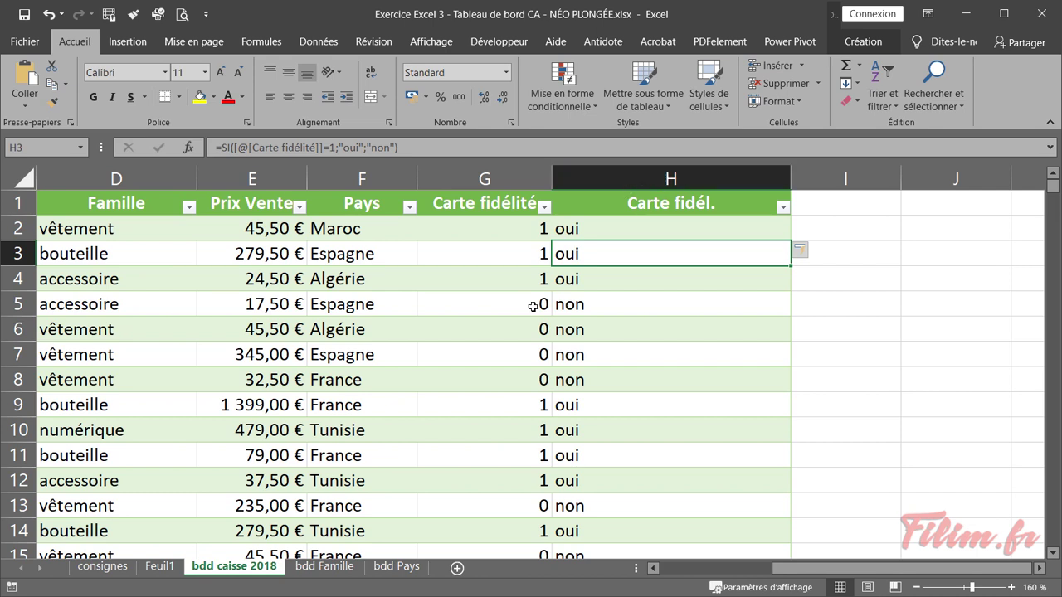
{"action": "left_click", "coordinate": [159, 566]}
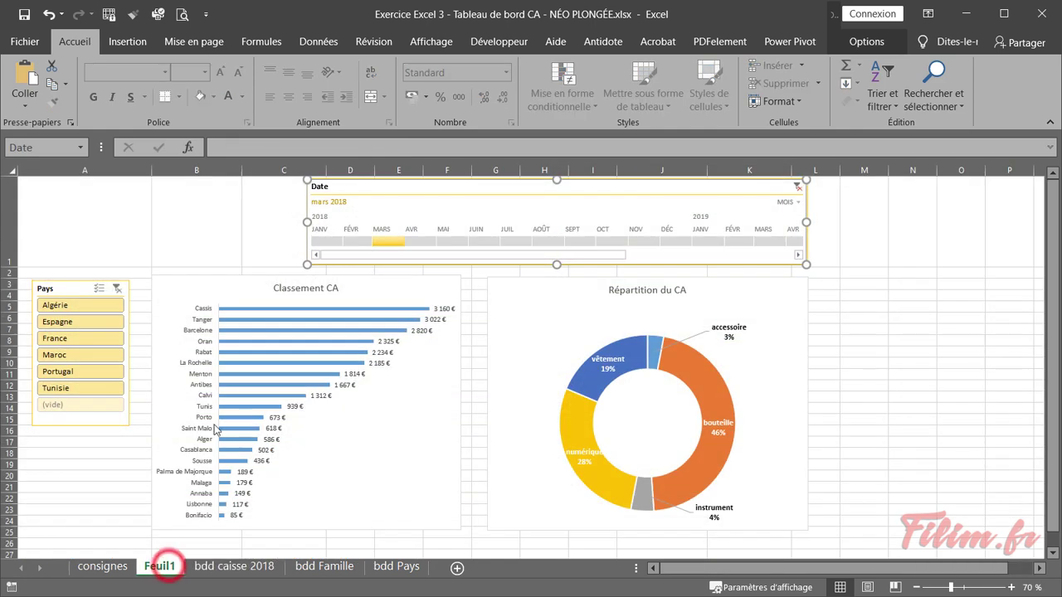
{"action": "left_click", "coordinate": [250, 287]}
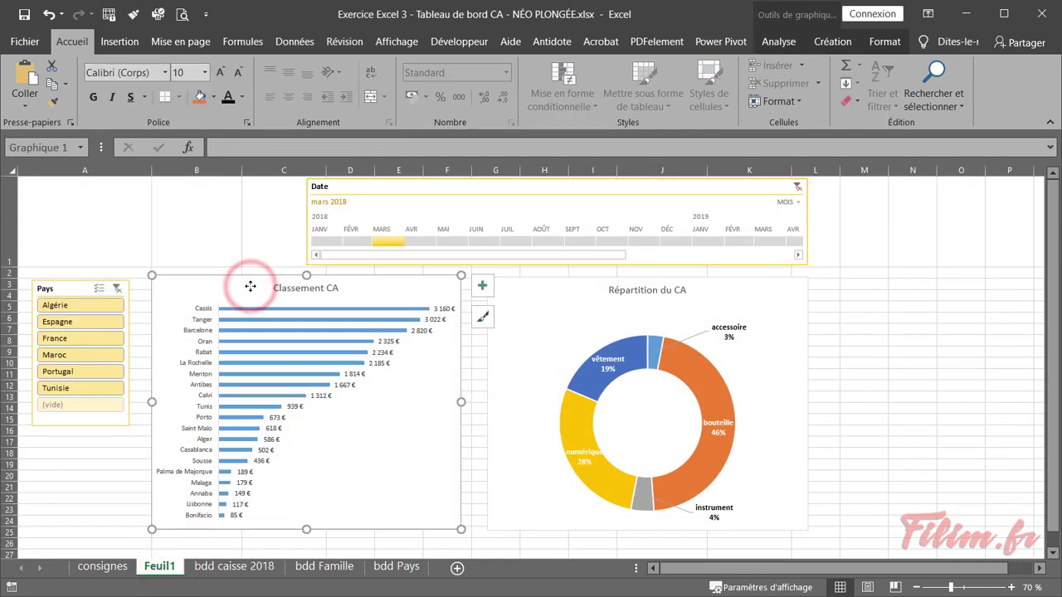
{"action": "left_click", "coordinate": [550, 307]}
{"action": "left_click", "coordinate": [120, 41]}
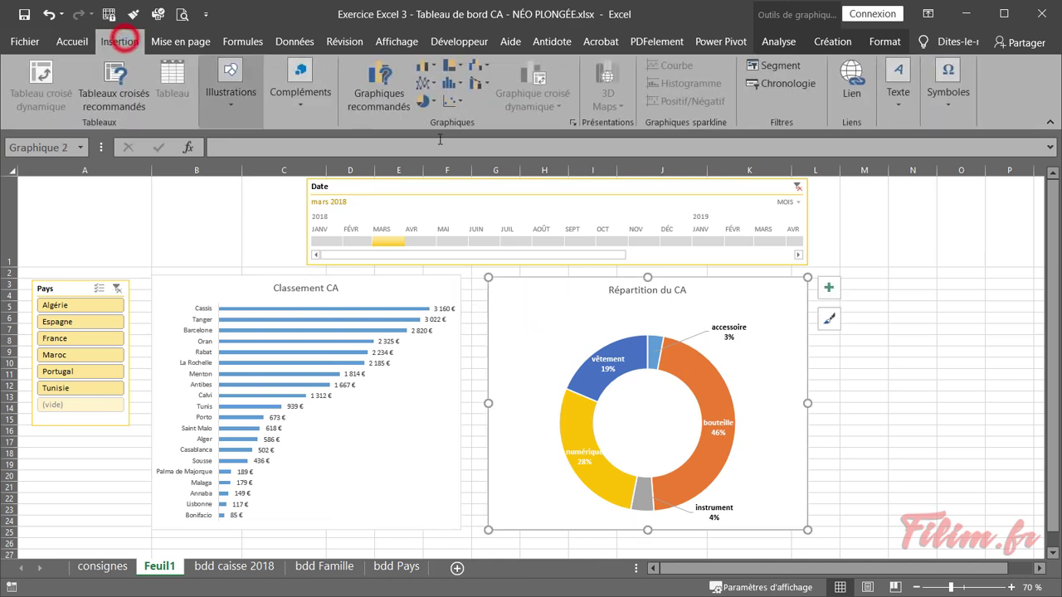
{"action": "left_click", "coordinate": [769, 67]}
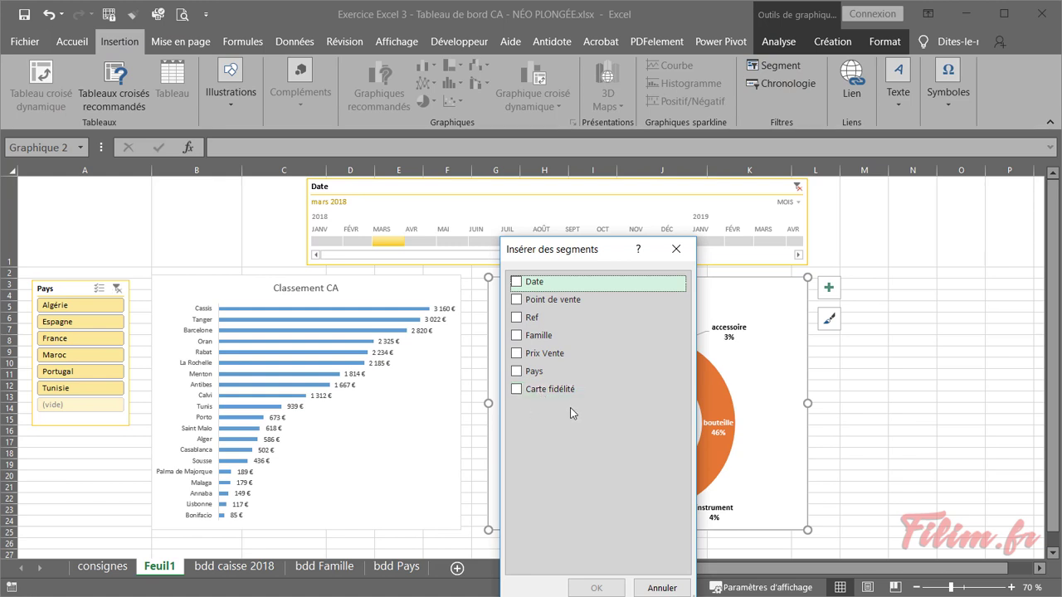
{"action": "left_click", "coordinate": [676, 249]}
{"action": "left_click", "coordinate": [239, 567]}
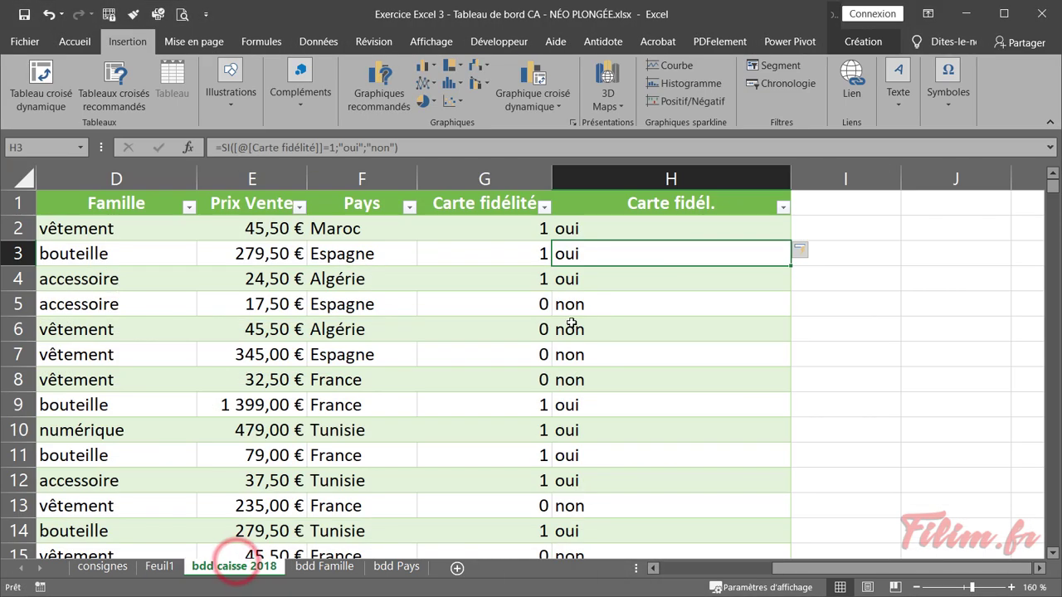
- Refresh the data of the Répartition du CA pivot chart on Feuil1
{"action": "left_click", "coordinate": [175, 569]}
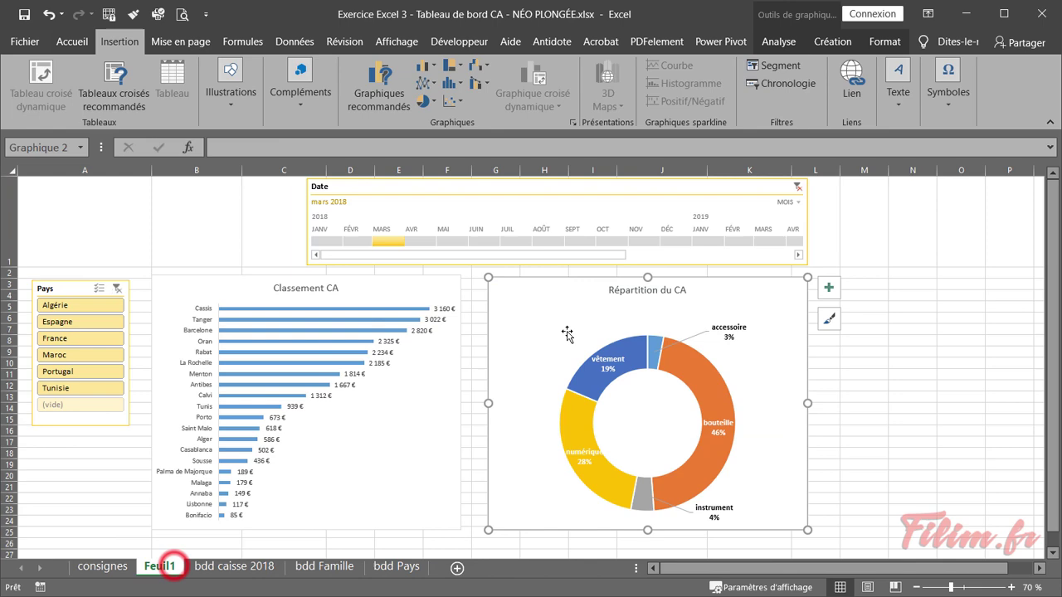
{"action": "right_click", "coordinate": [534, 297]}
{"action": "left_click", "coordinate": [549, 308]}
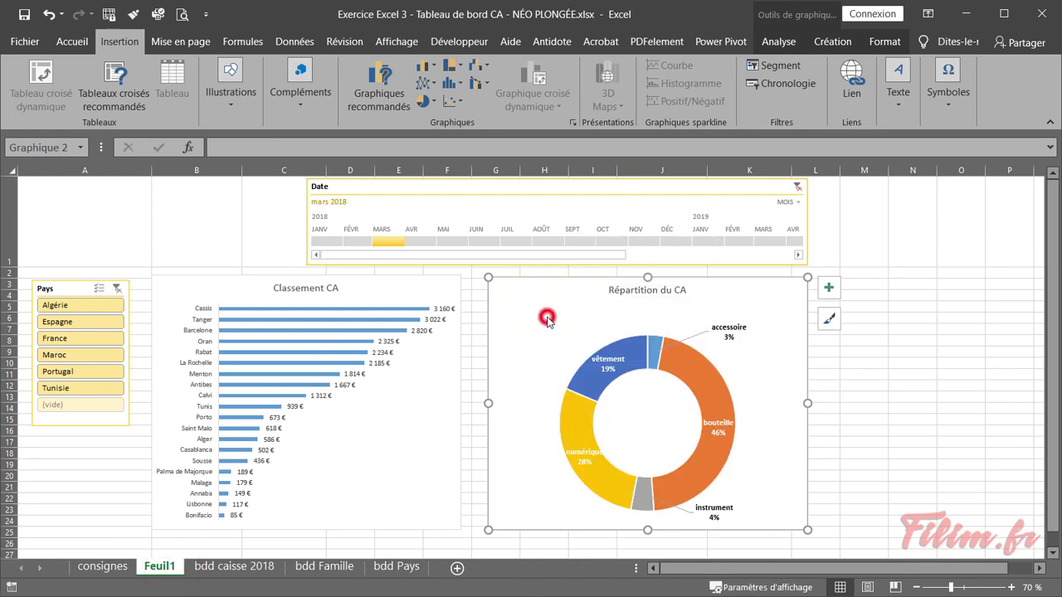
- Insert a slicer on the Carte fidél. field for the Répartition du CA chart and place it just below the Pays slicer
{"action": "left_click", "coordinate": [765, 70]}
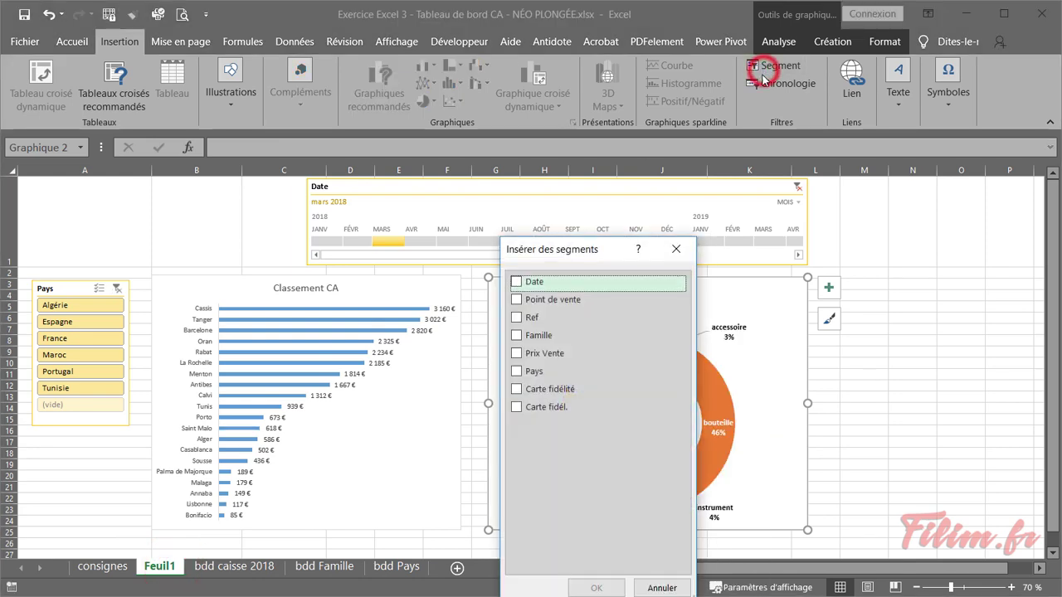
{"action": "left_click", "coordinate": [518, 407]}
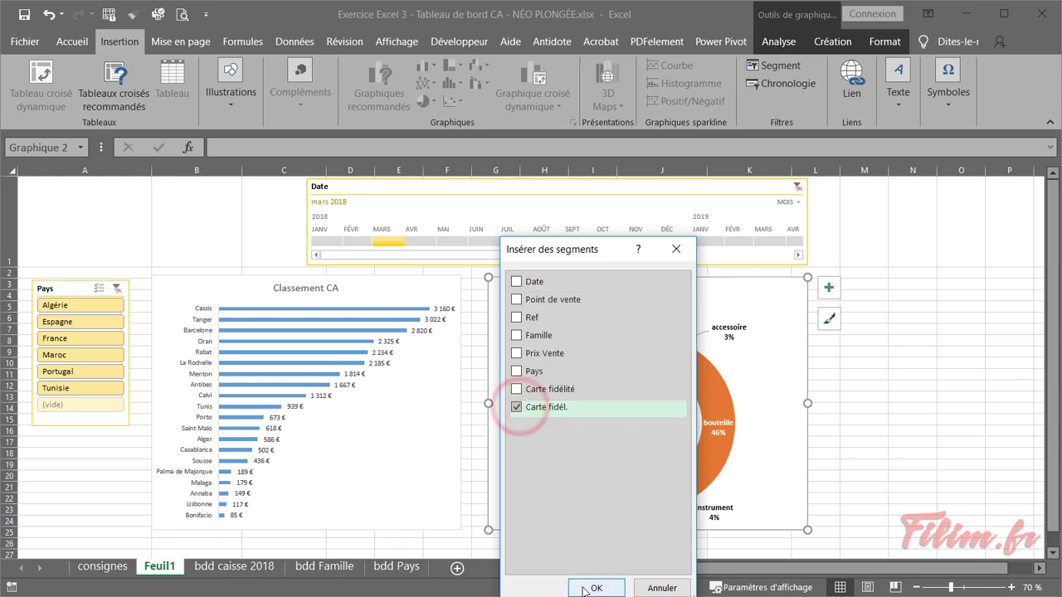
{"action": "left_click", "coordinate": [586, 586]}
{"action": "left_click_drag", "start_coordinate": [506, 300], "coordinate": [56, 440]}
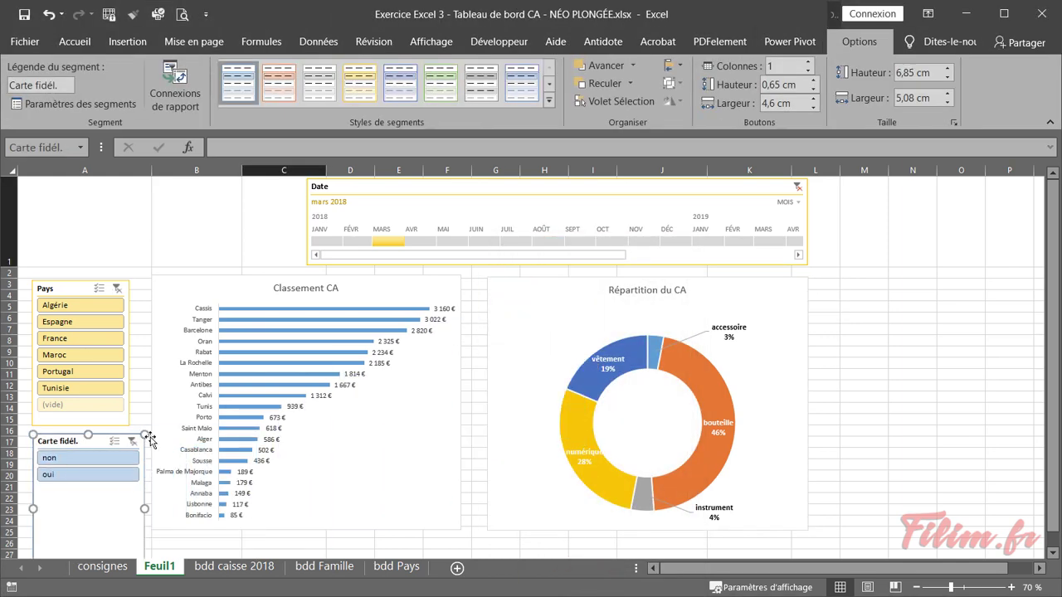
- Shrink the Carte fidél. slicer to the Pays slicer's width and a height just fitting its two choices, keeping it selected
{"action": "left_click", "coordinate": [827, 386]}
{"action": "scroll", "coordinate": [828, 386], "scroll_direction": "down", "scroll_amount": 2}
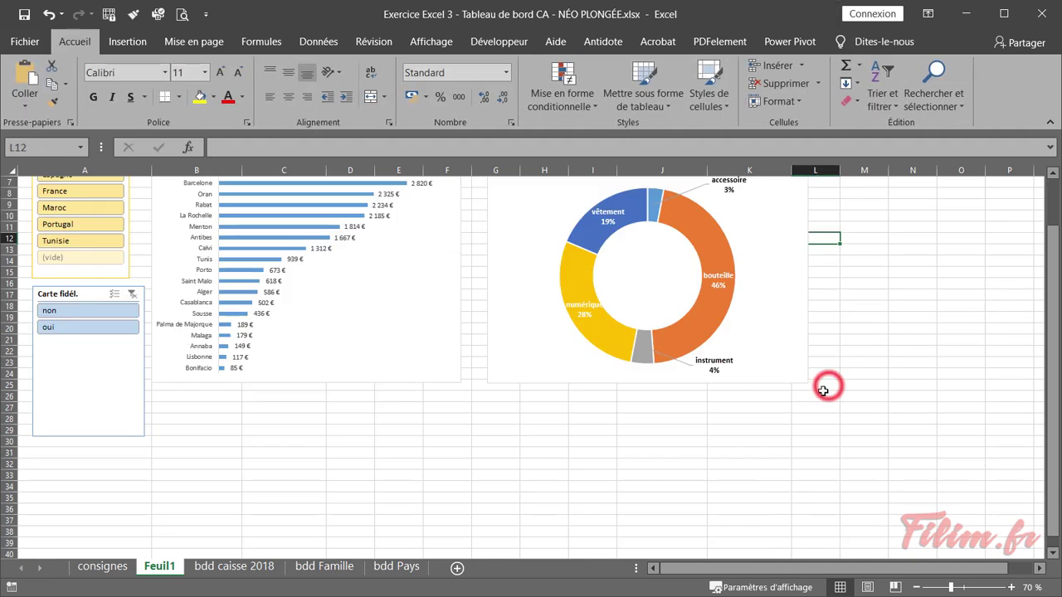
{"action": "left_click", "coordinate": [128, 398]}
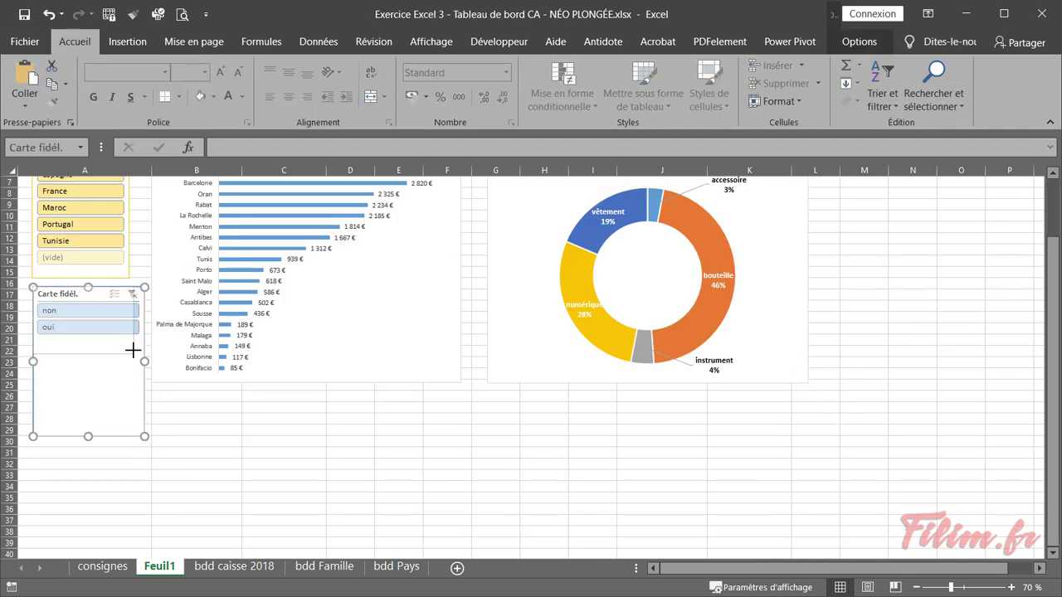
{"action": "left_click_drag", "start_coordinate": [130, 349], "coordinate": [130, 350]}
{"action": "left_click", "coordinate": [172, 477]}
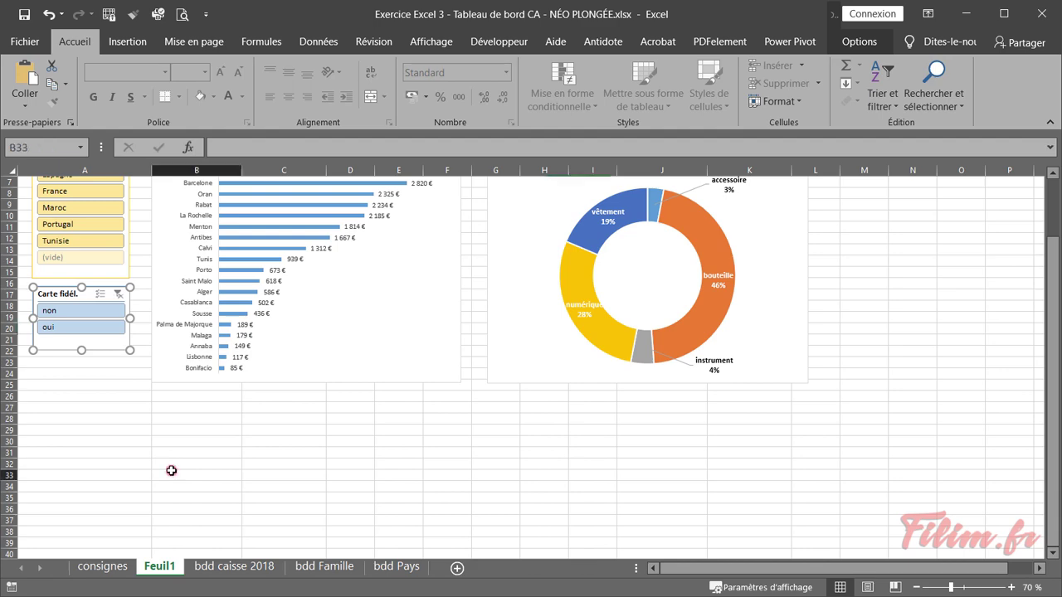
{"action": "scroll", "coordinate": [158, 478], "scroll_direction": "up", "scroll_amount": 2}
{"action": "left_click", "coordinate": [58, 441]}
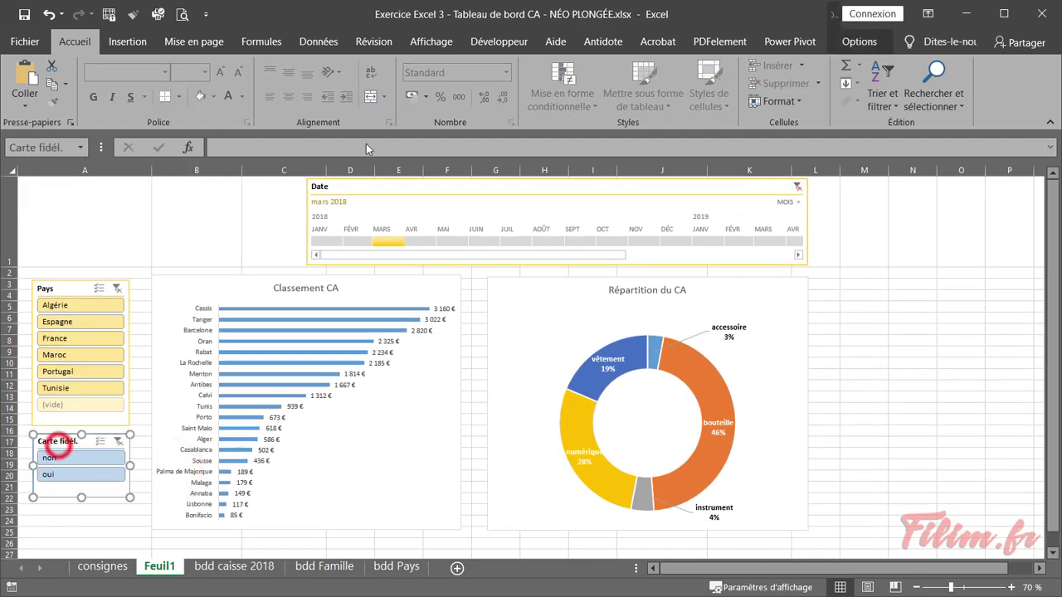
- Apply the yellow slicer style to the Carte fidél. slicer so it matches the Pays slicer
{"action": "left_click", "coordinate": [848, 41]}
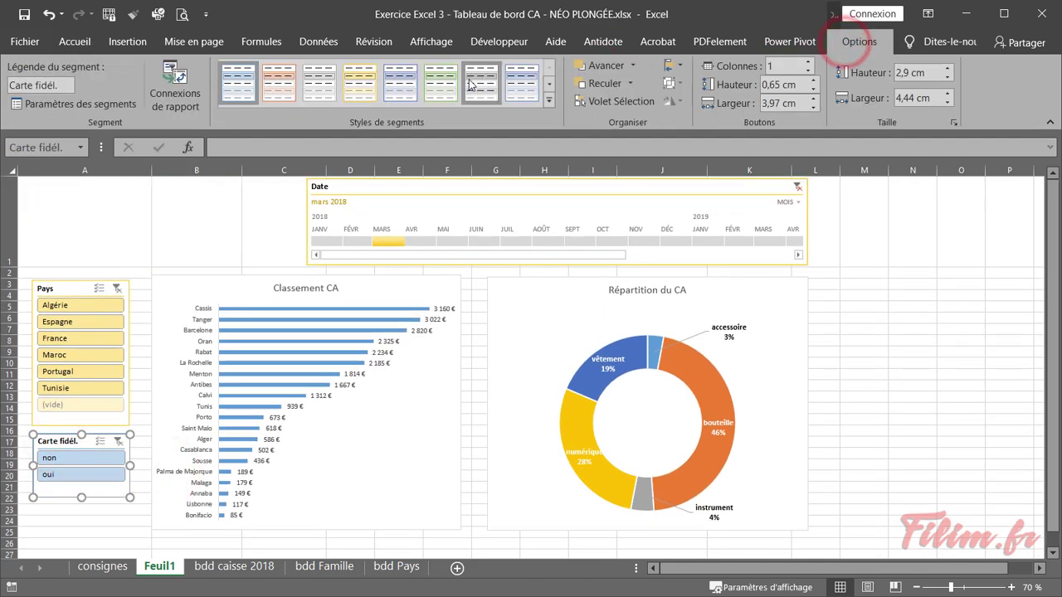
{"action": "left_click", "coordinate": [359, 87]}
{"action": "left_click", "coordinate": [177, 248]}
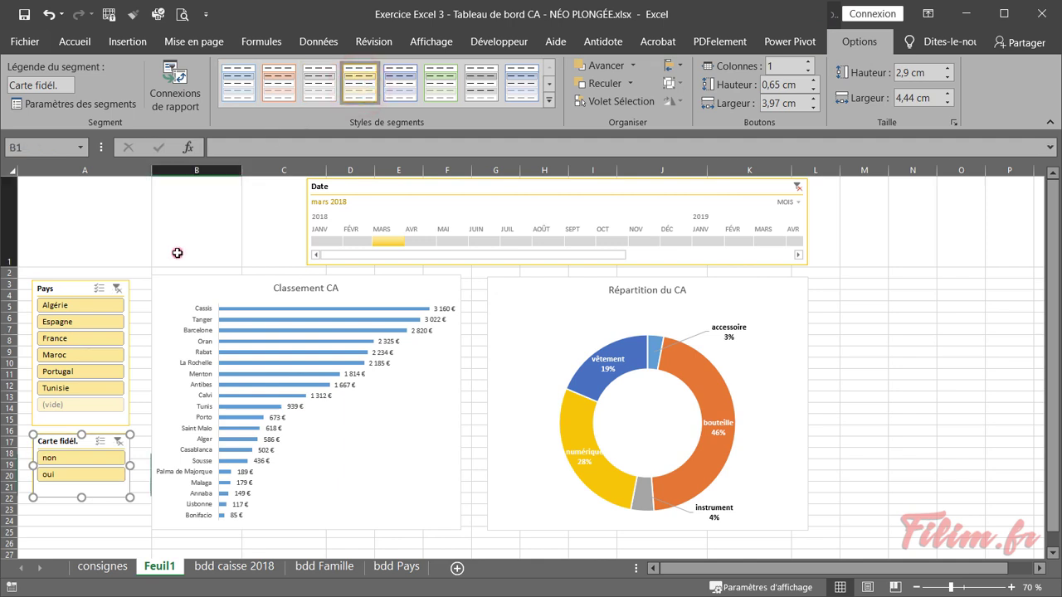
{"action": "left_click", "coordinate": [902, 290]}
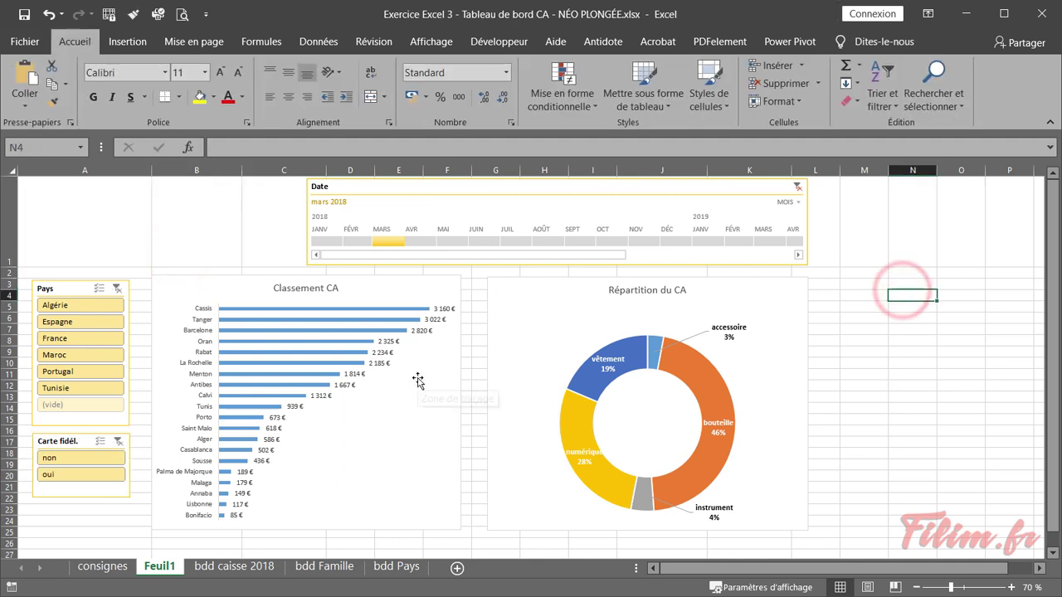
- Test the Carte fidél. slicer by filtering on non and oui, and clear its filter
{"action": "left_click", "coordinate": [89, 459]}
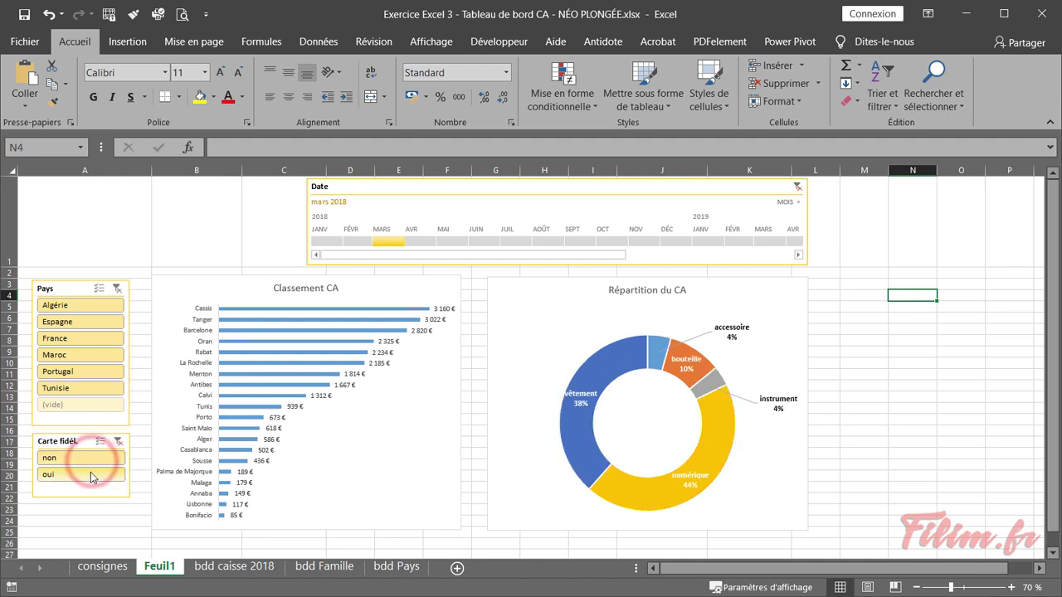
{"action": "left_click", "coordinate": [90, 474]}
{"action": "left_click", "coordinate": [95, 459]}
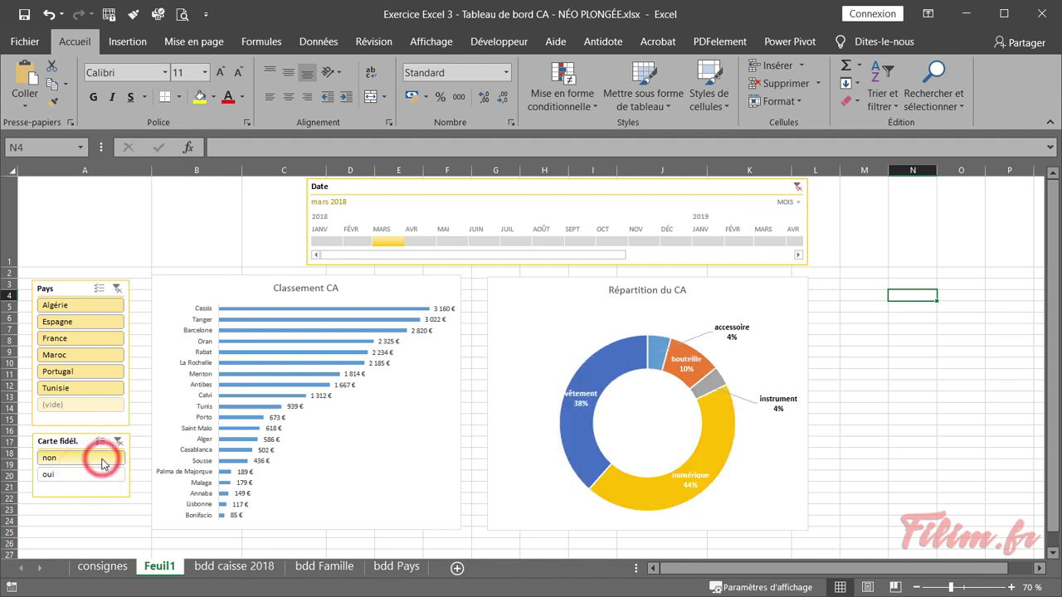
{"action": "left_click", "coordinate": [118, 446]}
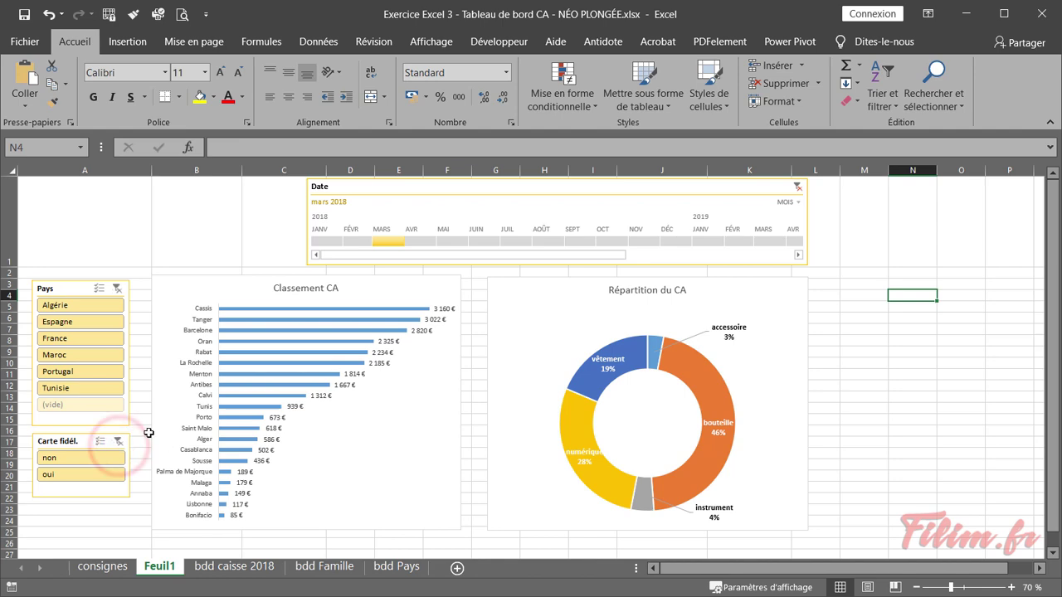
- Connect the Carte fidél. slicer to Tableau croisé dynamique1 as well, through its report connections
{"action": "right_click", "coordinate": [73, 446]}
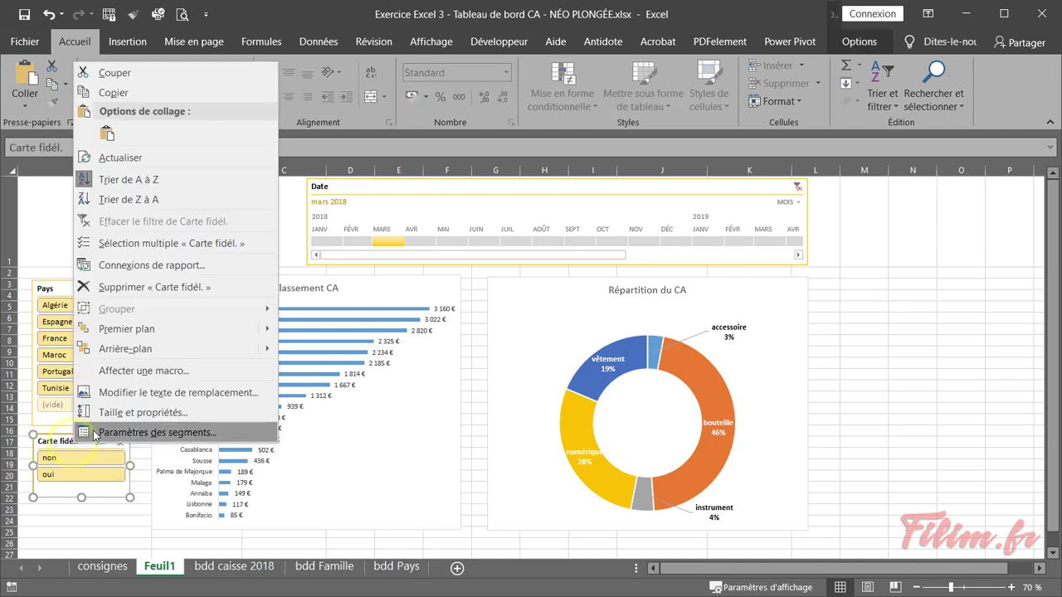
{"action": "left_click", "coordinate": [158, 265]}
{"action": "left_click_drag", "start_coordinate": [123, 215], "coordinate": [466, 268]}
{"action": "left_click", "coordinate": [284, 325]}
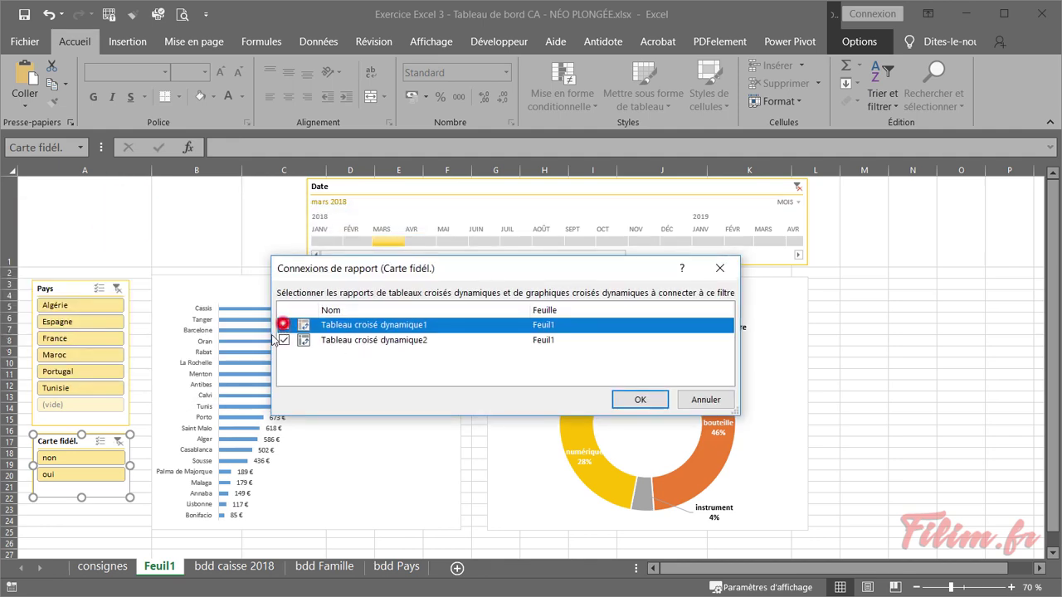
{"action": "left_click", "coordinate": [637, 401]}
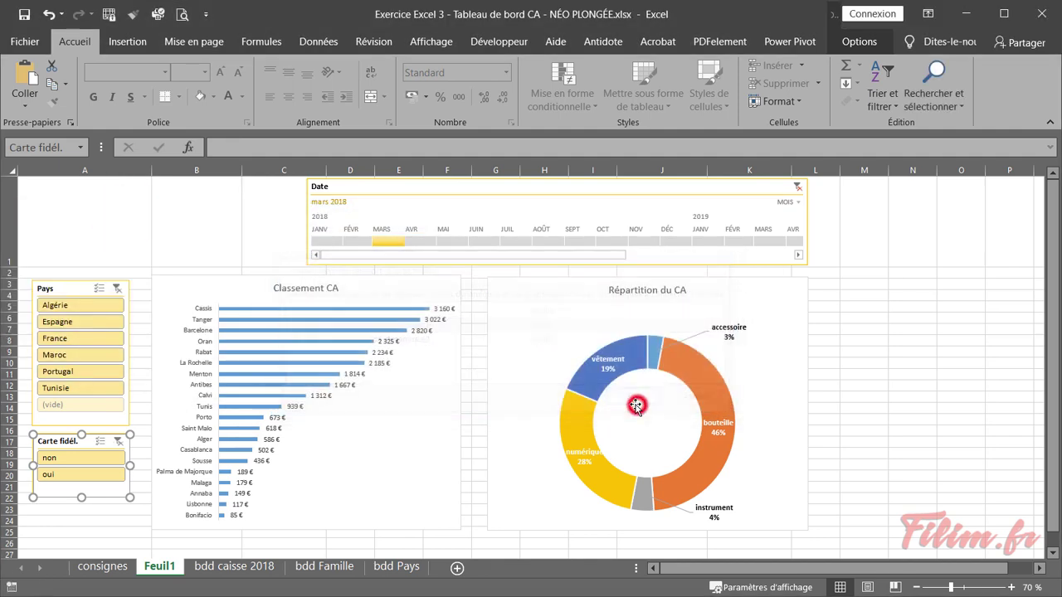
- Check that both charts respond to the Carte fidél. choices oui and non, and remove the filter
{"action": "left_click", "coordinate": [98, 480]}
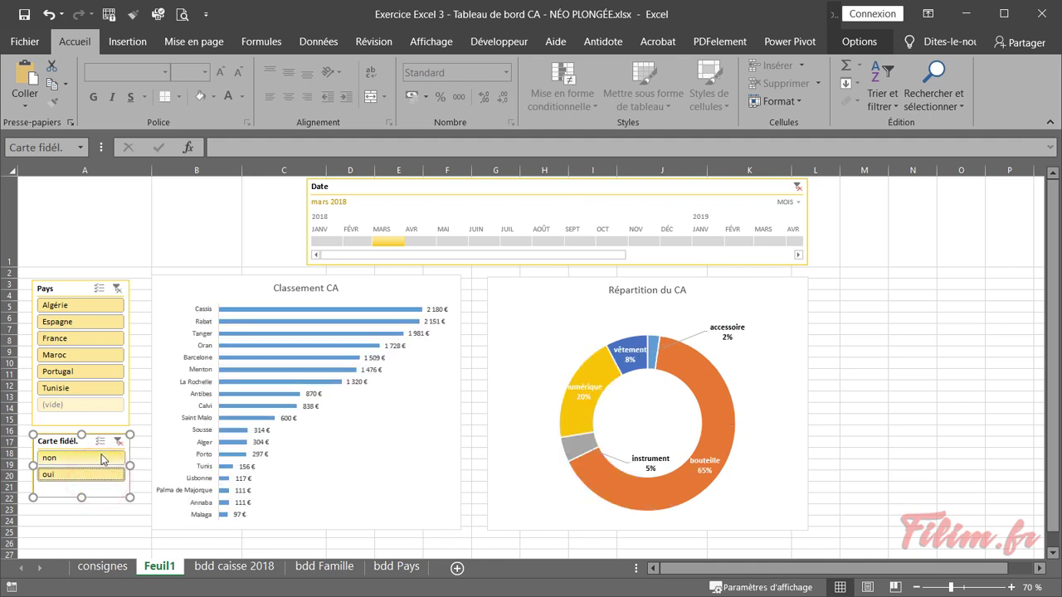
{"action": "left_click", "coordinate": [105, 457]}
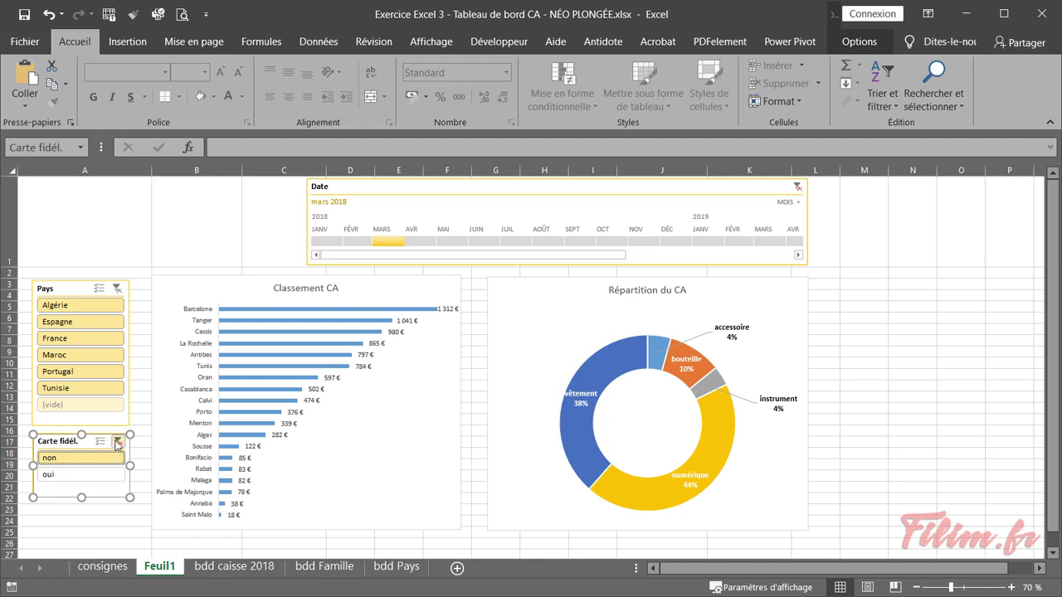
{"action": "left_click", "coordinate": [118, 441]}
- Consult the required dashboard name on the consignes sheet and rename Feuil1 as Tdb CA 2018
{"action": "left_click", "coordinate": [117, 564]}
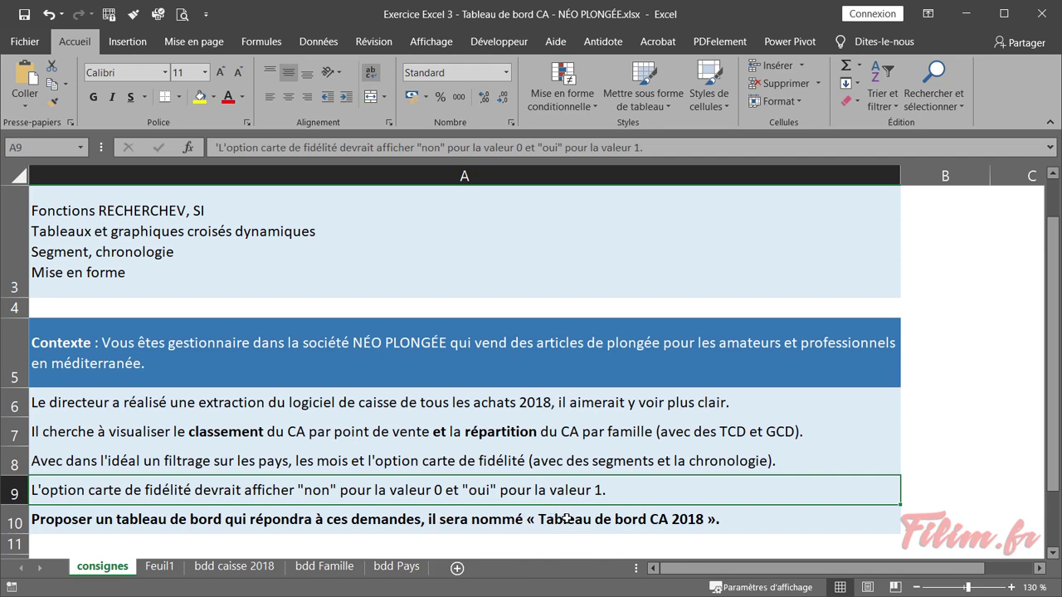
{"action": "left_click", "coordinate": [160, 567]}
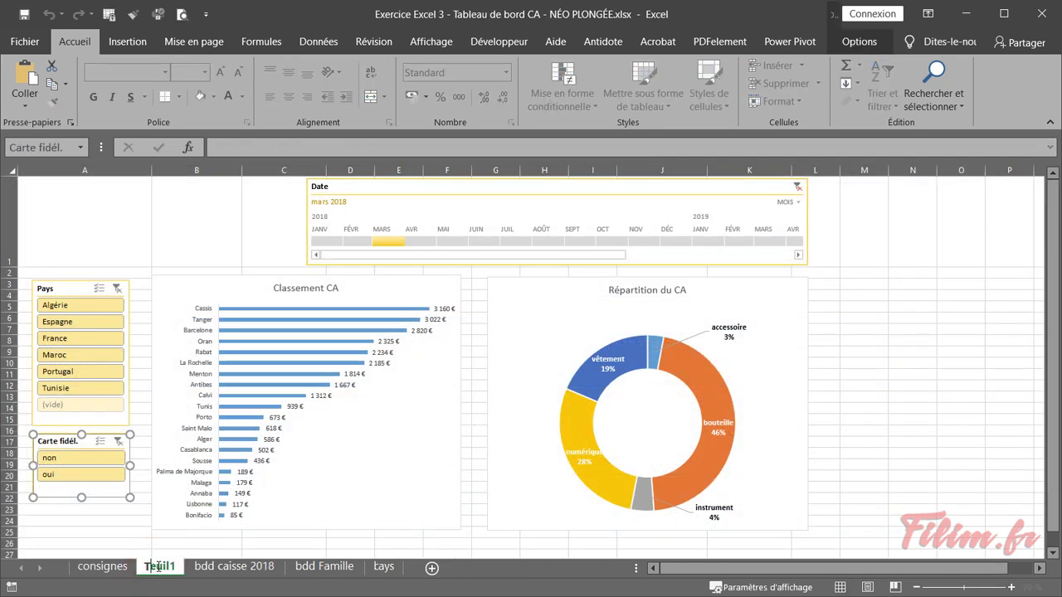
{"action": "double_click", "coordinate": [158, 566]}
{"action": "type", "text": "Td"}
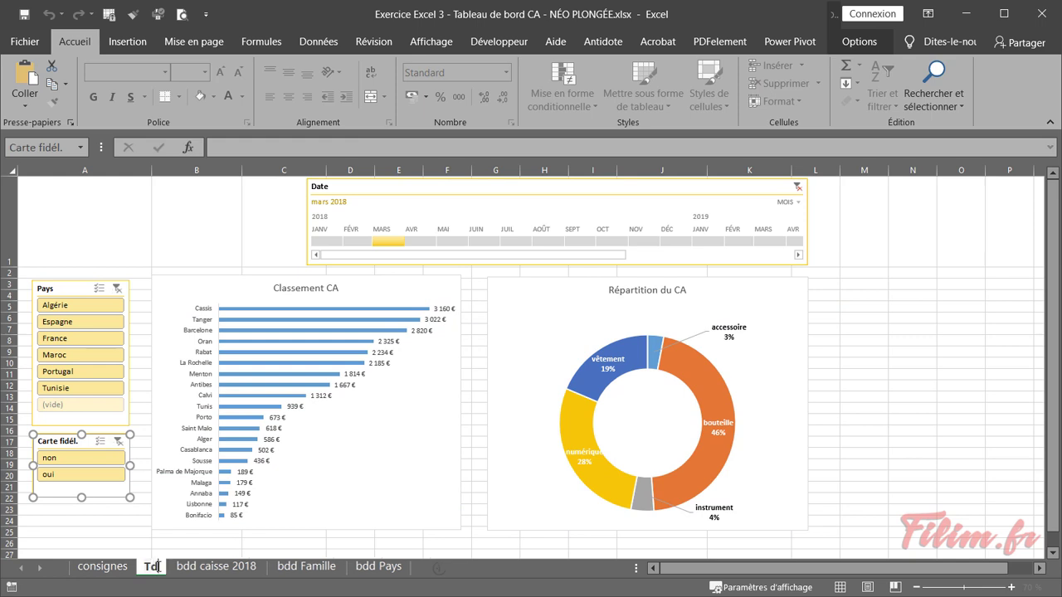
{"action": "type", "text": "B"}
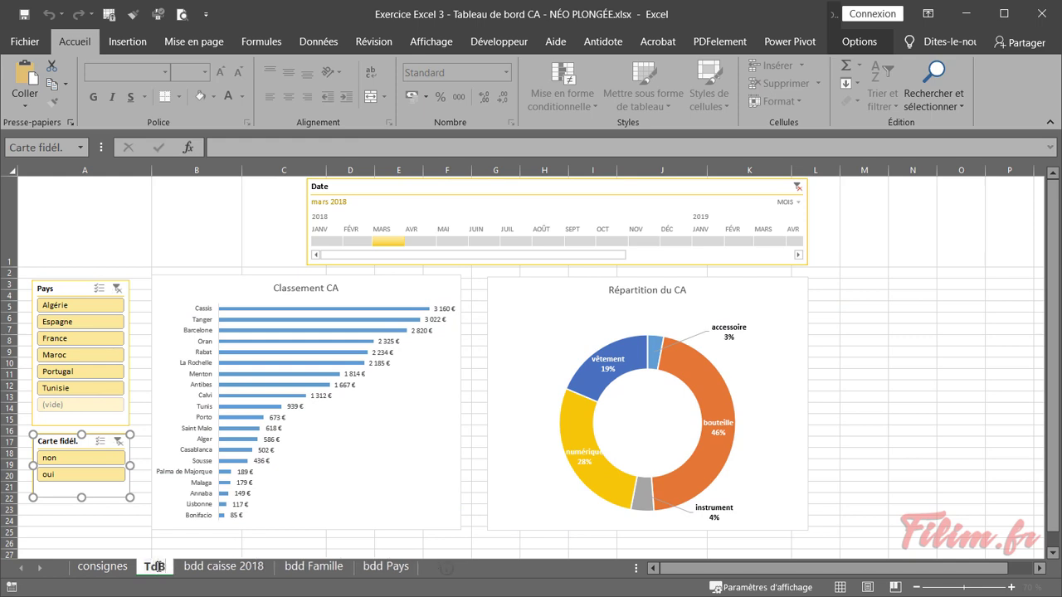
{"action": "key", "text": "BackSpace"}
{"action": "type", "text": "b CA 2"}
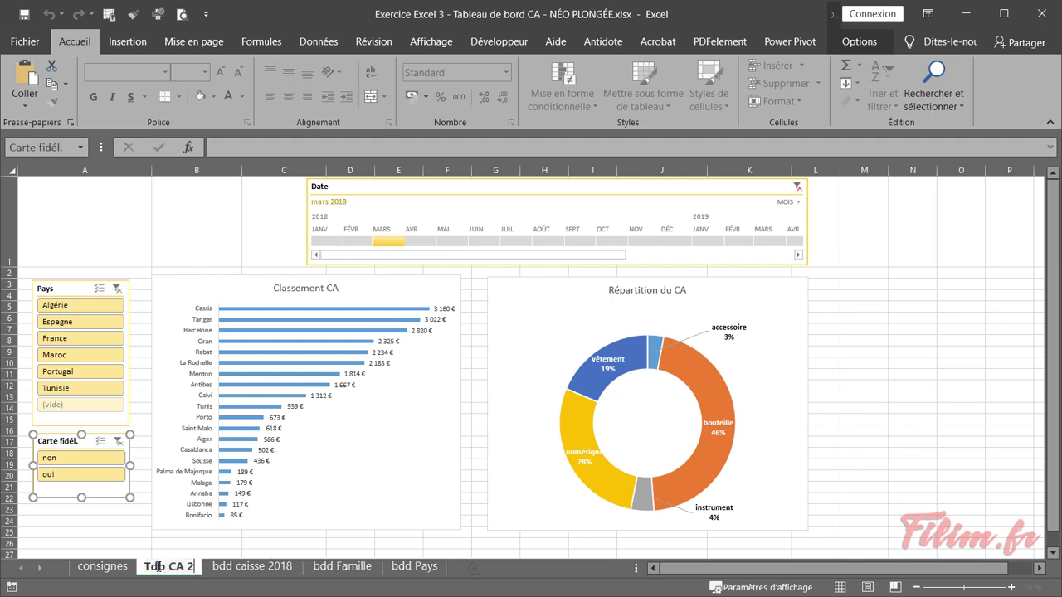
{"action": "type", "text": "018"}
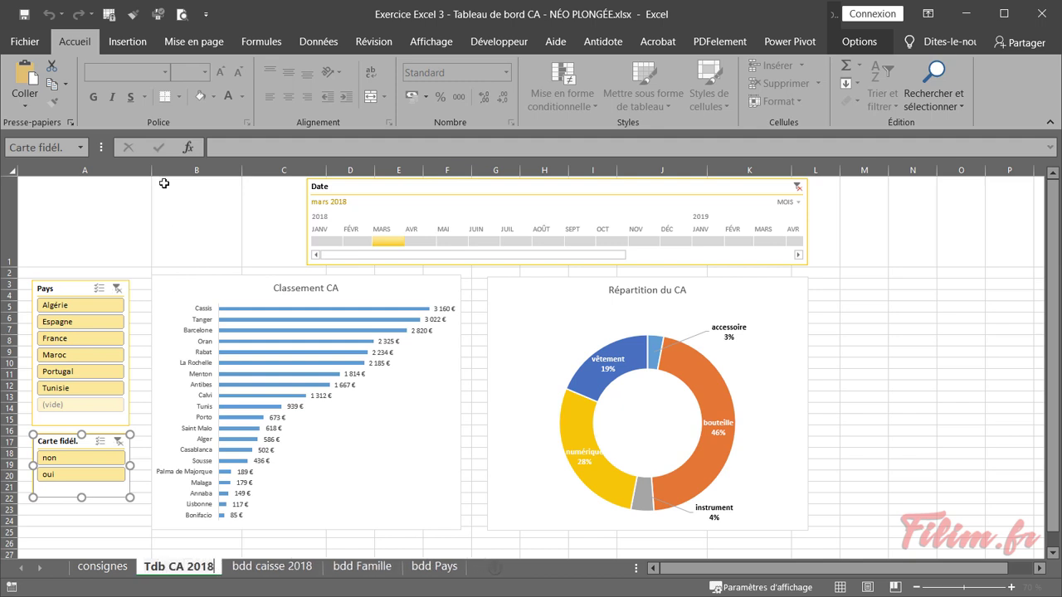
{"action": "left_click", "coordinate": [149, 212]}
- Shift the Date timeline slightly right so that it starts just past column C, freeing A1:C1
{"action": "mouse_move", "coordinate": [368, 189]}
{"action": "left_mouse_down"}
{"action": "mouse_move", "coordinate": [382, 190]}
{"action": "mouse_move", "coordinate": [355, 191]}
{"action": "mouse_move", "coordinate": [368, 192]}
{"action": "left_mouse_up"}
{"action": "left_click_drag", "start_coordinate": [107, 218], "coordinate": [260, 230]}
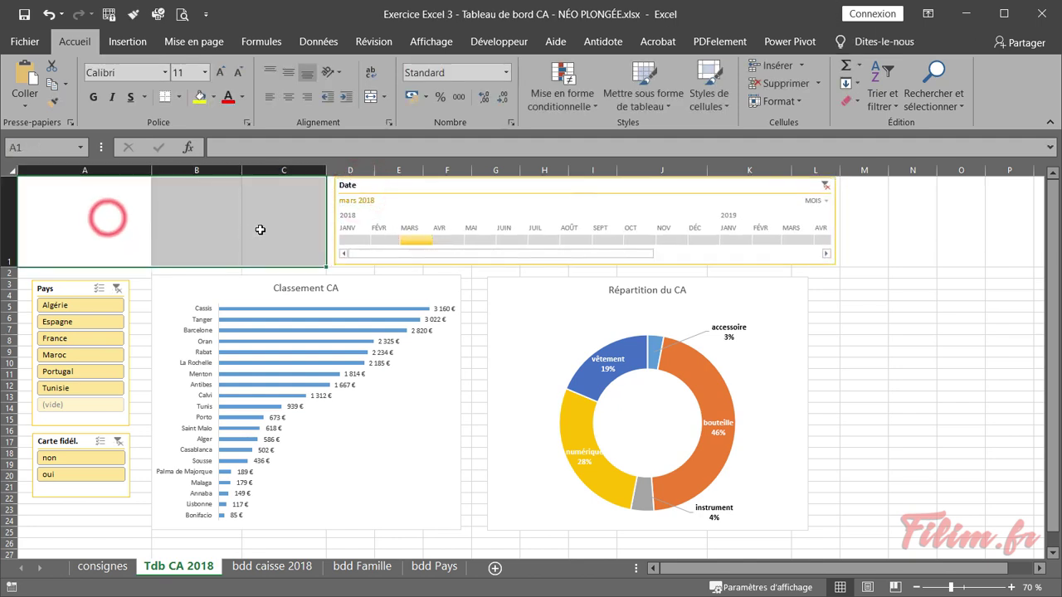
{"action": "left_click", "coordinate": [244, 230]}
{"action": "left_click_drag", "start_coordinate": [114, 235], "coordinate": [274, 230]}
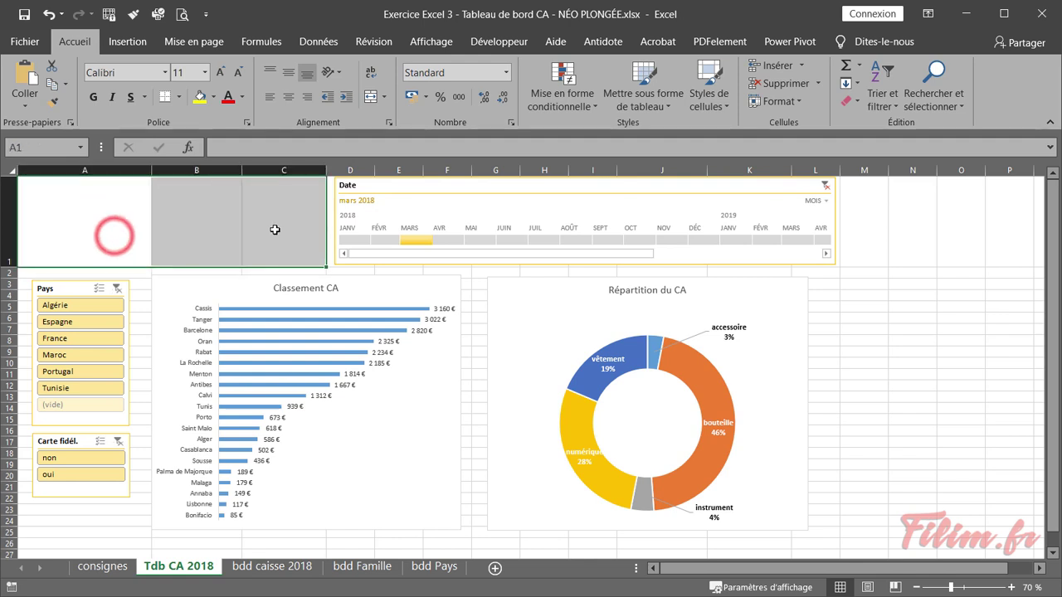
- Insert a text box across A1:C1 containing the title Tableau de bord CA 2018 on two lines
{"action": "left_click", "coordinate": [162, 231]}
{"action": "left_click", "coordinate": [124, 43]}
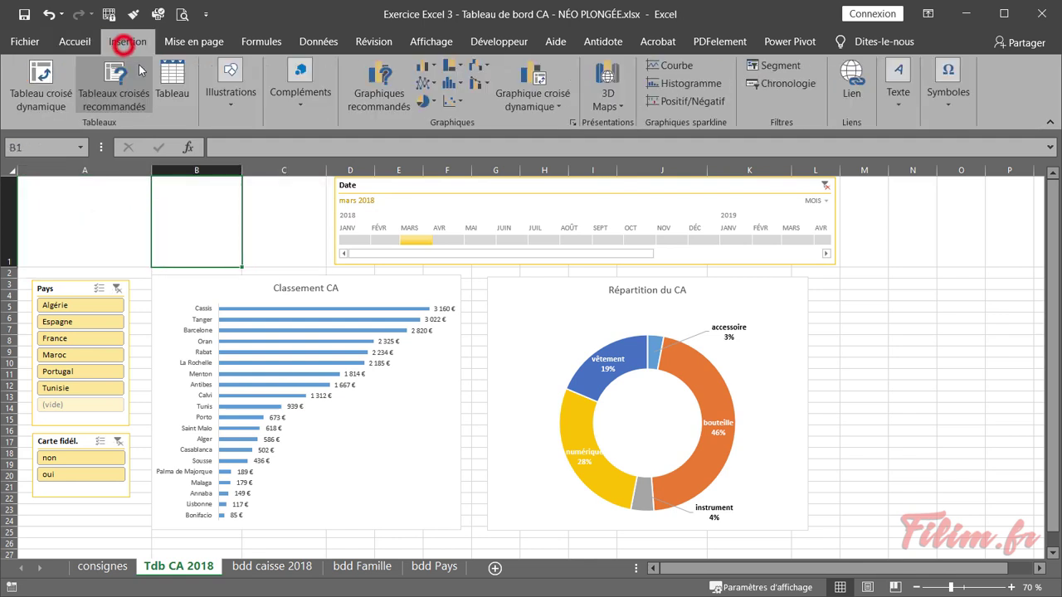
{"action": "left_click", "coordinate": [230, 100]}
{"action": "left_click", "coordinate": [288, 146]}
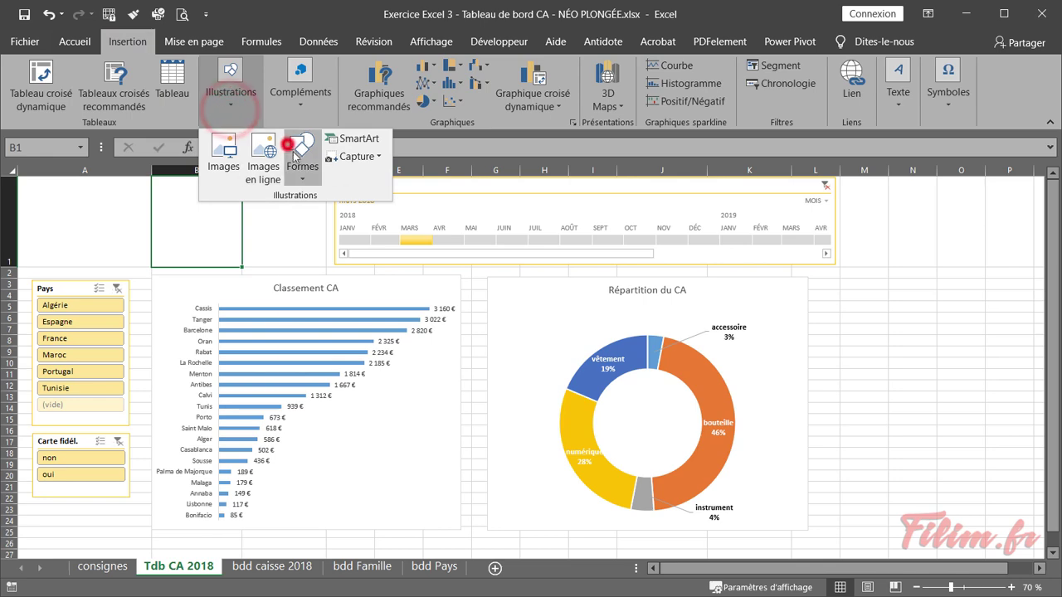
{"action": "left_click", "coordinate": [296, 214]}
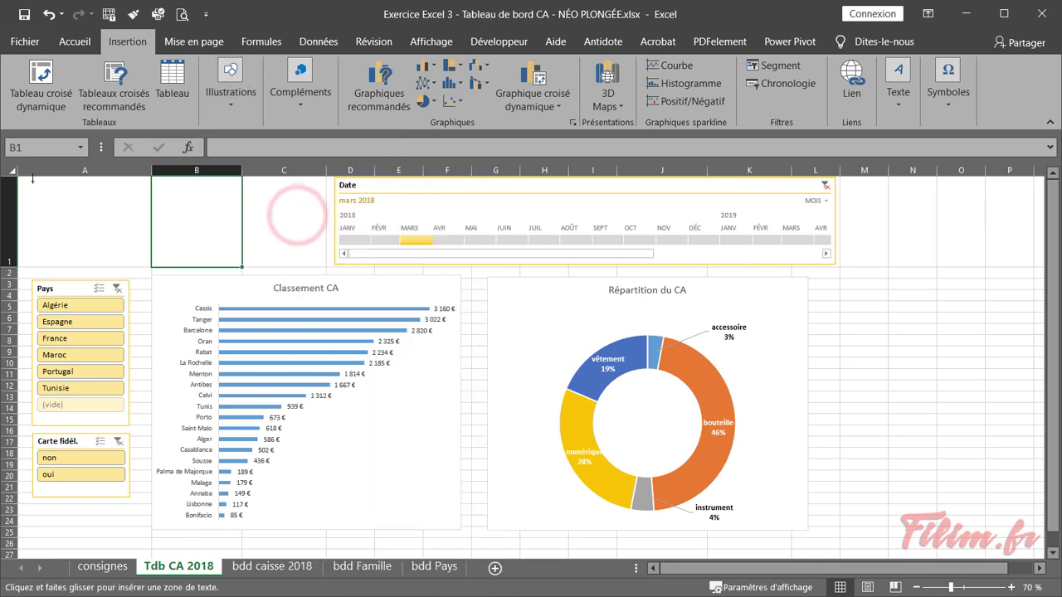
{"action": "left_click_drag", "start_coordinate": [32, 180], "coordinate": [318, 265]}
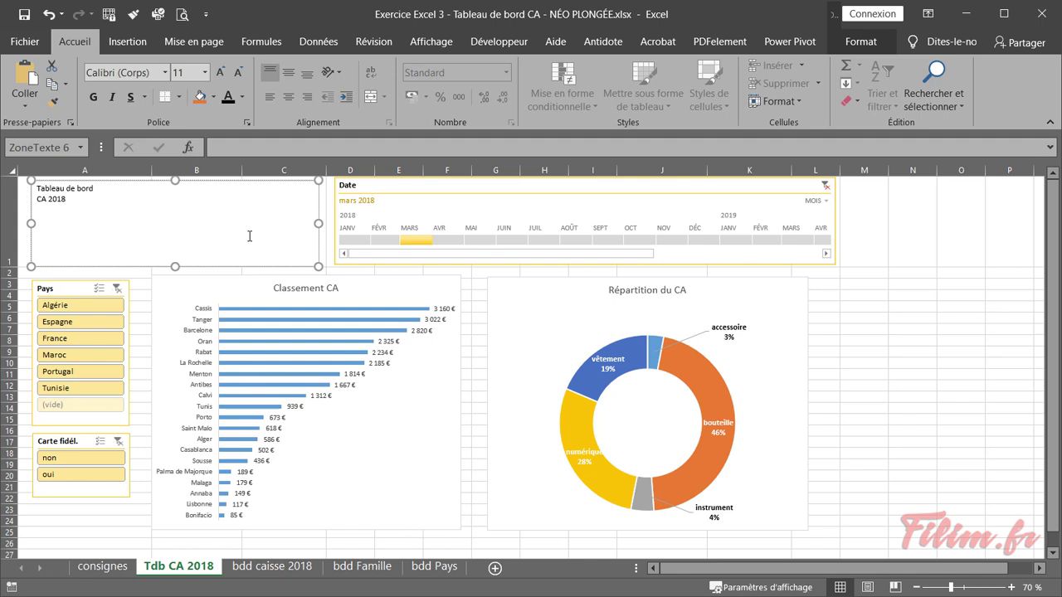
- Enlarge the whole title in the text box to 36 pt
{"action": "key", "text": "ctrl+a"}
{"action": "left_click", "coordinate": [224, 73]}
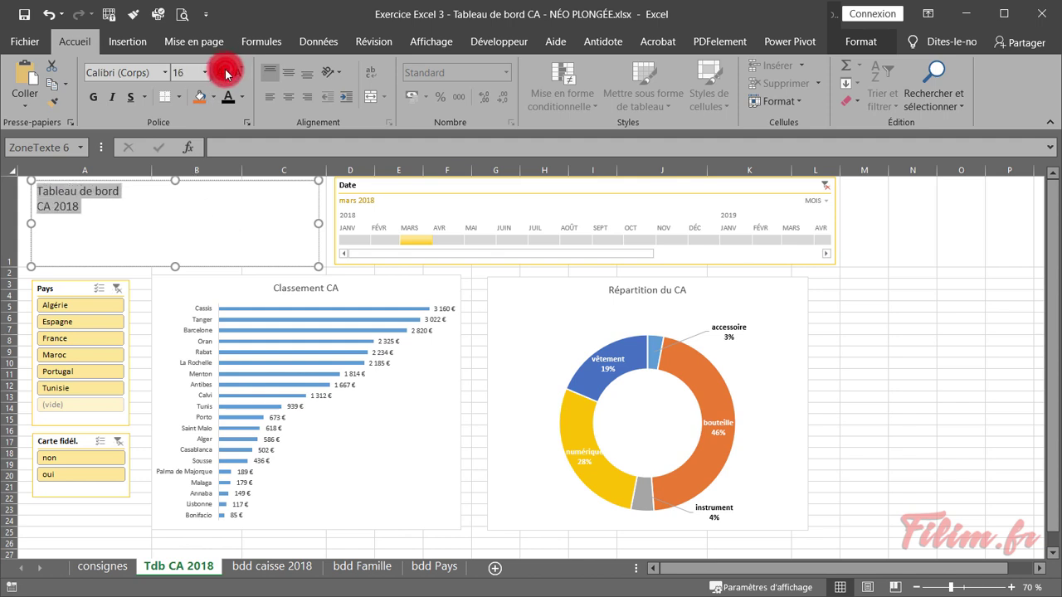
{"action": "left_click", "coordinate": [225, 73]}
{"action": "left_click", "coordinate": [225, 73]}
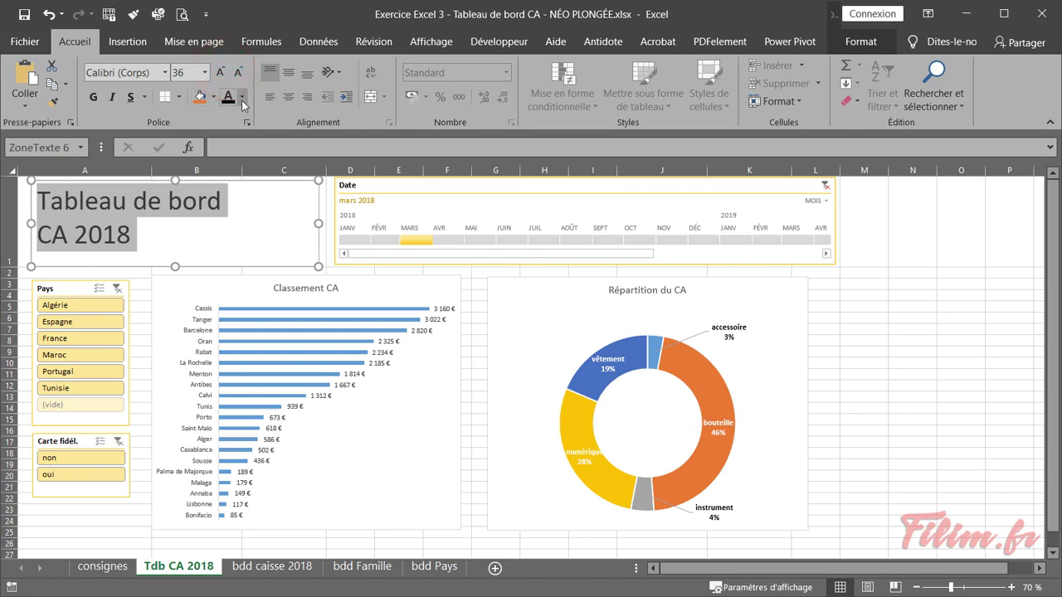
{"action": "left_click", "coordinate": [211, 228]}
{"action": "left_click", "coordinate": [276, 181]}
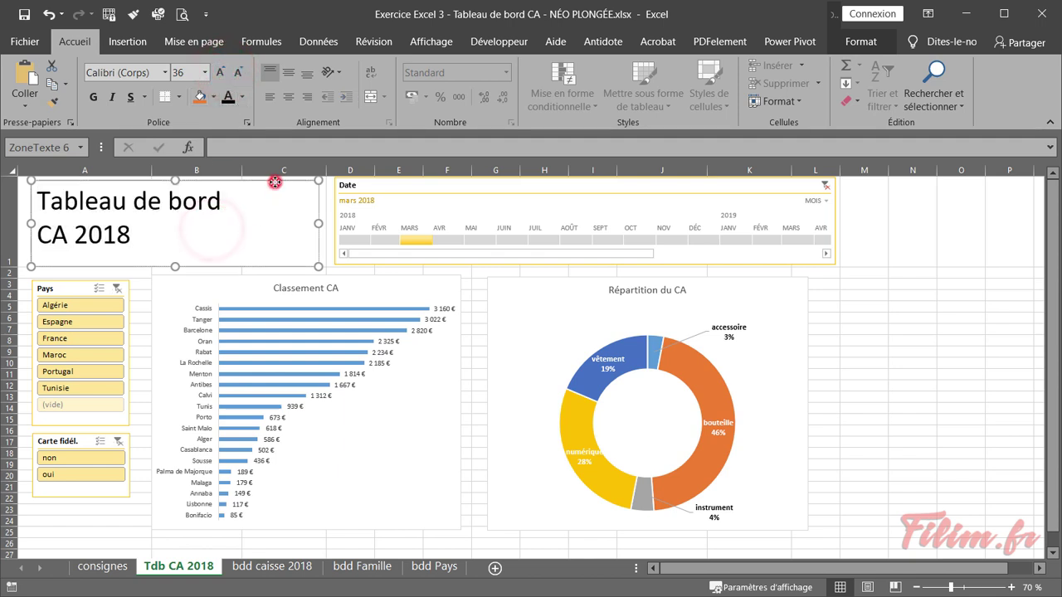
- Colour the text box title in a dark gold theme shade
{"action": "triple_click", "coordinate": [169, 235]}
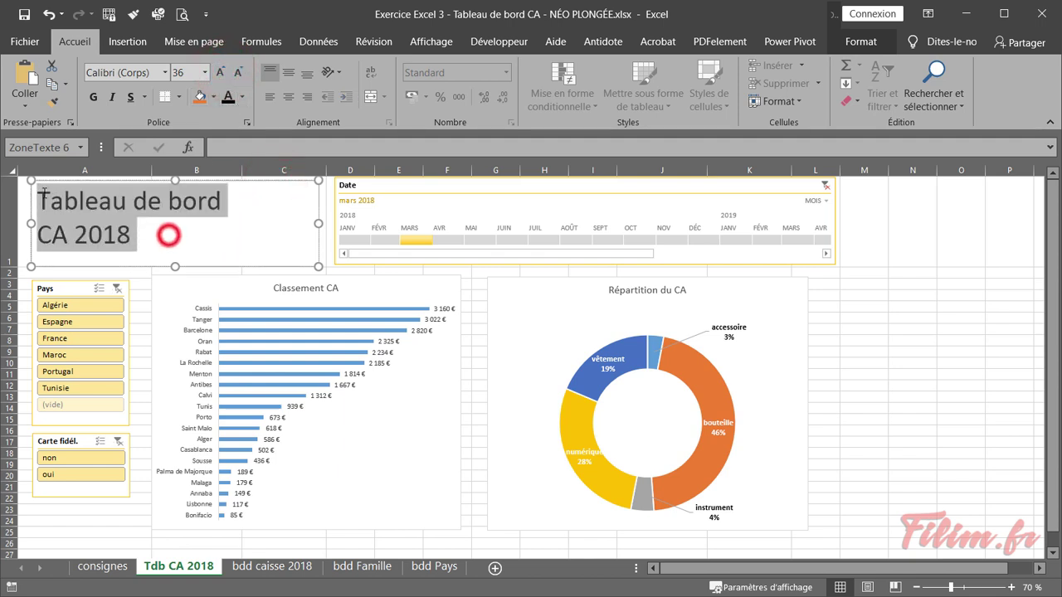
{"action": "left_click", "coordinate": [244, 98]}
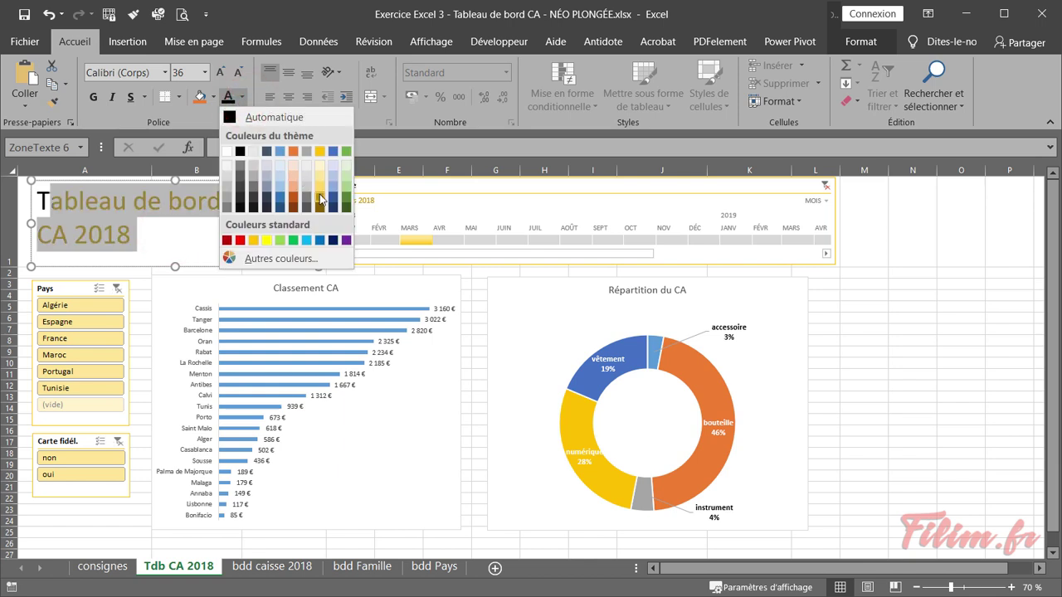
{"action": "left_click", "coordinate": [317, 193]}
{"action": "left_click", "coordinate": [171, 223]}
{"action": "triple_click", "coordinate": [147, 227]}
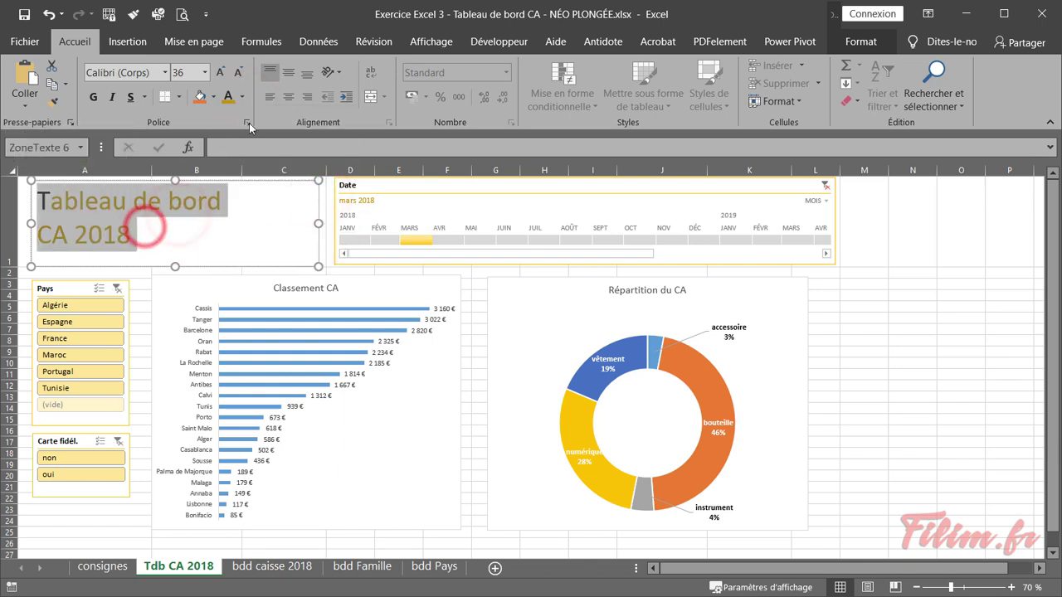
- Increase the dashboard title to 40 pt and make it bold
{"action": "left_click", "coordinate": [221, 72]}
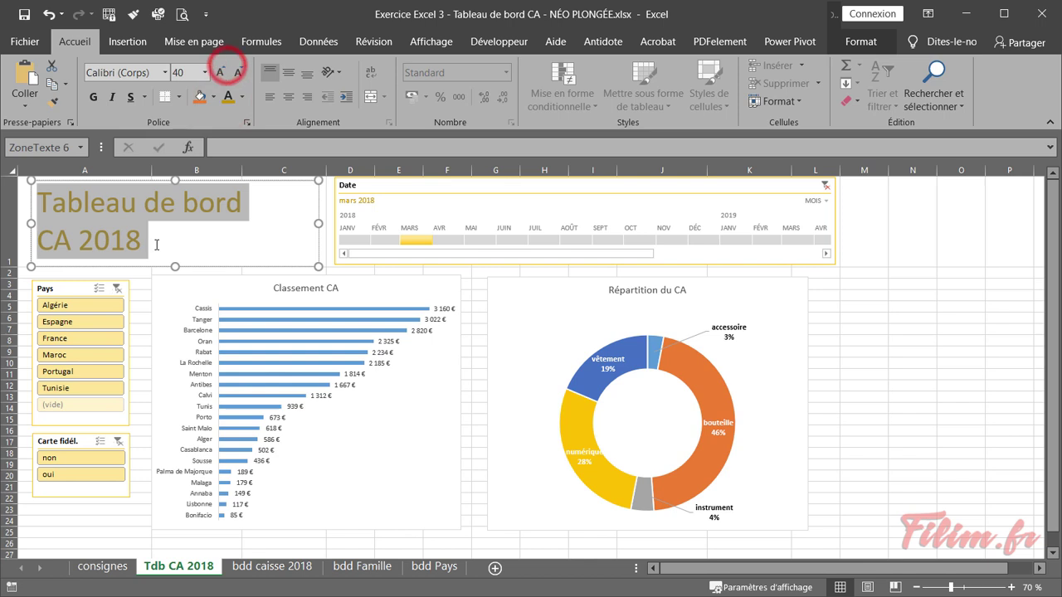
{"action": "left_click", "coordinate": [153, 242]}
{"action": "triple_click", "coordinate": [153, 242]}
{"action": "left_click", "coordinate": [93, 96]}
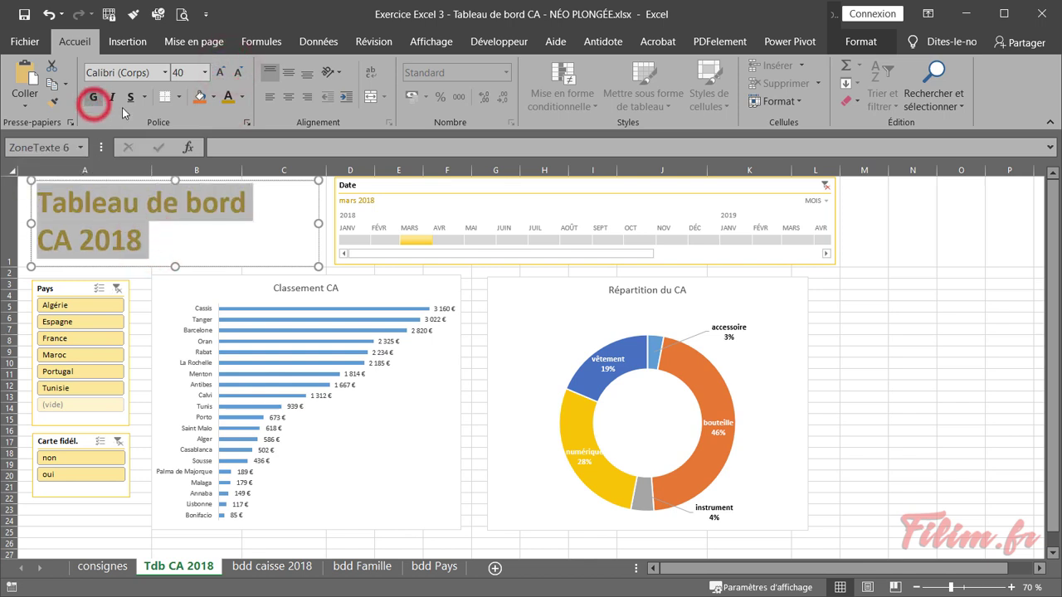
{"action": "left_click", "coordinate": [938, 276]}
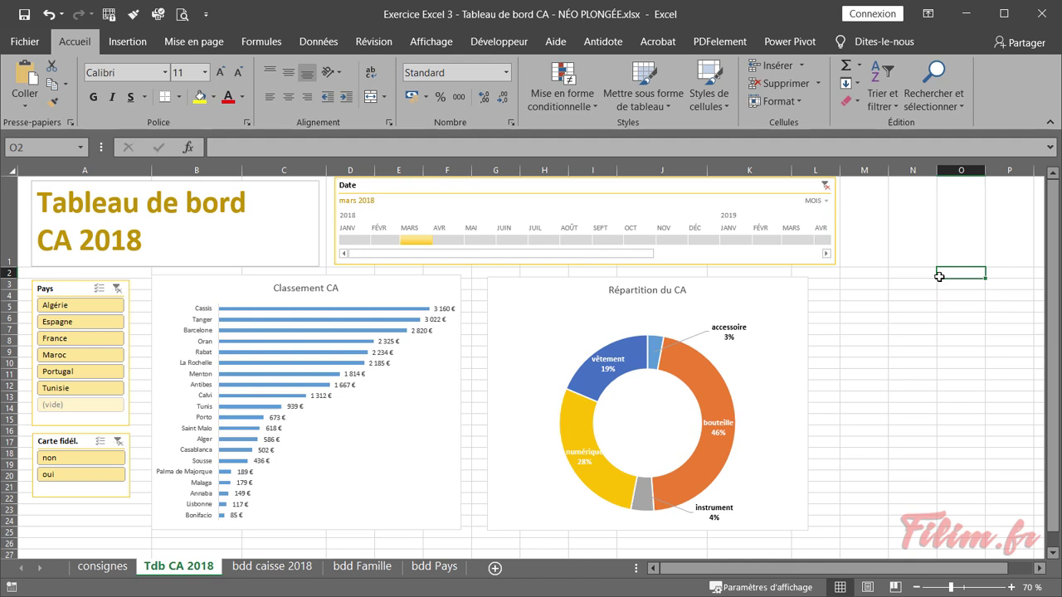
- Hide the gridlines on the Tdb CA 2018 sheet
{"action": "left_click", "coordinate": [259, 184]}
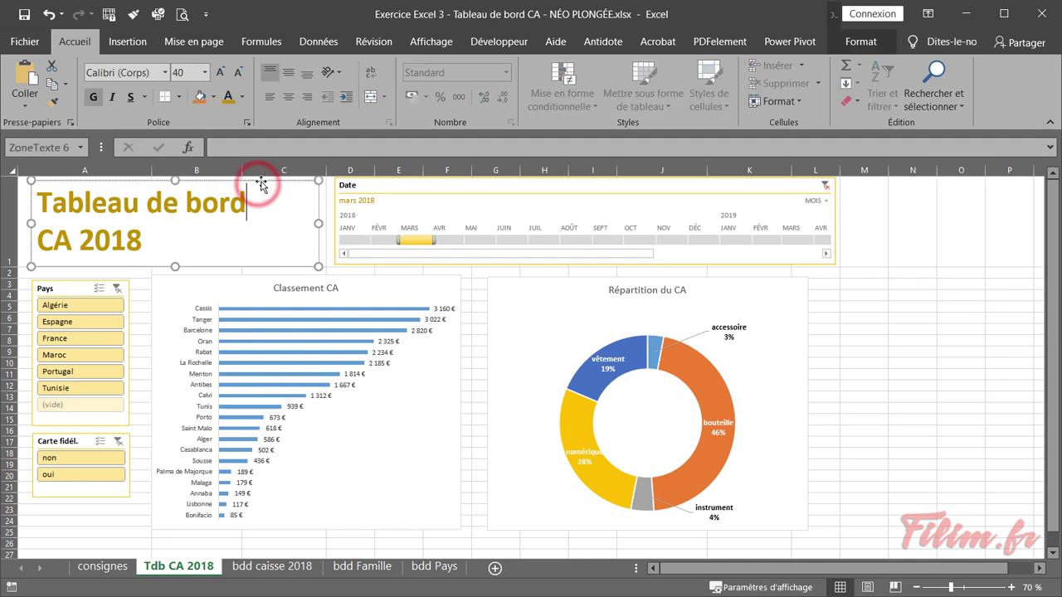
{"action": "left_click", "coordinate": [924, 305]}
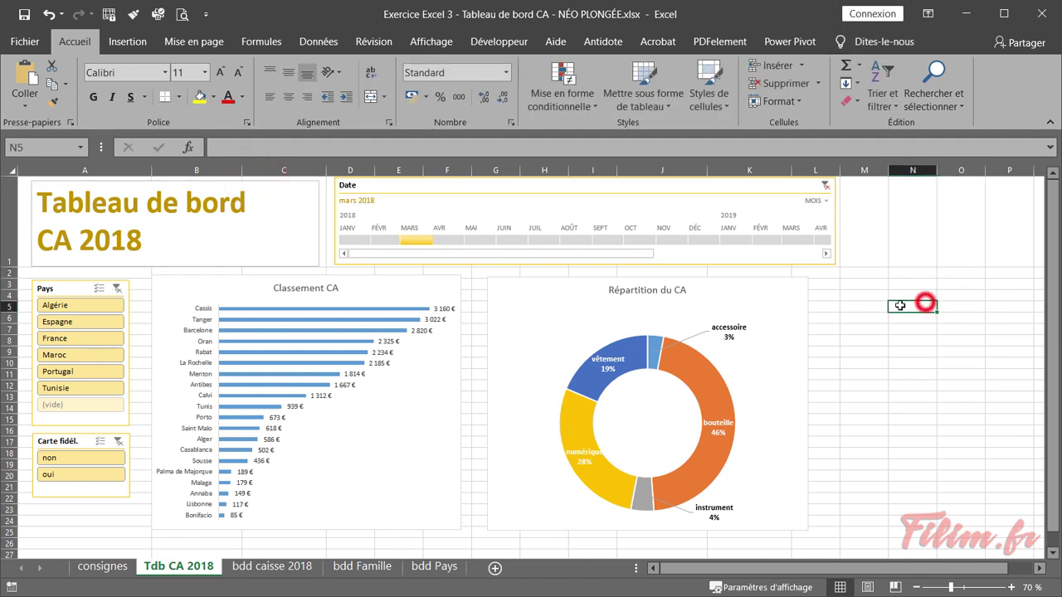
{"action": "left_click", "coordinate": [433, 41]}
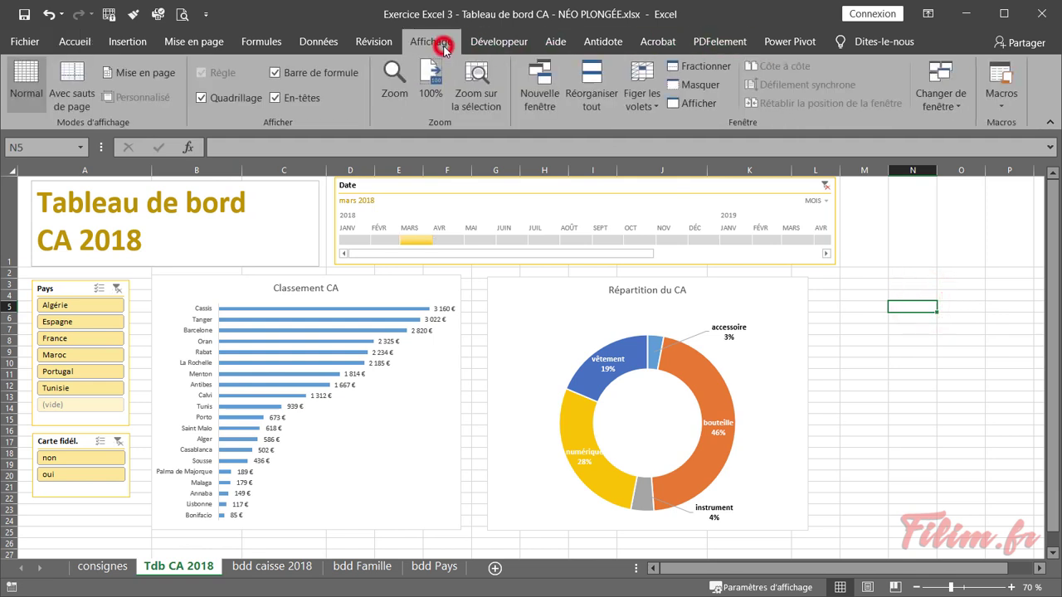
{"action": "left_click", "coordinate": [200, 98]}
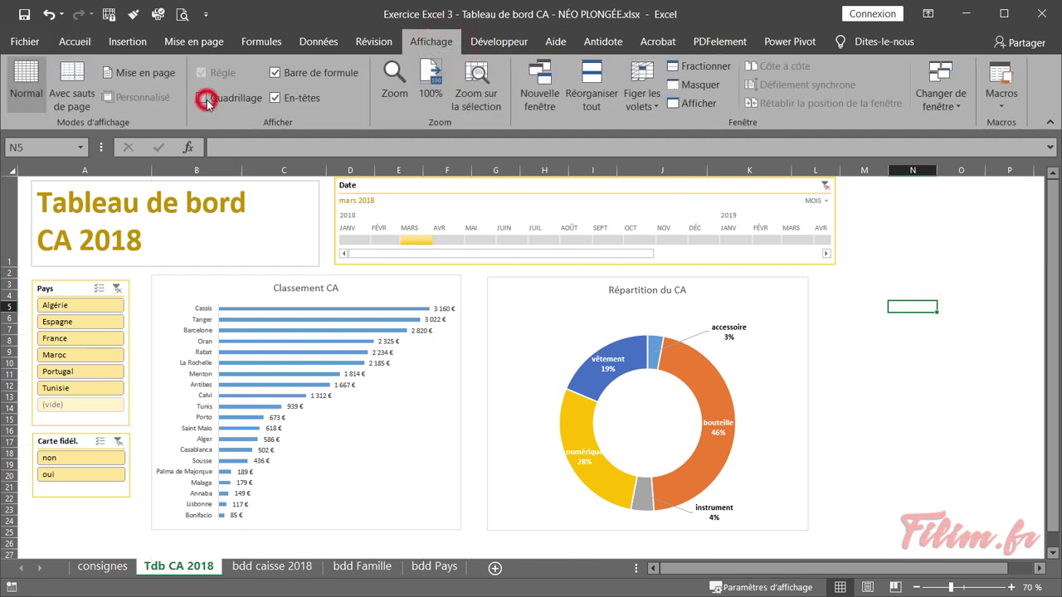
{"action": "left_click", "coordinate": [903, 295]}
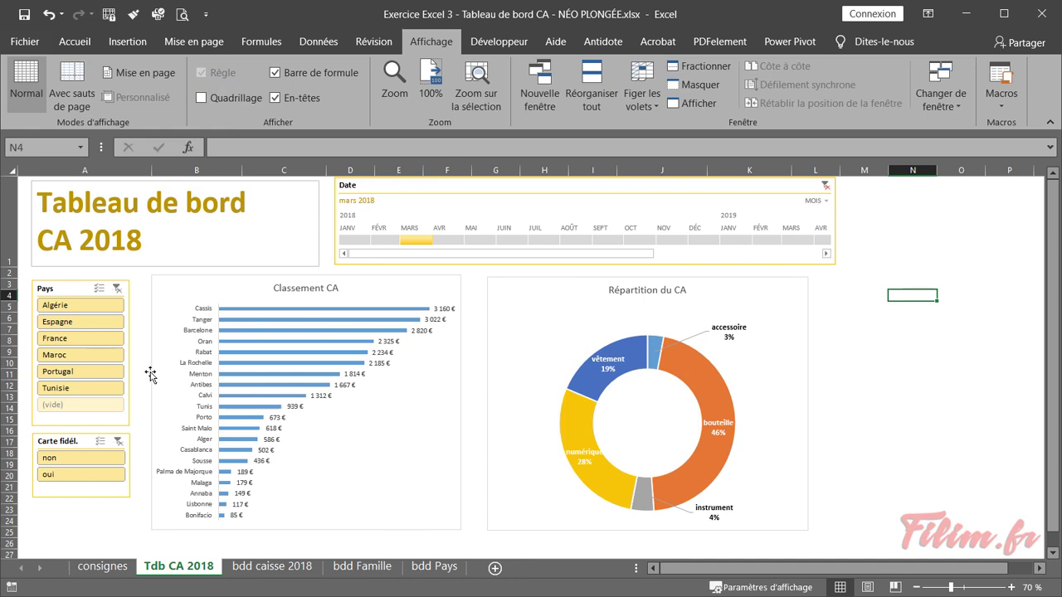
- Remove the outline around the Classement CA chart
{"action": "left_click", "coordinate": [160, 288]}
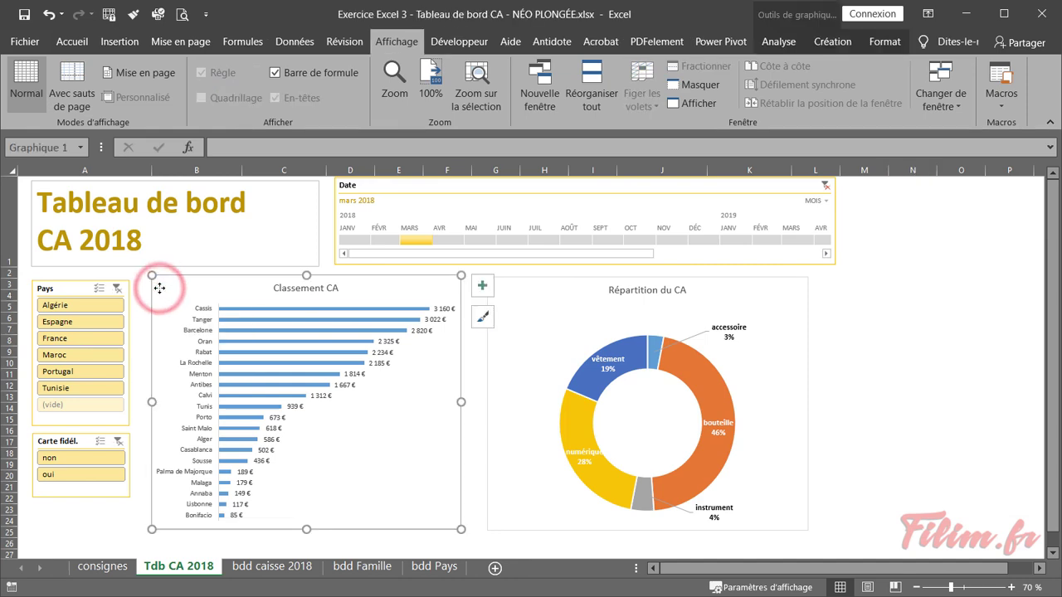
{"action": "left_click", "coordinate": [832, 42]}
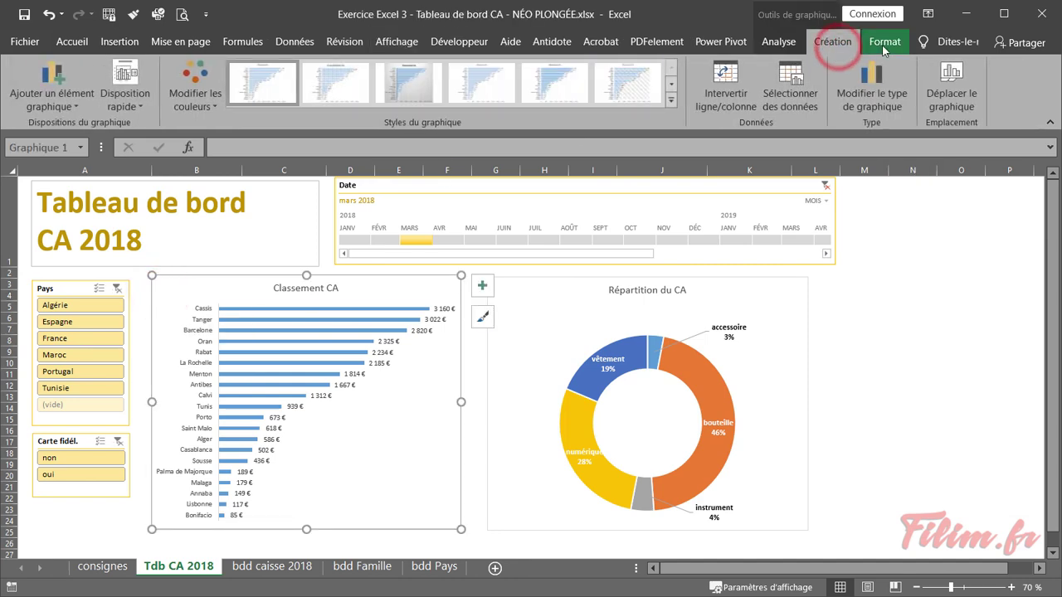
{"action": "left_click", "coordinate": [872, 44]}
{"action": "left_click", "coordinate": [521, 83]}
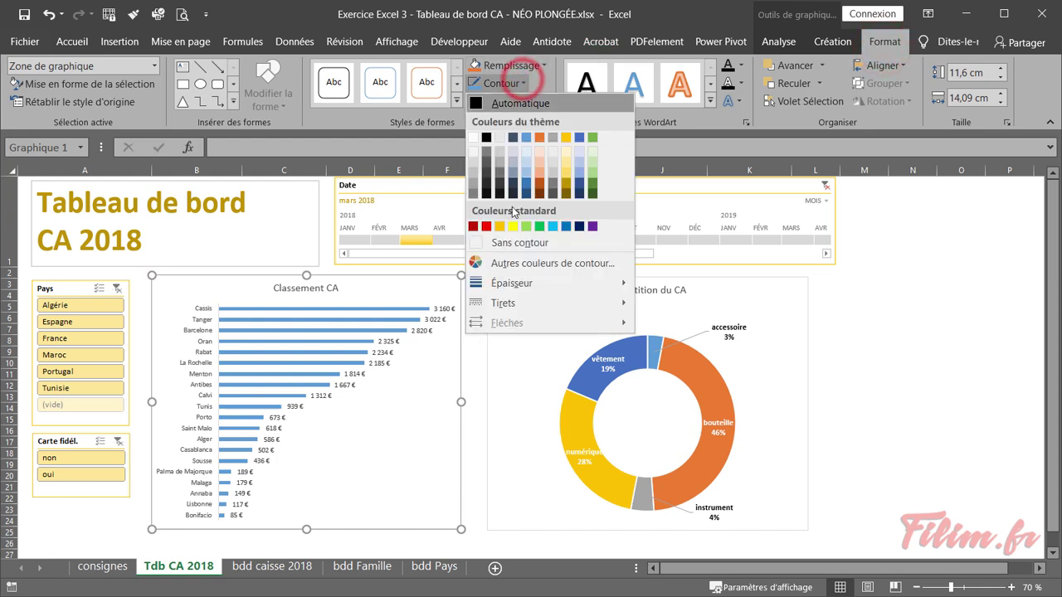
{"action": "left_click", "coordinate": [505, 243]}
{"action": "left_click", "coordinate": [968, 363]}
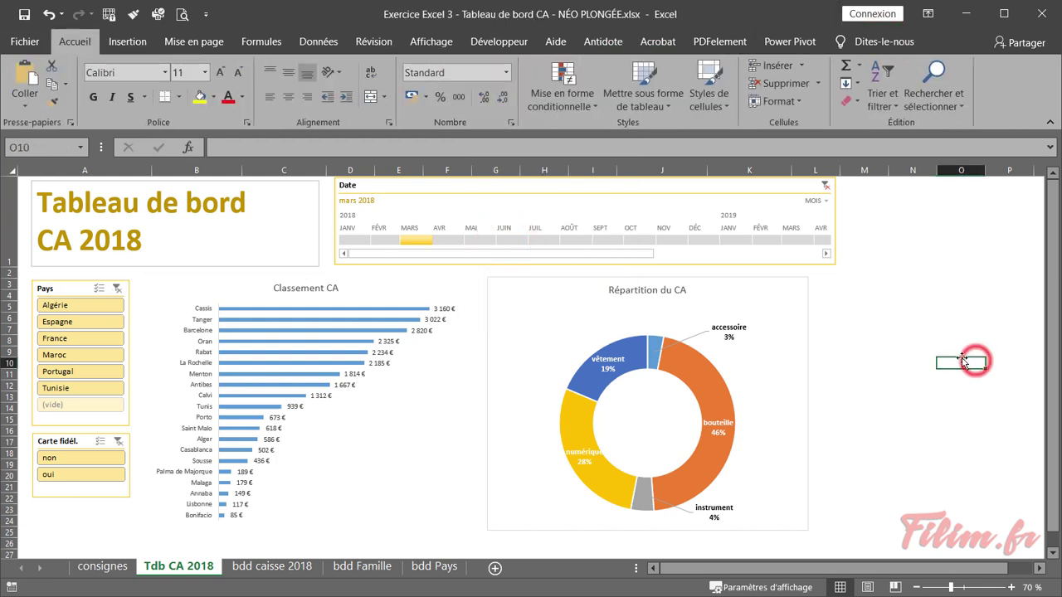
- Remove the outlines around the Répartition du CA chart and the dashboard title text box
{"action": "left_click", "coordinate": [521, 300]}
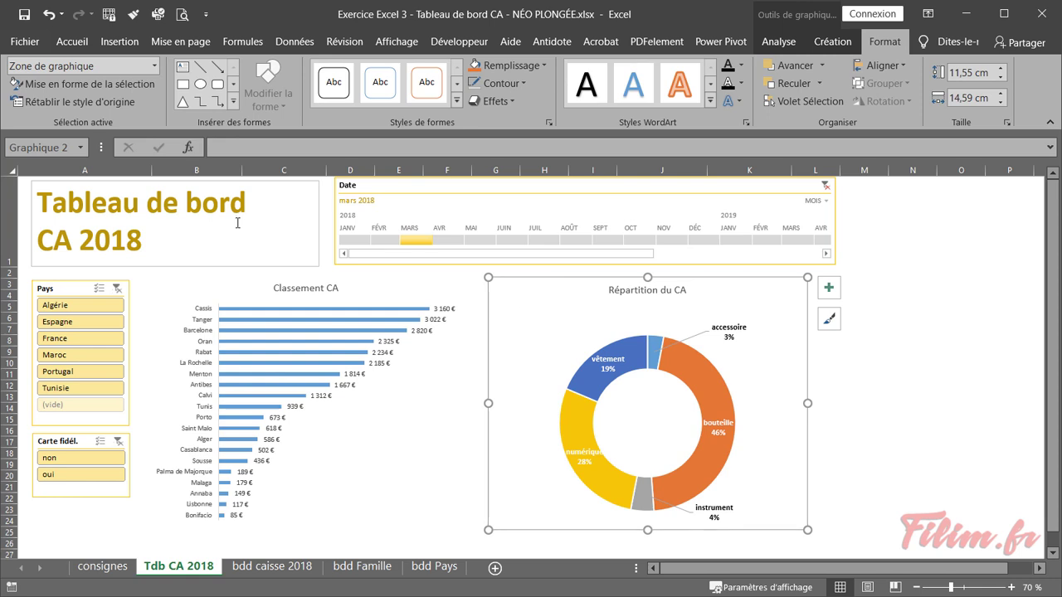
{"action": "left_click", "coordinate": [255, 267]}
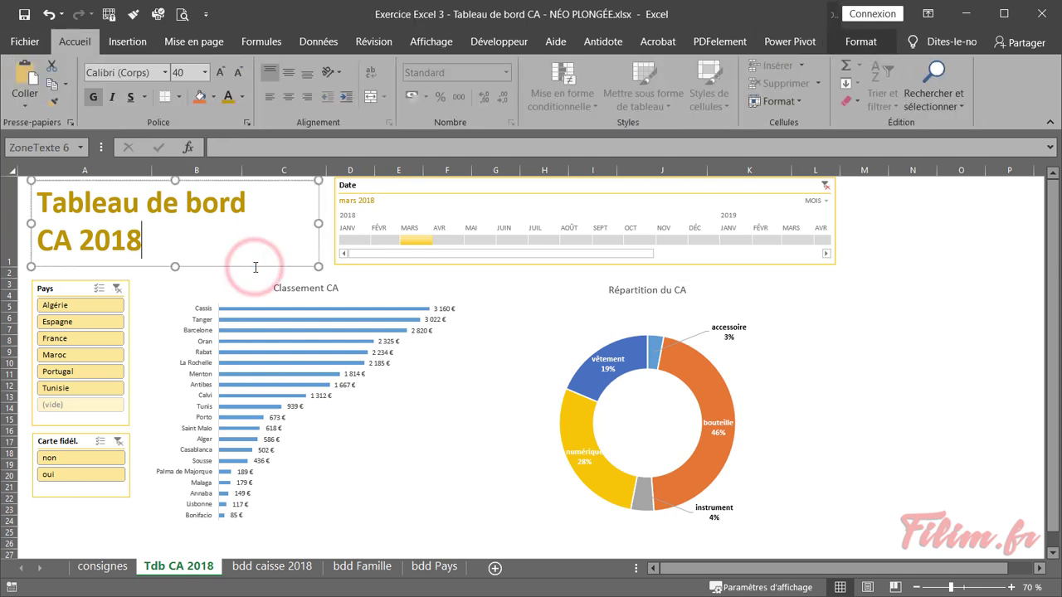
{"action": "left_click", "coordinate": [216, 295]}
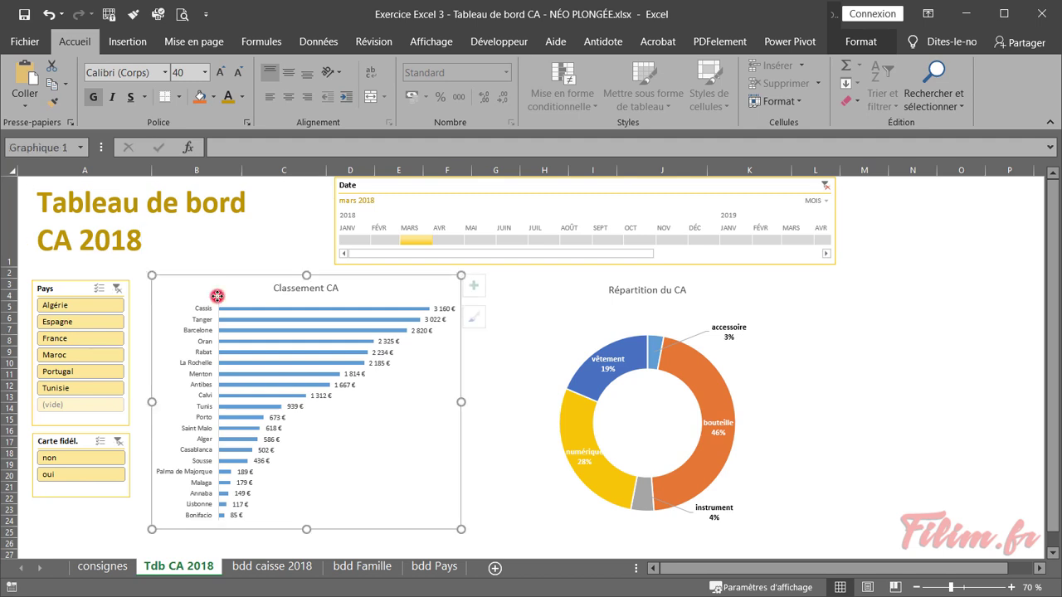
- Move the Date timeline slightly down from the upper edge of the sheet
{"action": "left_click", "coordinate": [418, 190]}
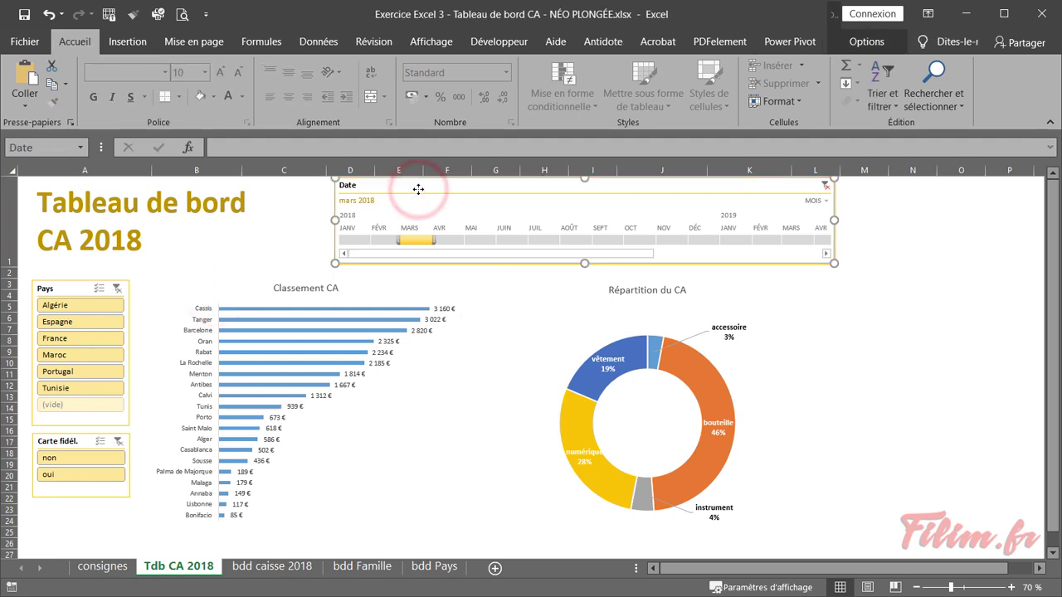
{"action": "left_click", "coordinate": [1016, 273]}
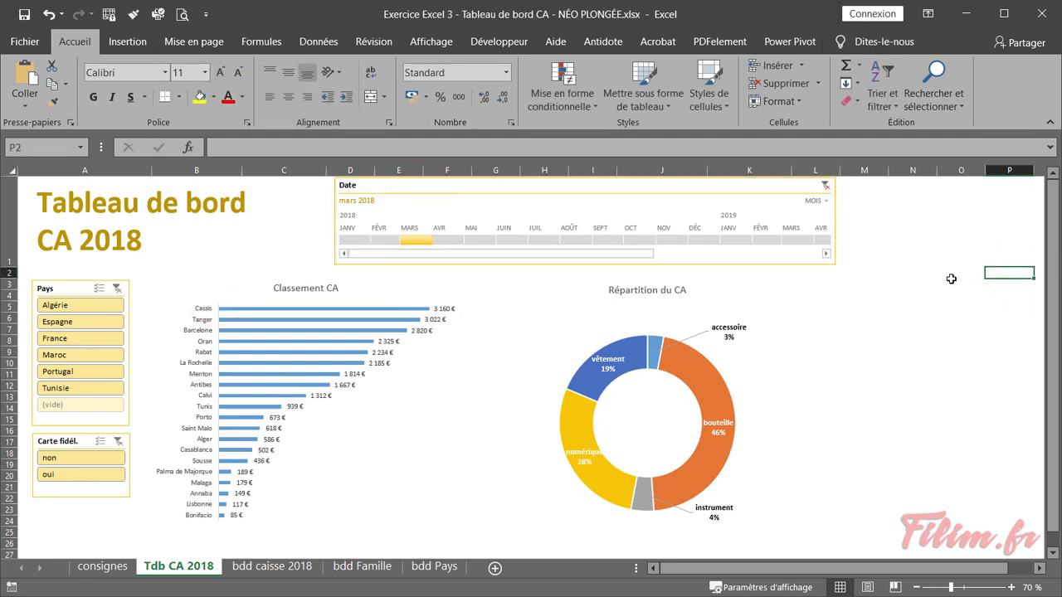
{"action": "mouse_move", "coordinate": [387, 187]}
{"action": "left_mouse_down"}
{"action": "mouse_move", "coordinate": [354, 190]}
{"action": "mouse_move", "coordinate": [388, 191]}
{"action": "left_mouse_up"}
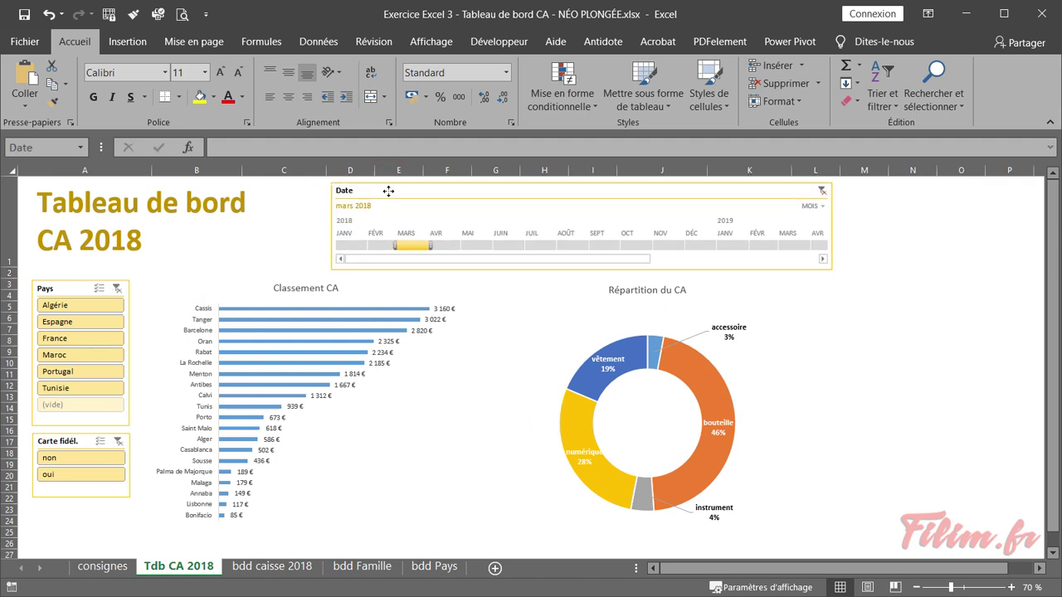
- Enlarge the Classement CA chart title to 18 pt and make it bold
{"action": "left_click", "coordinate": [307, 290]}
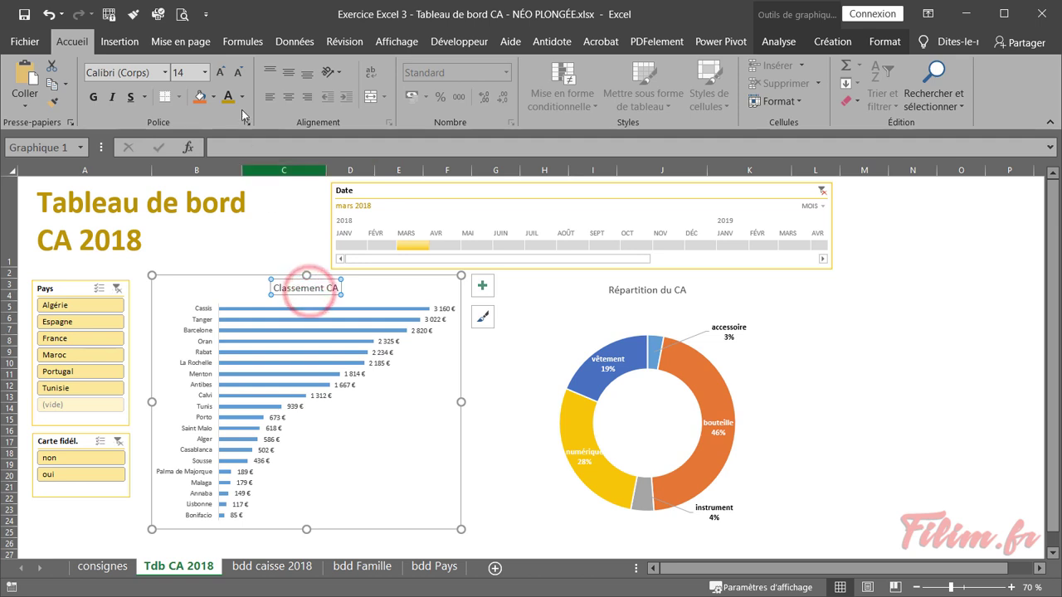
{"action": "left_click", "coordinate": [221, 71]}
{"action": "left_click", "coordinate": [221, 71]}
{"action": "left_click", "coordinate": [93, 97]}
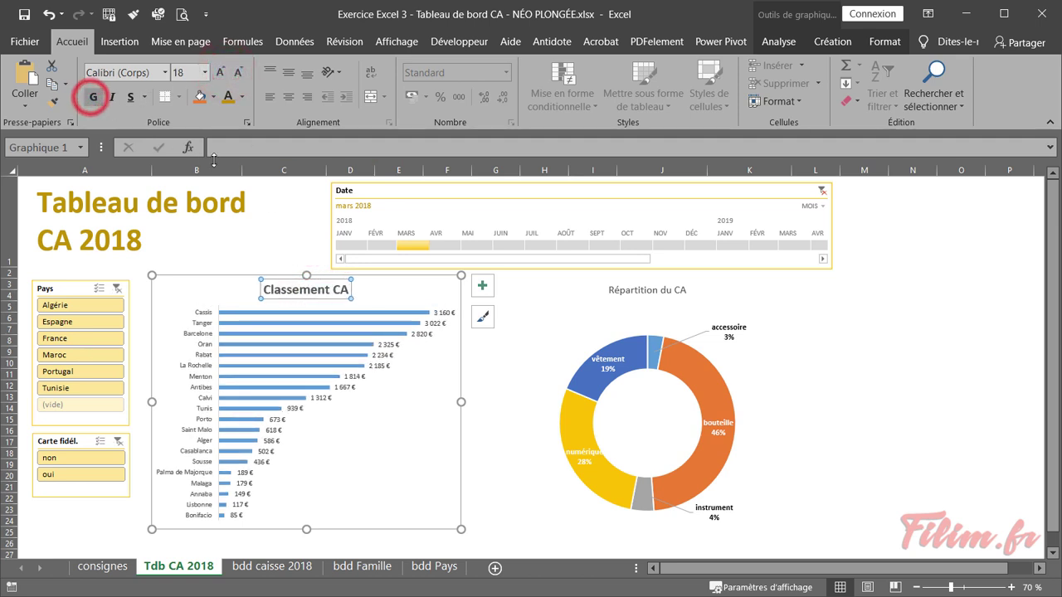
- Format the Répartition du CA chart title in bold at 18 pt
{"action": "left_click", "coordinate": [614, 292]}
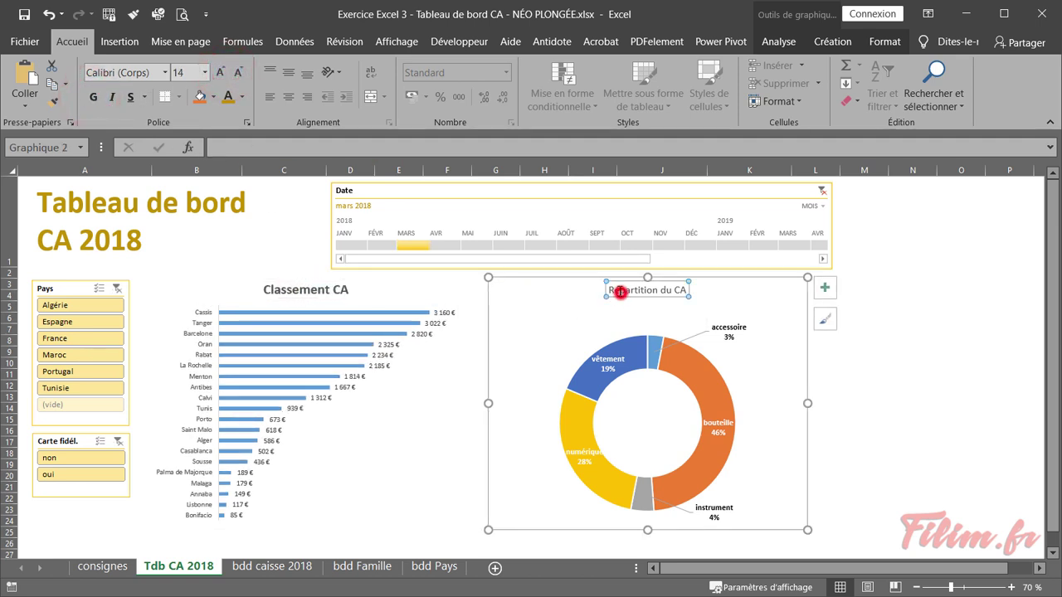
{"action": "left_click", "coordinate": [221, 71]}
{"action": "left_click", "coordinate": [220, 71]}
{"action": "left_click", "coordinate": [93, 97]}
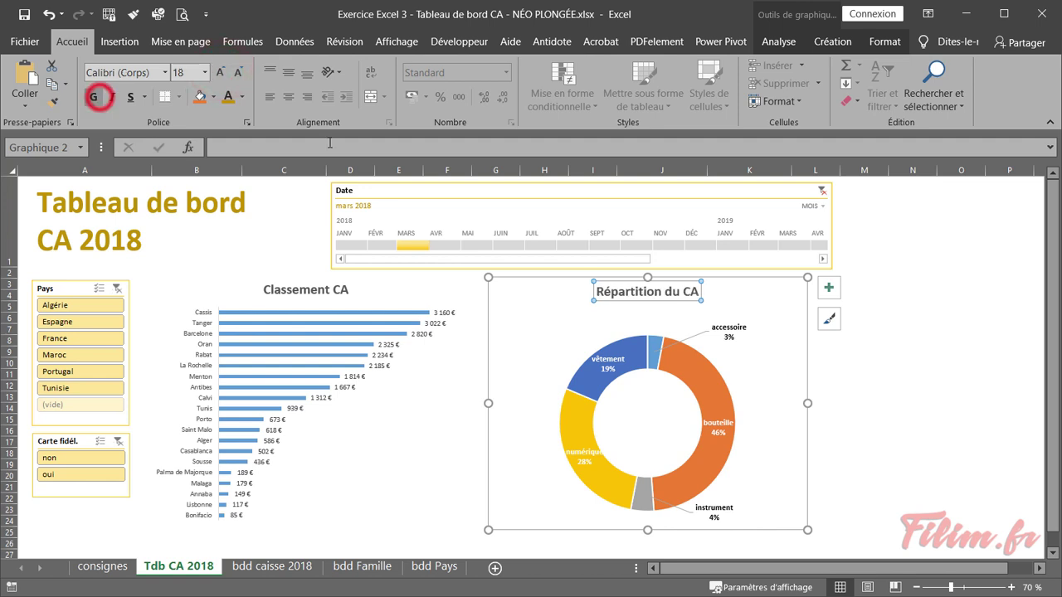
{"action": "left_click", "coordinate": [917, 245]}
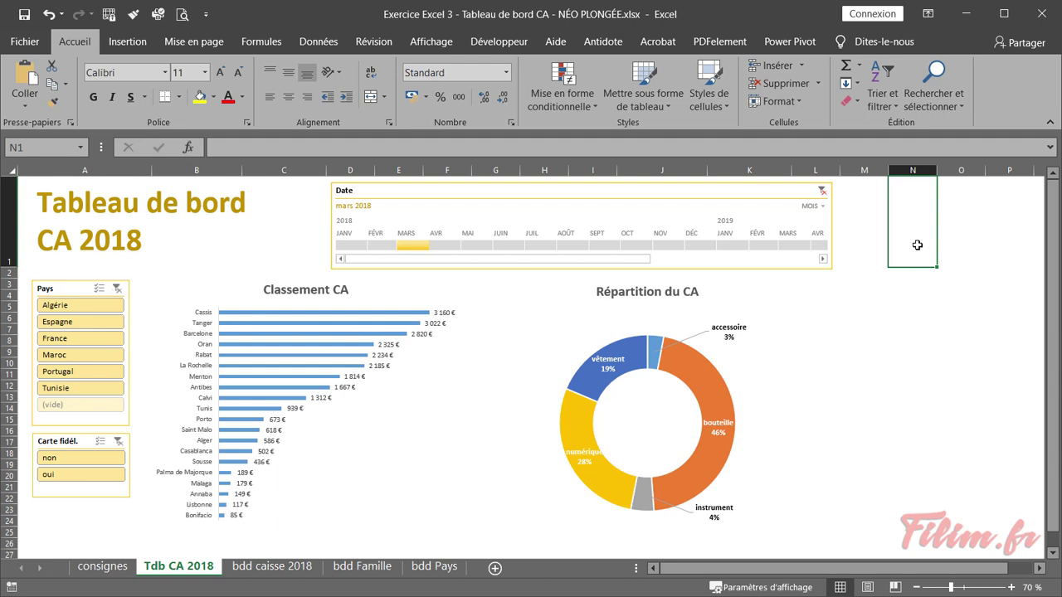
- Recolour the Classement CA bars with the gold monochrome palette
{"action": "left_click", "coordinate": [339, 311]}
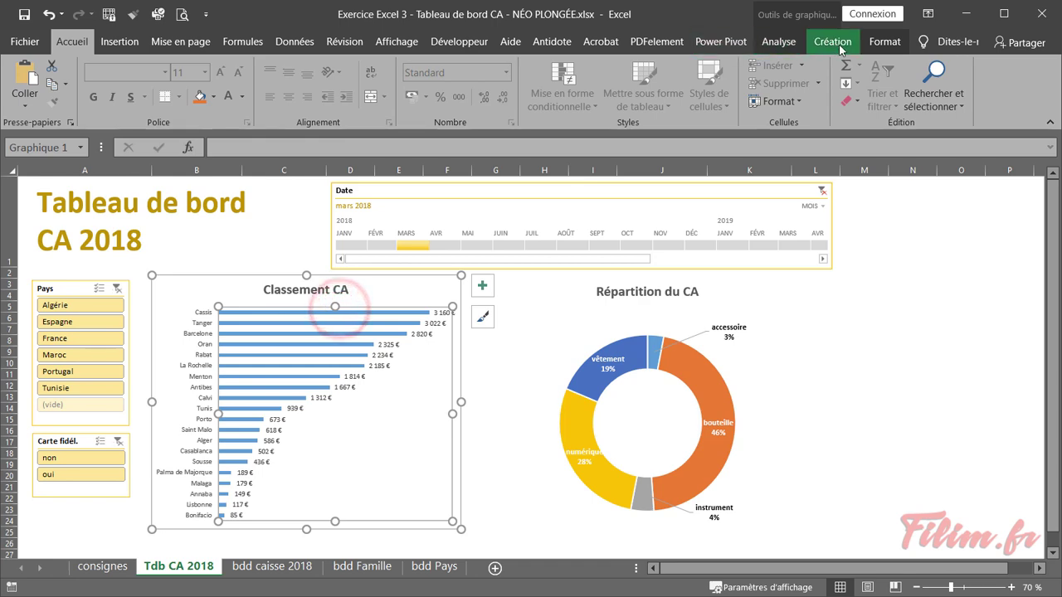
{"action": "left_click", "coordinate": [841, 46]}
{"action": "left_click", "coordinate": [185, 98]}
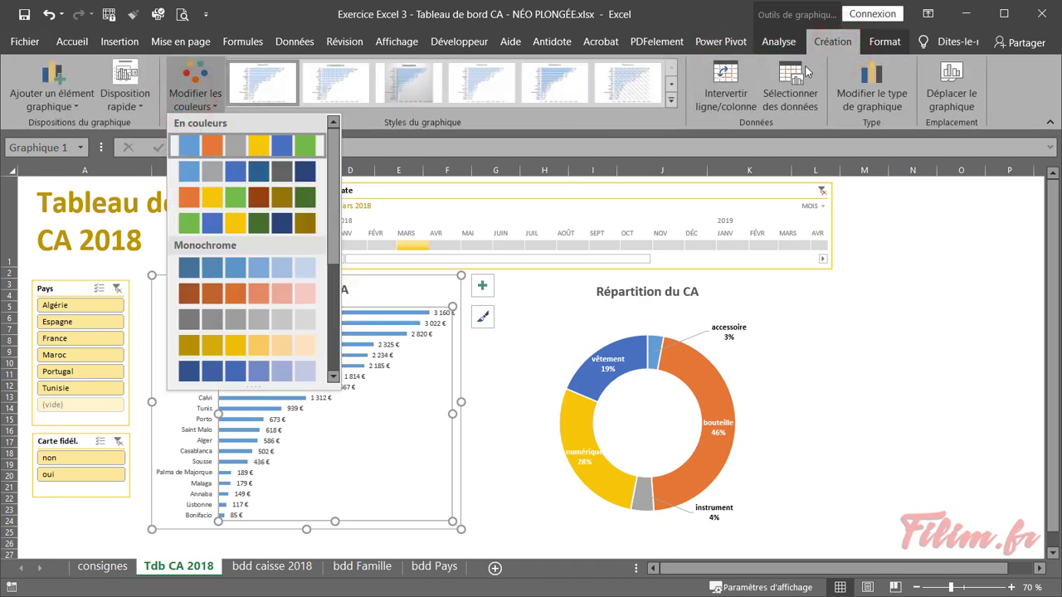
{"action": "left_click", "coordinate": [780, 41]}
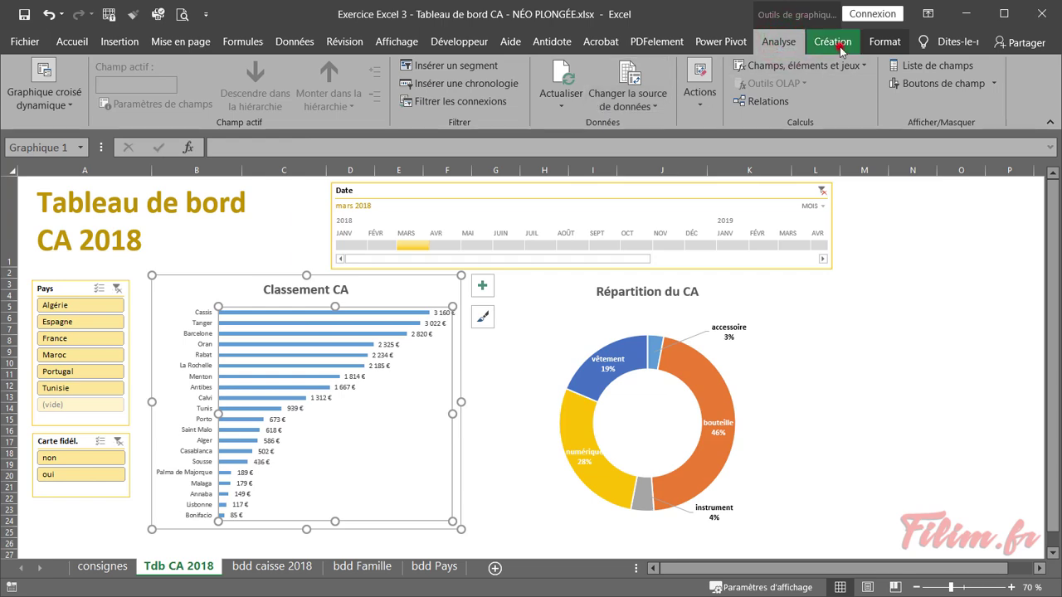
{"action": "left_click", "coordinate": [832, 42]}
{"action": "left_click", "coordinate": [192, 98]}
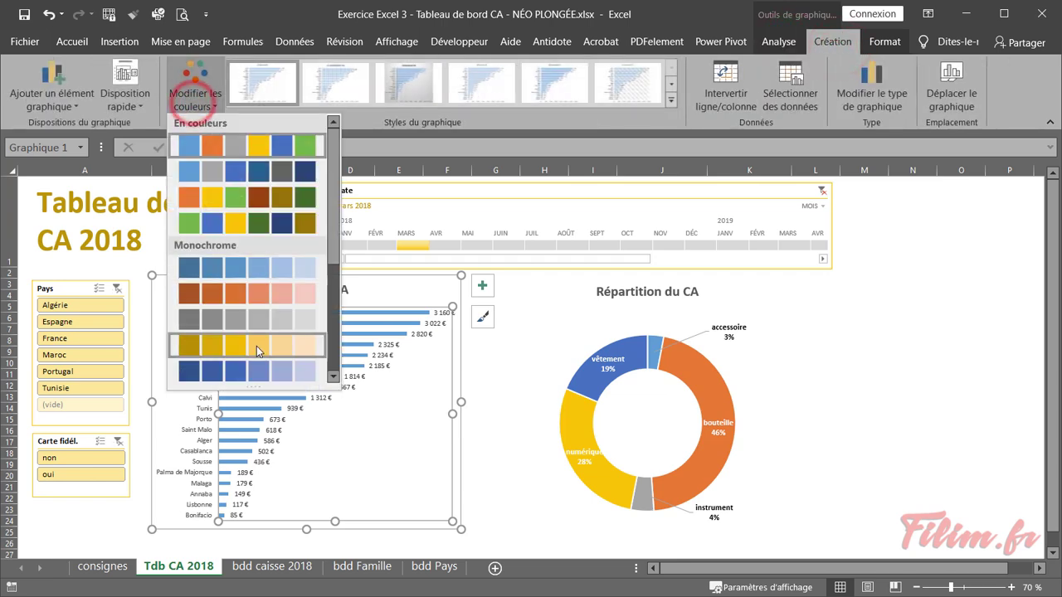
{"action": "left_click", "coordinate": [256, 346]}
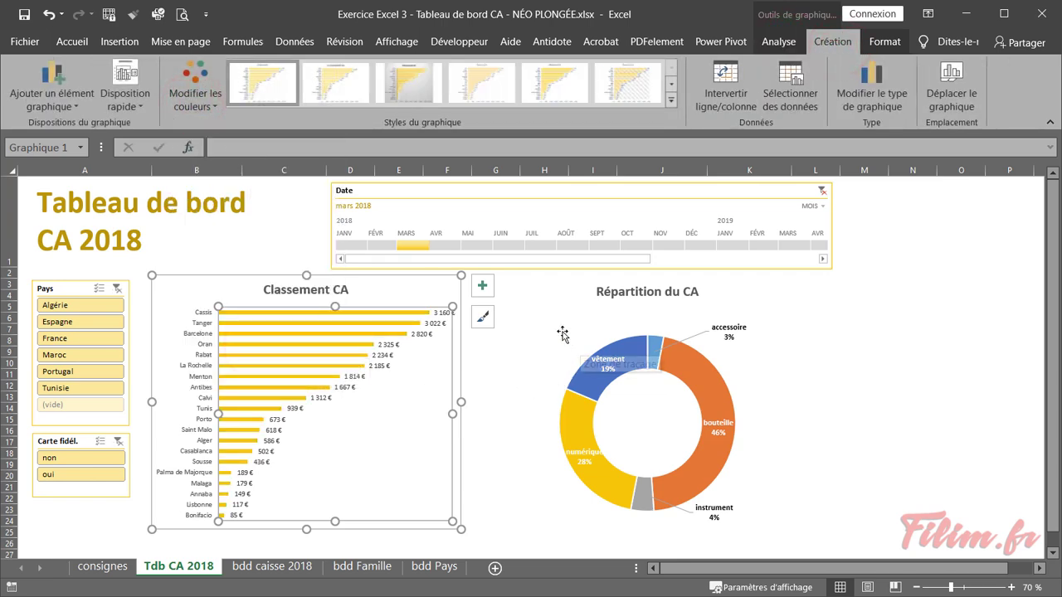
{"action": "left_click", "coordinate": [946, 254]}
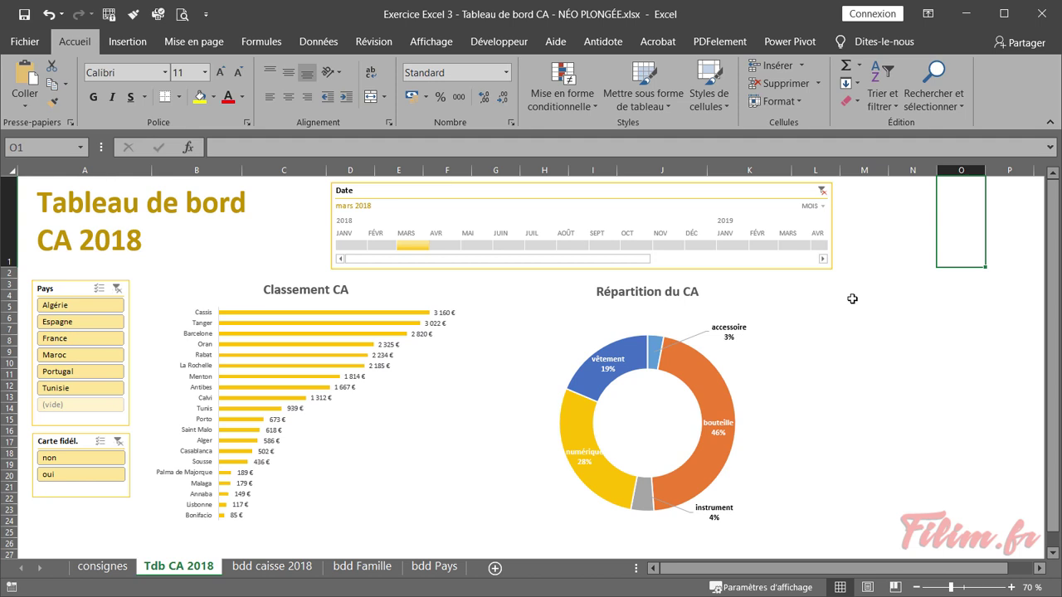
- Clear the March filter on the timeline and filter the dashboard to January–March 2018 and the country Espagne
{"action": "left_click", "coordinate": [820, 192]}
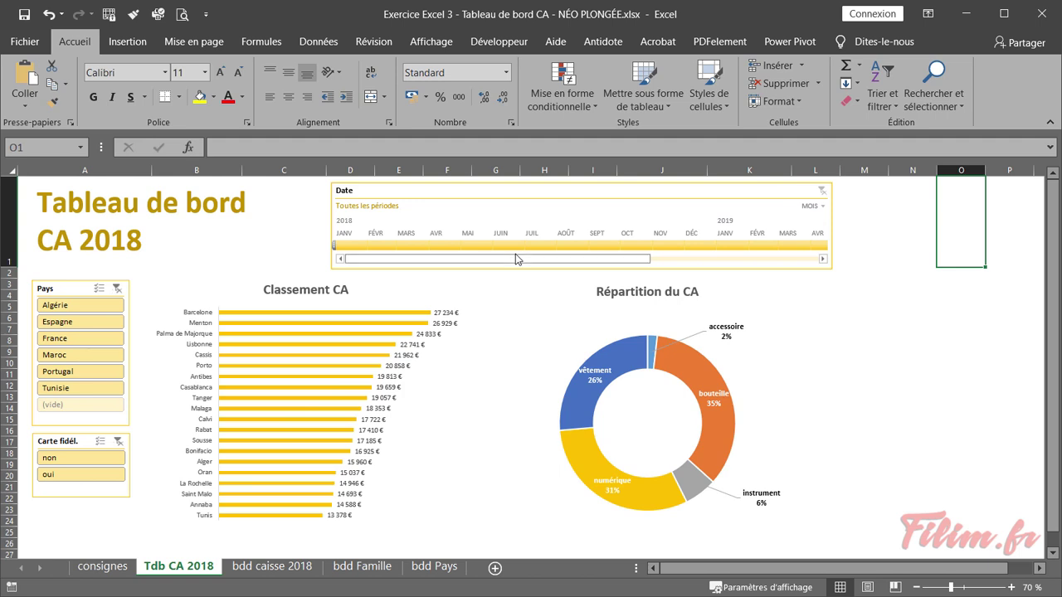
{"action": "left_click_drag", "start_coordinate": [344, 247], "coordinate": [405, 246]}
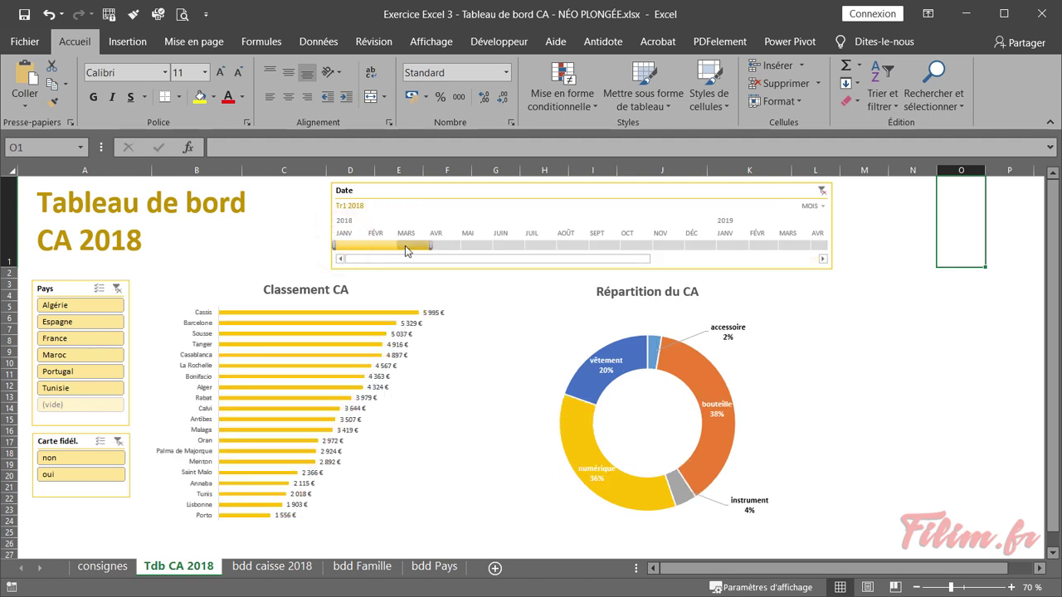
{"action": "left_click", "coordinate": [103, 322]}
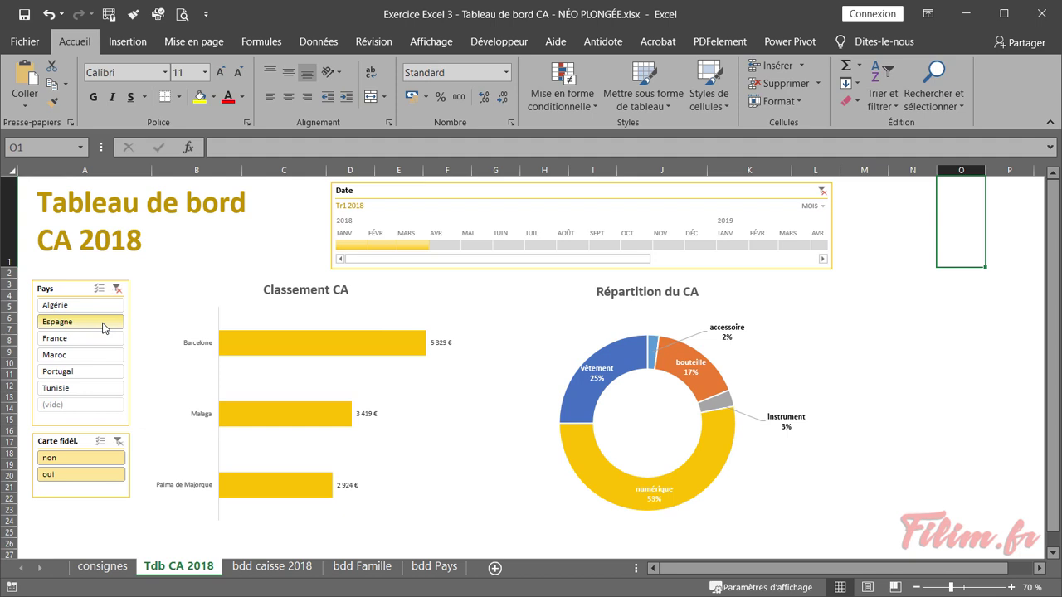
- Switch the Carte fidél. slicer between oui and non to compare both charts for customers with and without a loyalty card
{"action": "left_click", "coordinate": [68, 479]}
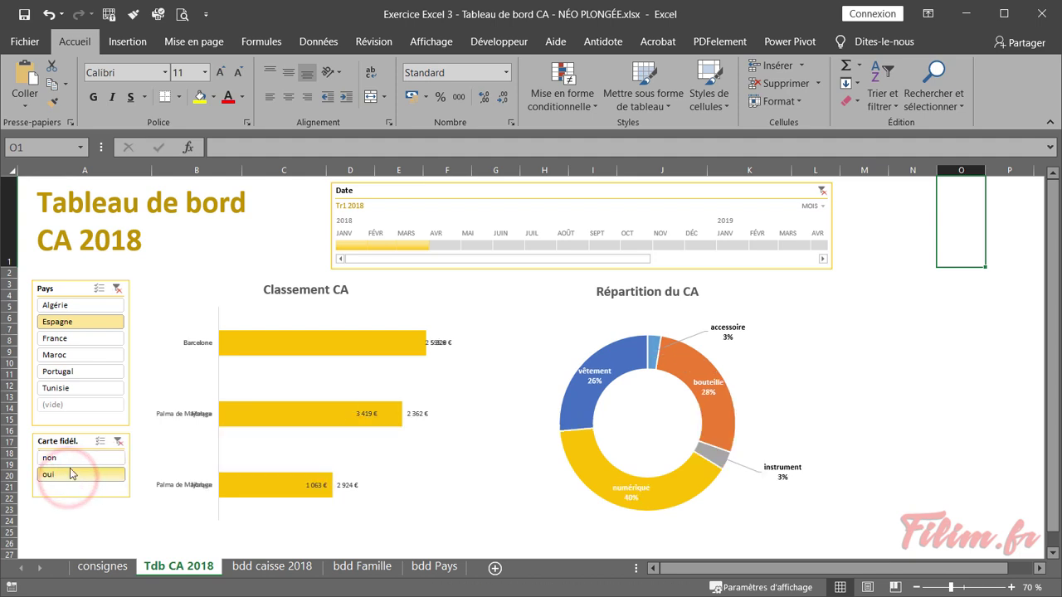
{"action": "left_click", "coordinate": [71, 464]}
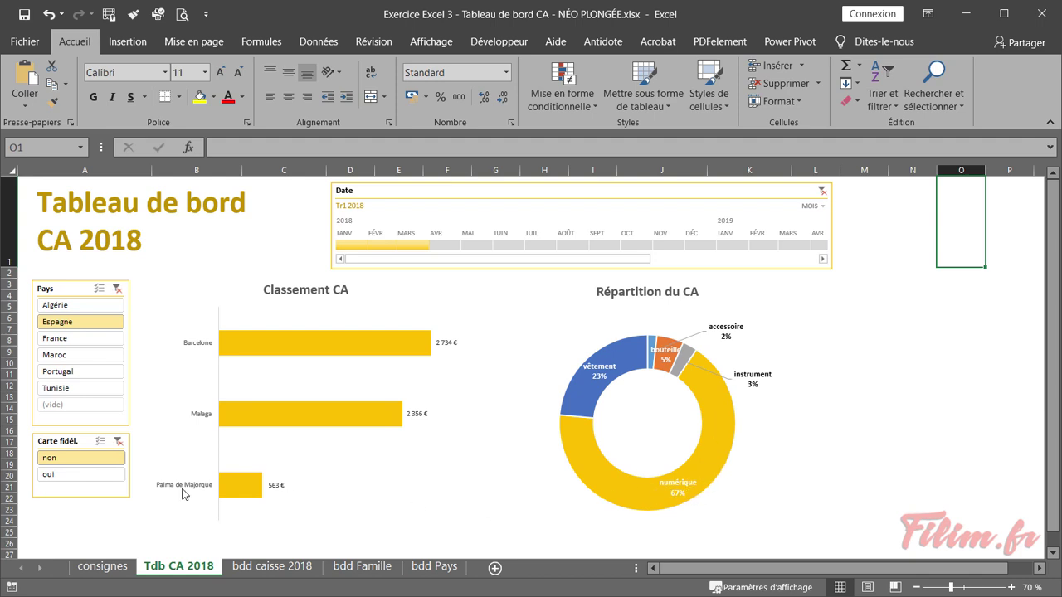
{"action": "left_click", "coordinate": [75, 474]}
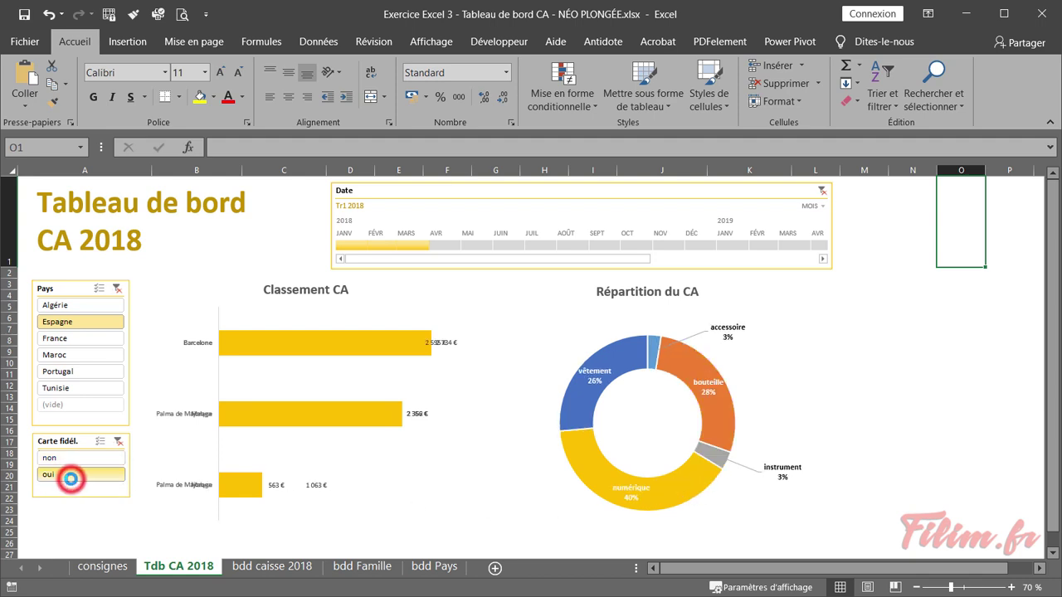
{"action": "left_click", "coordinate": [75, 475]}
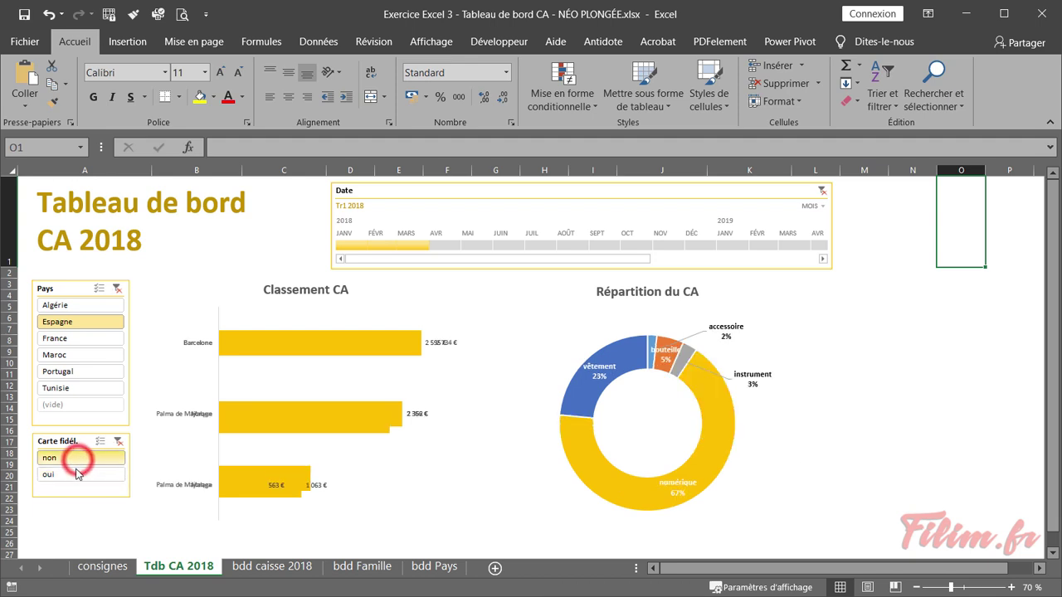
{"action": "left_click", "coordinate": [76, 477]}
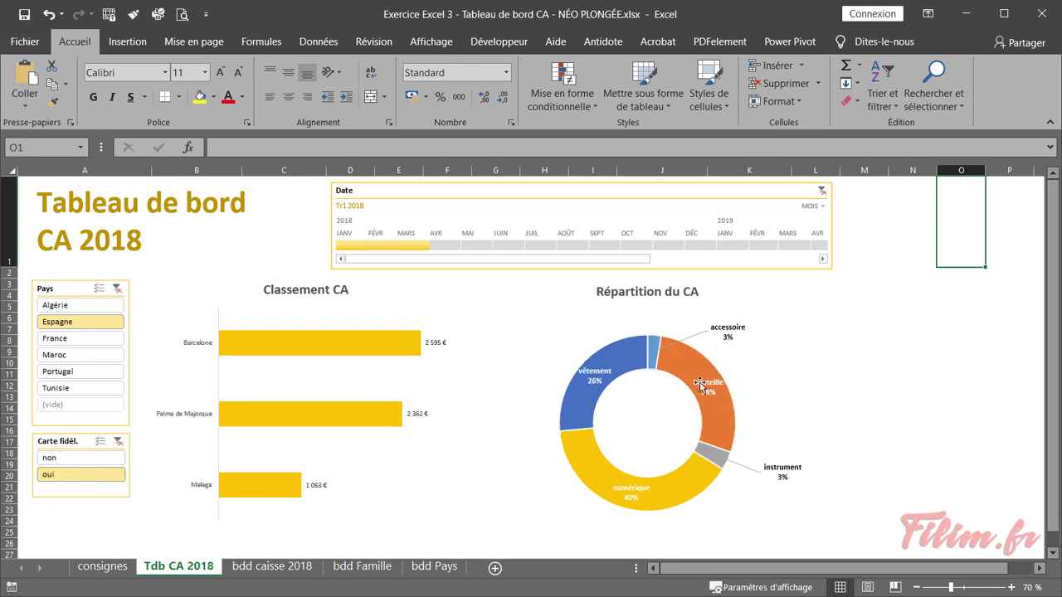
{"action": "left_click", "coordinate": [89, 462]}
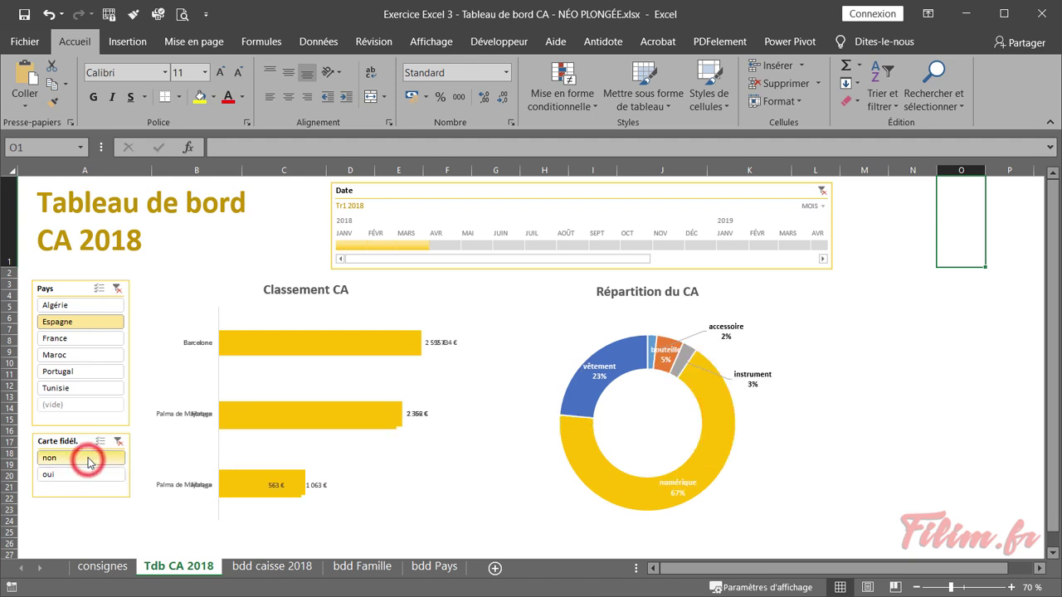
- Filter both charts for Espagne by loyalty card oui and non in turn again, finishing on non
{"action": "left_click", "coordinate": [82, 474]}
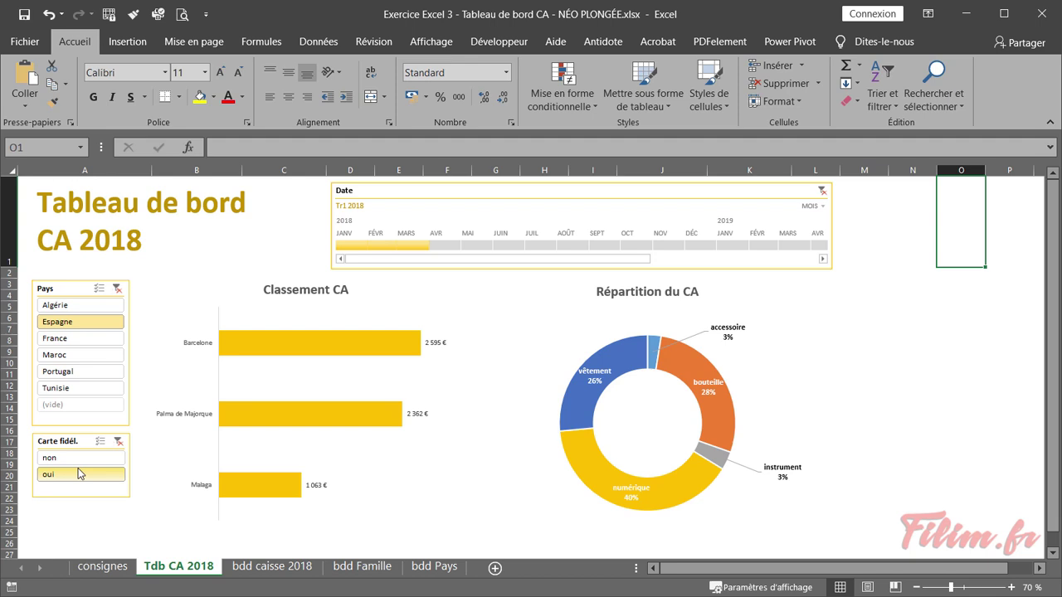
{"action": "left_click", "coordinate": [81, 460]}
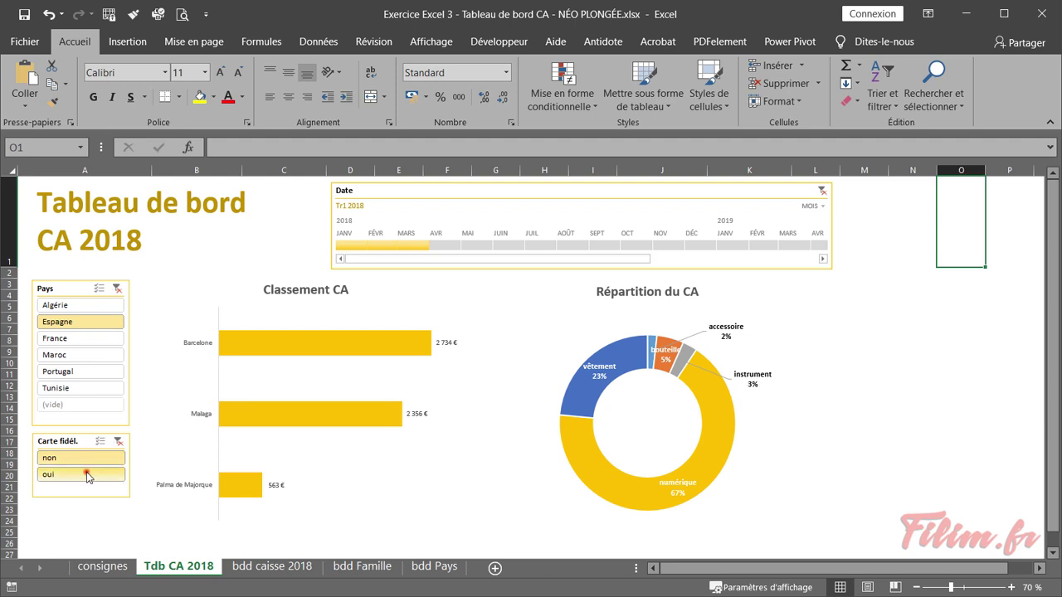
{"action": "left_click", "coordinate": [83, 473]}
{"action": "left_click", "coordinate": [83, 460]}
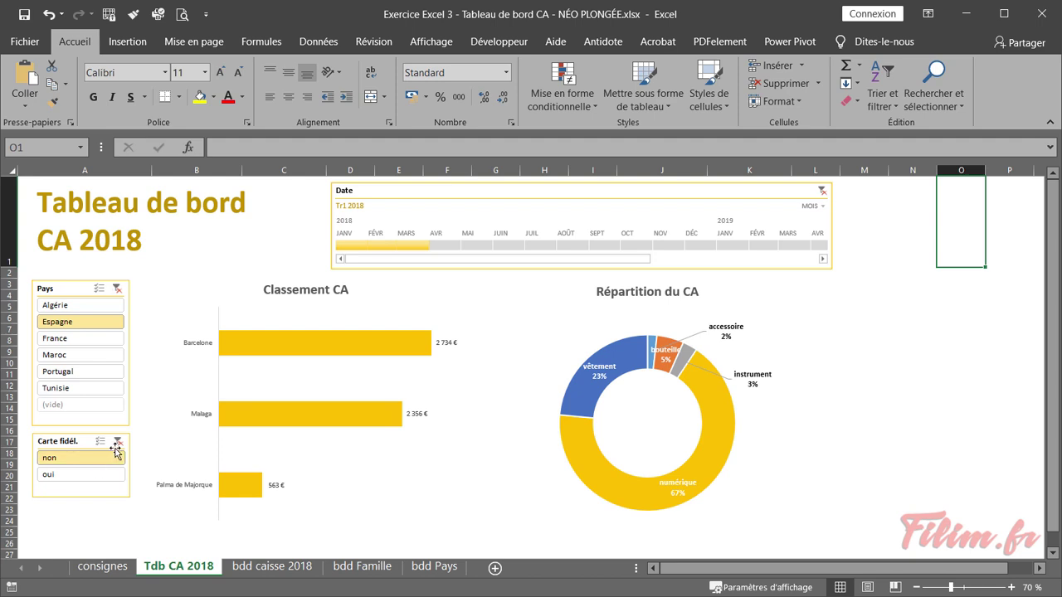
- Clear the Carte fidél., Pays and Date filters so the dashboard covers all customers, countries and periods, and deselect the dashboard objects
{"action": "left_click", "coordinate": [120, 444]}
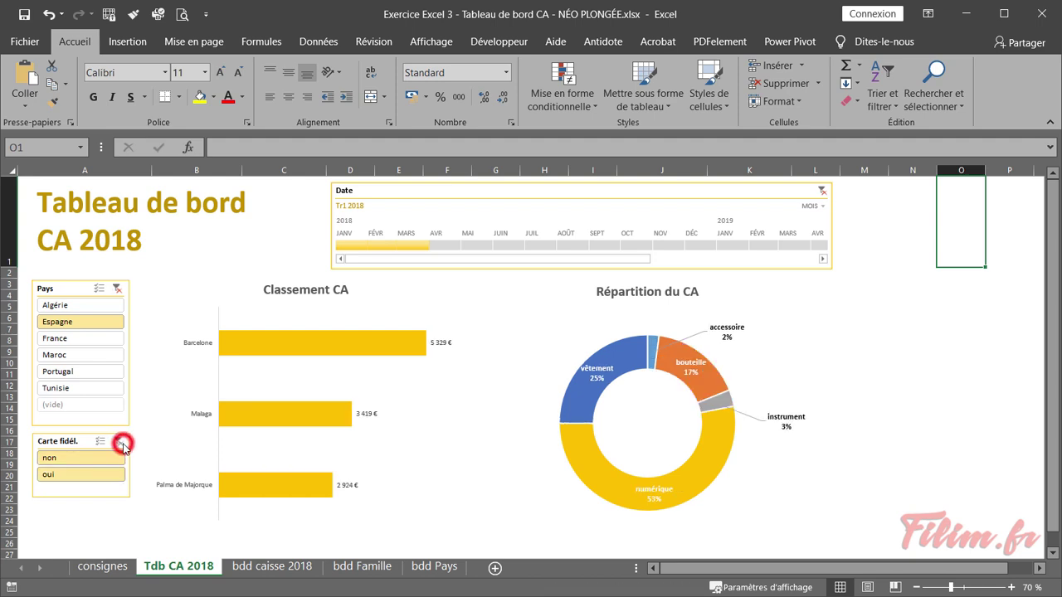
{"action": "left_click", "coordinate": [117, 289]}
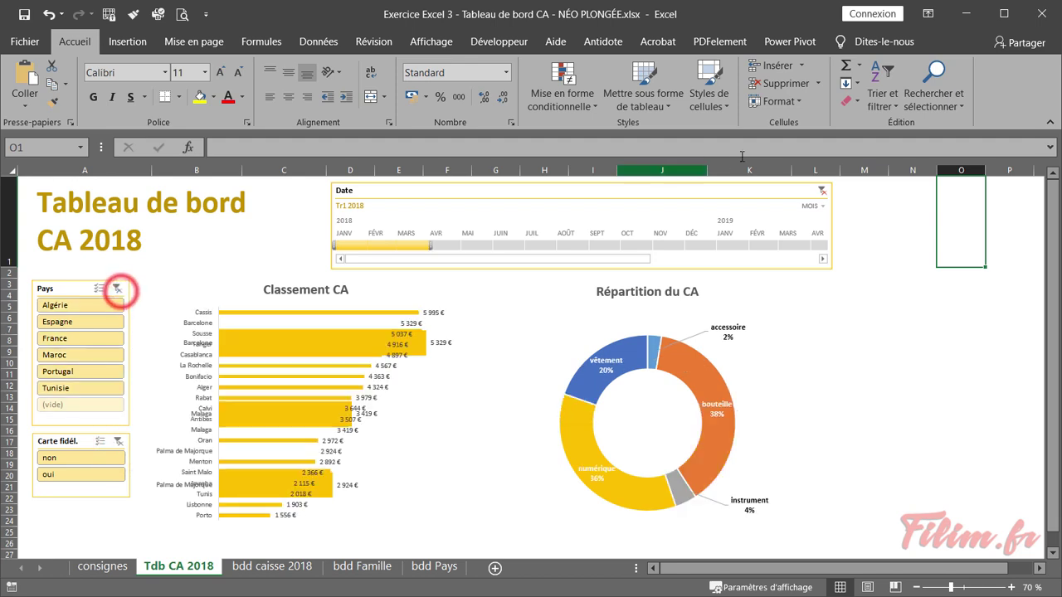
{"action": "left_click", "coordinate": [821, 191]}
{"action": "left_click", "coordinate": [188, 238]}
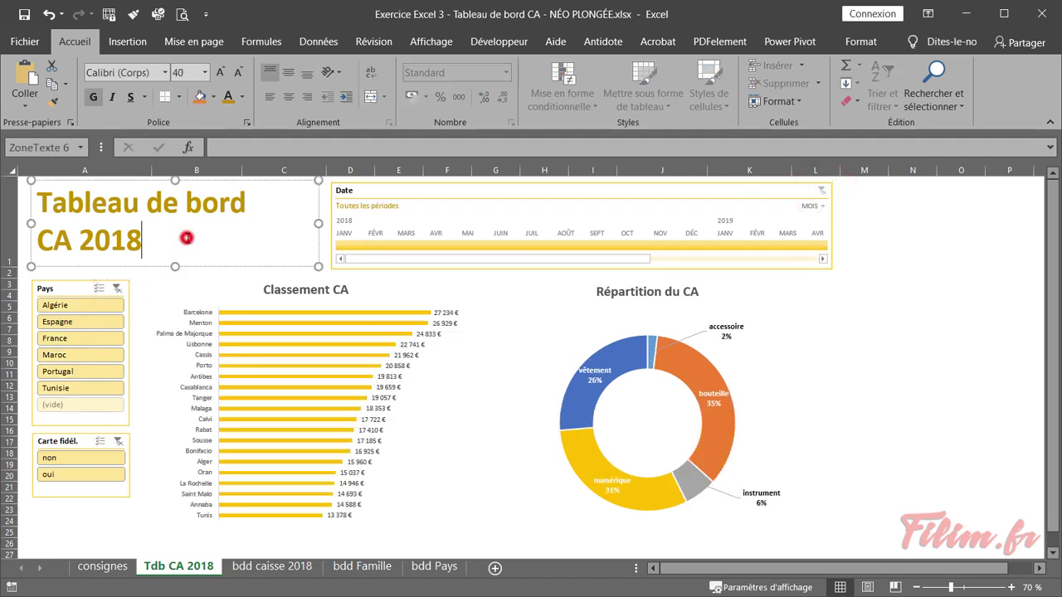
{"action": "left_click", "coordinate": [879, 218]}
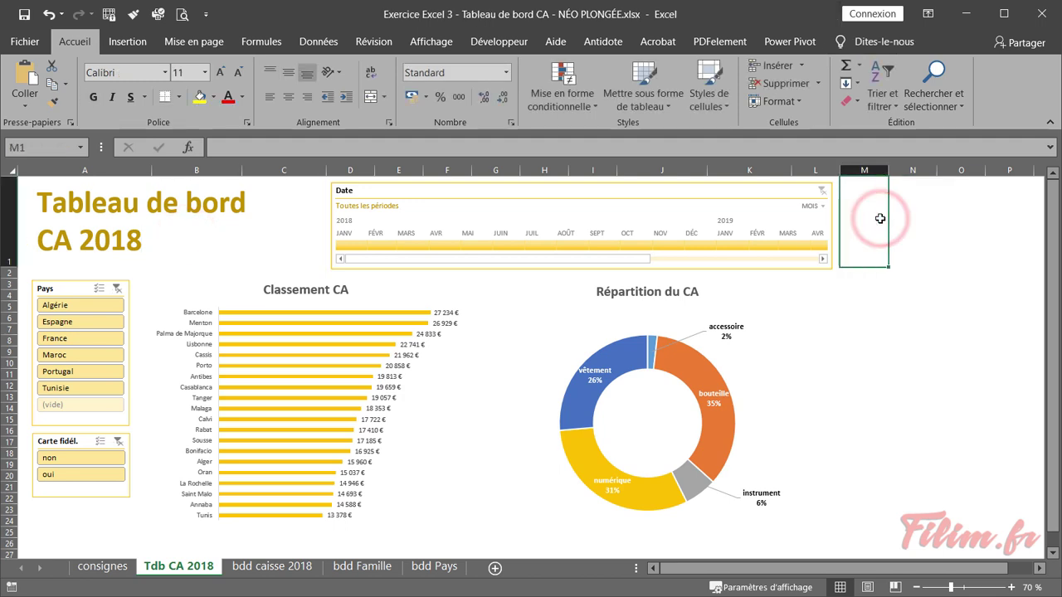